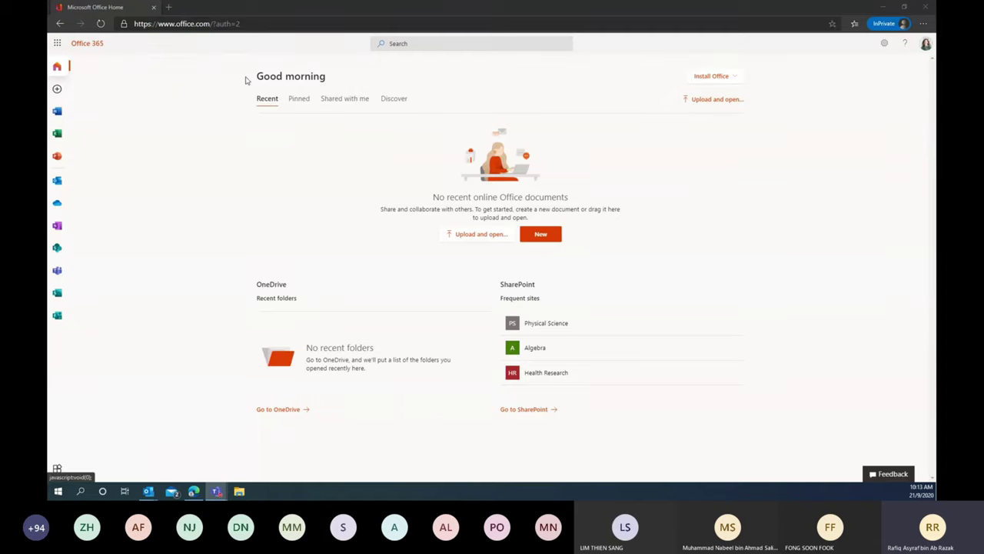
# - Open Teams as a web app from the Office 365 home page, dismissing the request for control and the introductory tip
pyautogui.click(178, 25)
pyautogui.moveTo(135, 24); pyautogui.dragTo(184, 24)
pyautogui.click(179, 25)
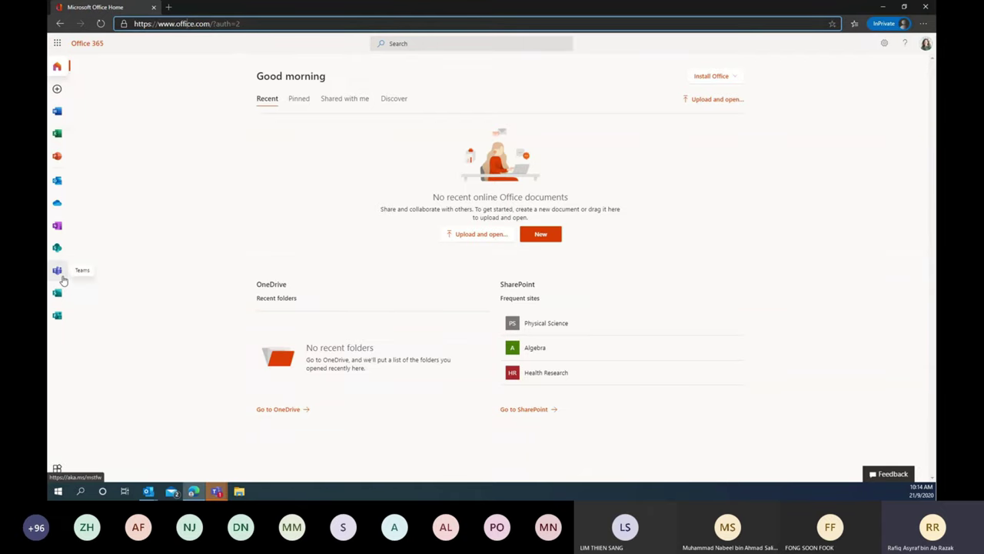
pyautogui.click(57, 272)
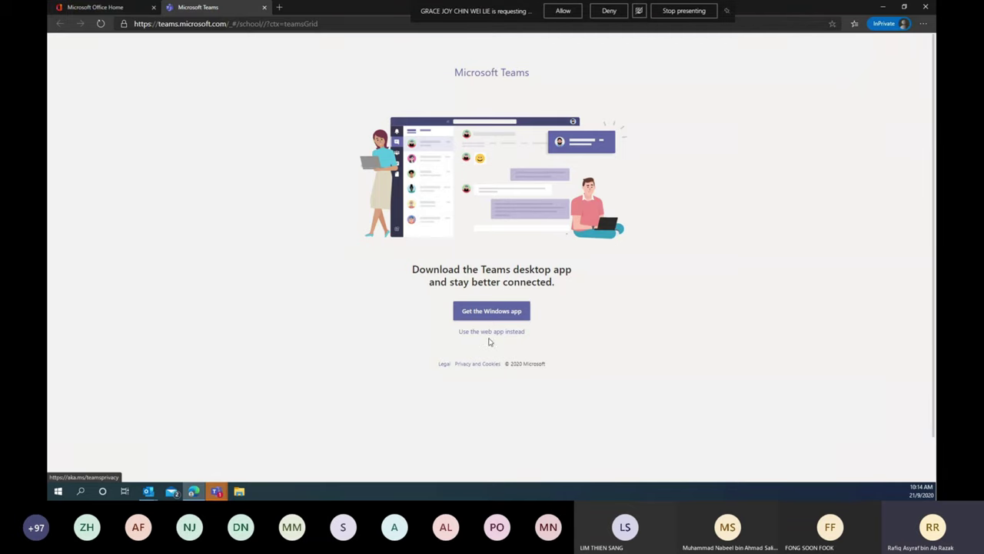
pyautogui.click(493, 332)
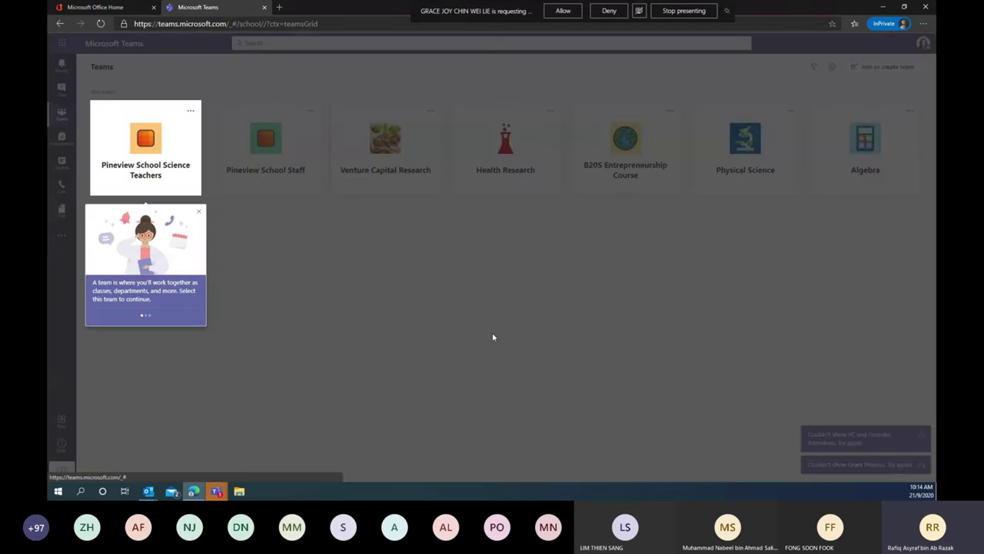
pyautogui.click(608, 12)
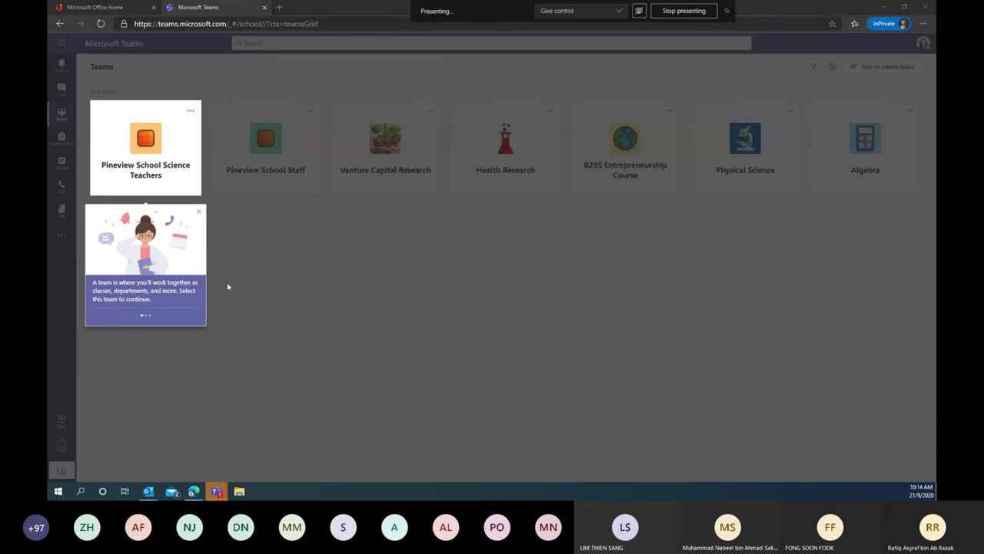
pyautogui.click(198, 210)
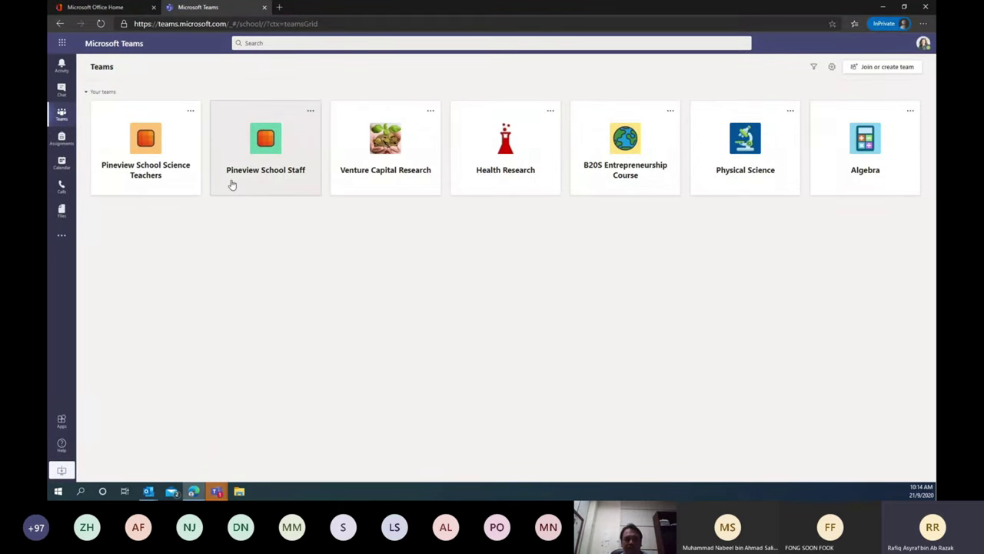
# - Start a new meeting in the Teams calendar and title it "Semester 1-DEMO"
pyautogui.click(60, 171)
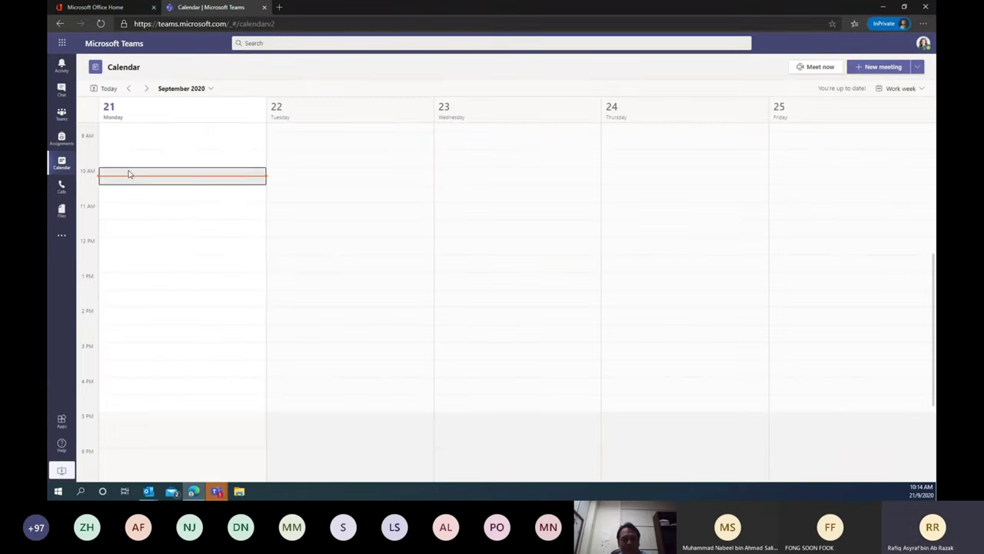
pyautogui.click(874, 68)
pyautogui.click(139, 115)
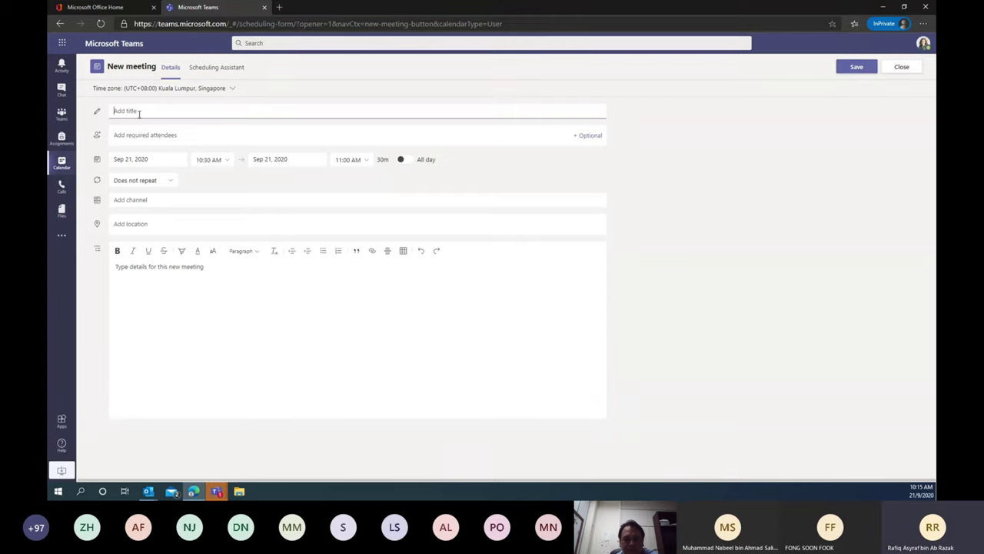
pyautogui.write('Semester1-DEMO')
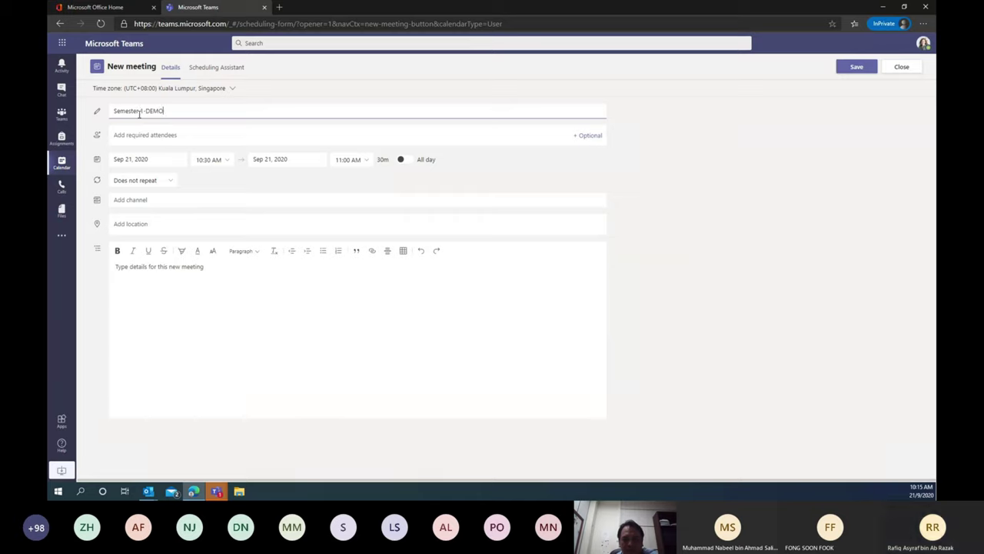
pyautogui.click(137, 111)
# - Add the System Administrator account as a required attendee by pasting its e-mail address
pyautogui.click(147, 136)
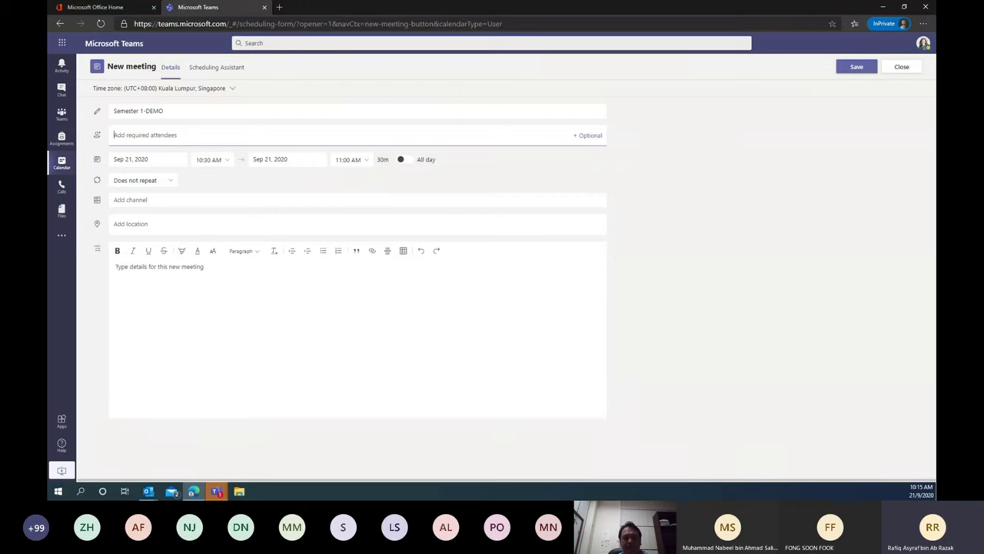
pyautogui.press('super+e')
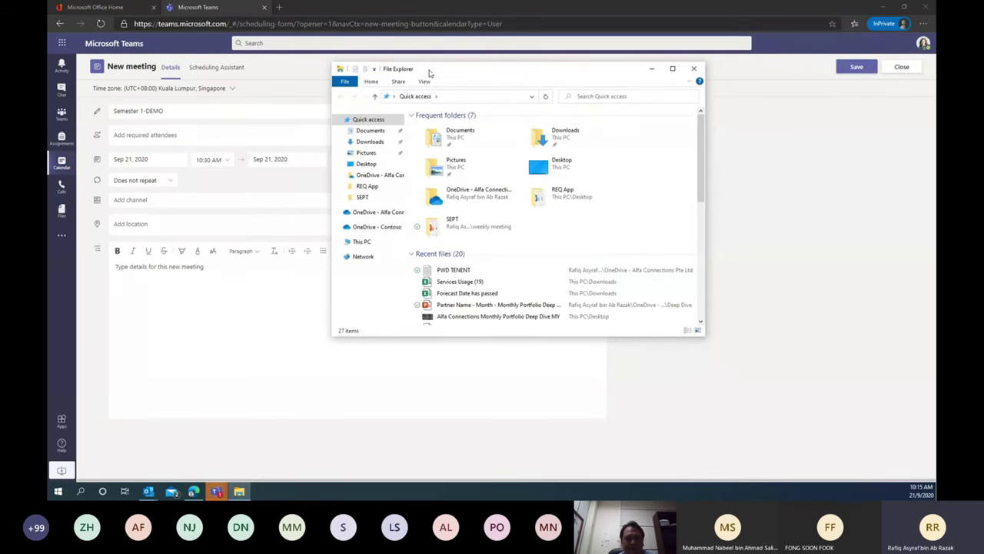
pyautogui.moveTo(432, 74); pyautogui.dragTo(857, 231)
pyautogui.hotkey('alt', 'F4')
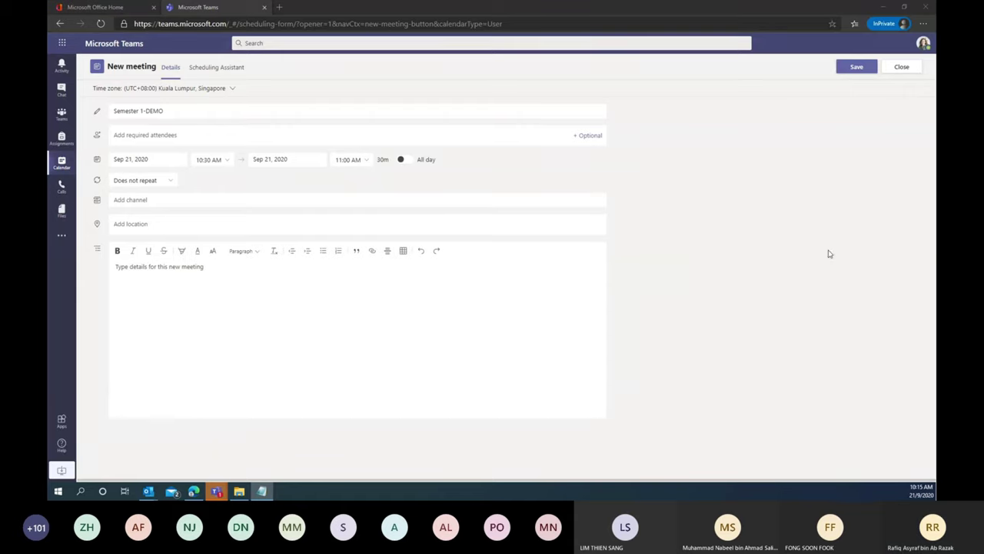
pyautogui.click(251, 134)
pyautogui.hotkey('ctrl', 'v')
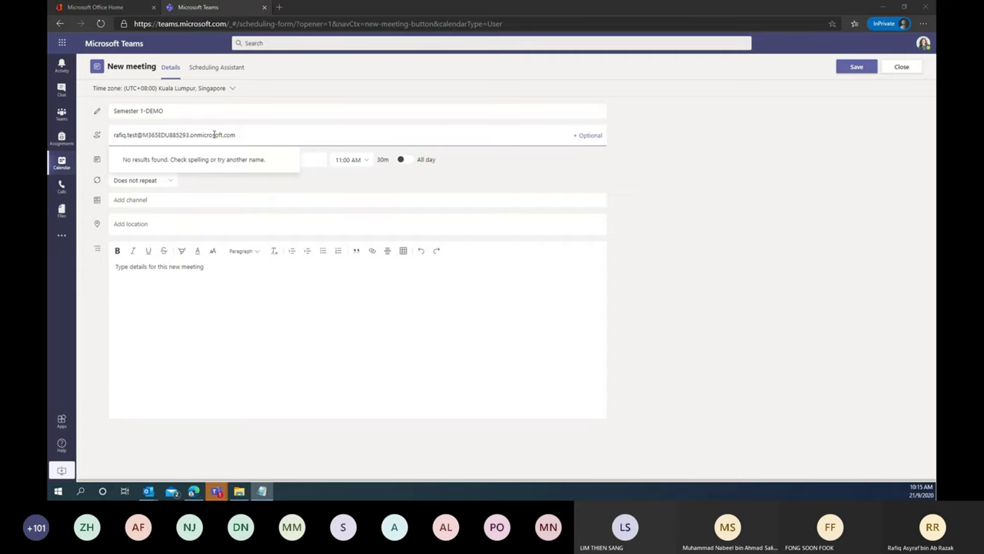
pyautogui.moveTo(254, 134); pyautogui.dragTo(110, 140)
pyautogui.hotkey('ctrl', 'v')
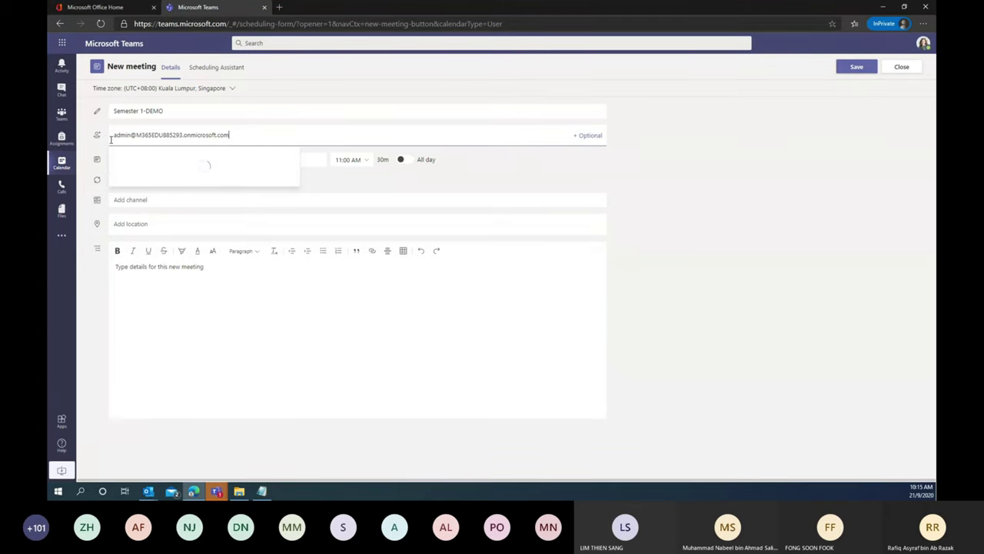
pyautogui.click(184, 164)
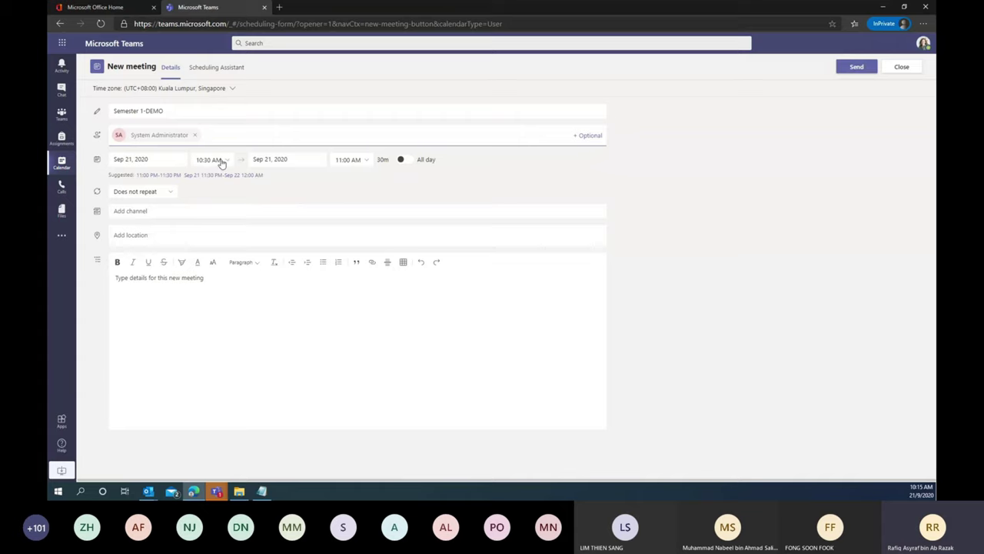
# - Schedule the meeting from 2:00 PM to 4:00 PM on the same day
pyautogui.click(226, 162)
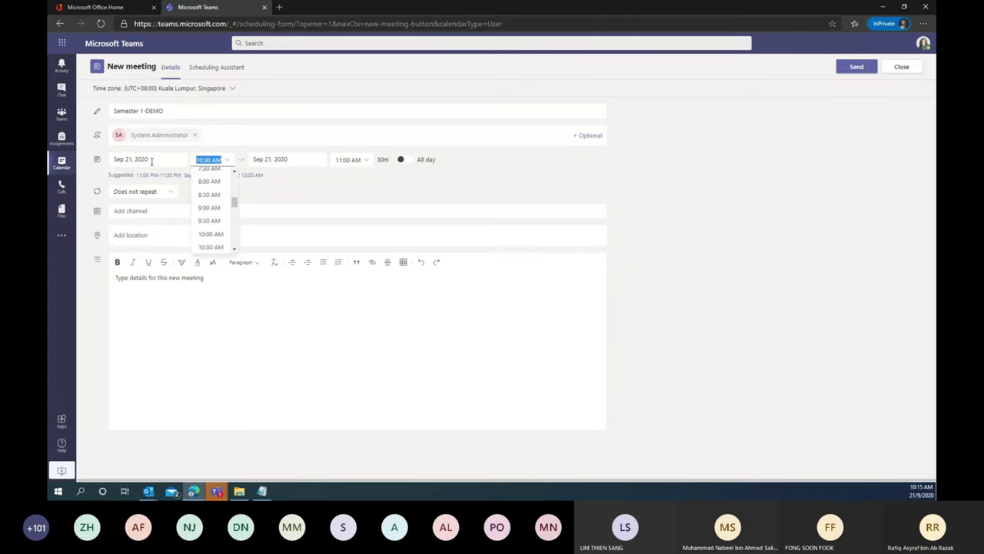
pyautogui.scroll(-2, 223, 223)
pyautogui.scroll(-3, 222, 227)
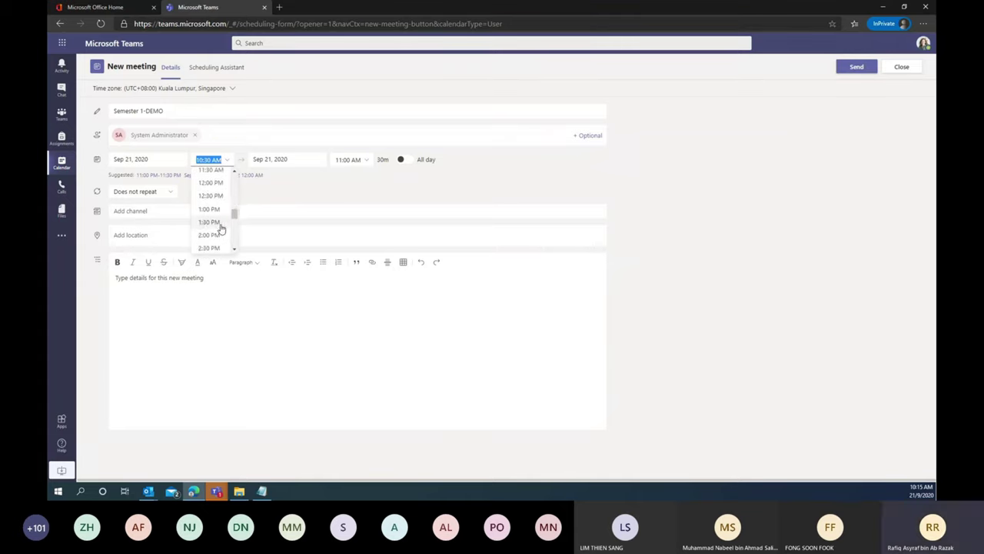
pyautogui.click(215, 237)
pyautogui.click(319, 163)
pyautogui.click(346, 159)
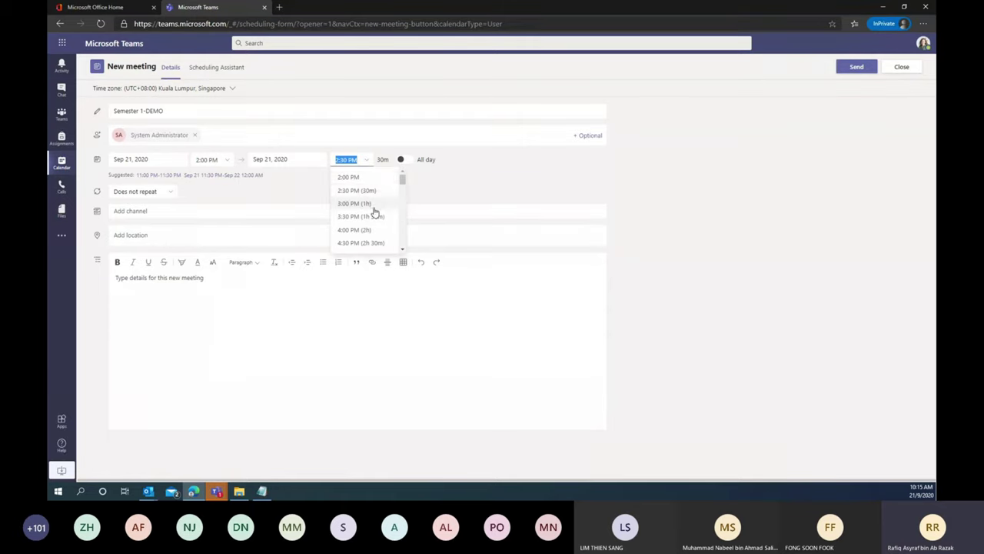
pyautogui.click(376, 230)
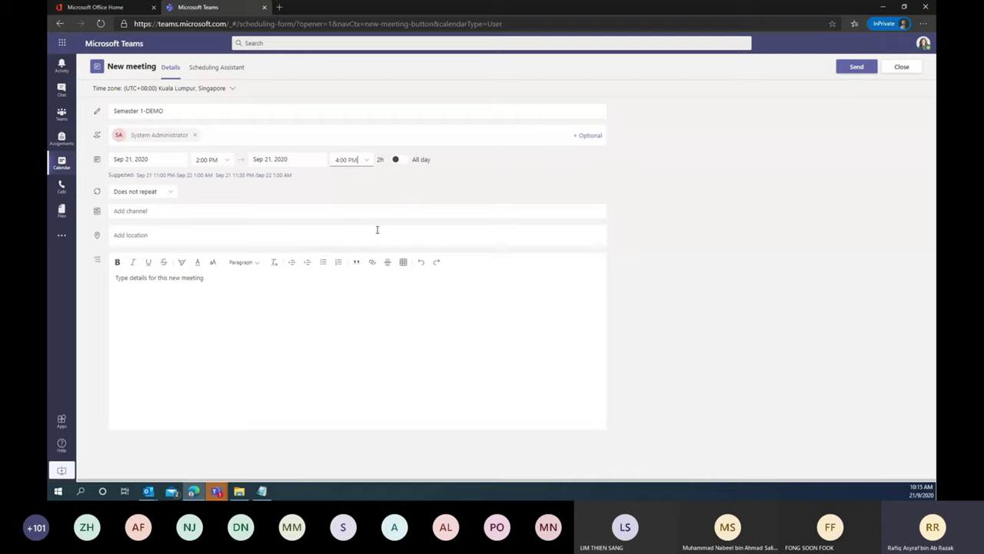
# - Enter "Semester 1- demo" and "Subtopic 1" on two lines as the meeting details and send the invitation
pyautogui.click(215, 289)
pyautogui.write('Semester')
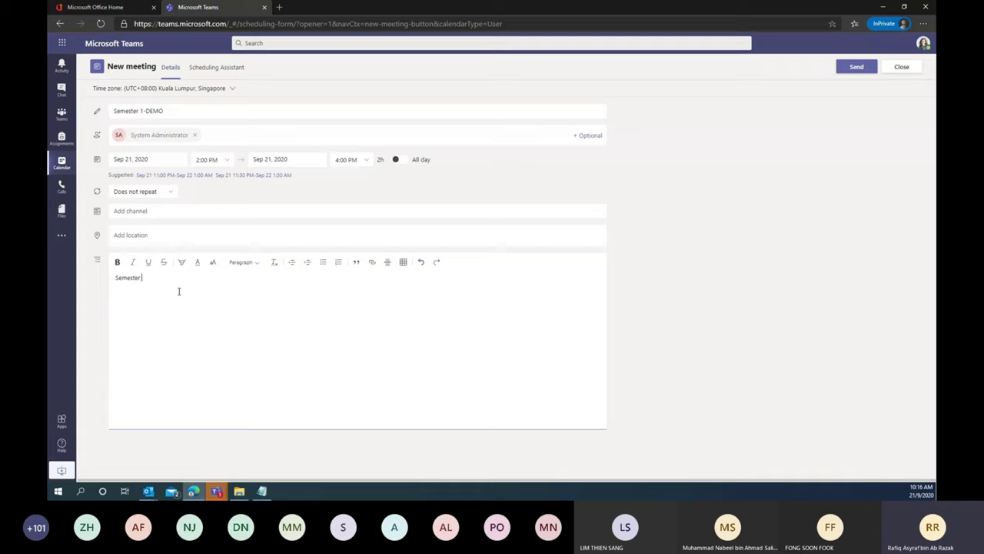
pyautogui.write(' 1- demo')
pyautogui.press('Return')
pyautogui.write('S')
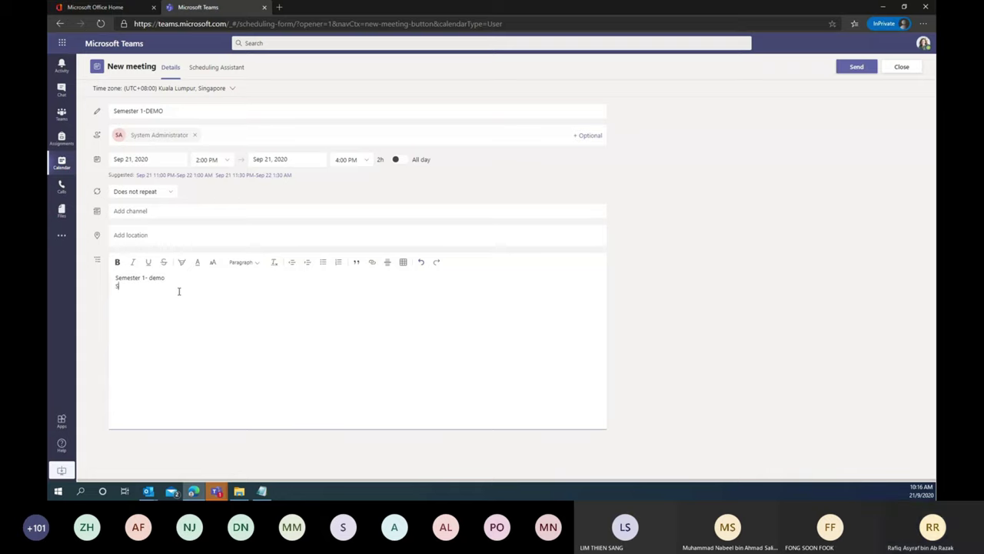
pyautogui.write('ubtopic 1')
pyautogui.click(853, 70)
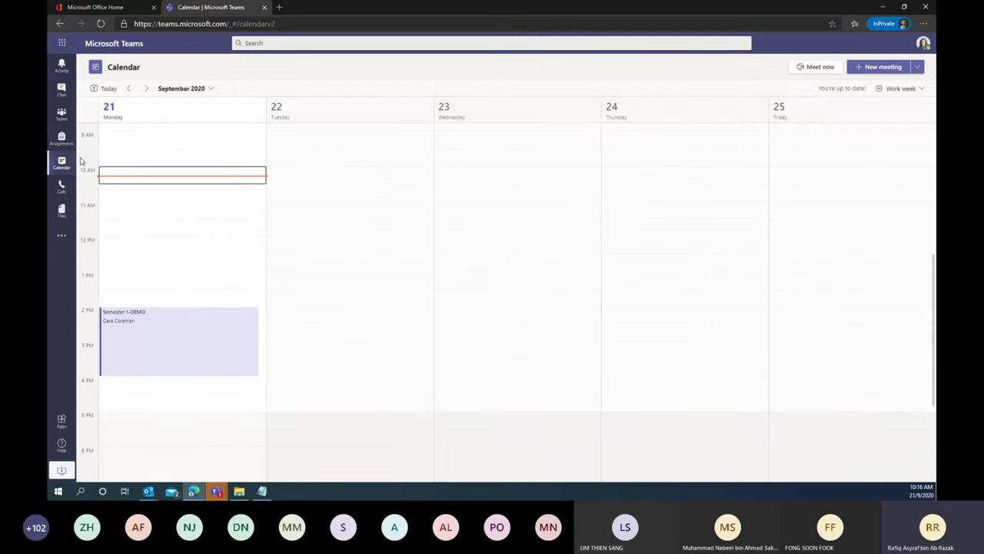
# - Open the Semester 1-DEMO meeting from the calendar and copy its Join Microsoft Teams Meeting link
pyautogui.click(174, 343)
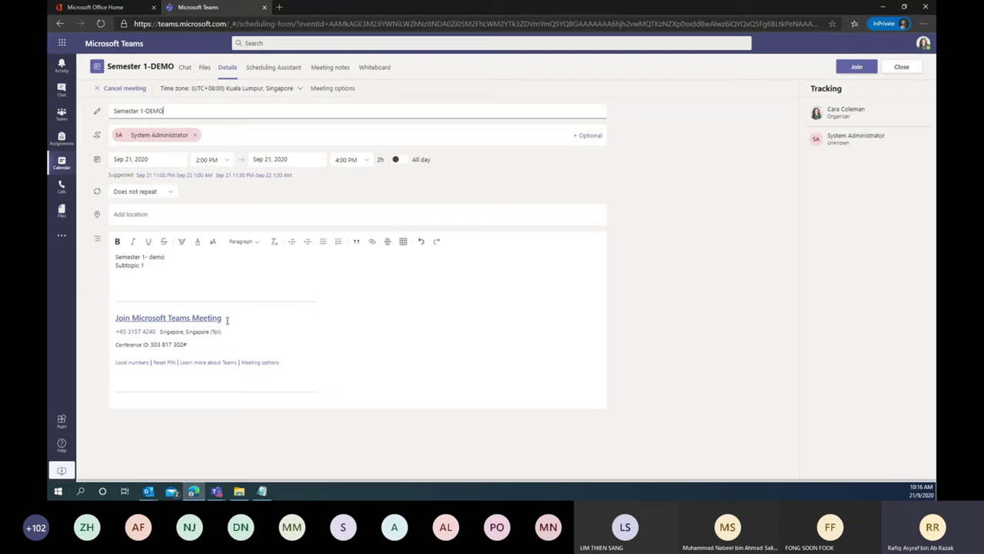
pyautogui.moveTo(116, 332); pyautogui.dragTo(155, 329)
pyautogui.moveTo(223, 318); pyautogui.dragTo(124, 318)
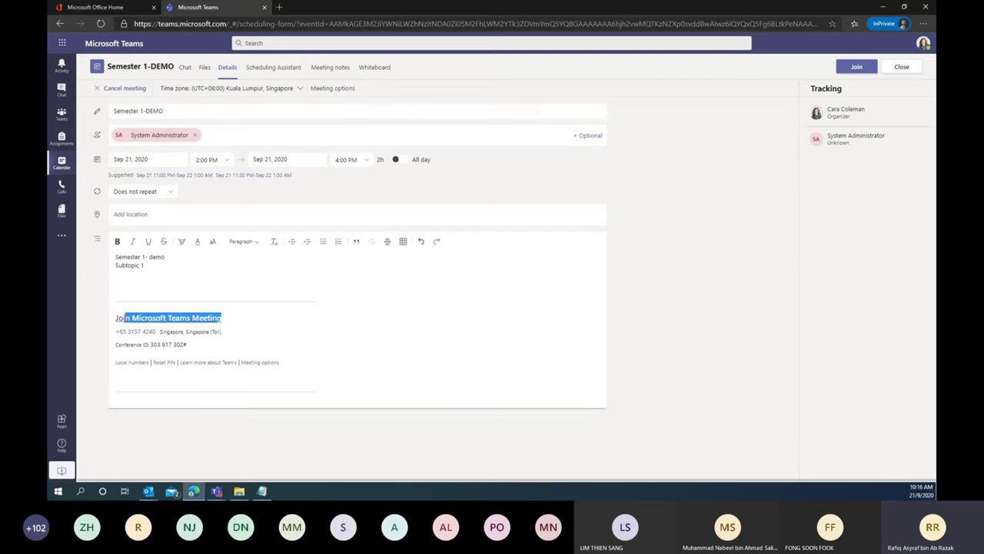
pyautogui.click(243, 309)
pyautogui.rightClick(171, 319)
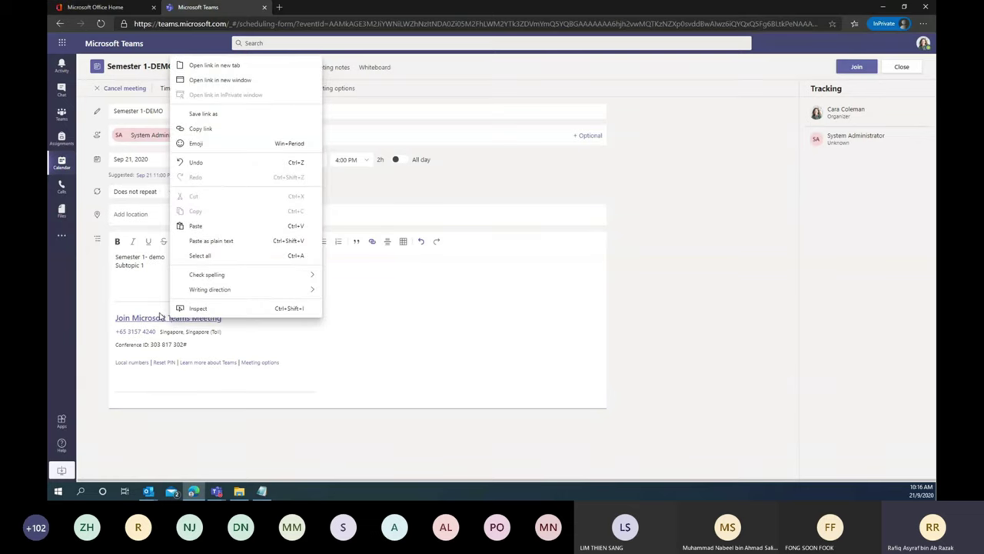
pyautogui.click(196, 130)
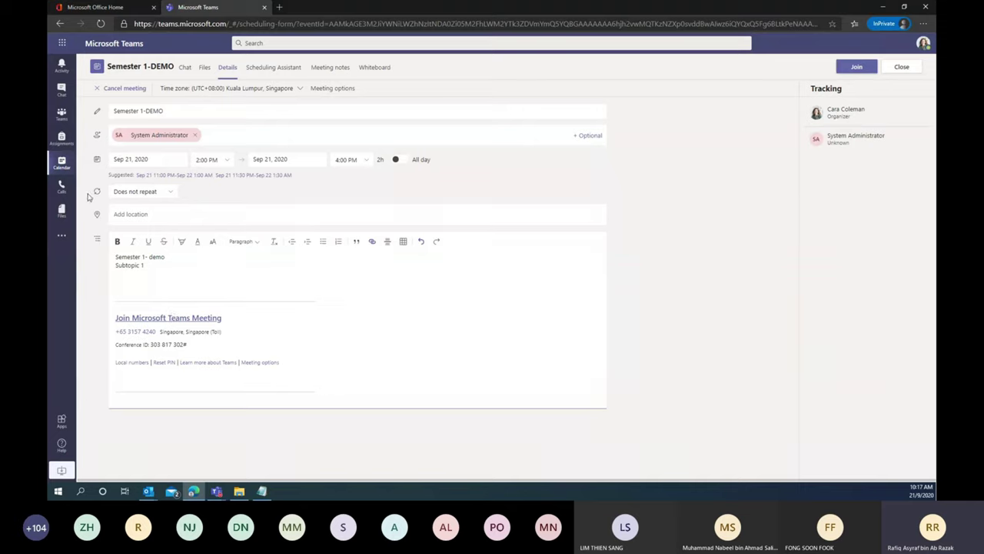
# - View the teams overview, then review the Semester 1-DEMO meeting's details again from the calendar
pyautogui.click(61, 115)
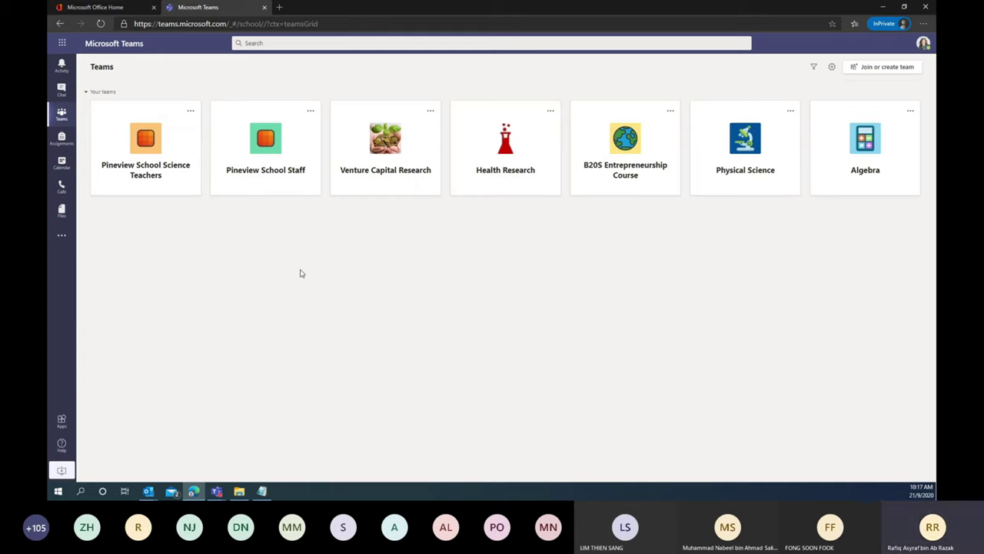
pyautogui.click(63, 122)
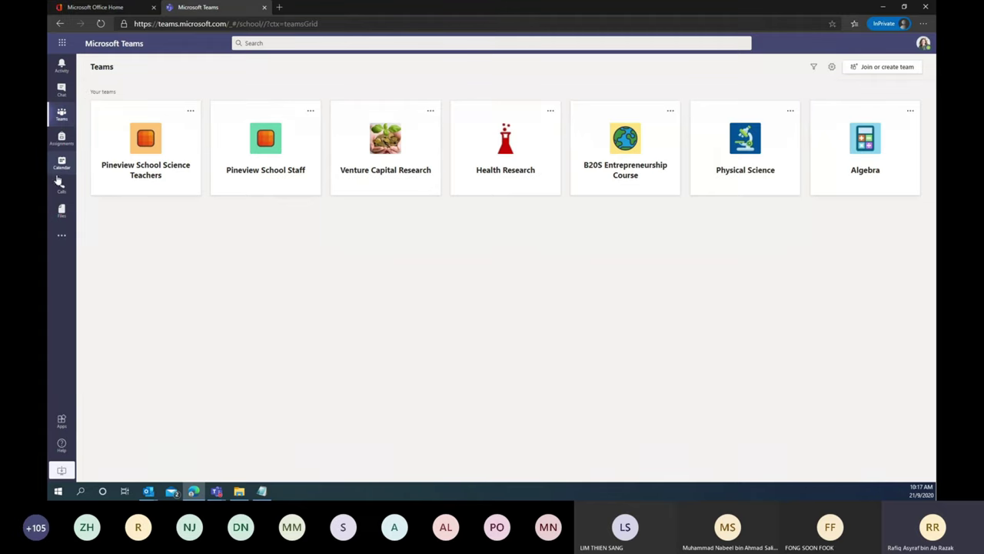
pyautogui.click(63, 162)
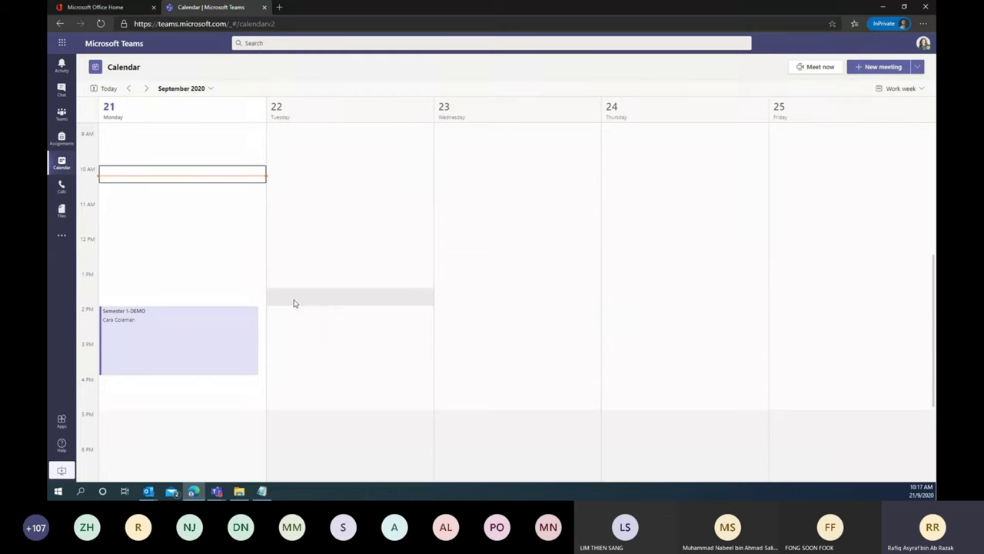
pyautogui.click(212, 333)
pyautogui.doubleClick(212, 333)
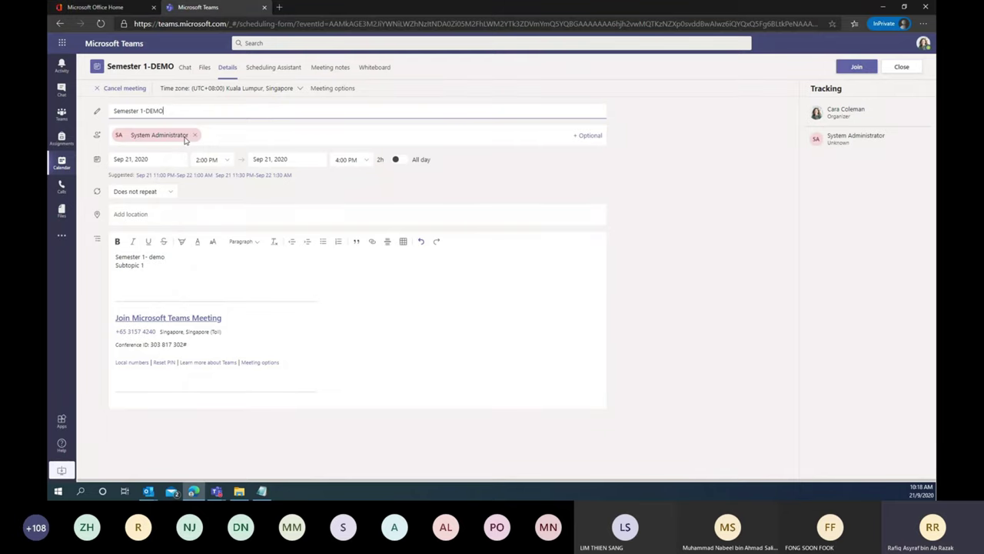
pyautogui.click(889, 67)
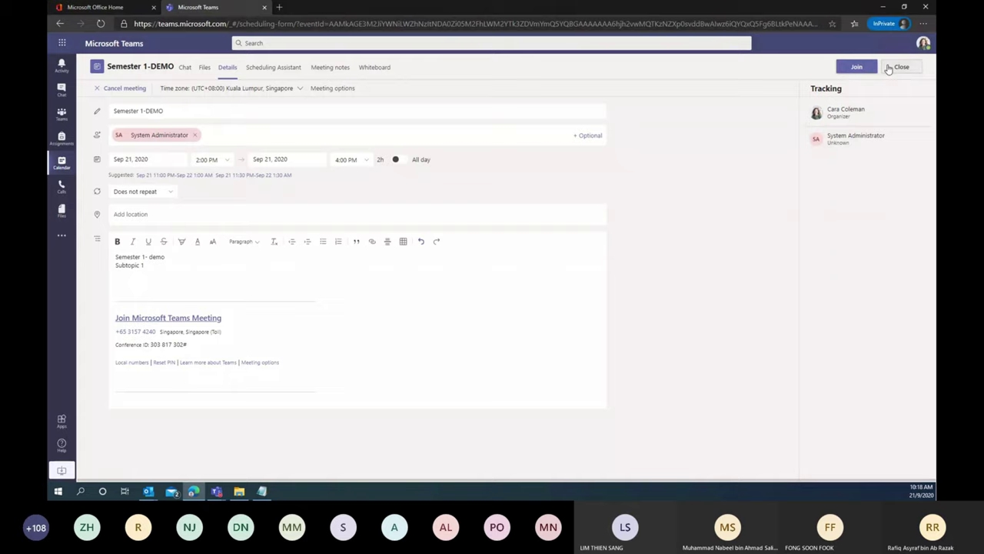
pyautogui.click(174, 351)
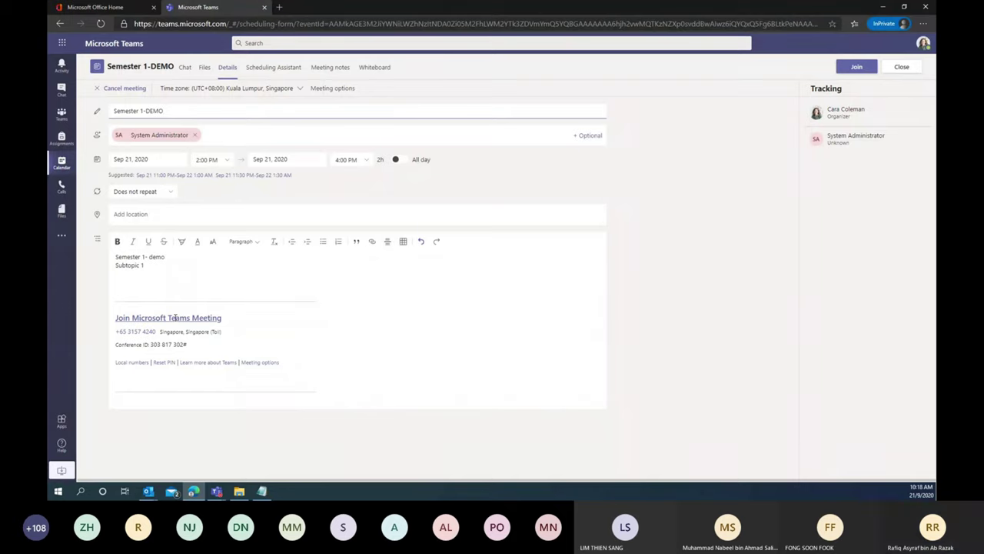
# - Open the teams overview and switch its layout from grid to List
pyautogui.click(66, 116)
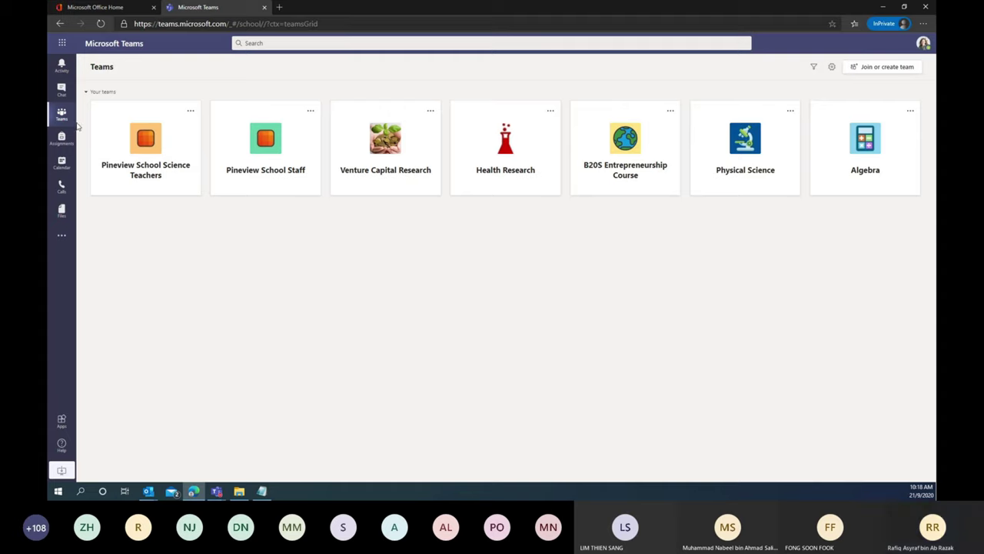
pyautogui.click(832, 67)
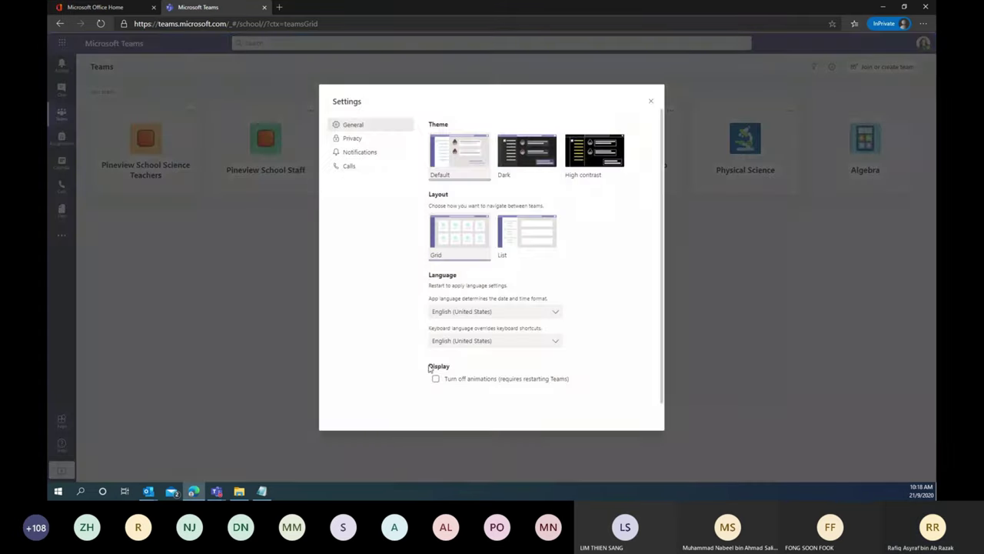
pyautogui.click(649, 102)
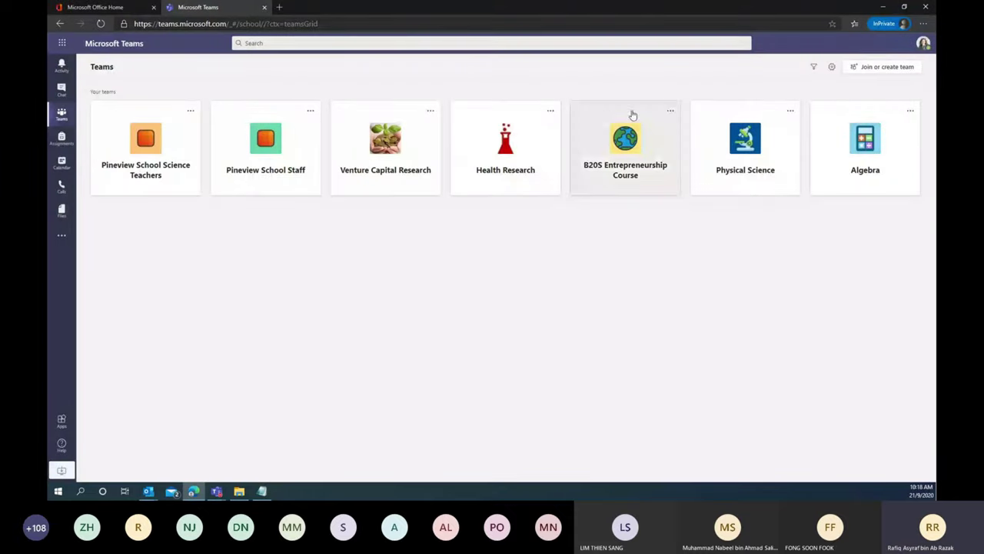
pyautogui.click(832, 67)
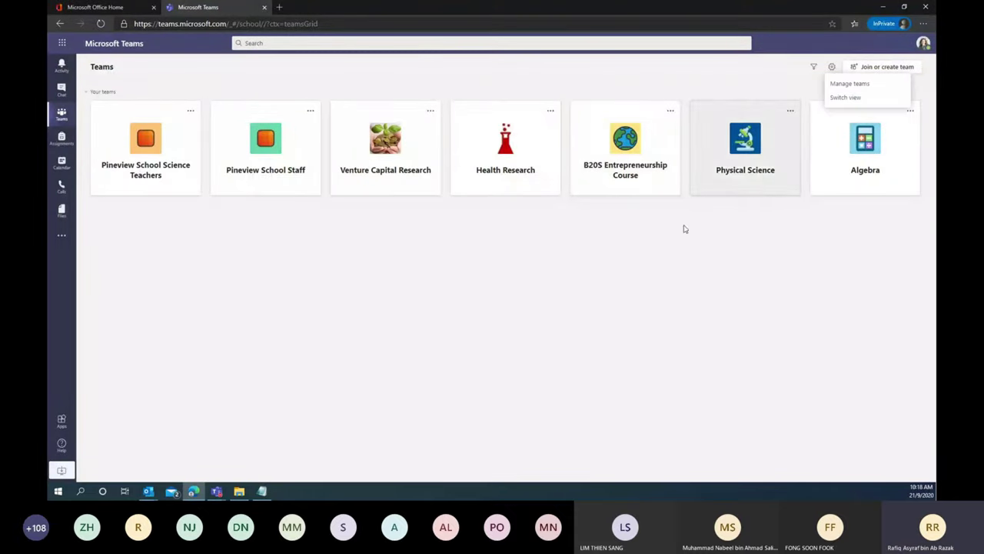
pyautogui.click(848, 98)
pyautogui.click(527, 233)
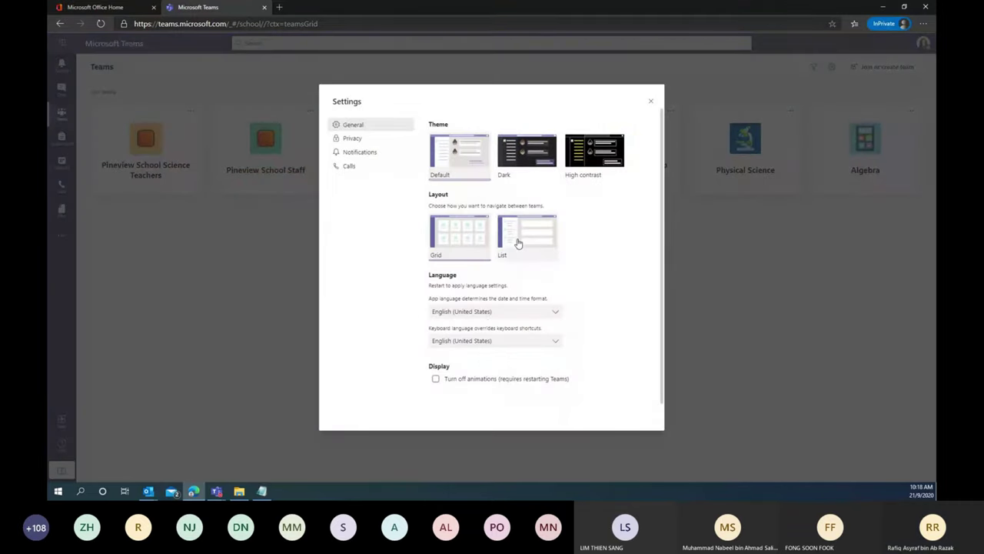
pyautogui.click(650, 102)
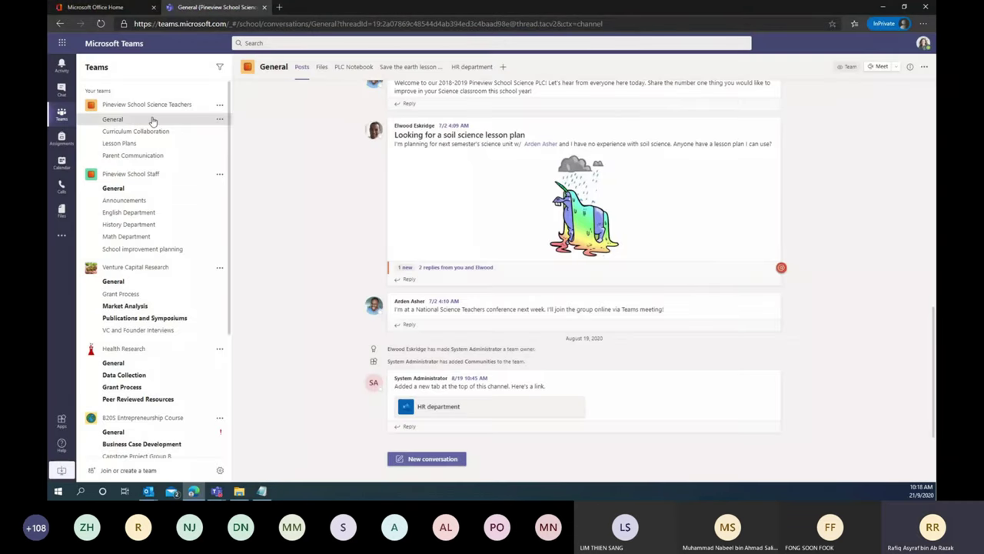
# - Collapse the channel lists of all teams, from Pineview School Science Teachers down to Algebra
pyautogui.click(83, 106)
pyautogui.click(80, 126)
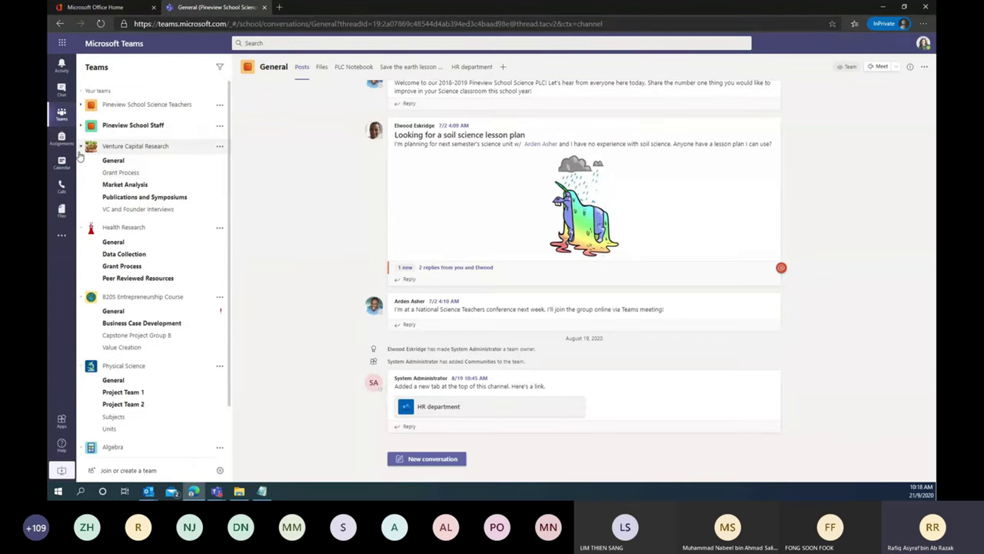
pyautogui.click(81, 147)
pyautogui.click(81, 167)
pyautogui.click(83, 189)
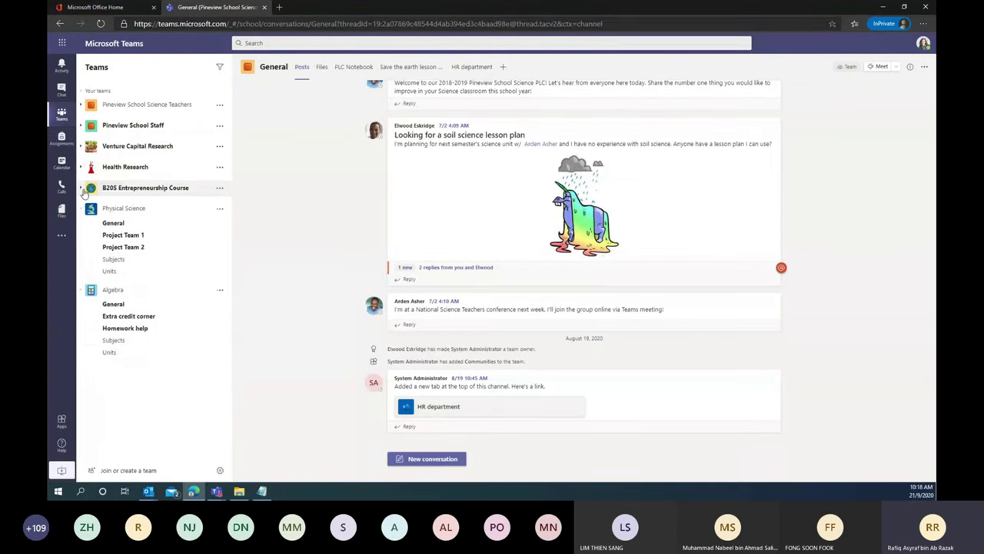
pyautogui.click(82, 209)
pyautogui.click(81, 230)
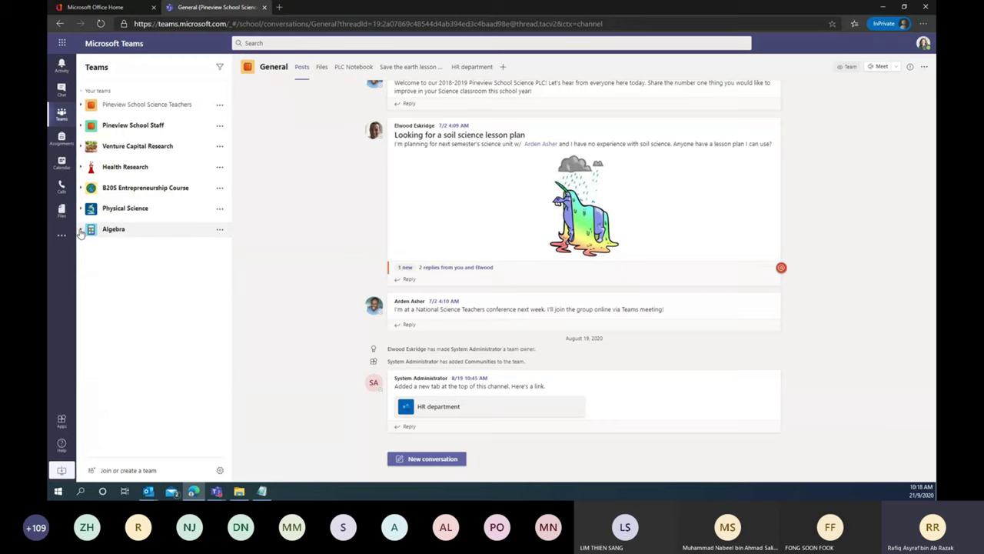
# - Open the Semester 1-DEMO meeting from the calendar and copy its Join Microsoft Teams Meeting link again
pyautogui.click(62, 166)
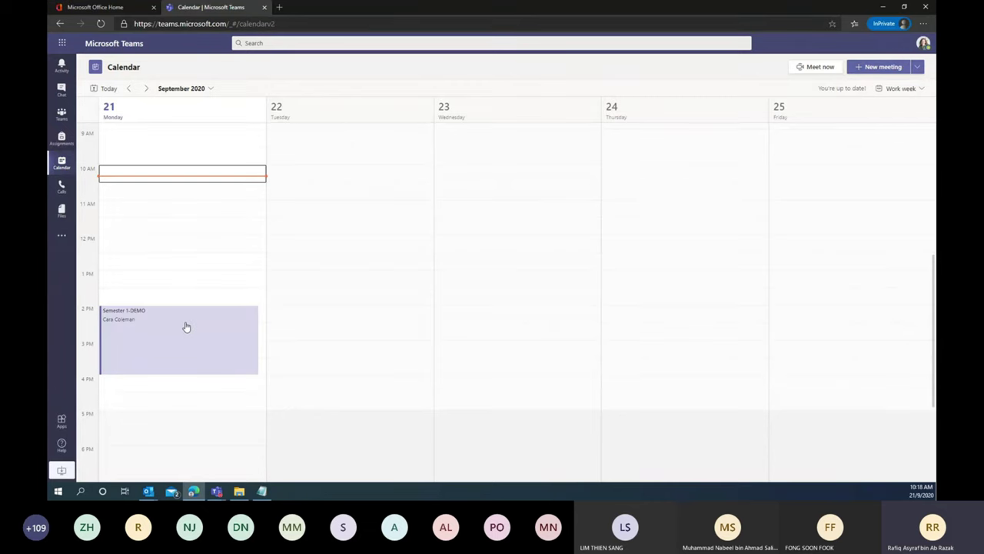
pyautogui.doubleClick(187, 336)
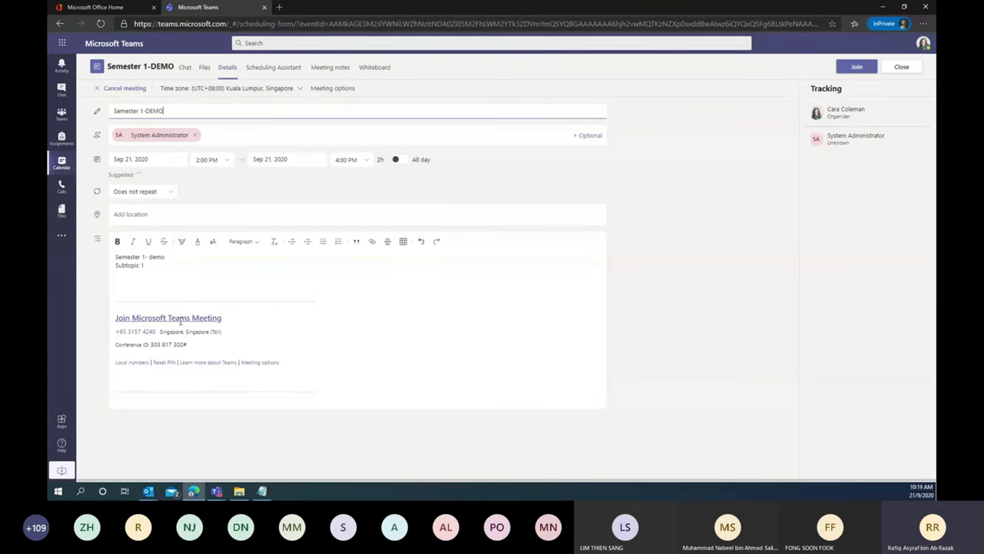
pyautogui.tripleClick(189, 317)
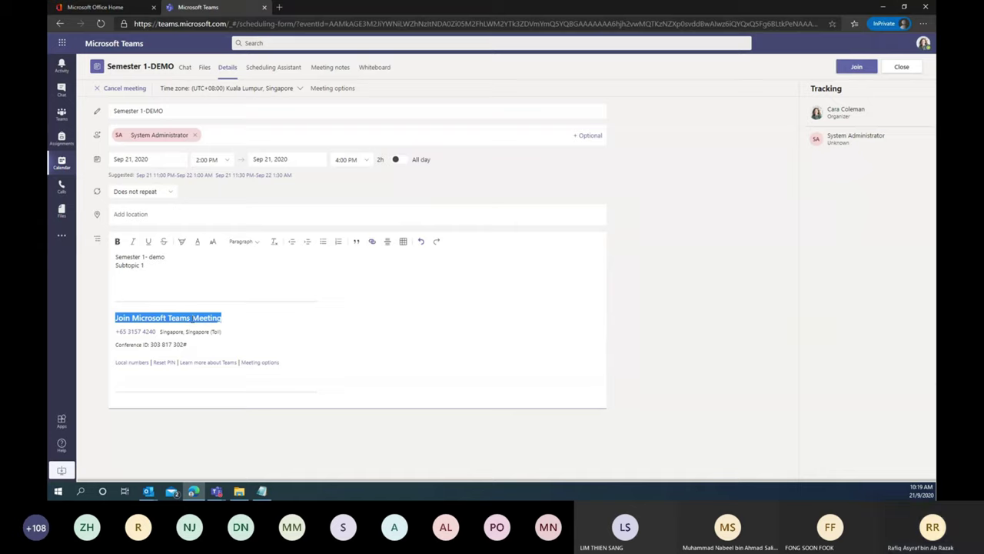
pyautogui.click(193, 318)
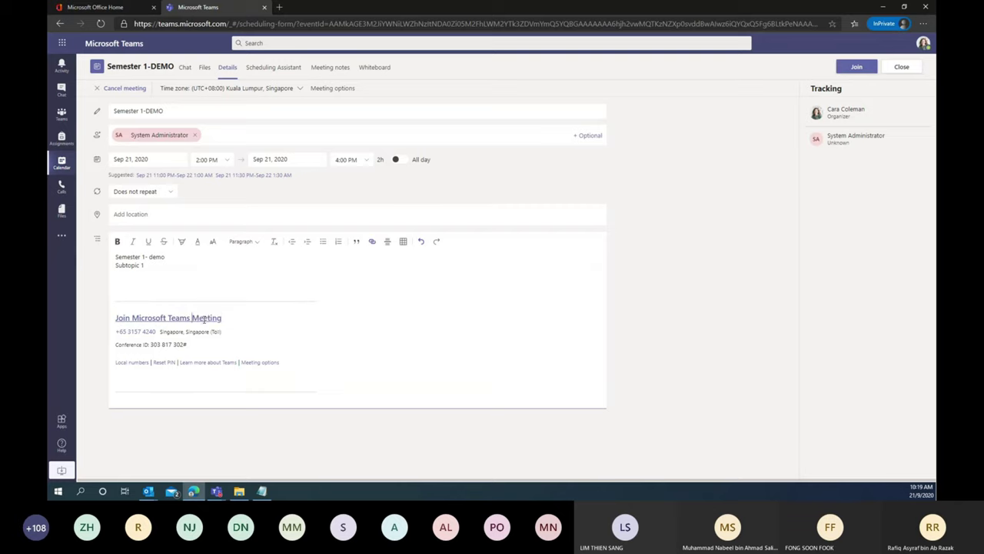
pyautogui.rightClick(205, 323)
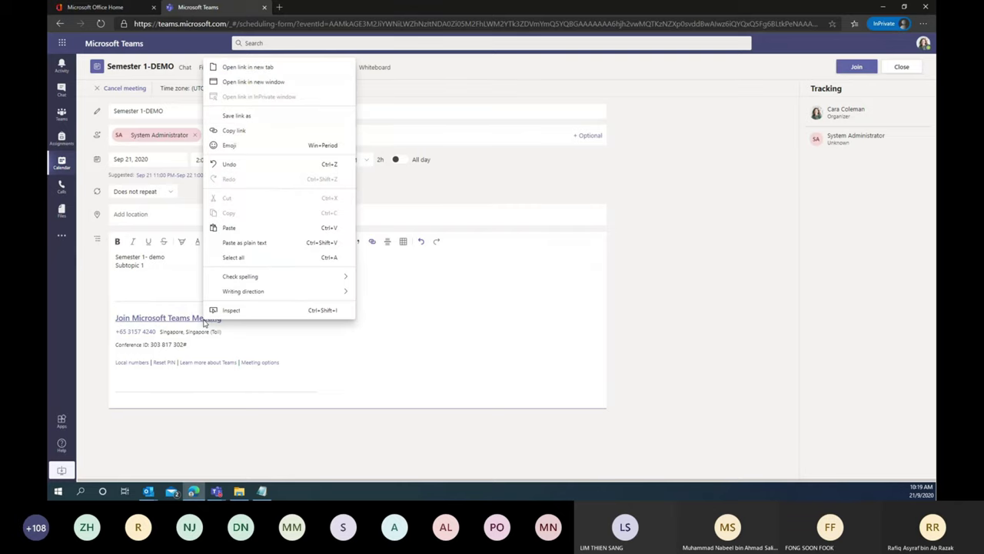
pyautogui.click(248, 130)
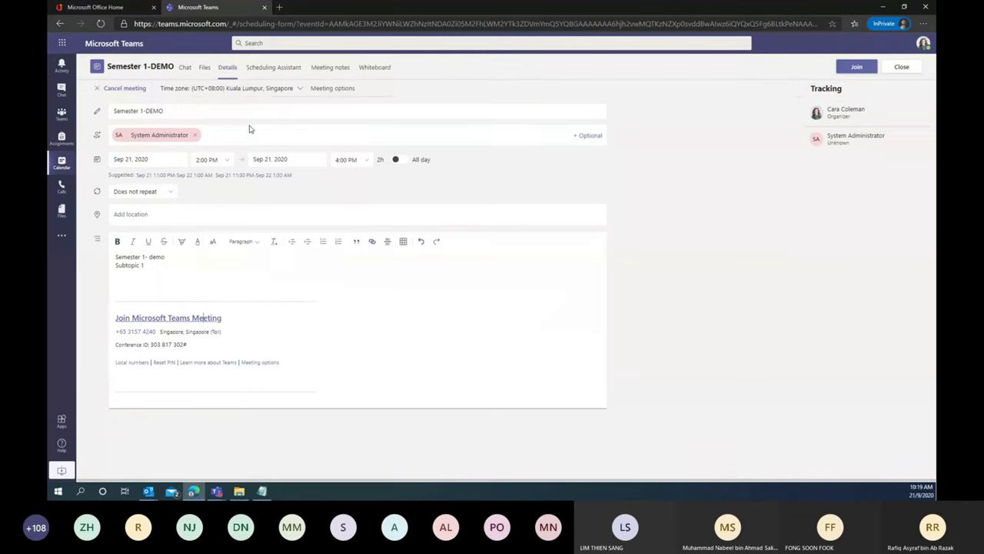
# - Load the copied meeting link in a new browser tab and choose to continue in the browser instead of the desktop app
pyautogui.click(280, 8)
pyautogui.hotkey('ctrl', 'v')
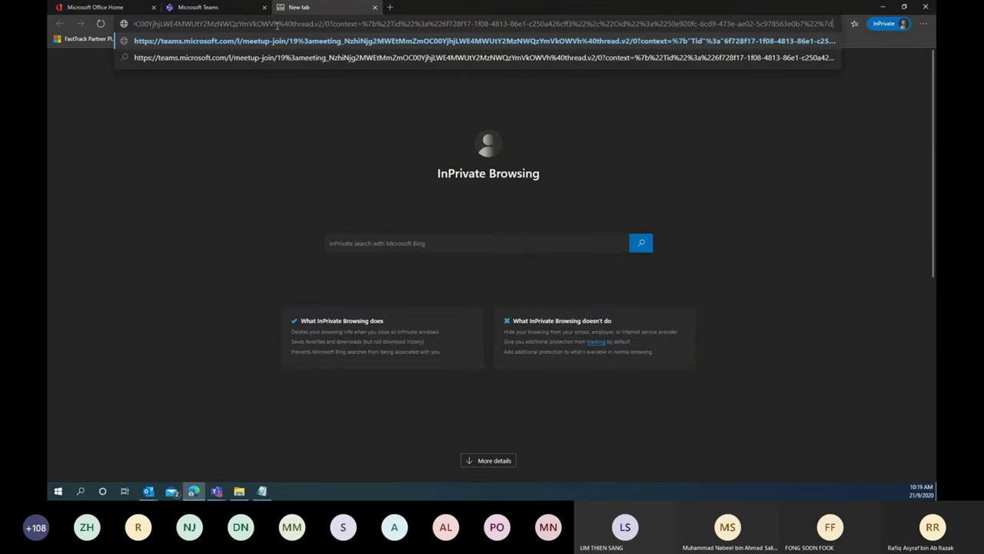
pyautogui.press('Return')
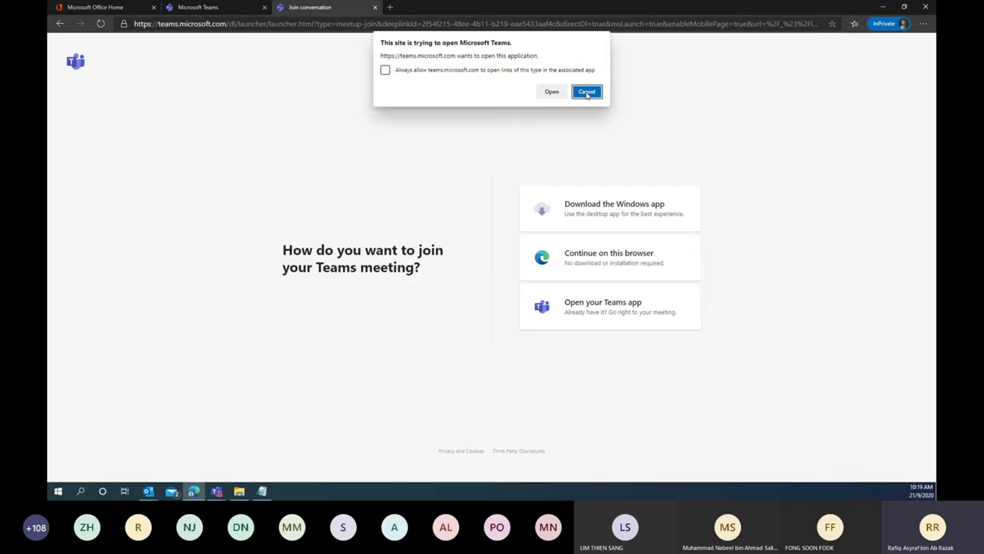
pyautogui.click(587, 93)
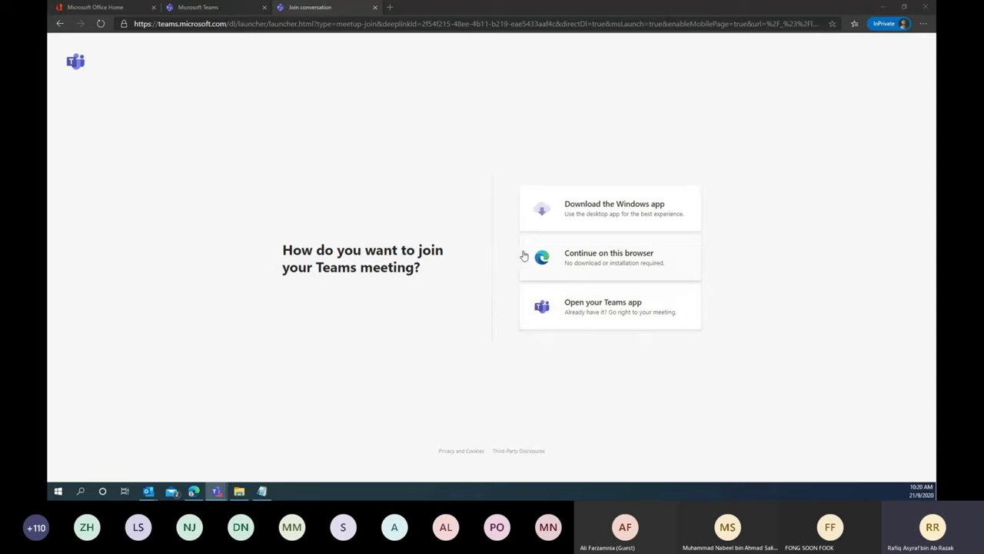
pyautogui.click(591, 263)
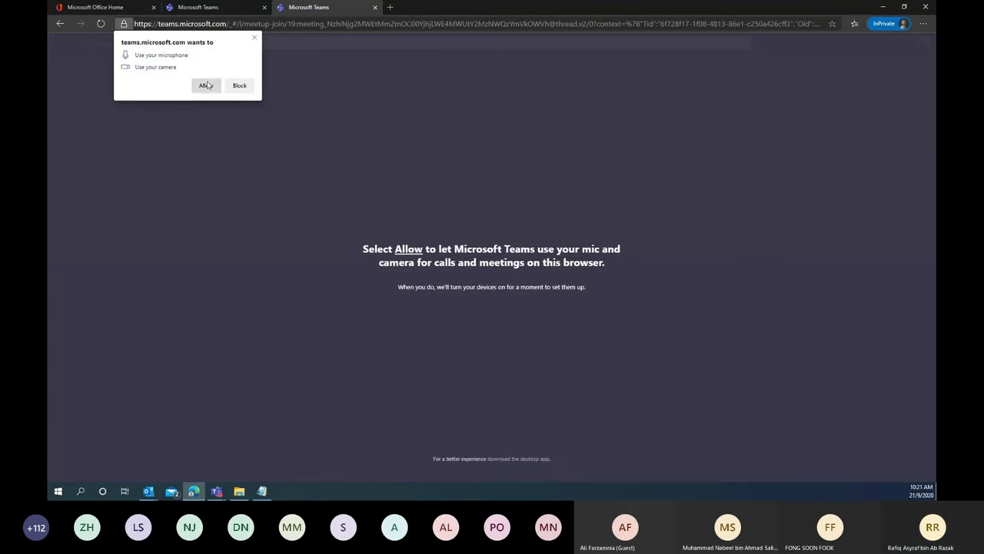
# - Allow microphone and camera access and join the Semester 1-DEMO meeting with the camera off and the microphone muted
pyautogui.click(213, 88)
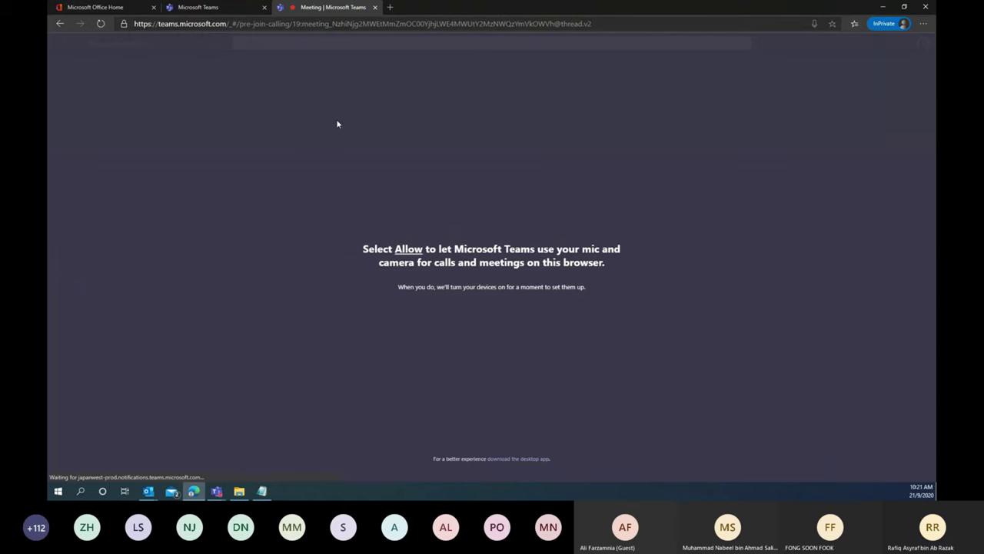
pyautogui.click(459, 297)
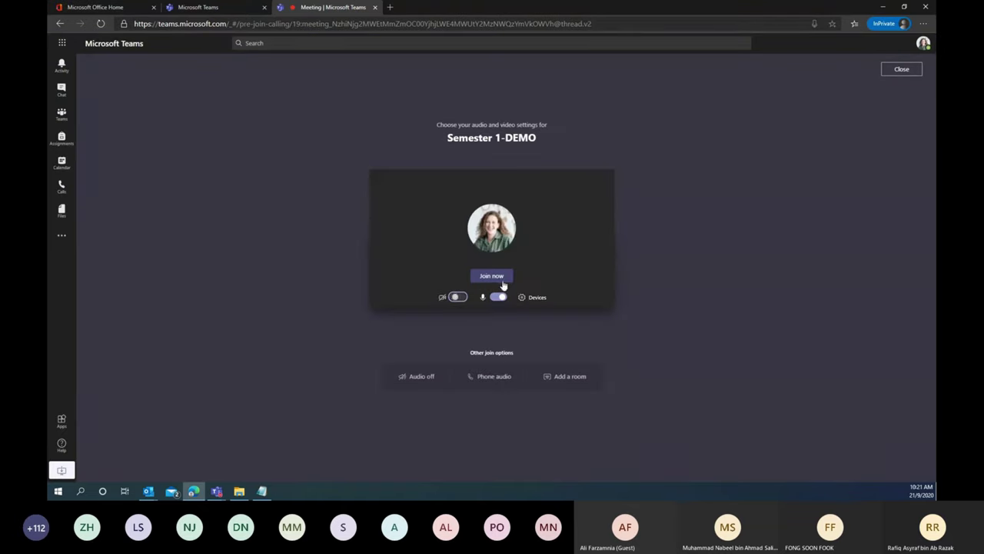
pyautogui.click(504, 278)
pyautogui.click(499, 298)
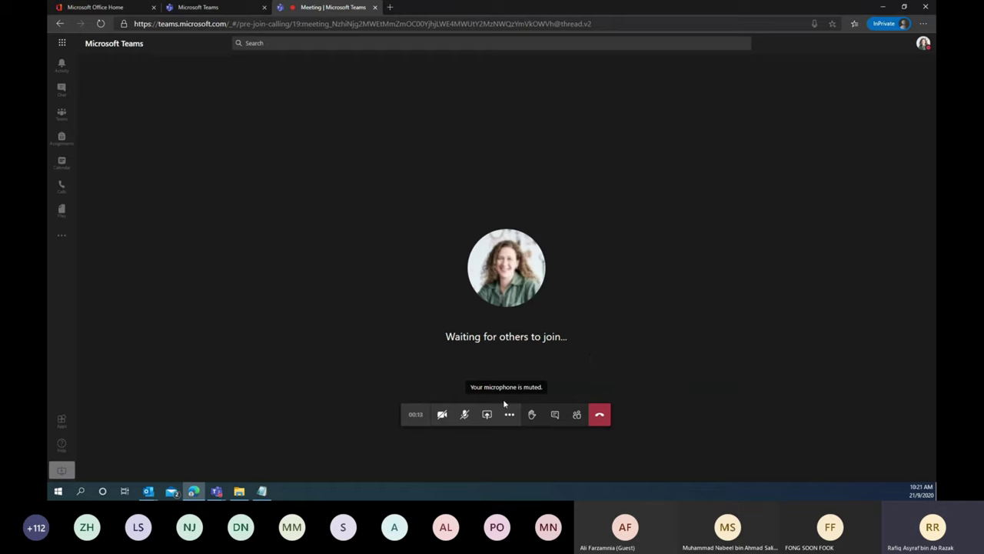
# - View the meeting's content-sharing options and close them again
pyautogui.click(441, 420)
pyautogui.click(485, 416)
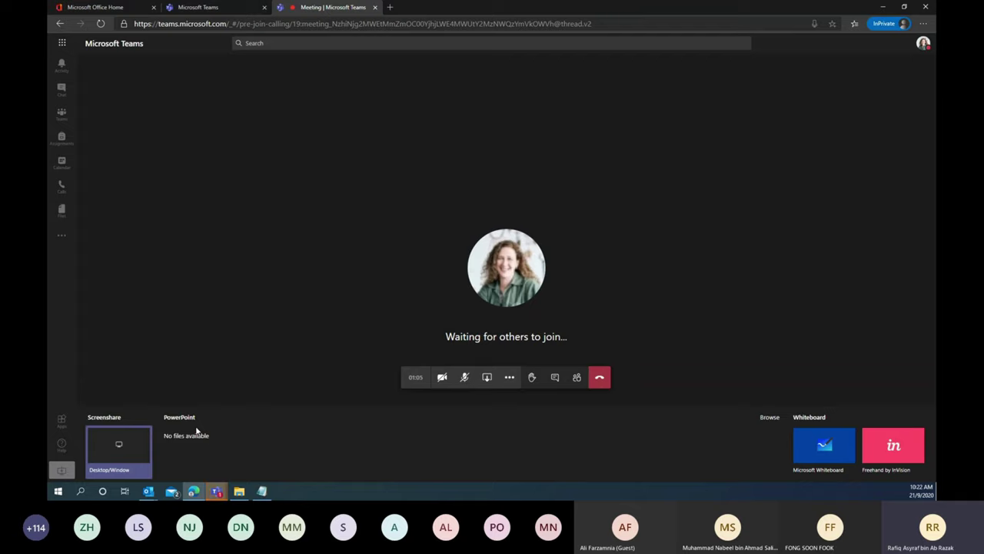
pyautogui.click(487, 376)
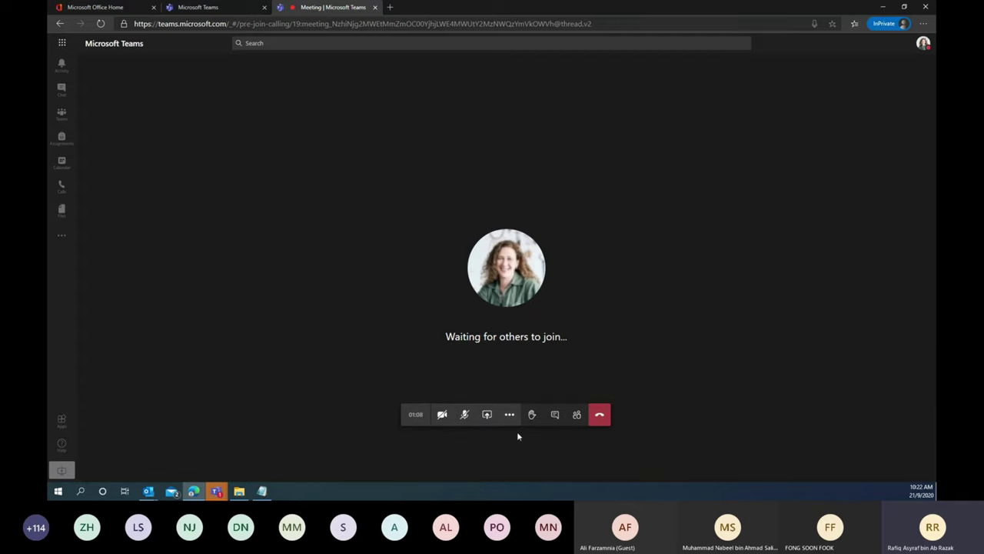
# - Examine the meeting's device settings, including the available speaker devices, and close them
pyautogui.click(510, 415)
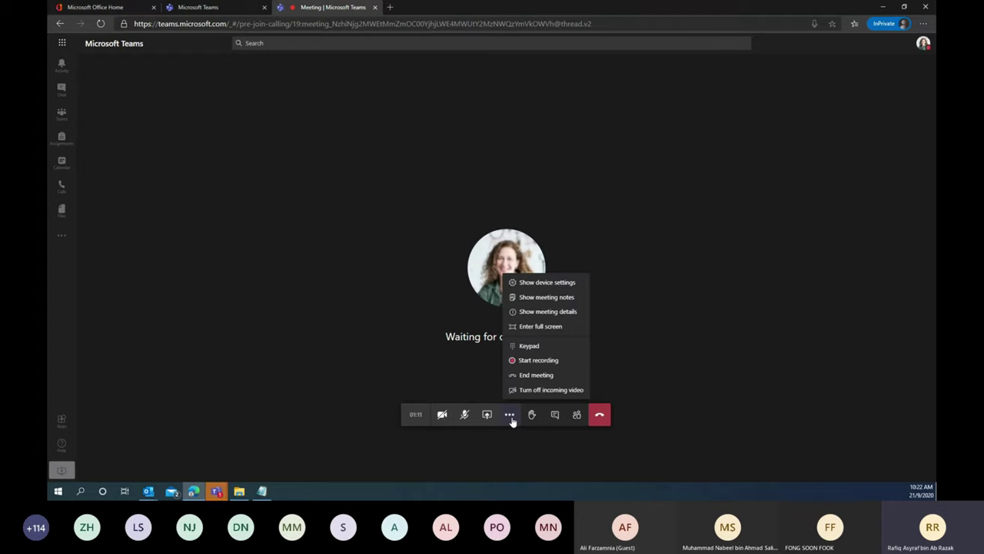
pyautogui.click(555, 285)
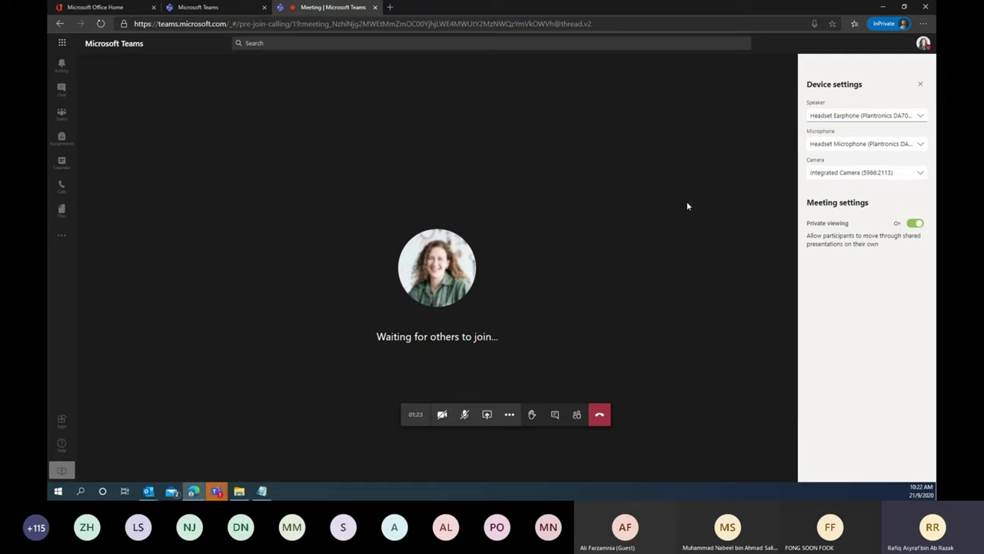
pyautogui.click(921, 83)
pyautogui.click(510, 416)
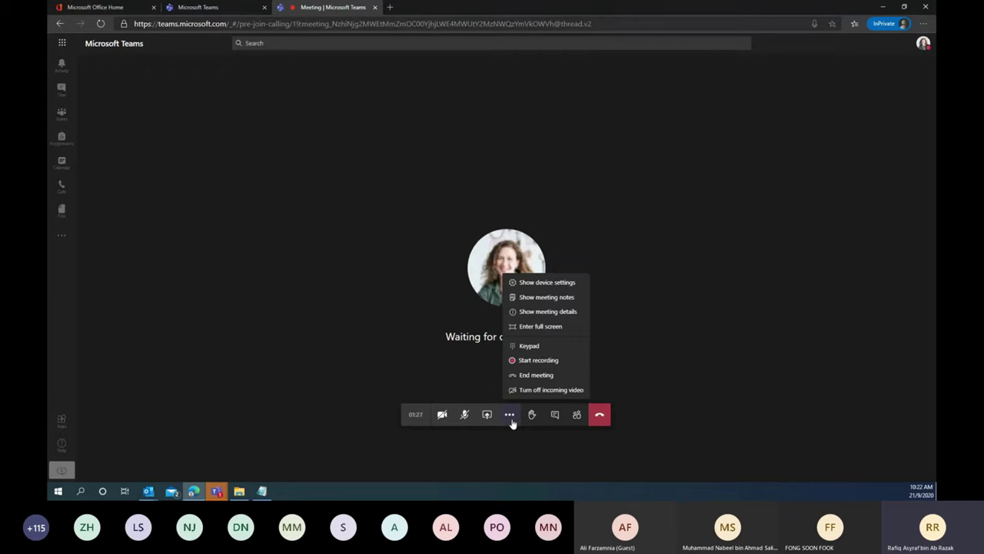
pyautogui.click(546, 289)
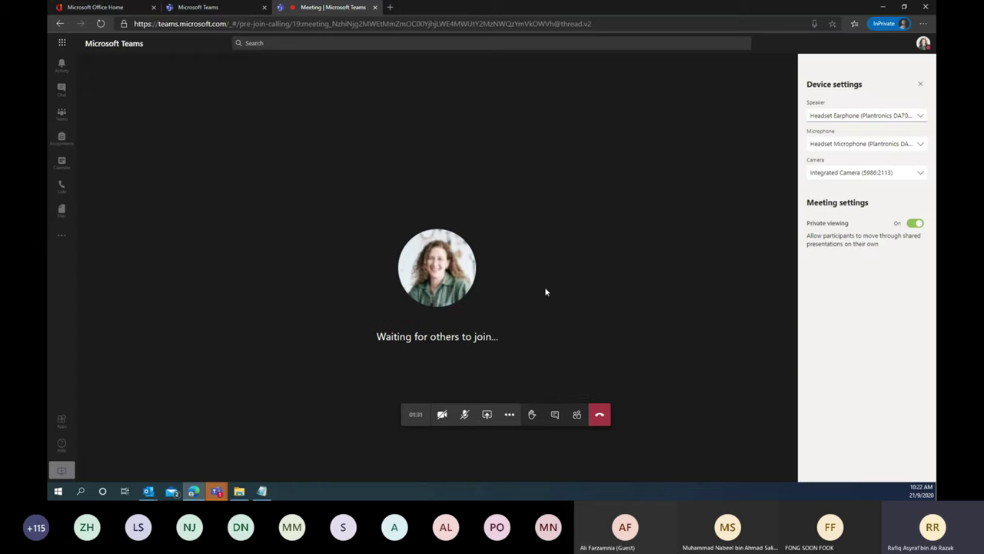
pyautogui.click(846, 117)
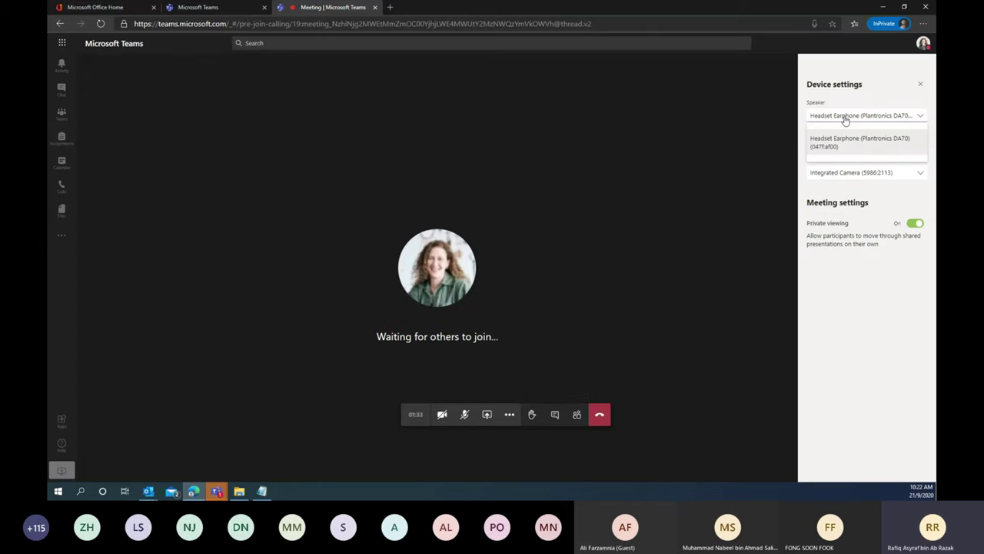
pyautogui.click(855, 145)
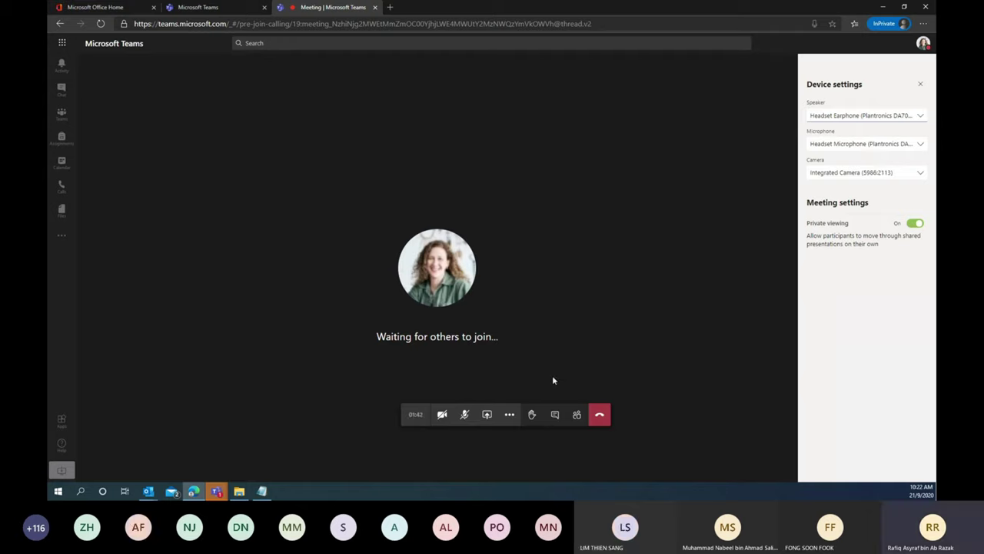
pyautogui.click(510, 415)
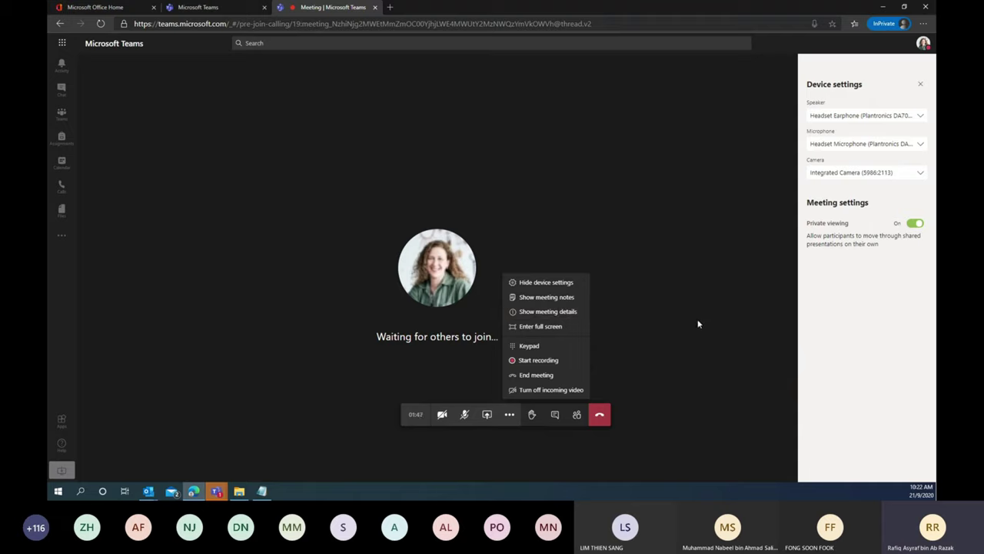
pyautogui.click(920, 85)
# - Show the meeting notes, start taking notes, and bring up the additional meeting actions
pyautogui.click(509, 414)
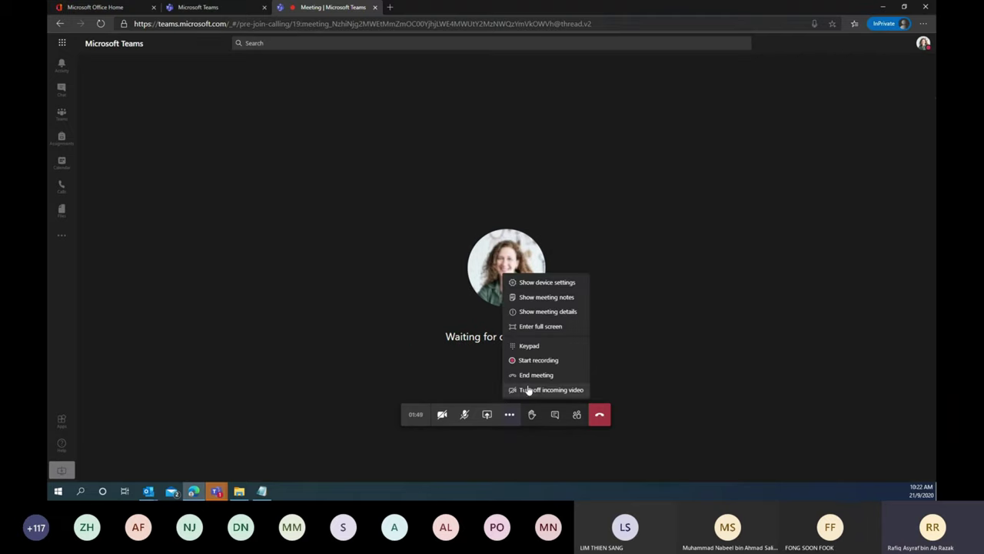
pyautogui.click(551, 299)
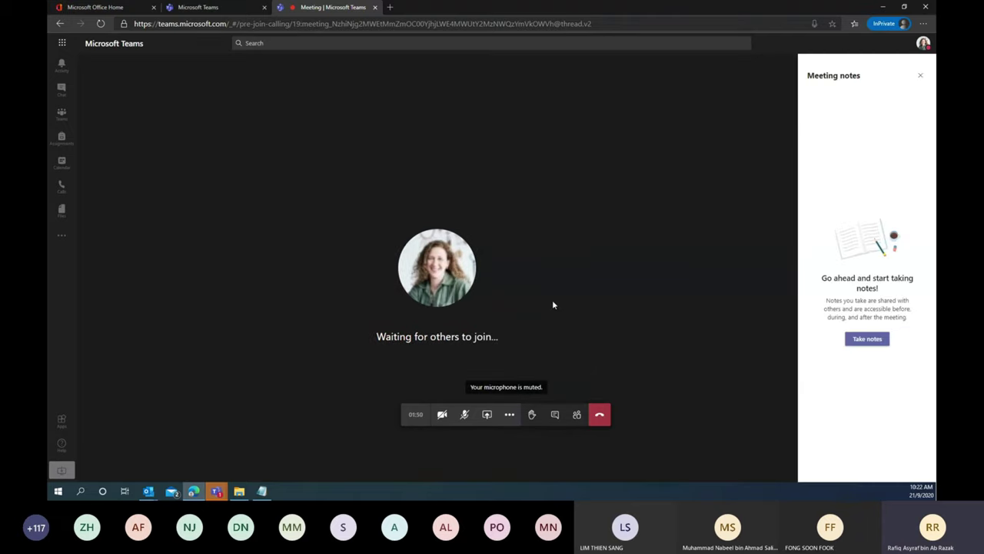
pyautogui.click(863, 342)
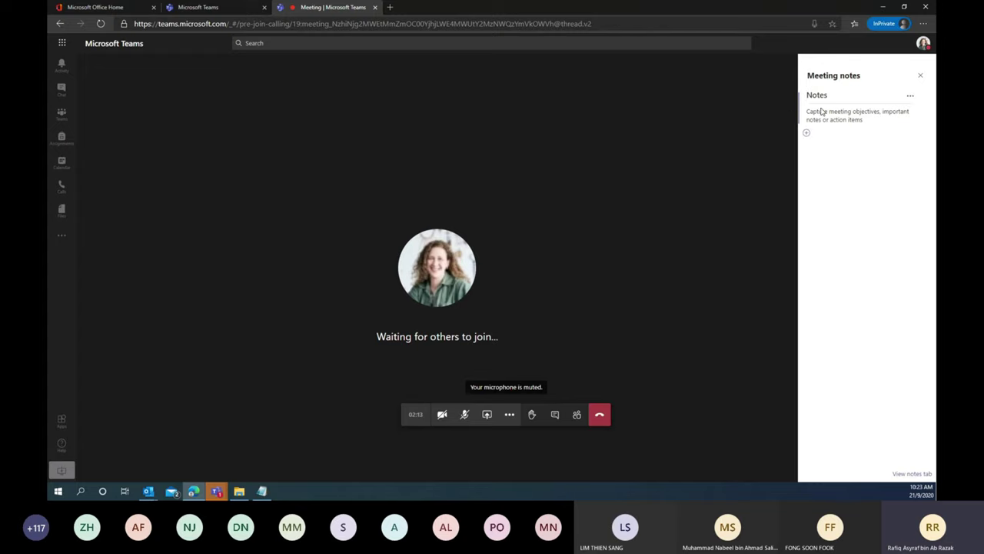
pyautogui.click(509, 415)
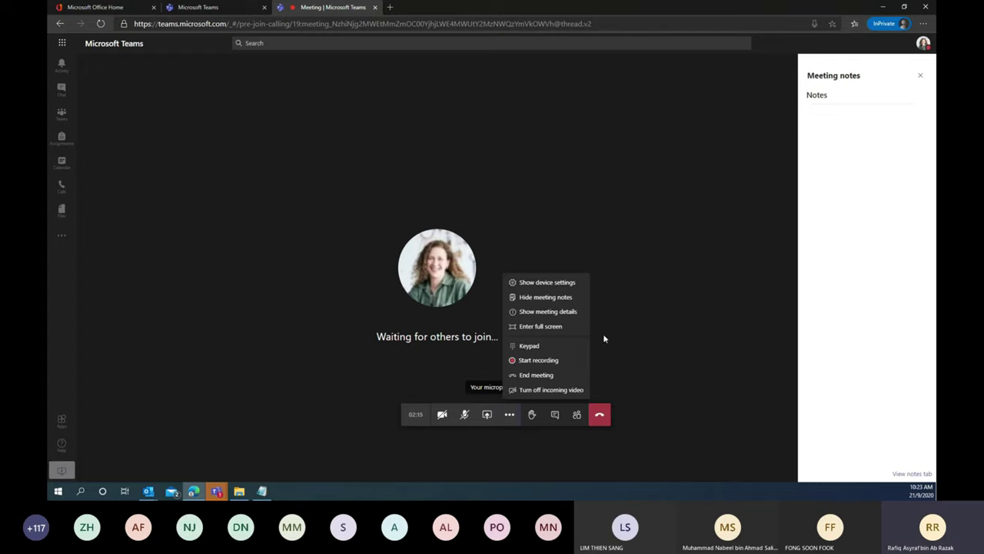
# - Hide the meeting notes, check the live session's Teams window, and close the browser meeting's additional actions
pyautogui.click(568, 297)
pyautogui.click(509, 419)
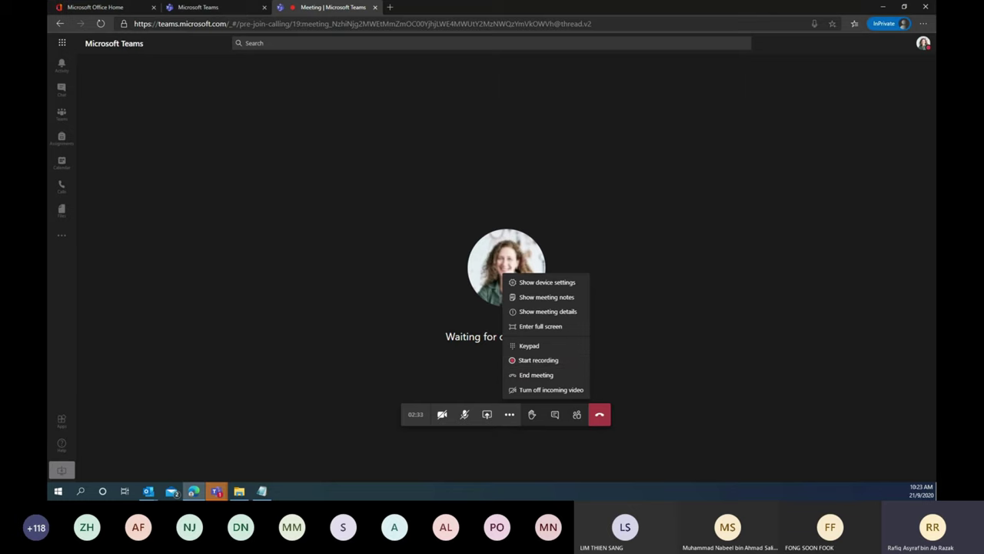
pyautogui.hotkey('alt', 'Tab')
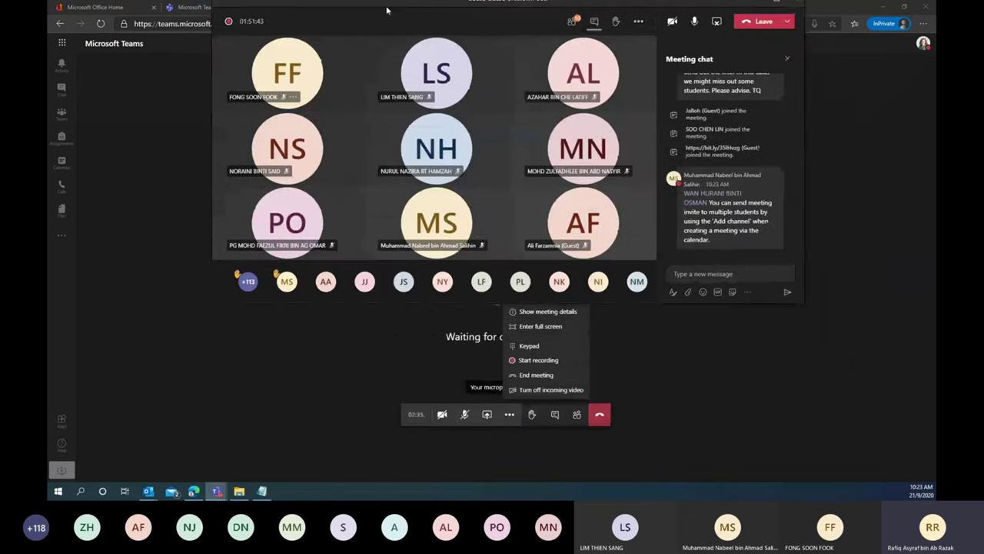
pyautogui.click(770, 32)
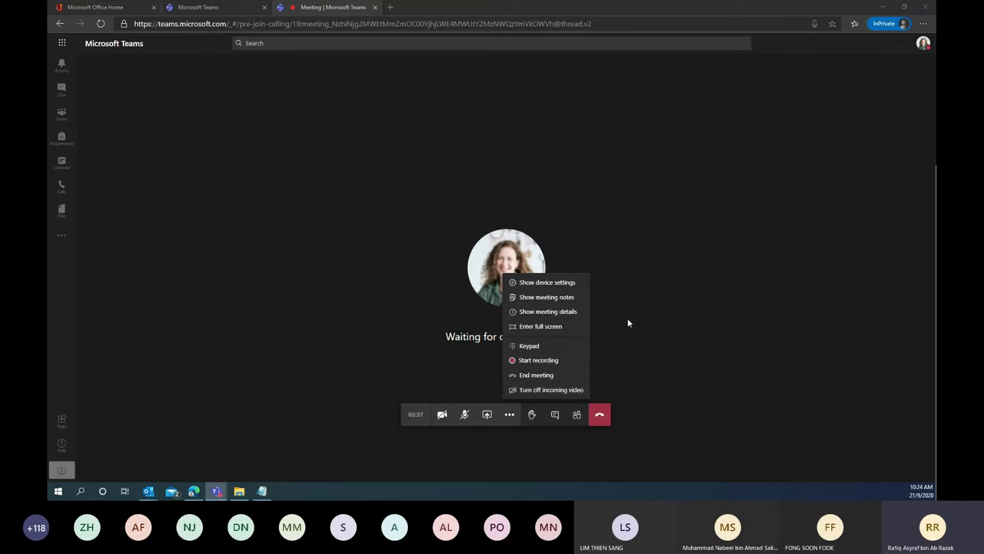
pyautogui.click(701, 295)
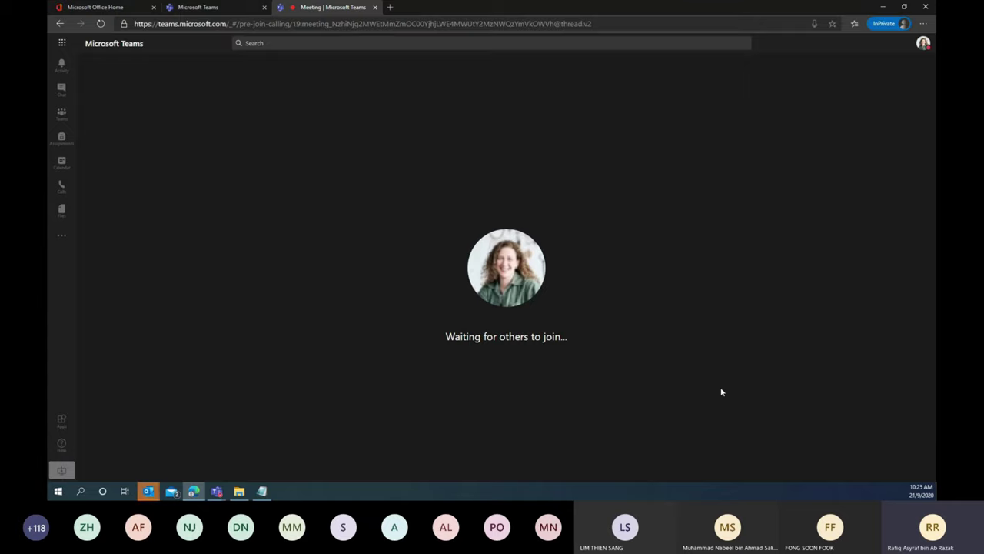
# - Switch to the live session's Teams window, show its participants, and review the list for raised hands
pyautogui.moveTo(694, 292)
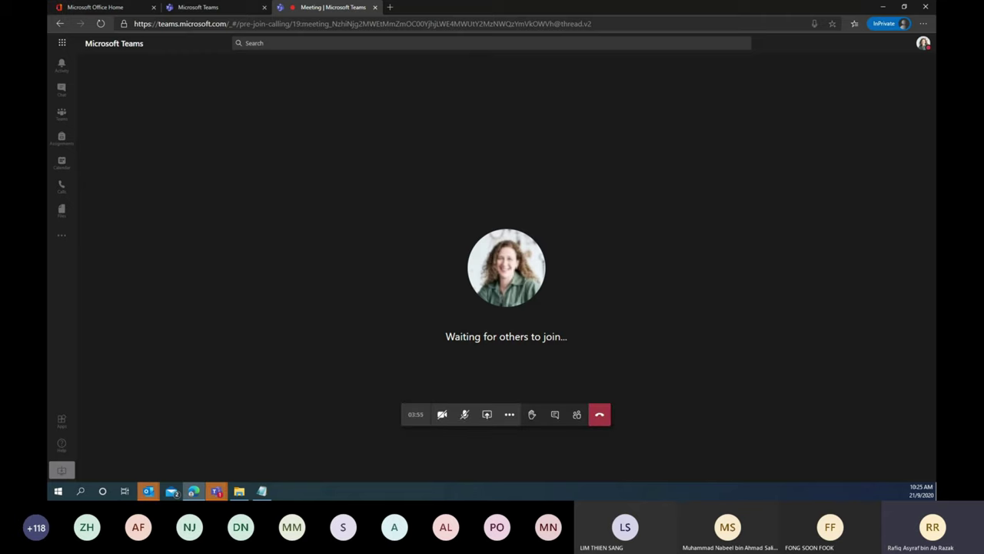
pyautogui.click(216, 490)
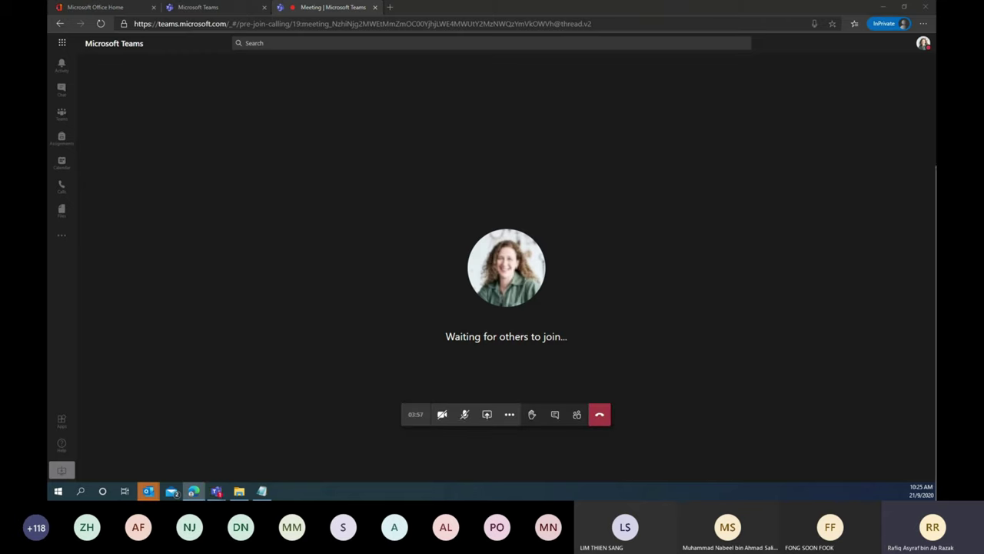
pyautogui.moveTo(631, 323); pyautogui.dragTo(425, 4)
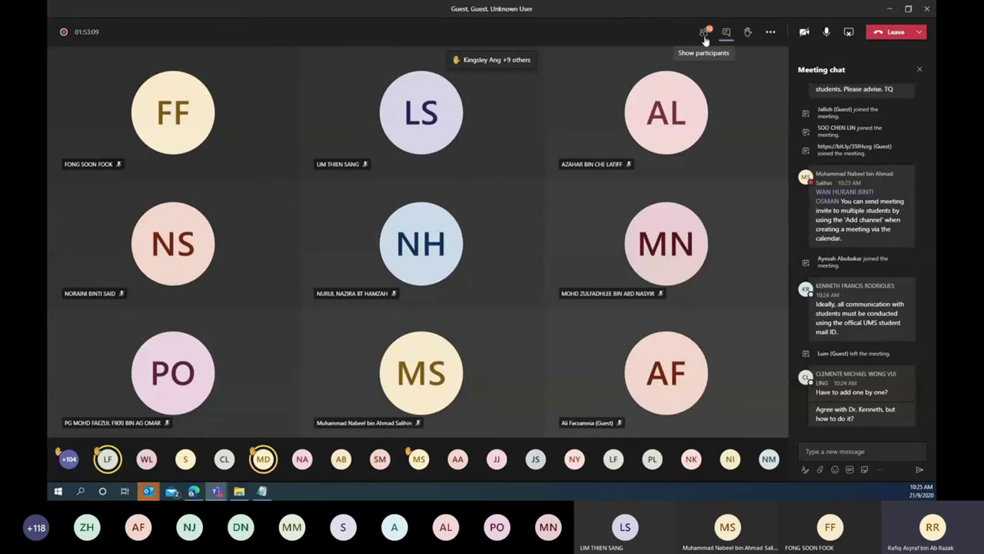
pyautogui.click(703, 34)
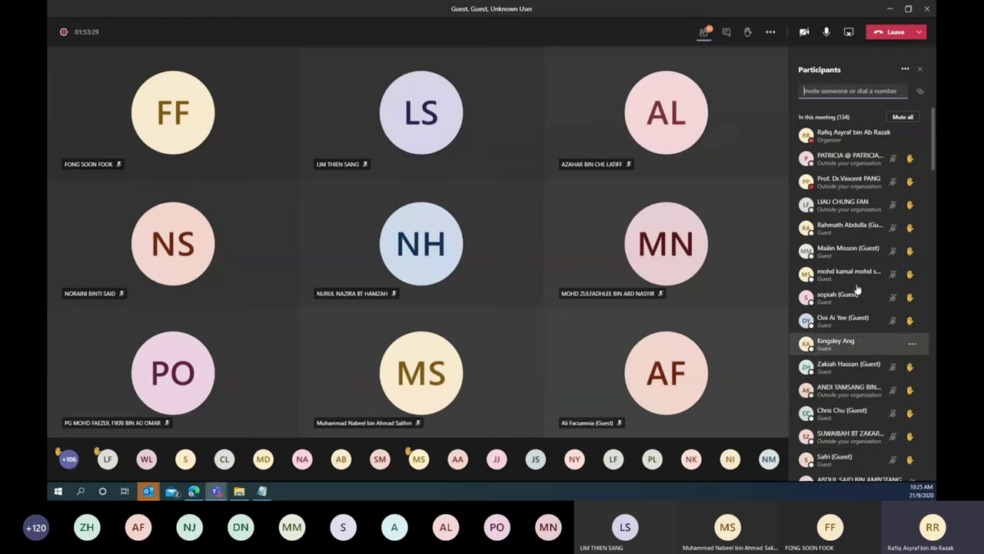
pyautogui.scroll(-3, 867, 247)
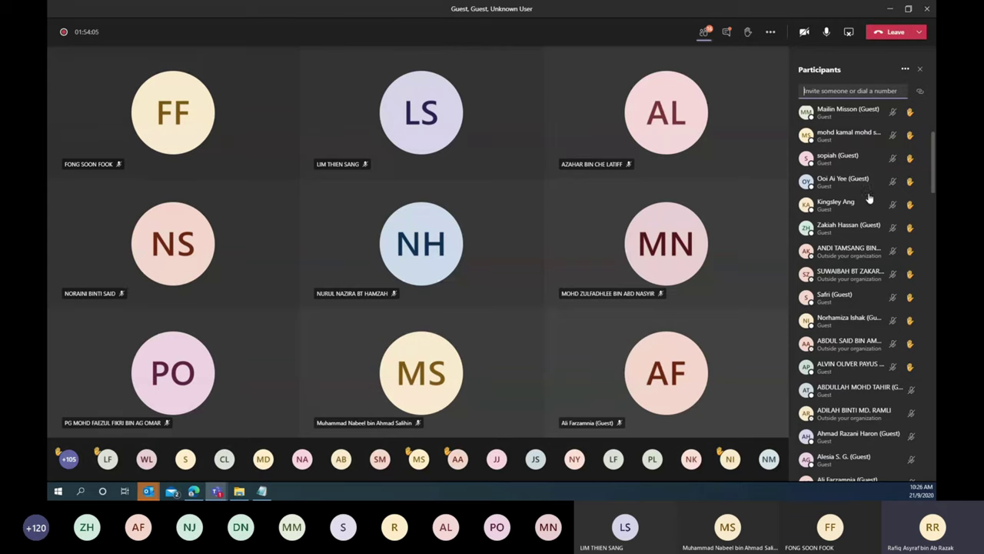
pyautogui.scroll(3, 873, 196)
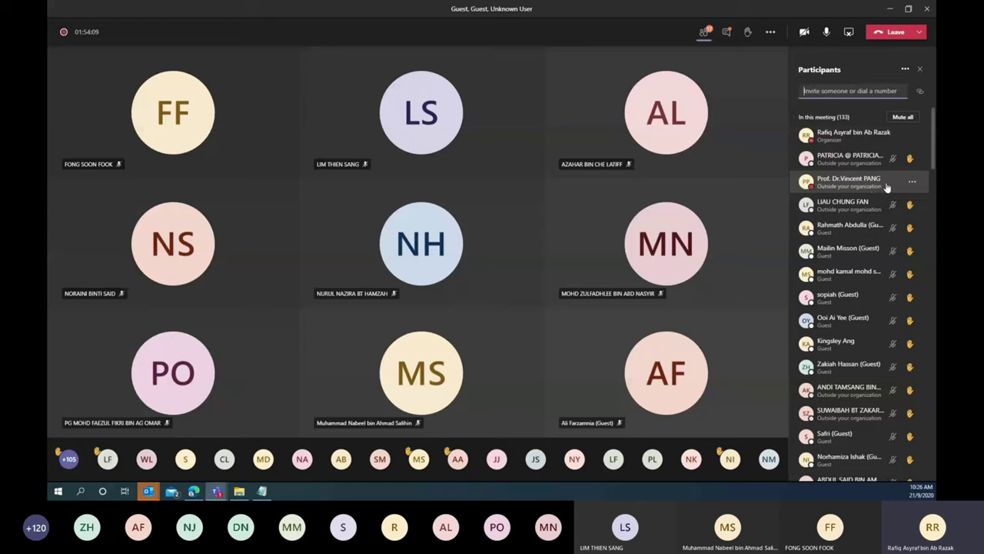
# - Lower the raised hand of the first participant listed below the organizer, and minimize the live session window
pyautogui.click(912, 159)
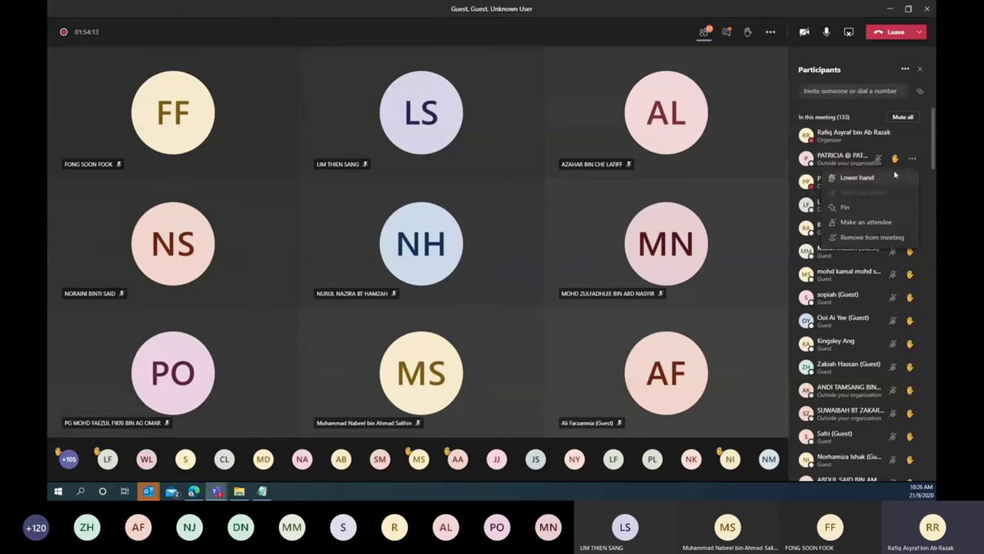
pyautogui.click(886, 184)
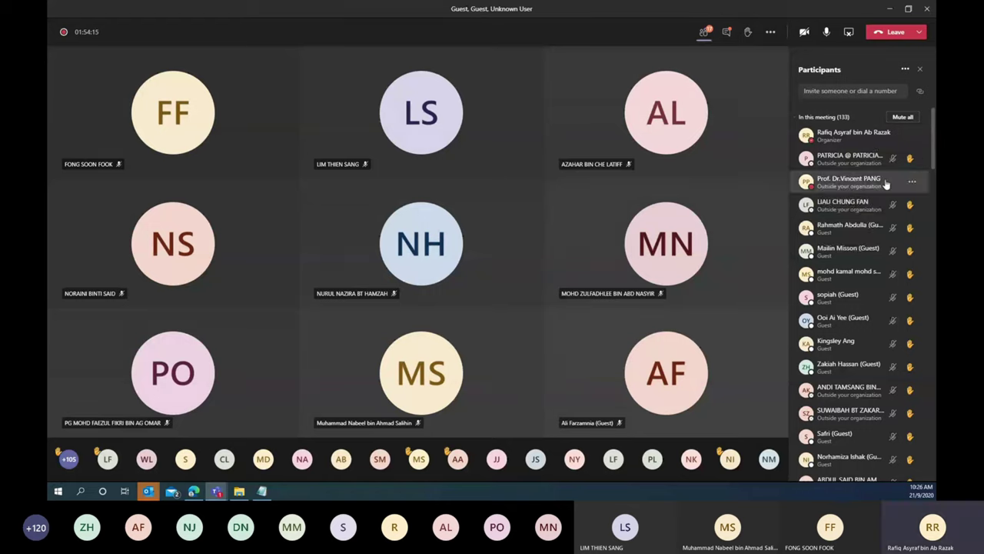
pyautogui.click(912, 158)
pyautogui.click(889, 177)
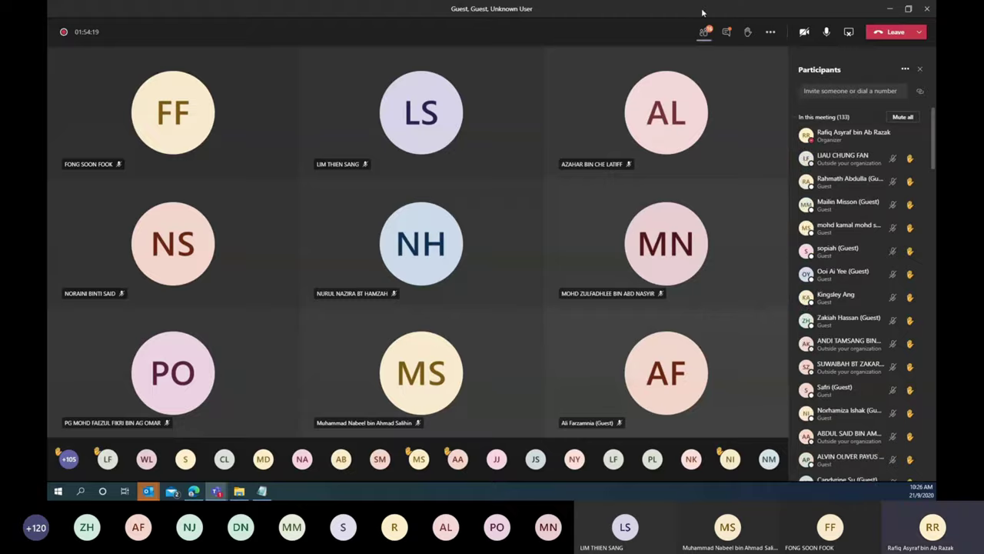
pyautogui.click(890, 8)
# - Show the chat of the browser meeting and send the messages "heelo" and "hello"
pyautogui.moveTo(520, 425)
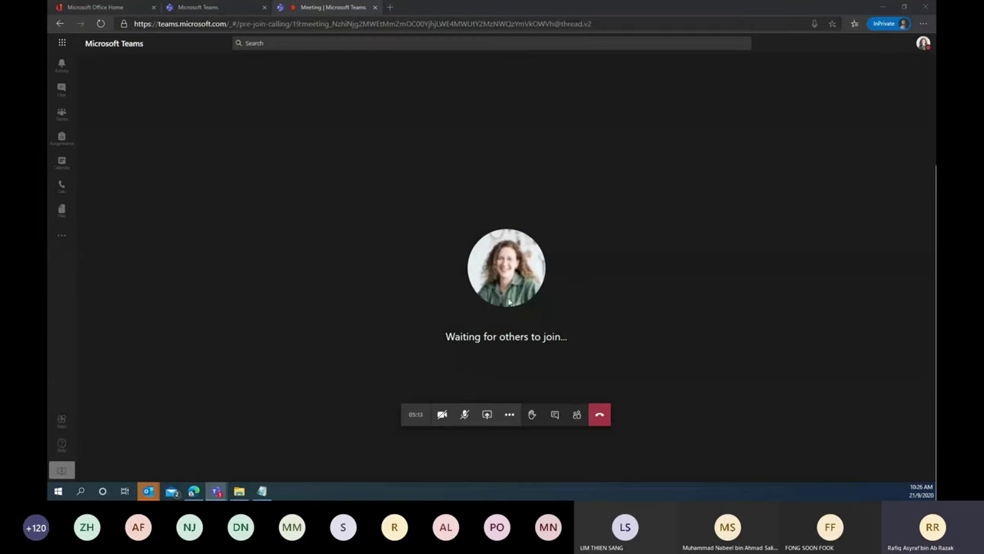
pyautogui.click(556, 415)
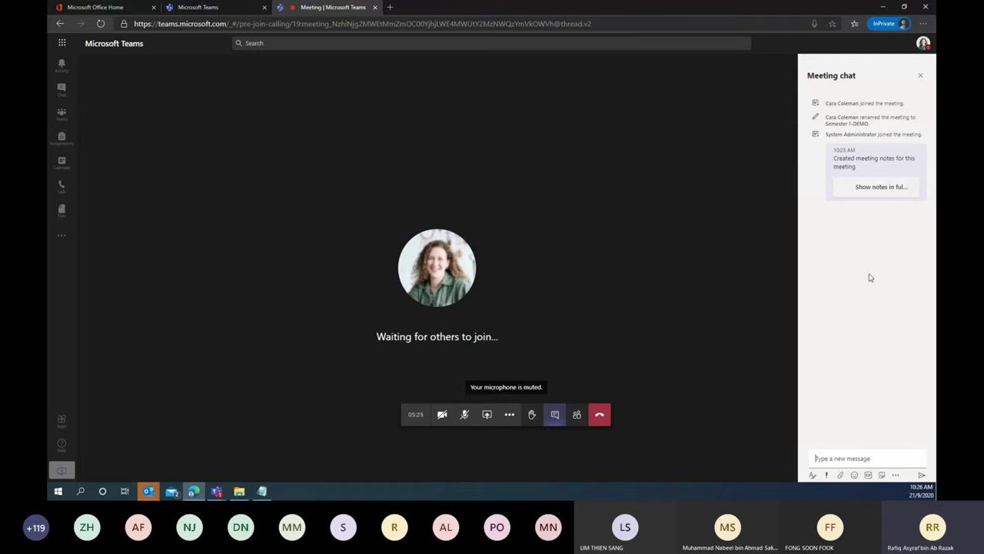
pyautogui.write('heelo')
pyautogui.press('Return')
pyautogui.write('hell')
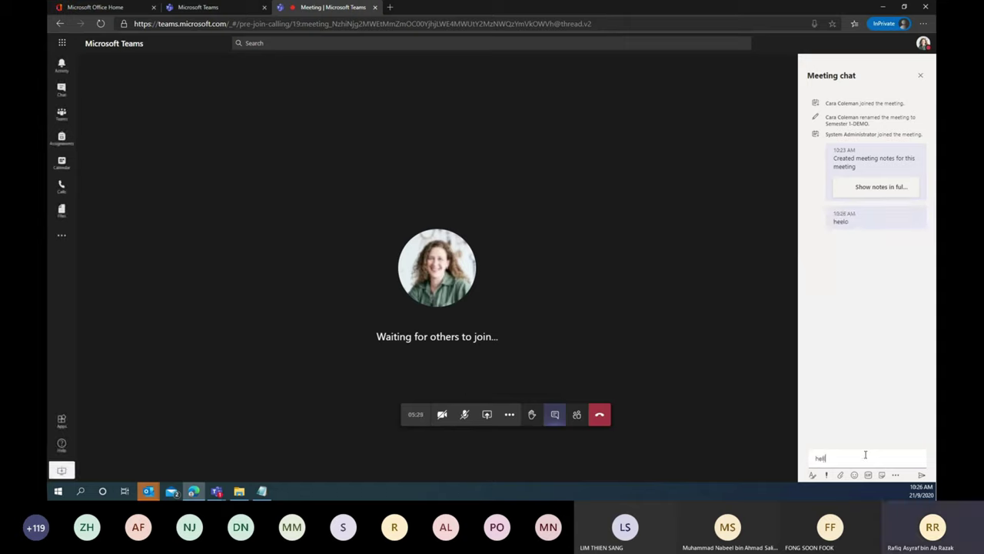
pyautogui.press('Return')
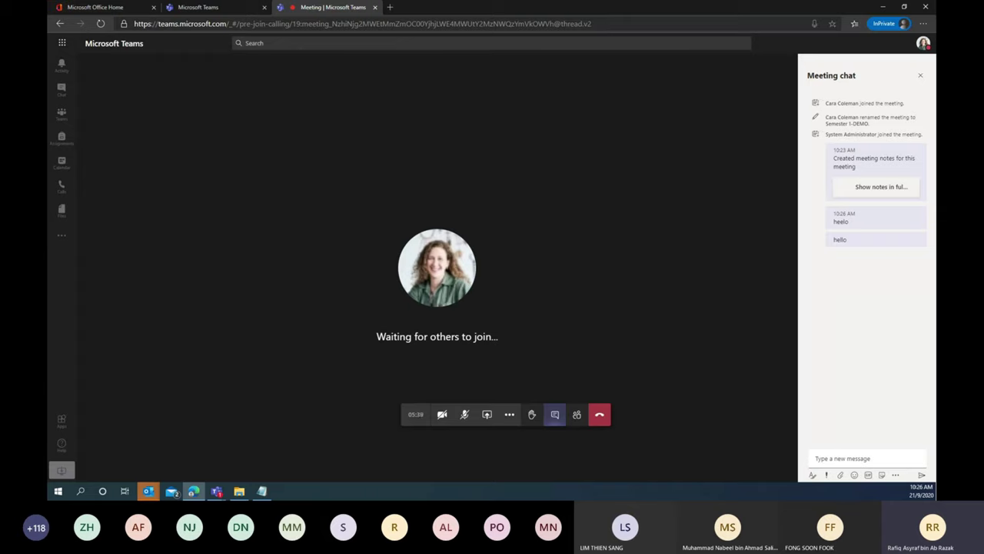
# - View the Semester 1-DEMO conversation in Chat and compare it with the chat shown inside the meeting
pyautogui.moveTo(858, 214)
pyautogui.click(63, 90)
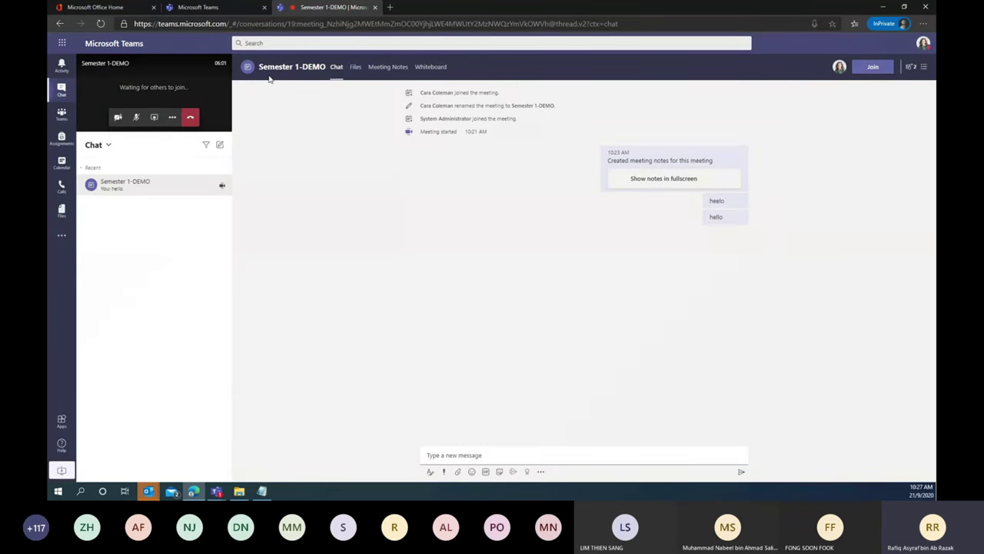
pyautogui.click(109, 191)
pyautogui.click(158, 87)
pyautogui.click(486, 414)
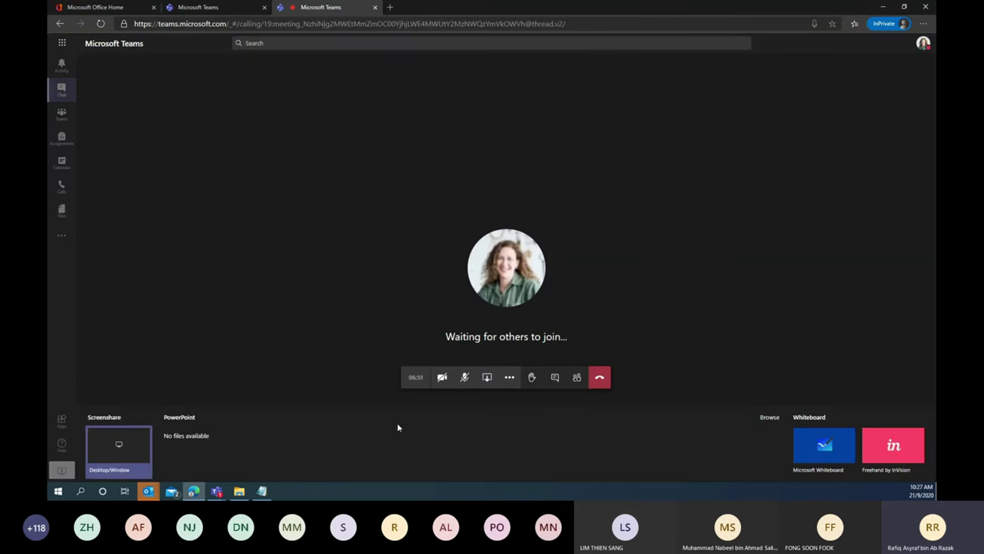
pyautogui.click(556, 377)
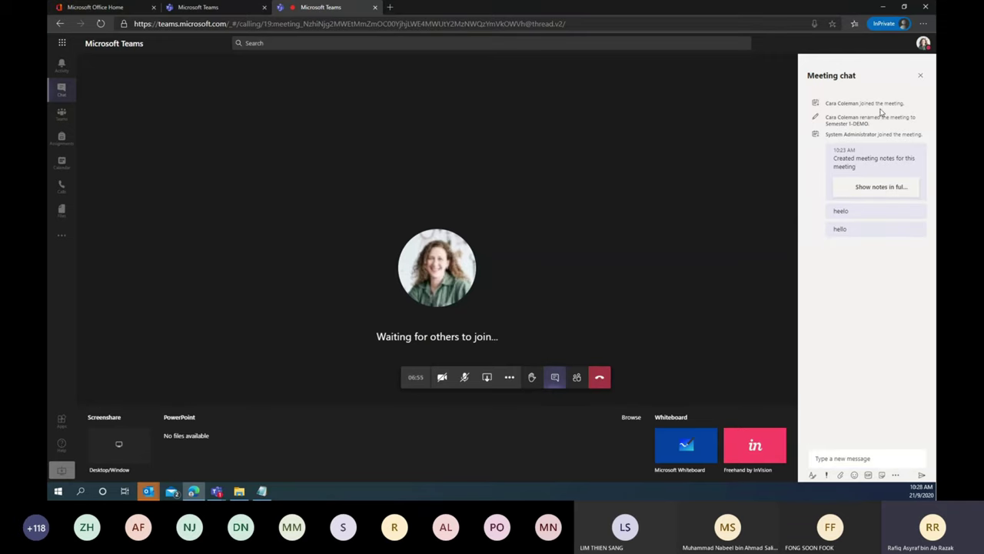
pyautogui.click(68, 95)
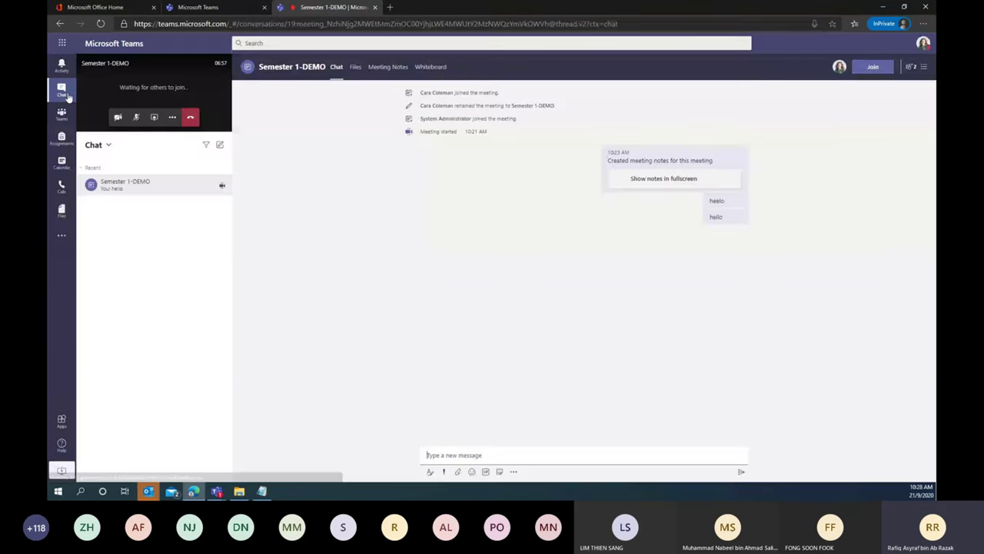
# - Upload status.png from the computer's Desktop folder, send it in the Semester 1-DEMO chat, and dismiss the desktop notifications offer
pyautogui.click(457, 472)
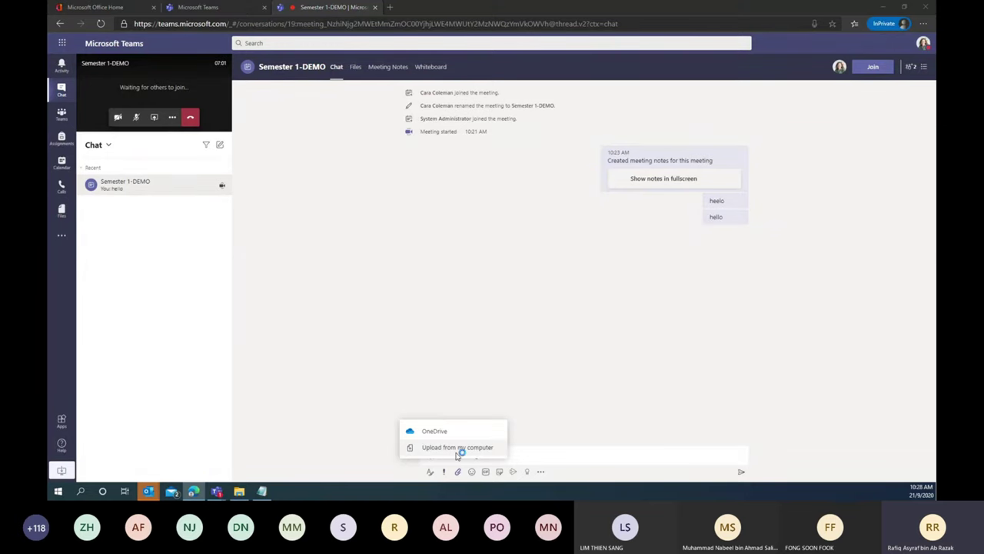
pyautogui.click(458, 448)
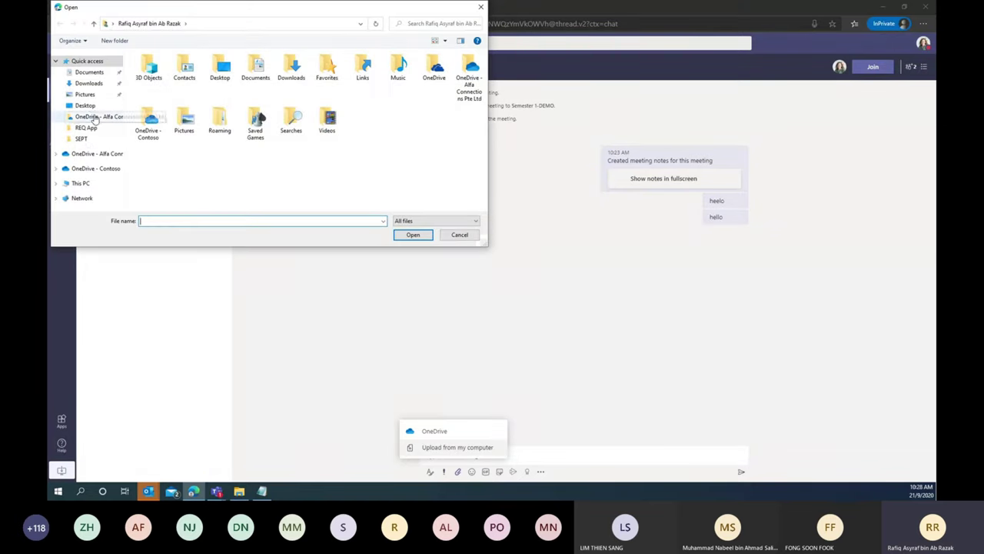
pyautogui.click(85, 105)
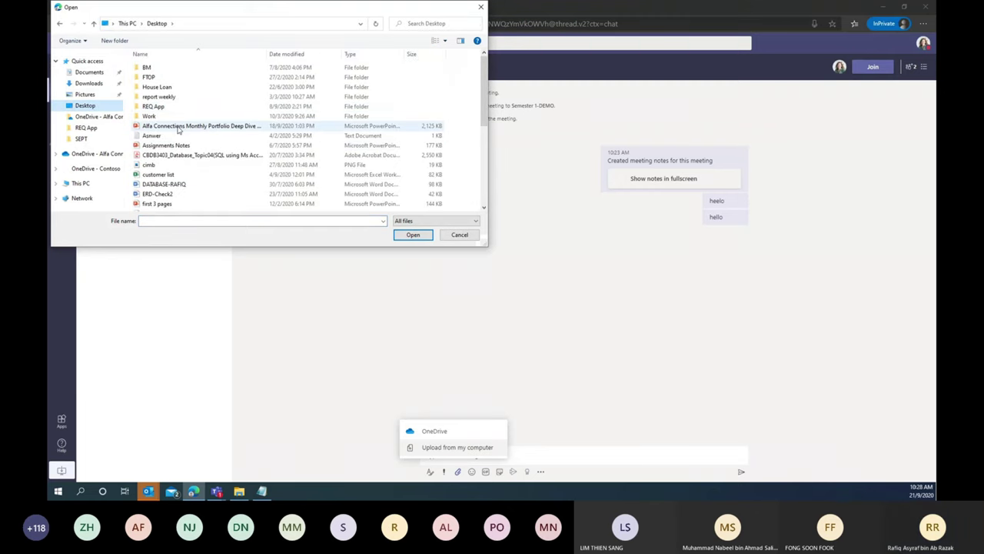
pyautogui.scroll(-1, 193, 170)
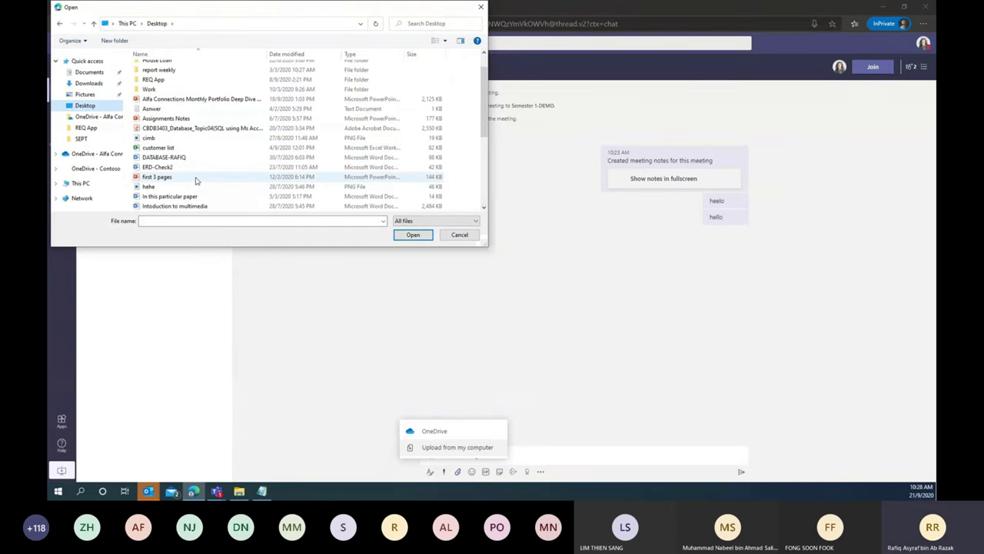
pyautogui.scroll(-3, 193, 174)
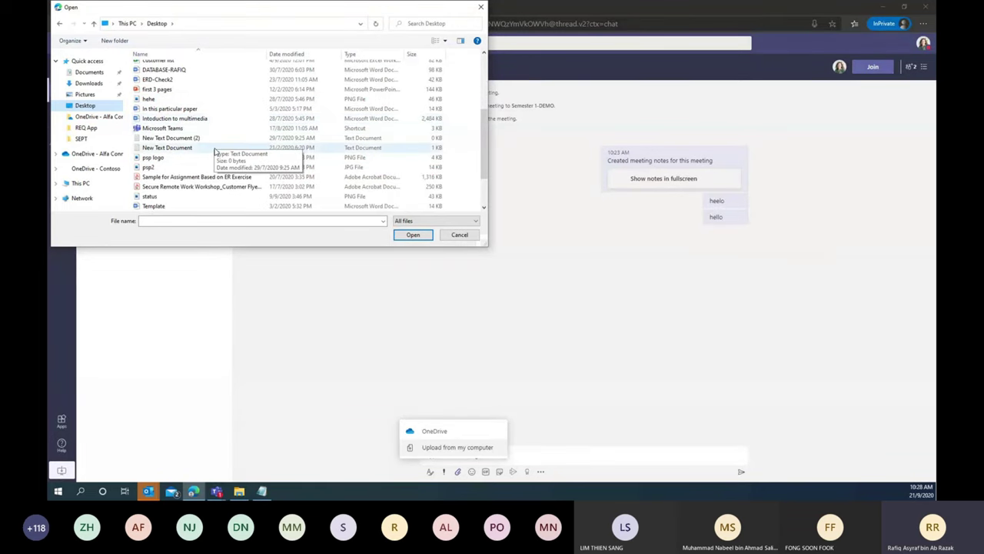
pyautogui.scroll(-1, 213, 194)
pyautogui.click(208, 167)
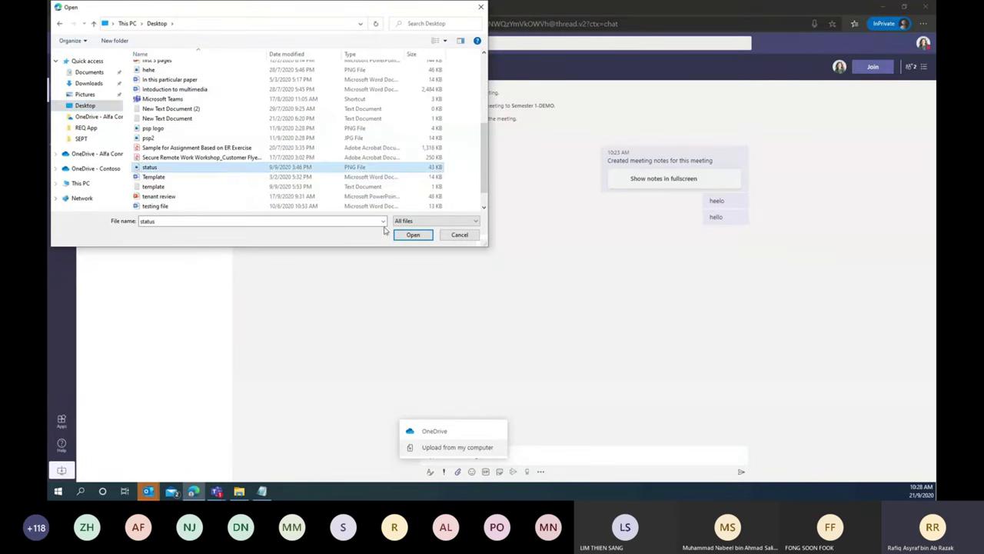
pyautogui.click(412, 235)
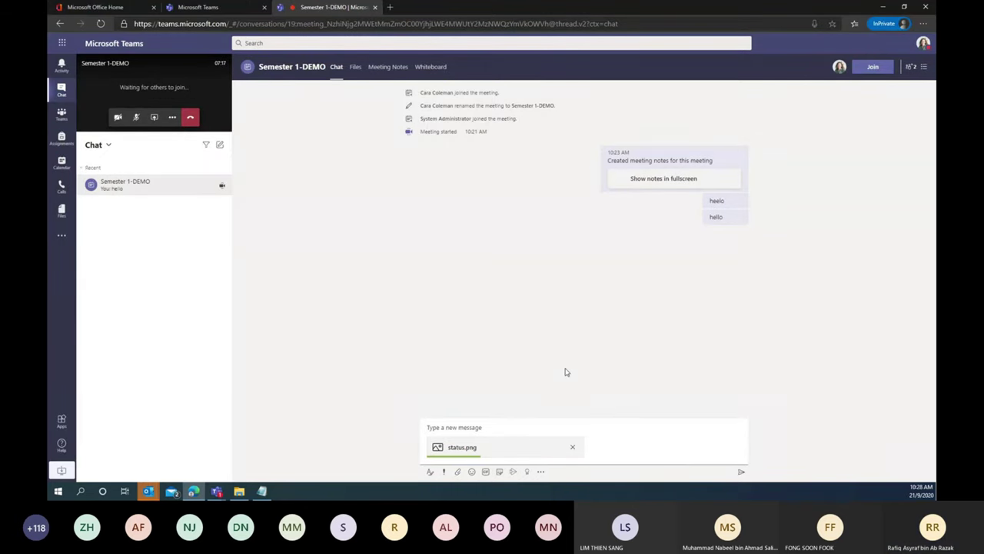
pyautogui.click(741, 471)
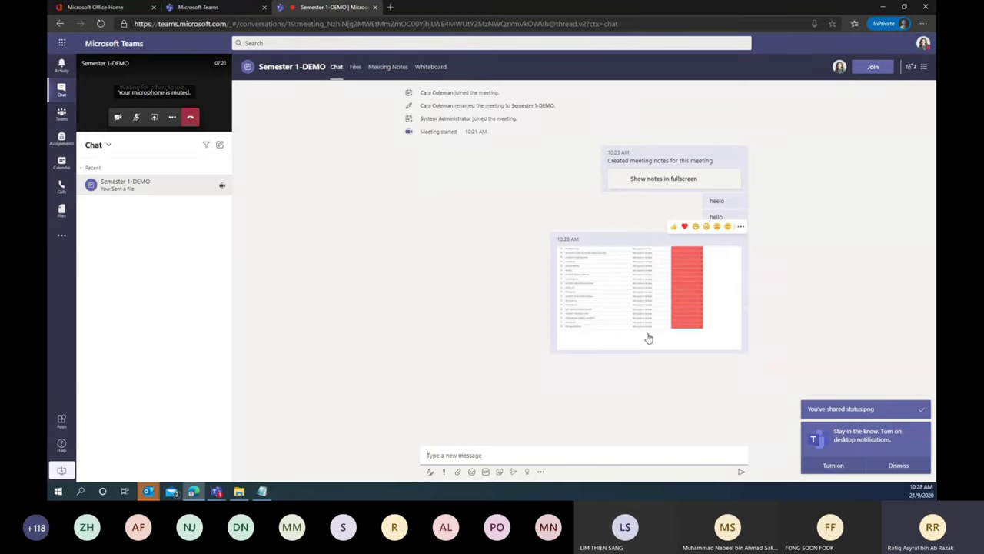
pyautogui.click(912, 466)
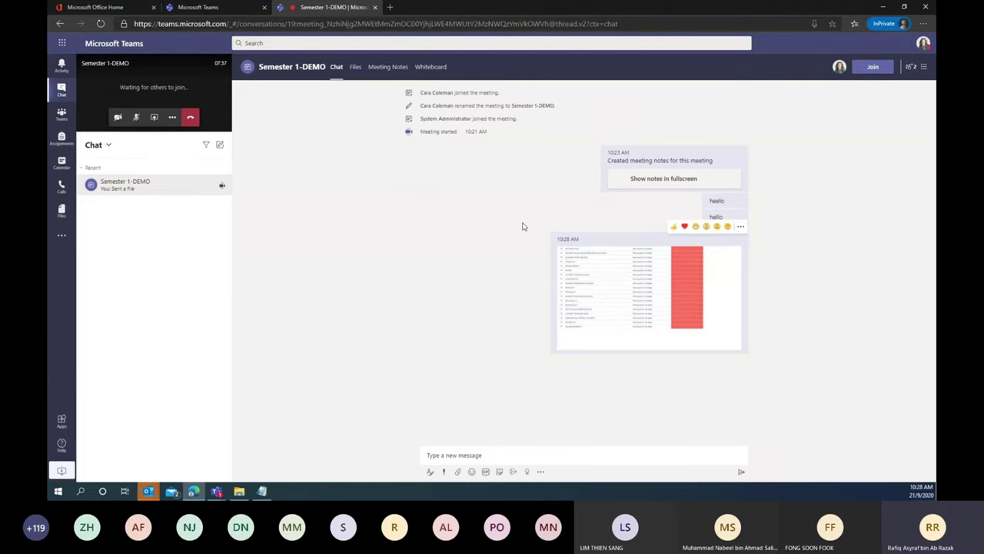
# - Examine status.png among the Semester 1-DEMO meeting's shared files and return to the conversation
pyautogui.click(358, 68)
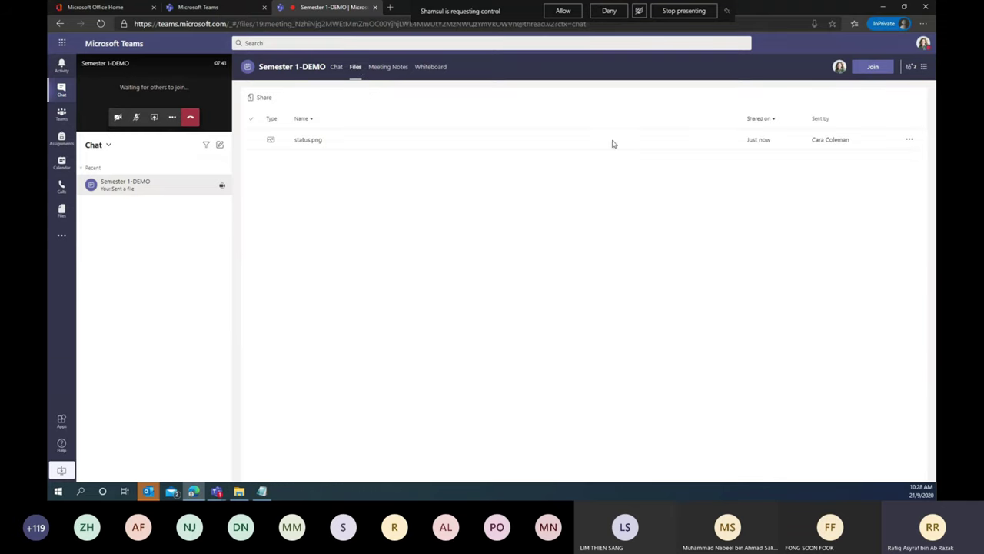
pyautogui.click(613, 143)
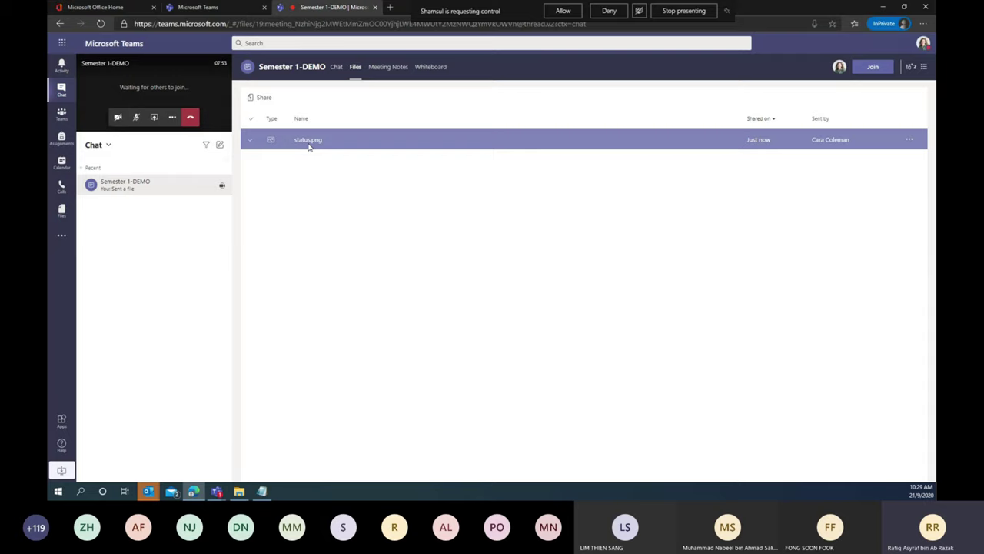
pyautogui.click(336, 68)
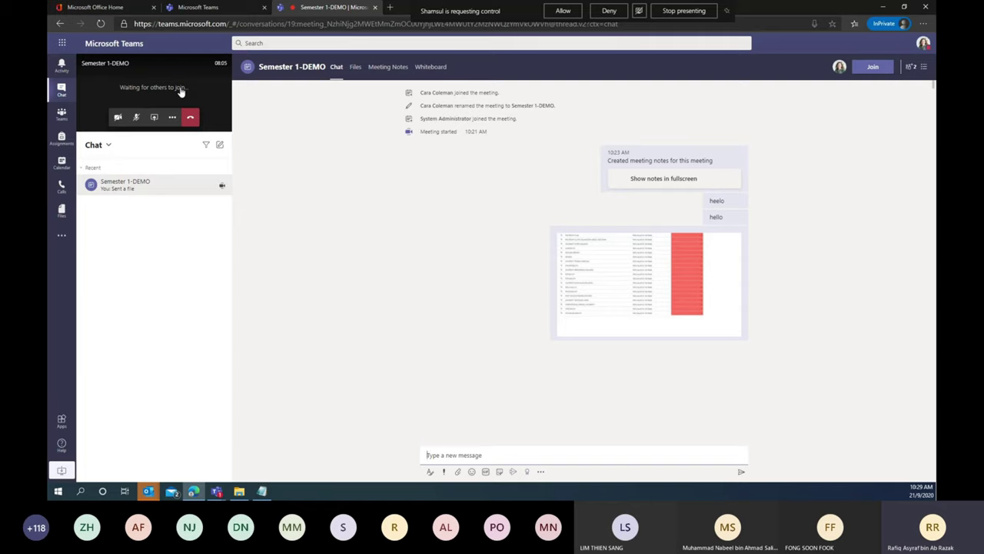
# - View the Semester 1-DEMO class in the Calendar, return to the browser meeting and examine its meeting chat
pyautogui.click(136, 87)
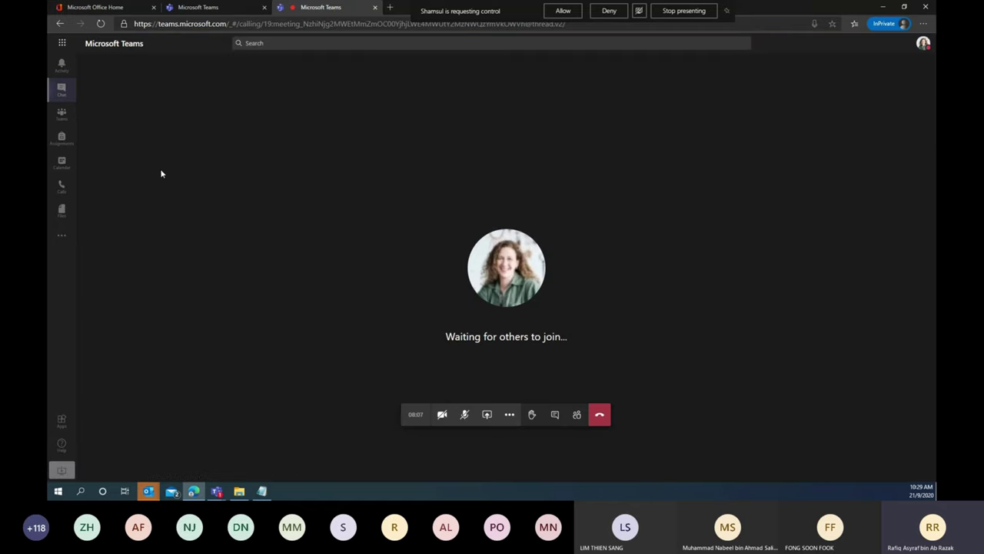
pyautogui.click(74, 165)
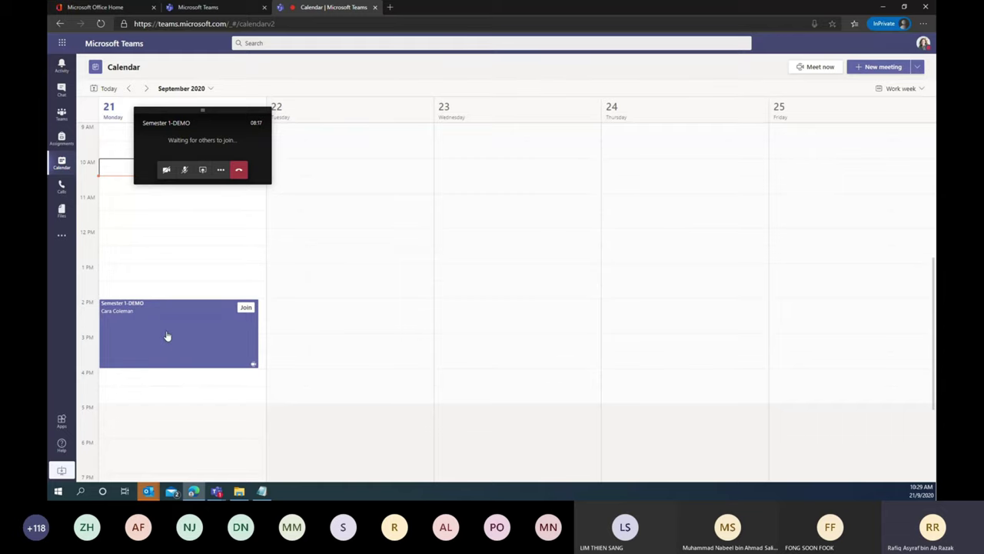
pyautogui.click(151, 154)
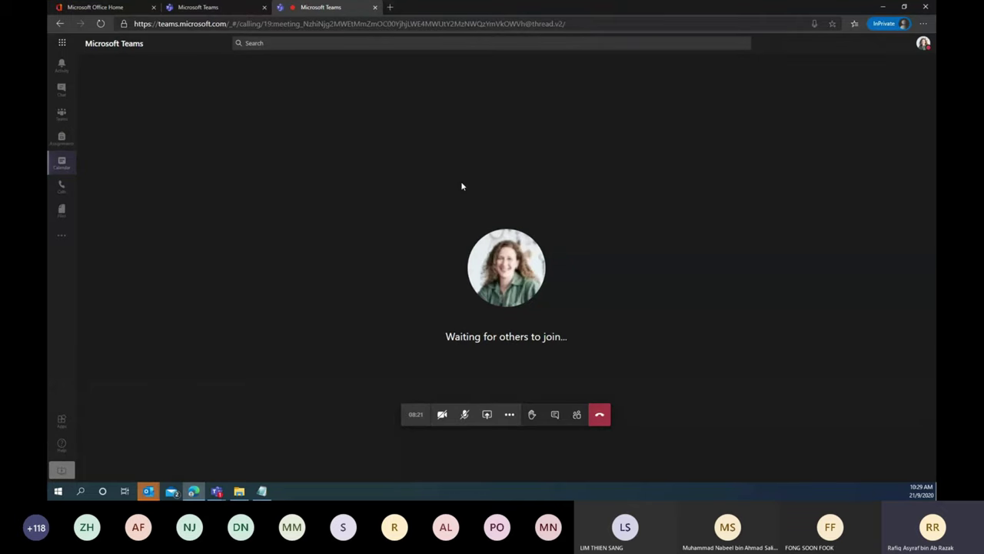
pyautogui.click(551, 416)
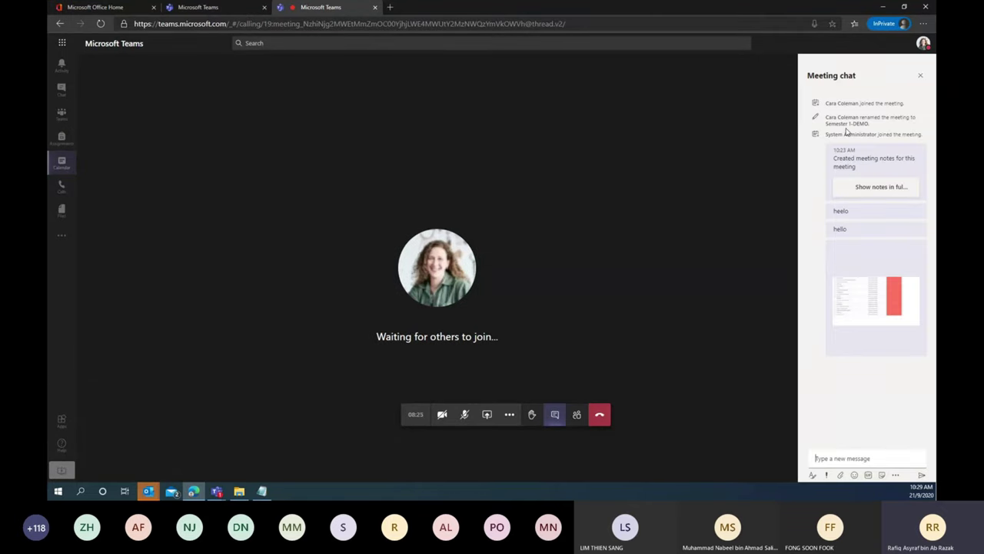
pyautogui.moveTo(842, 202)
# - Review the Semester 1-DEMO conversation with its shared files and meeting notes in Chat, and return to the meeting
pyautogui.click(62, 88)
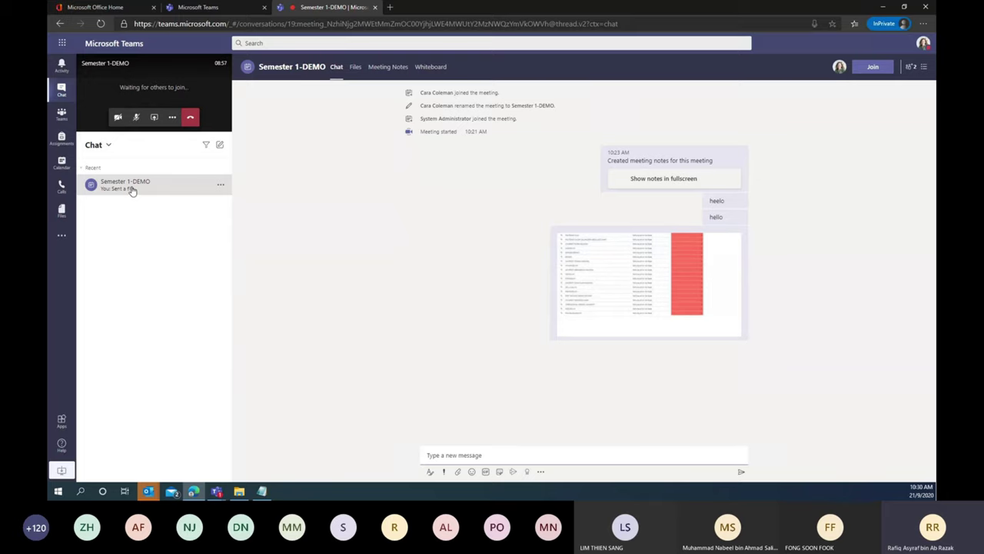
pyautogui.click(467, 455)
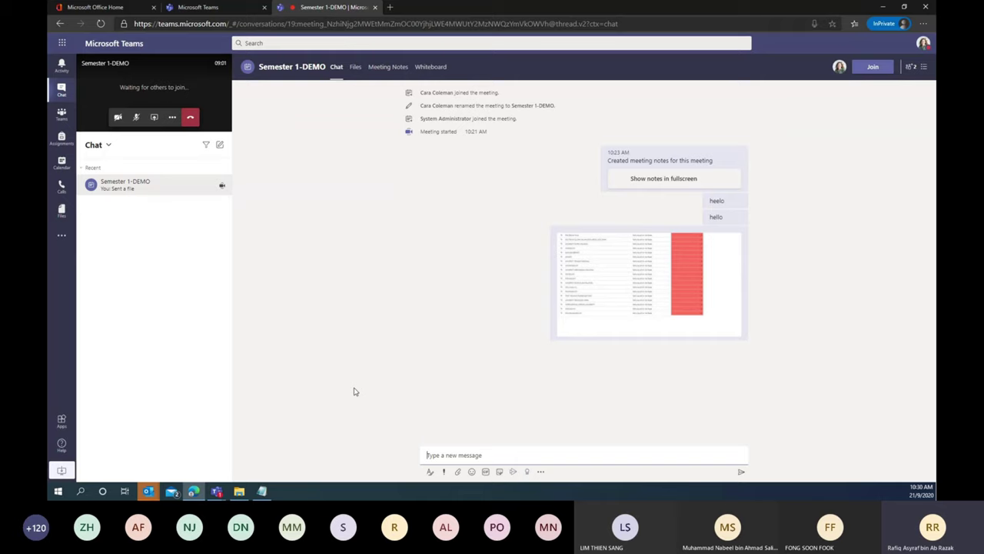
pyautogui.click(358, 75)
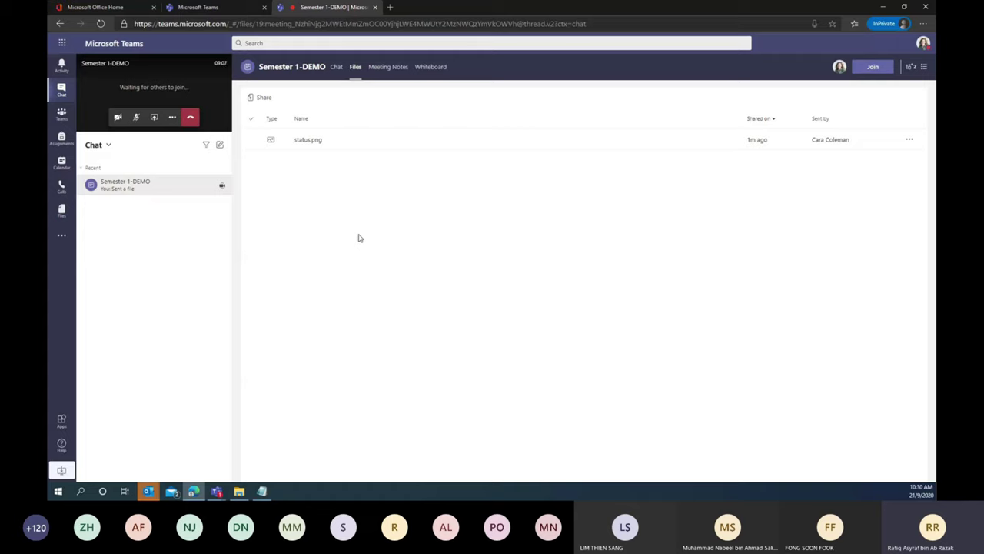
pyautogui.click(379, 69)
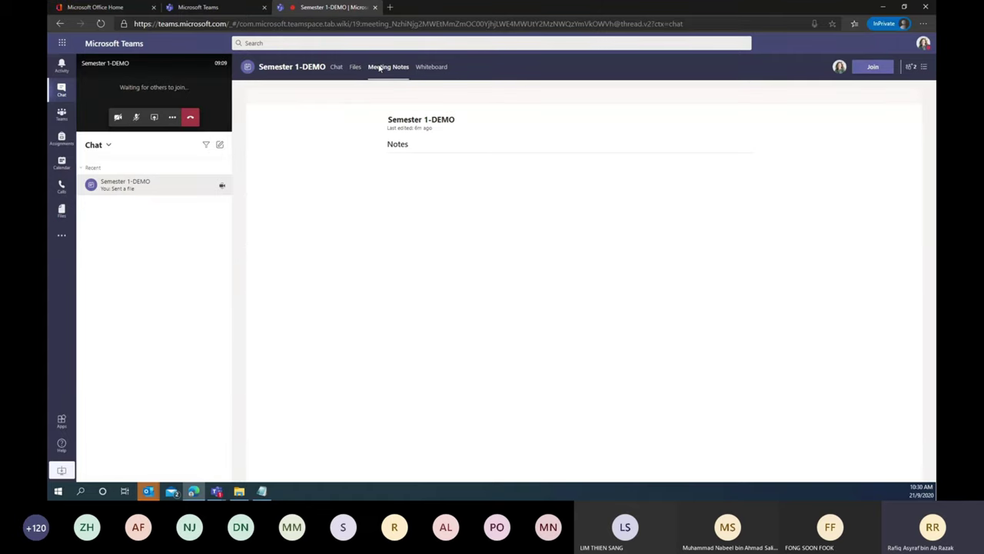
pyautogui.click(337, 67)
pyautogui.click(152, 83)
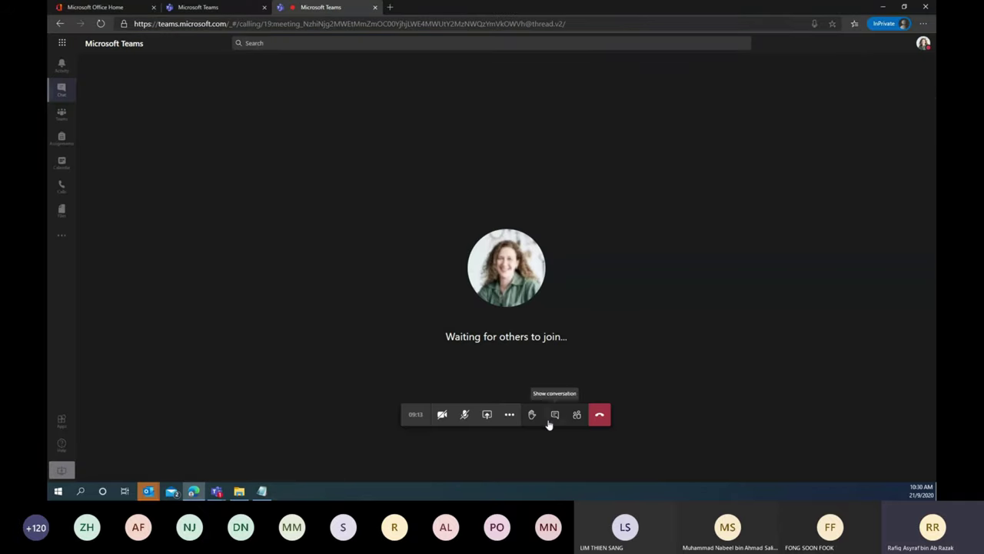
# - Add a new section to the meeting notes from inside the meeting and check it in the Semester 1-DEMO chat's Meeting Notes
pyautogui.click(511, 415)
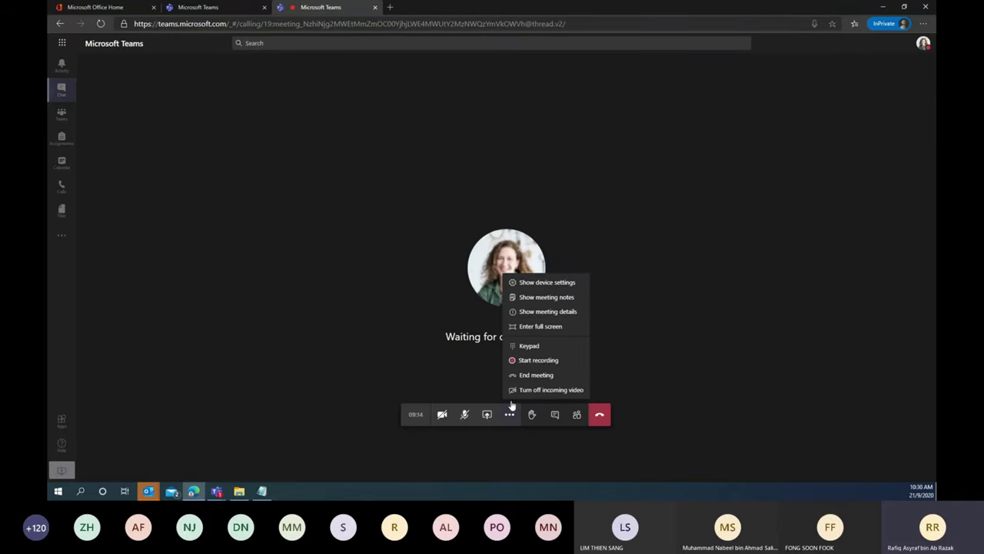
pyautogui.click(536, 298)
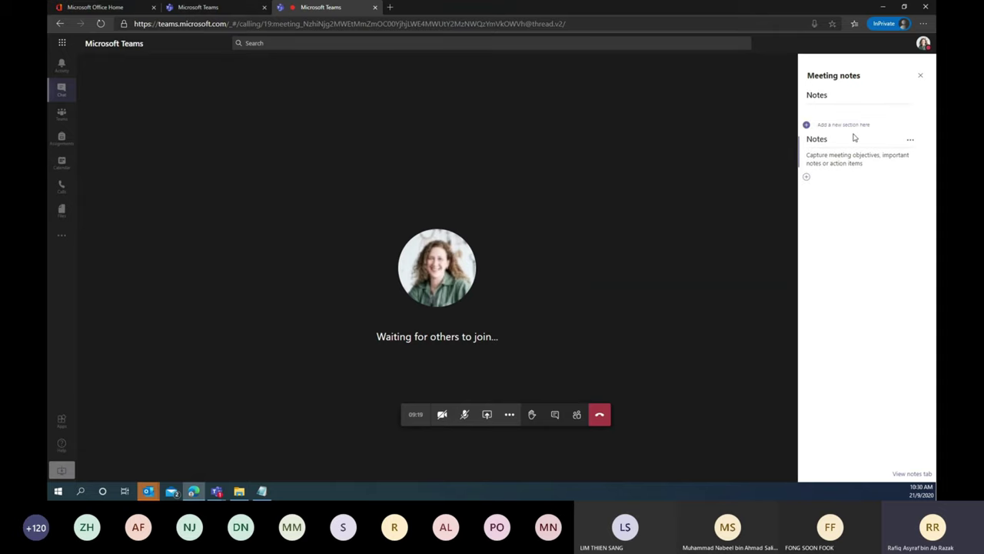
pyautogui.click(807, 125)
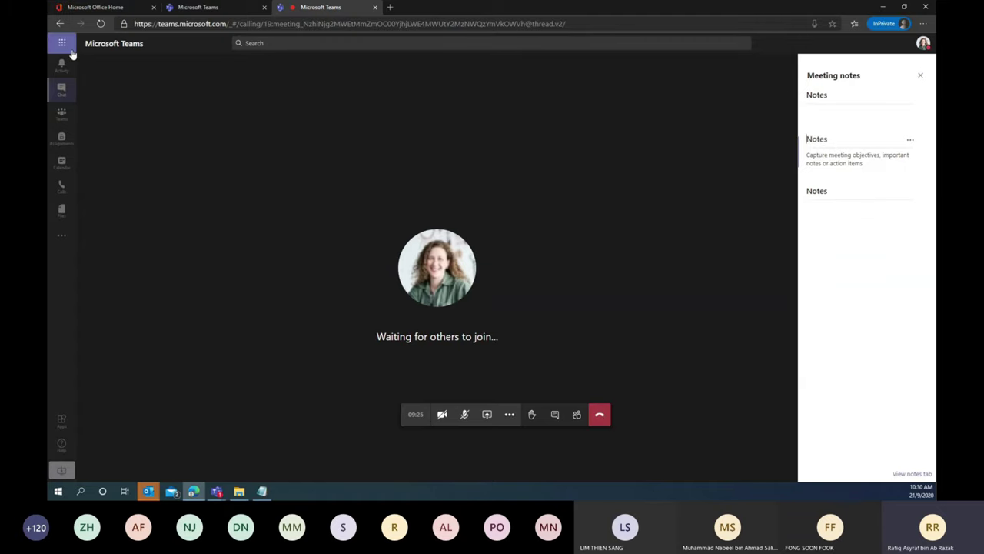
pyautogui.click(61, 89)
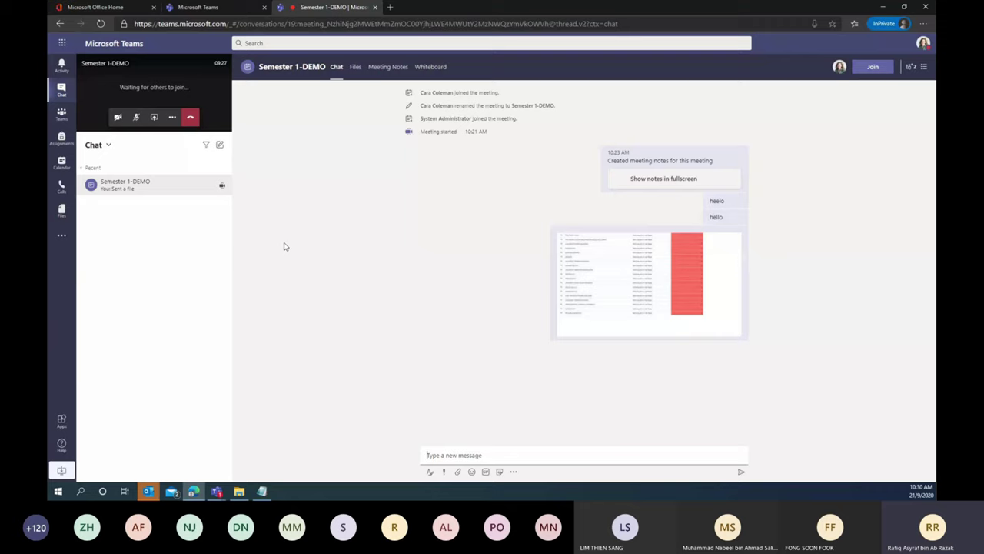
pyautogui.click(386, 68)
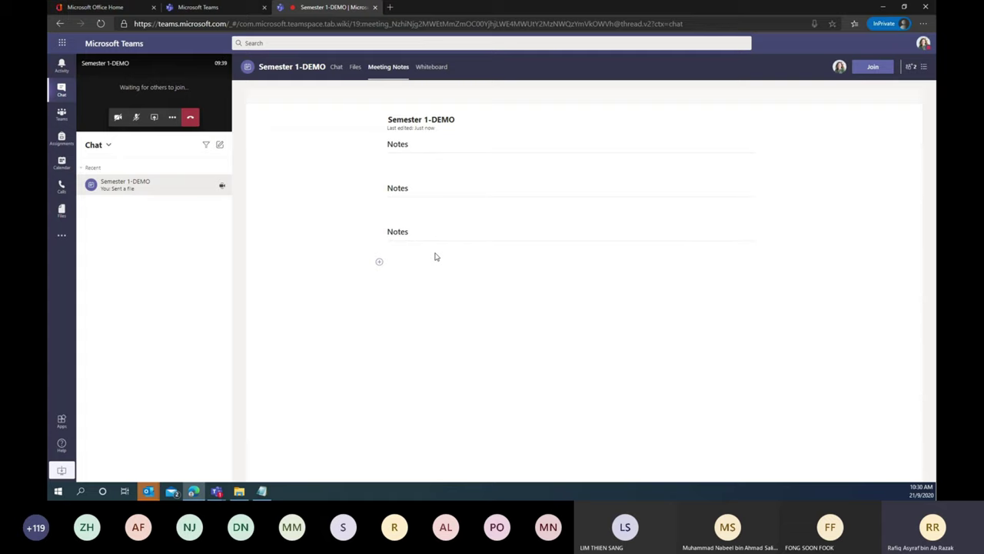
# - Return to the meeting, show its meeting notes again and view the additional meeting options
pyautogui.click(177, 91)
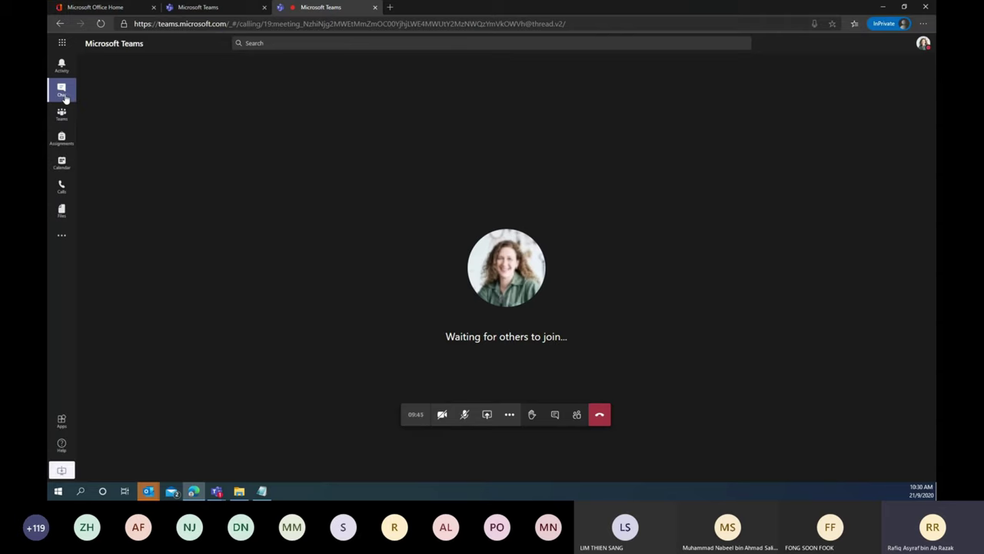
pyautogui.click(511, 419)
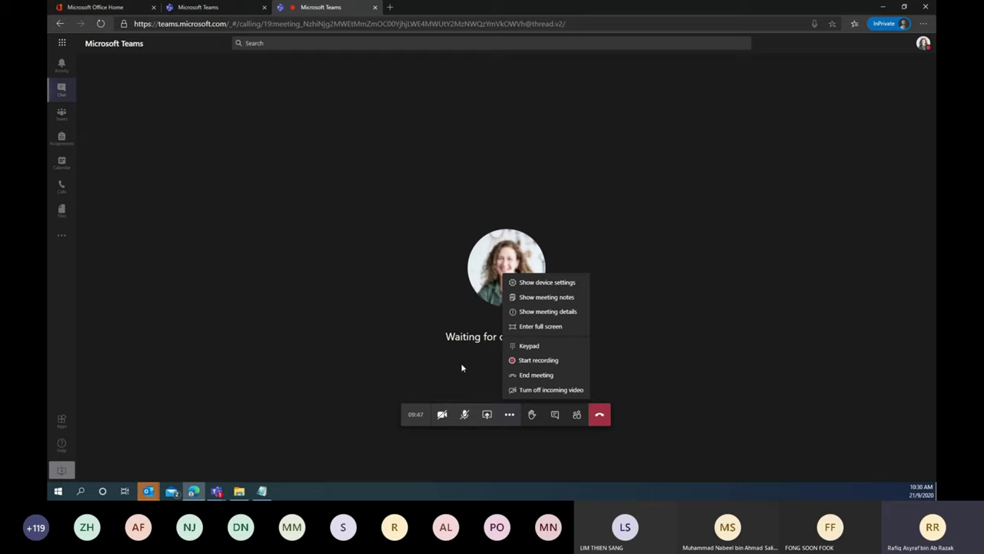
pyautogui.click(462, 367)
pyautogui.click(511, 423)
pyautogui.click(518, 300)
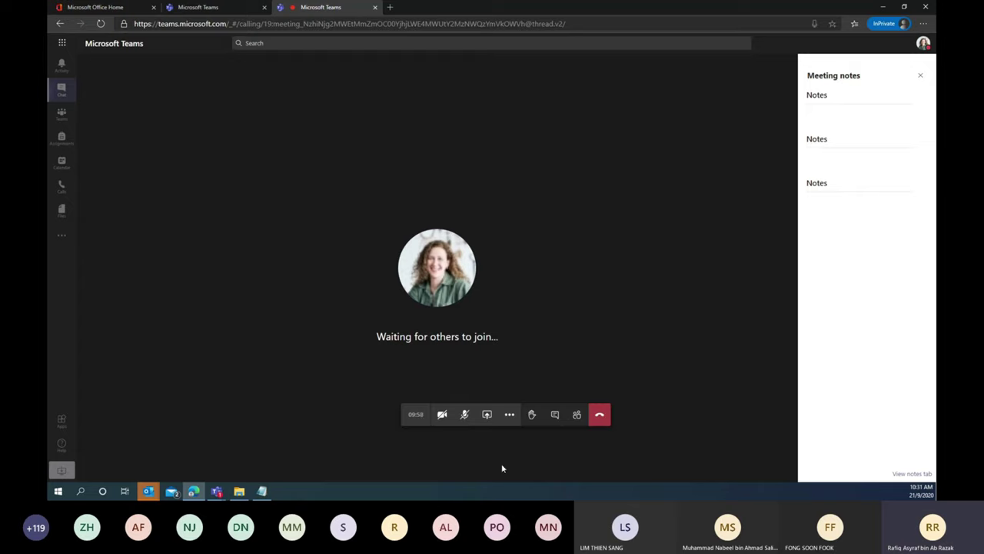
pyautogui.click(509, 414)
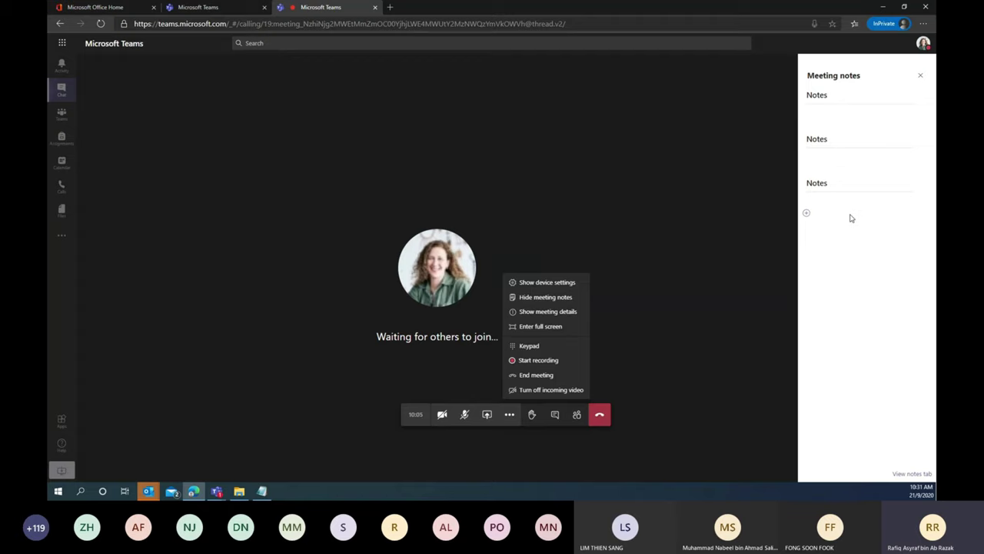
# - Compare the meeting notes, conversation and files of Semester 1-DEMO in Chat with those in the meeting, and return to the meeting
pyautogui.click(63, 92)
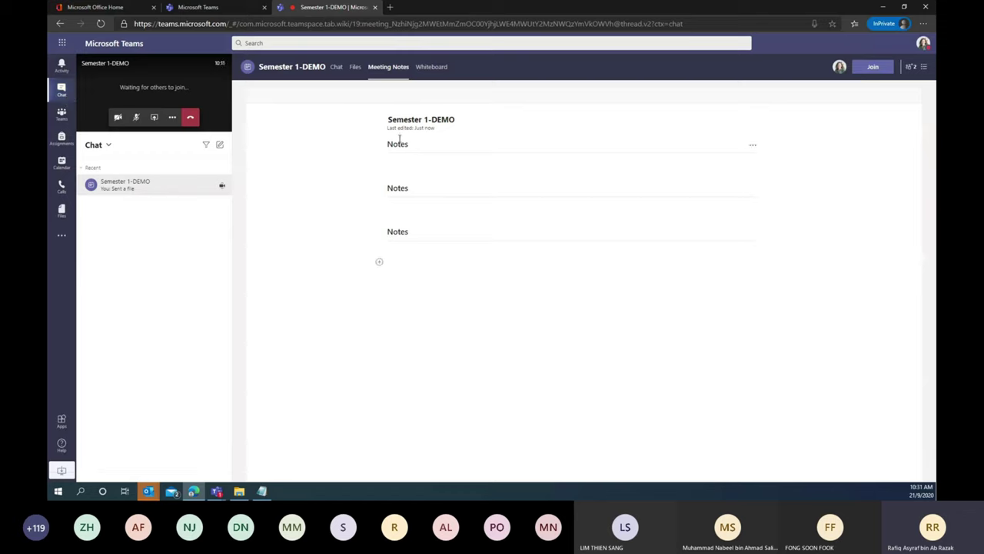
pyautogui.click(338, 69)
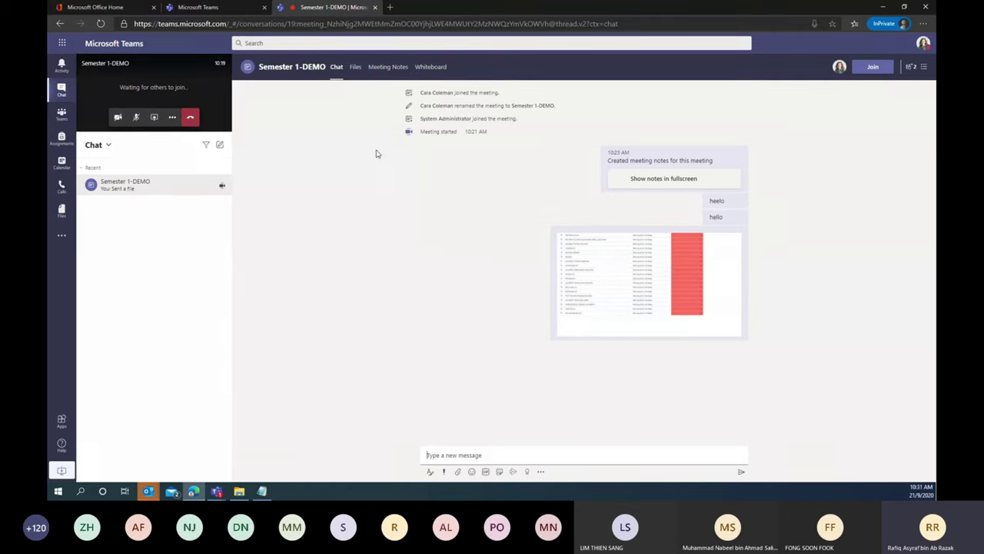
pyautogui.click(354, 67)
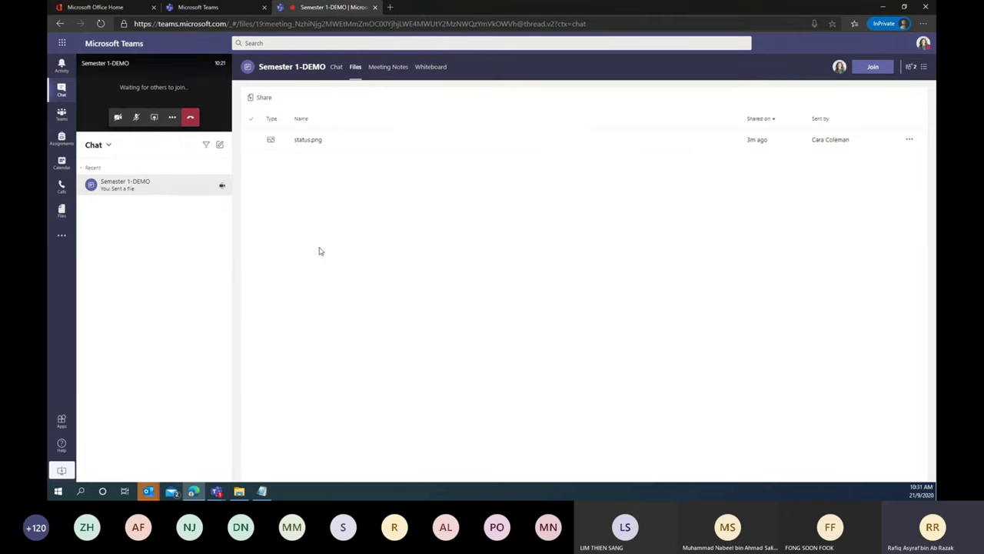
pyautogui.click(390, 68)
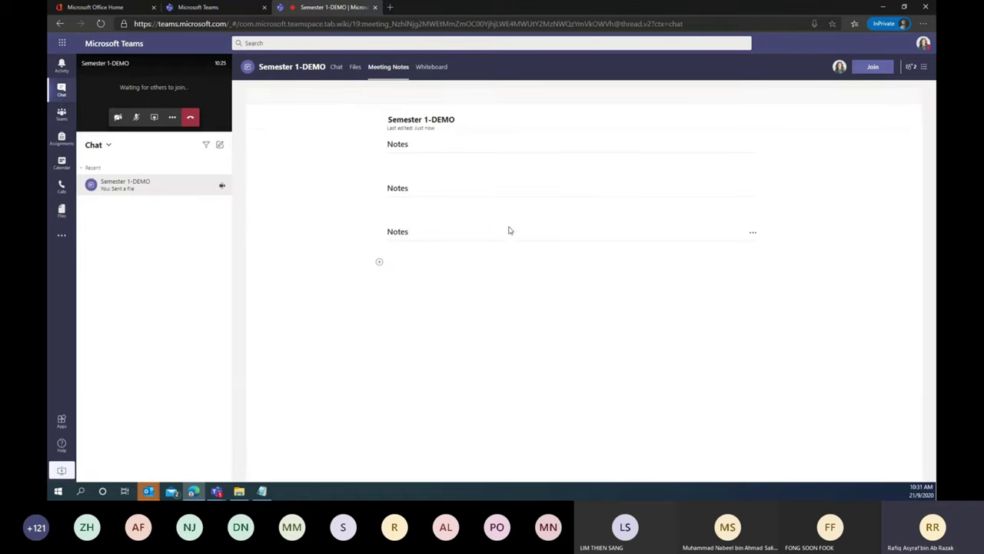
pyautogui.click(145, 85)
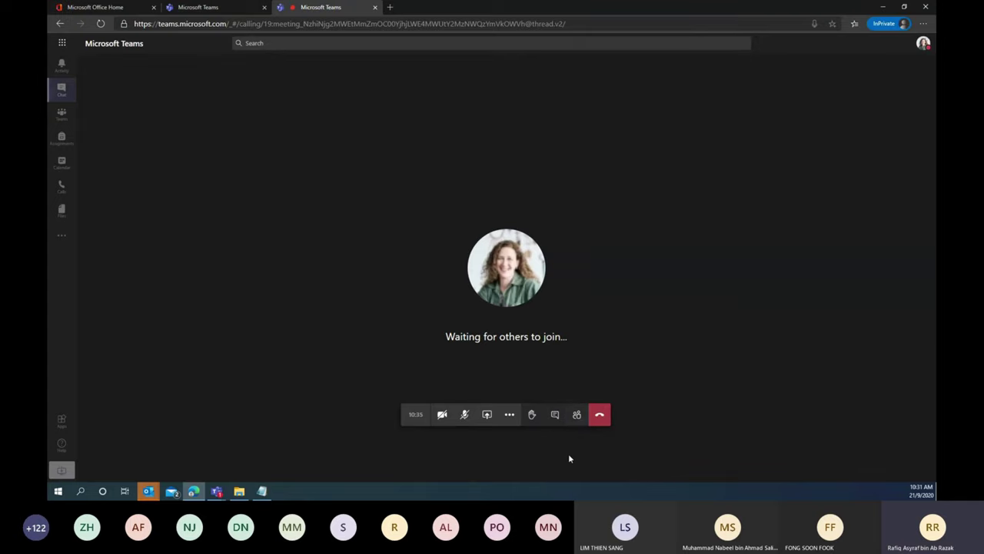
# - Show the people in the browser meeting, and switch to the maximized desktop Teams meeting to view its participant list
pyautogui.click(576, 418)
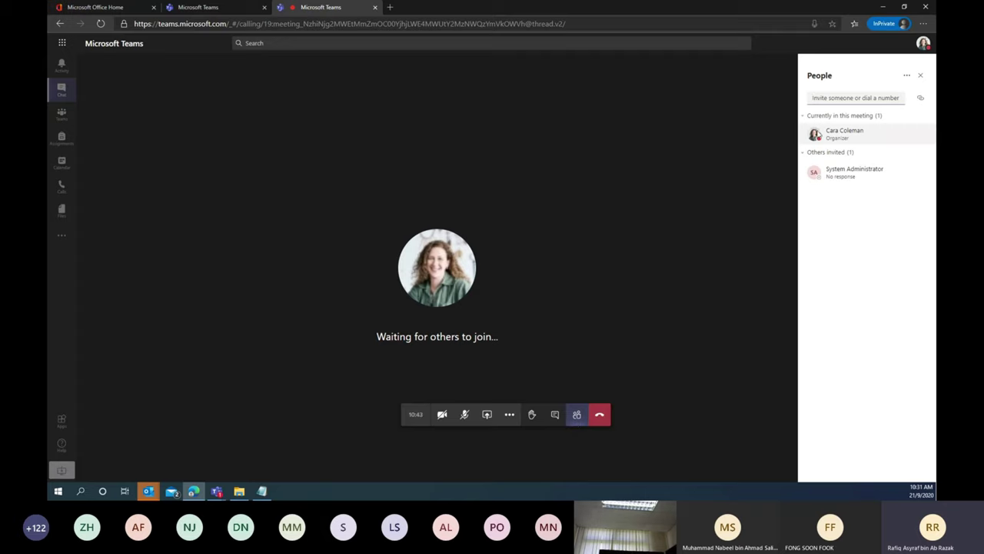
pyautogui.moveTo(620, 297); pyautogui.dragTo(250, 20)
pyautogui.doubleClick(250, 19)
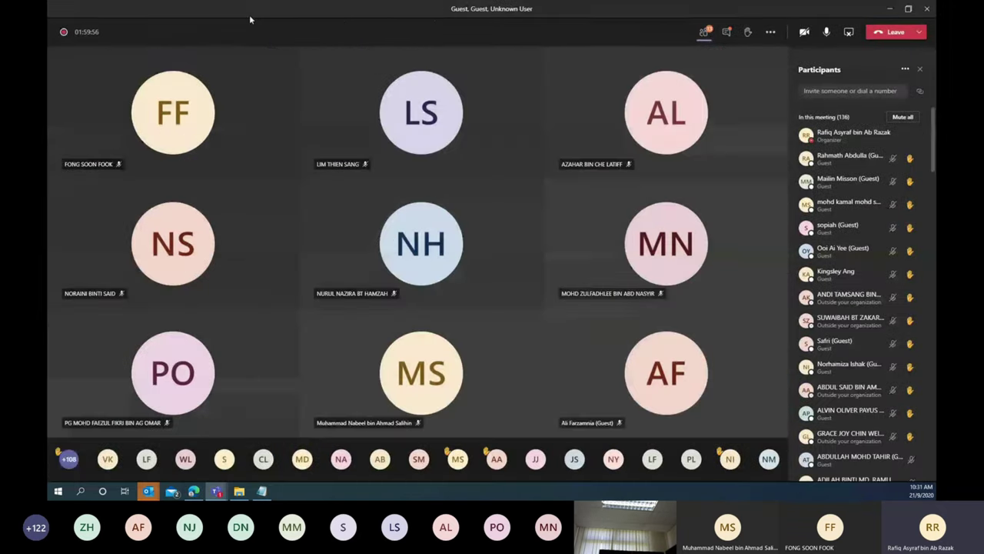
pyautogui.click(705, 32)
pyautogui.click(708, 32)
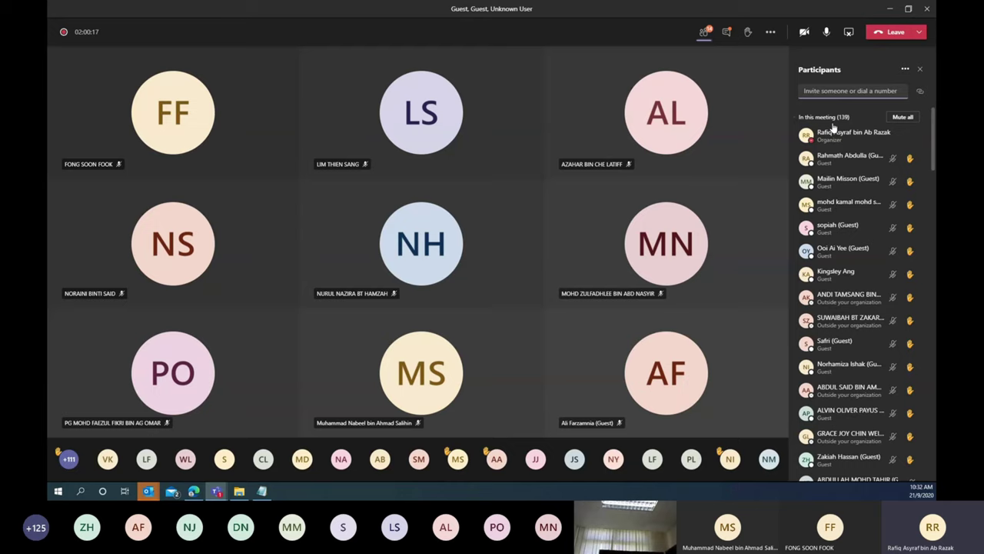
# - Reopen the desktop meeting's participant list and download the attendance list
pyautogui.click(902, 70)
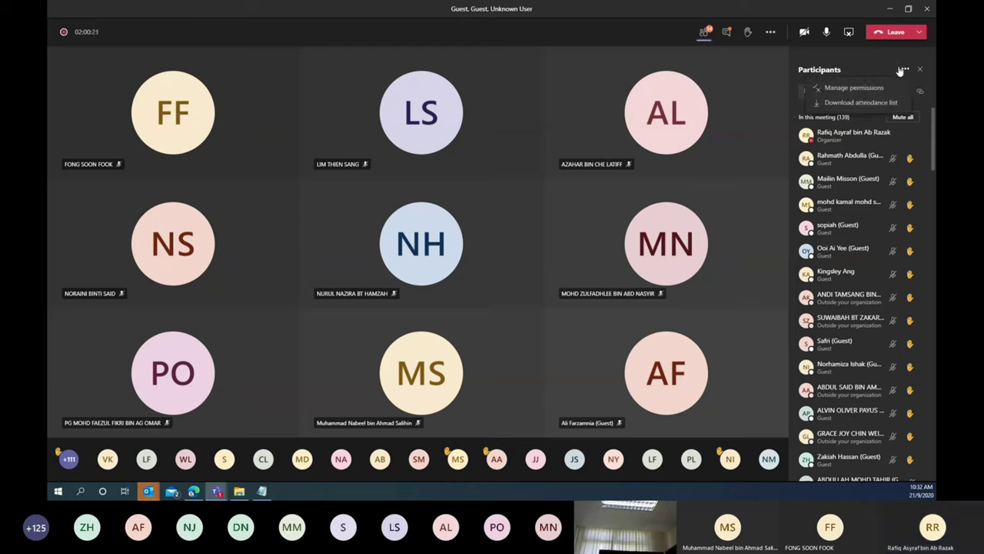
pyautogui.click(904, 71)
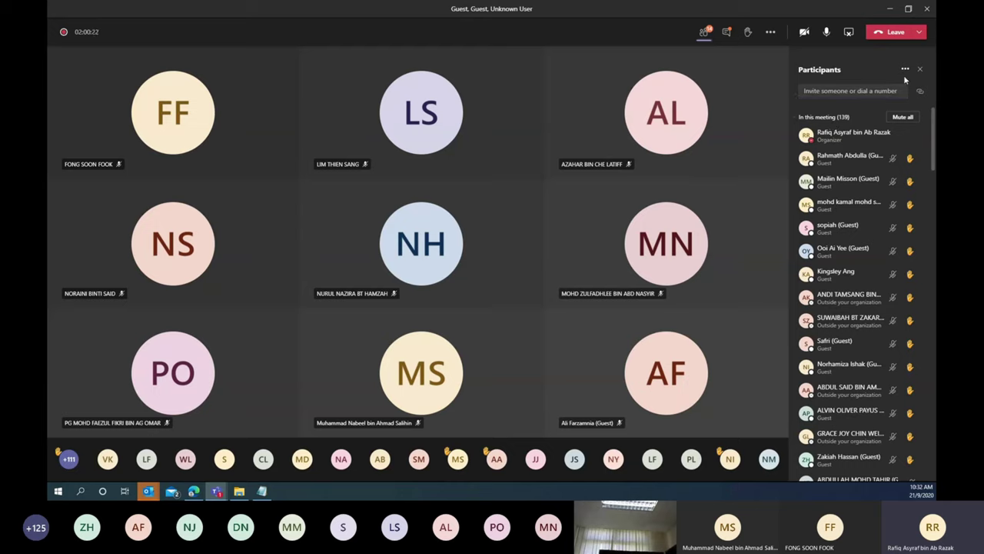
pyautogui.click(705, 32)
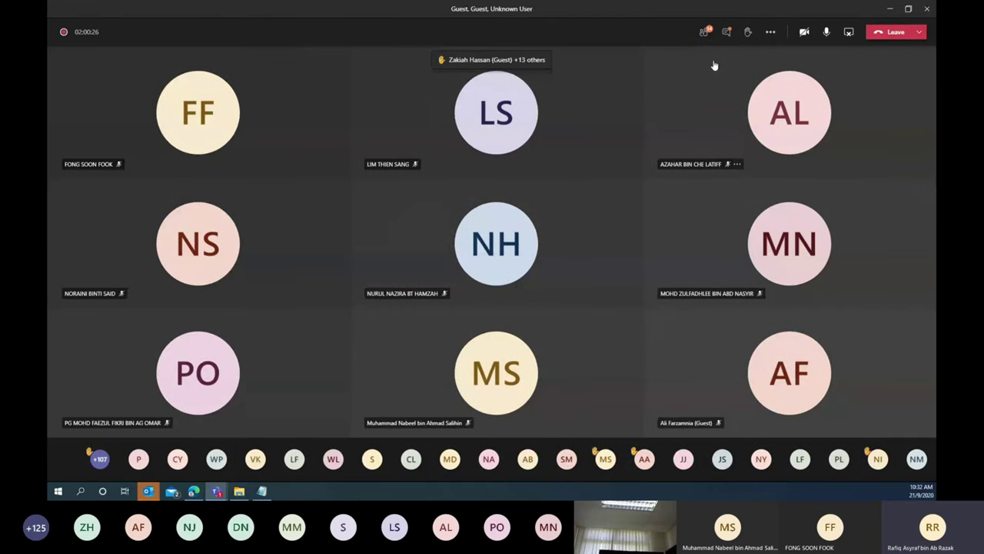
pyautogui.click(708, 33)
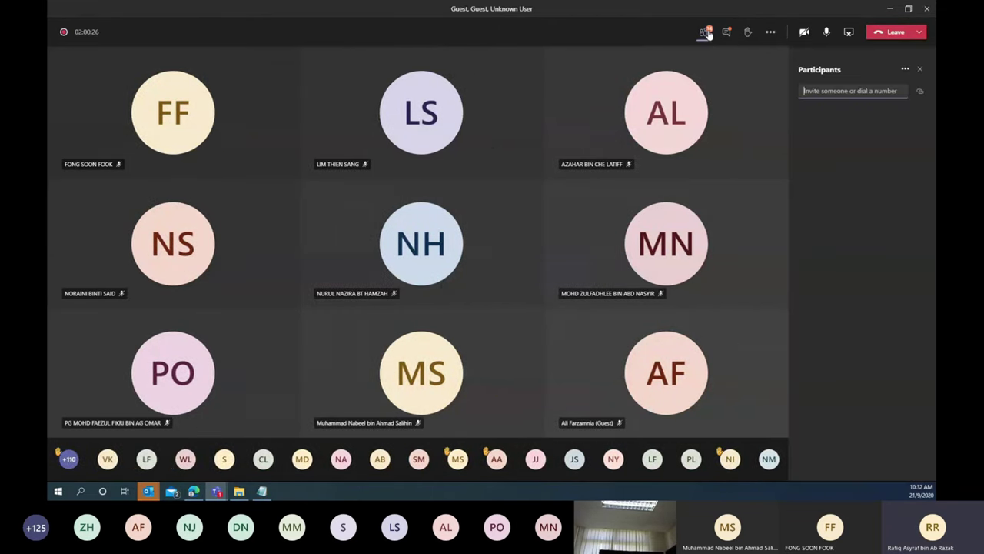
pyautogui.click(905, 70)
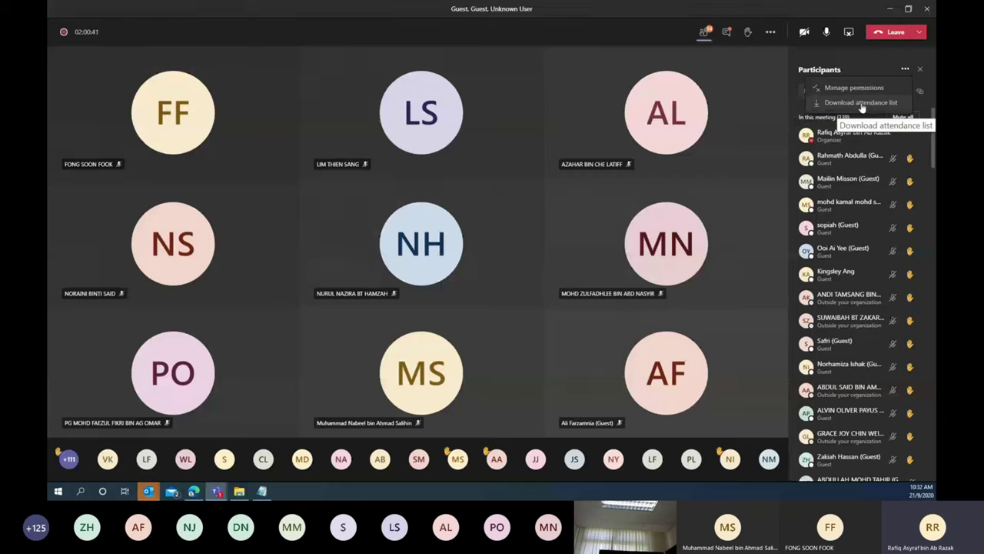
pyautogui.click(861, 108)
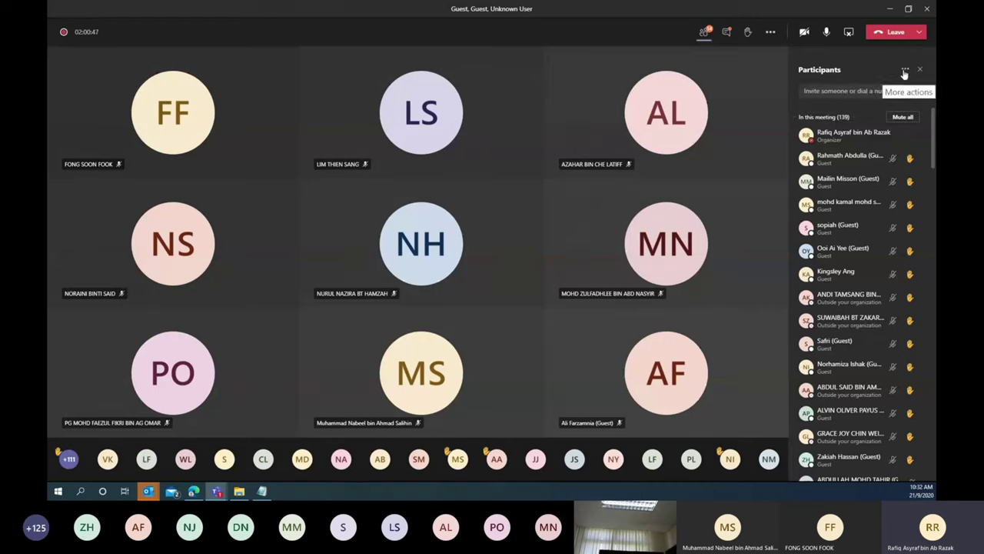
# - Switch to the browser meeting, view its participant management and attendance list options, and return to the desktop meeting
pyautogui.hotkey('alt', 'Tab')
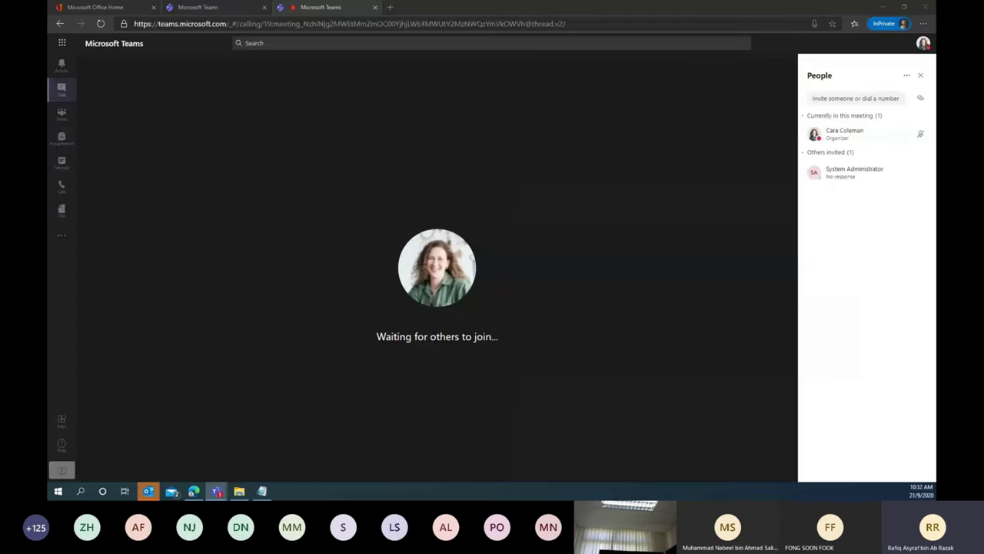
pyautogui.click(905, 77)
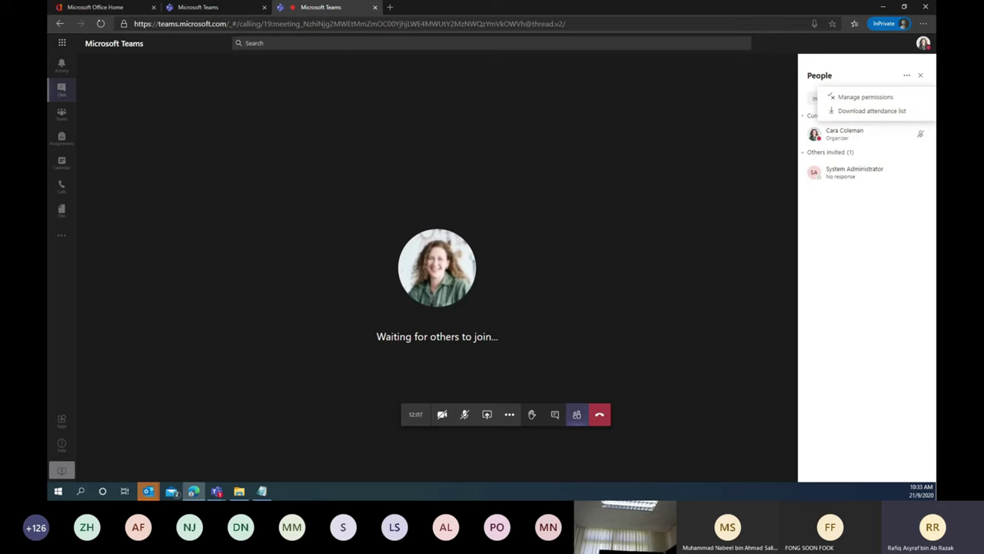
pyautogui.hotkey('alt', 'Tab')
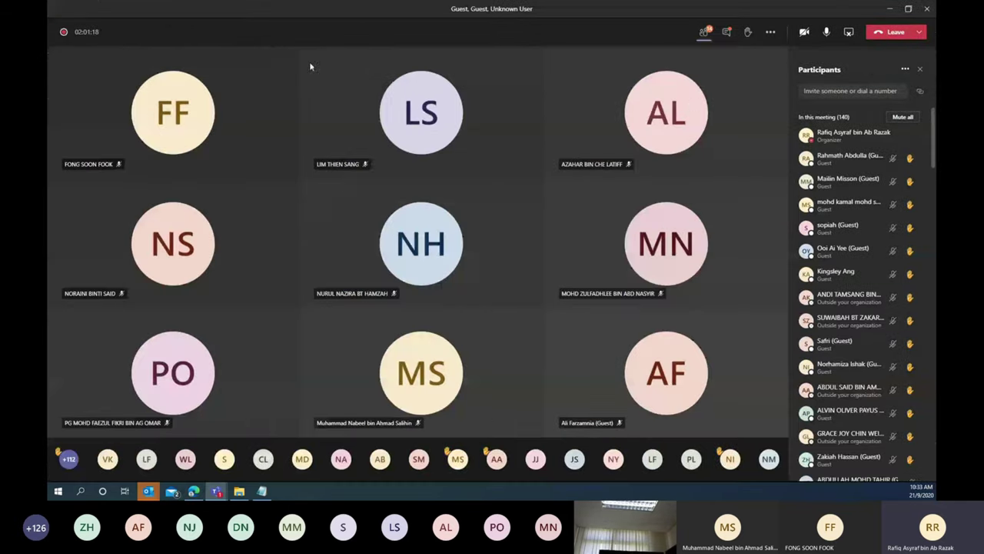
# - Show the attendance list download option in the desktop meeting, compare it with the browser meeting, and return to the maximized desktop meeting
pyautogui.click(904, 73)
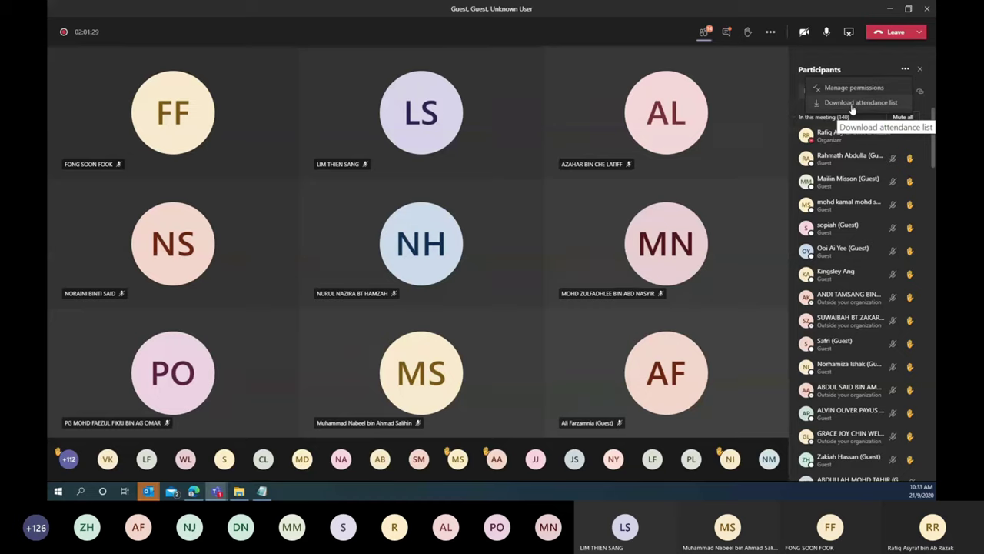
pyautogui.hotkey('alt', 'Tab')
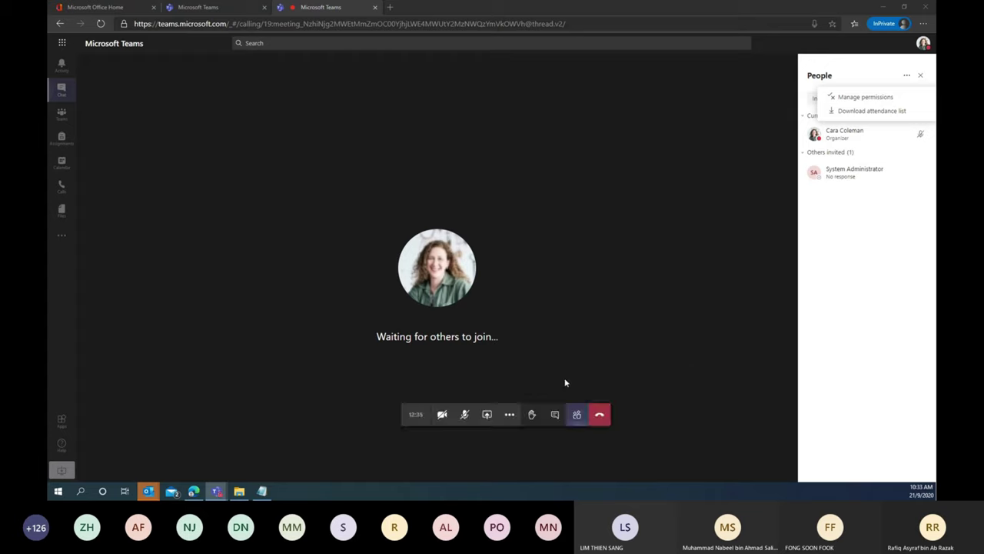
pyautogui.click(883, 262)
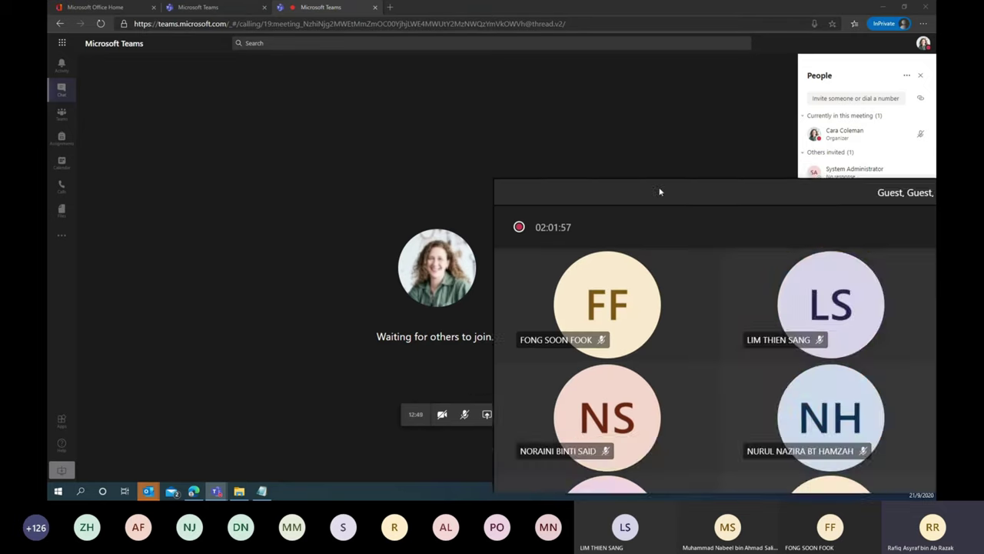
pyautogui.doubleClick(659, 192)
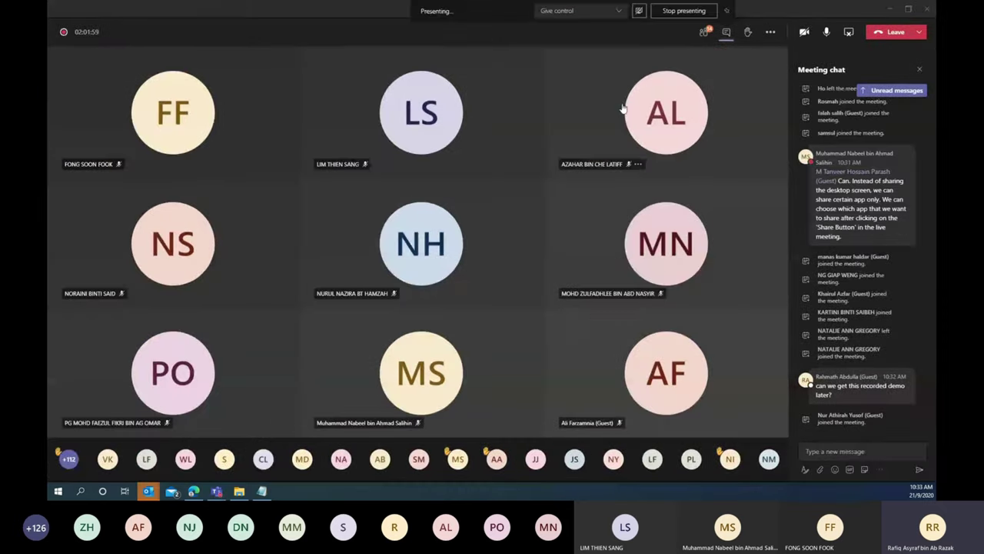
# - Reopen the desktop meeting's participant list, look through it, and mute everyone in the meeting
pyautogui.click(705, 32)
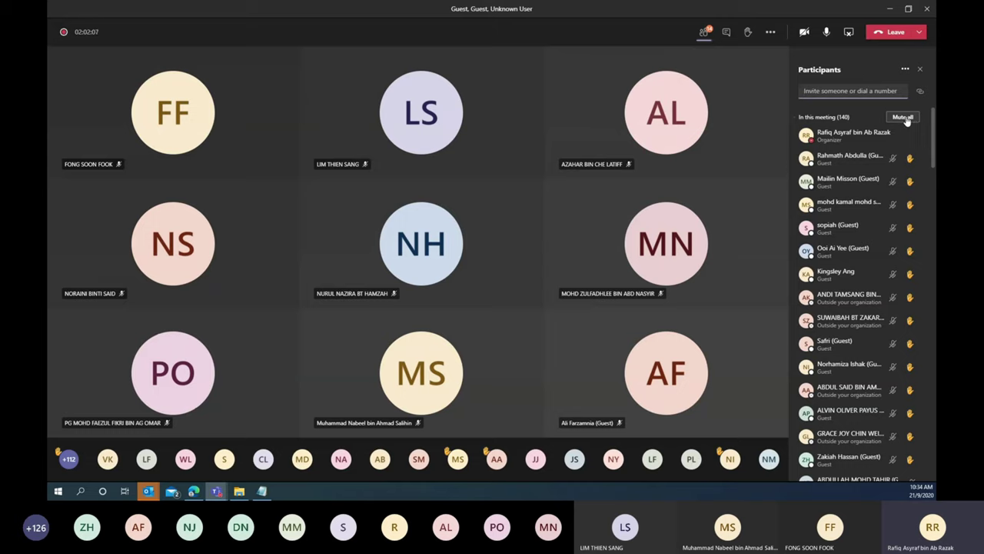
pyautogui.scroll(-5, 890, 199)
pyautogui.scroll(2, 891, 198)
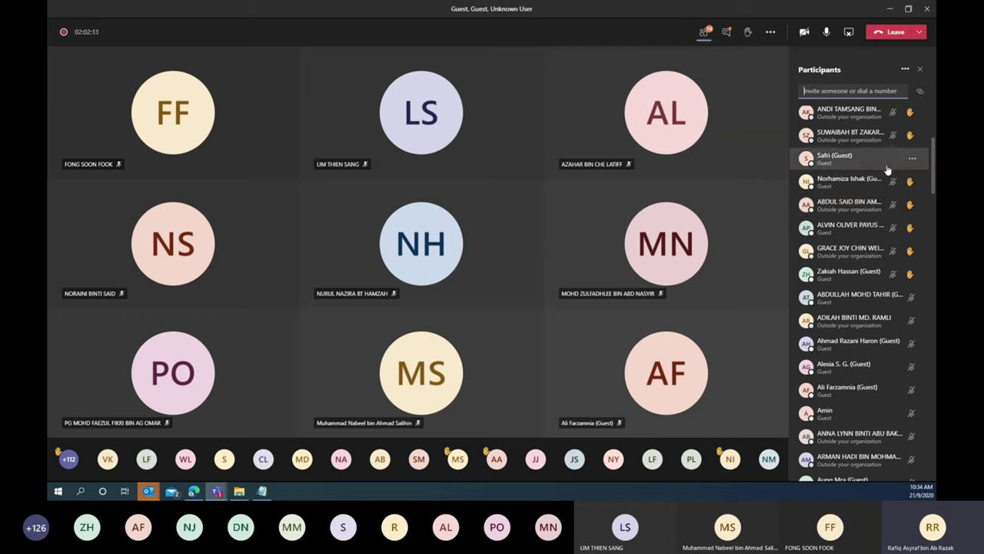
pyautogui.scroll(-2, 888, 170)
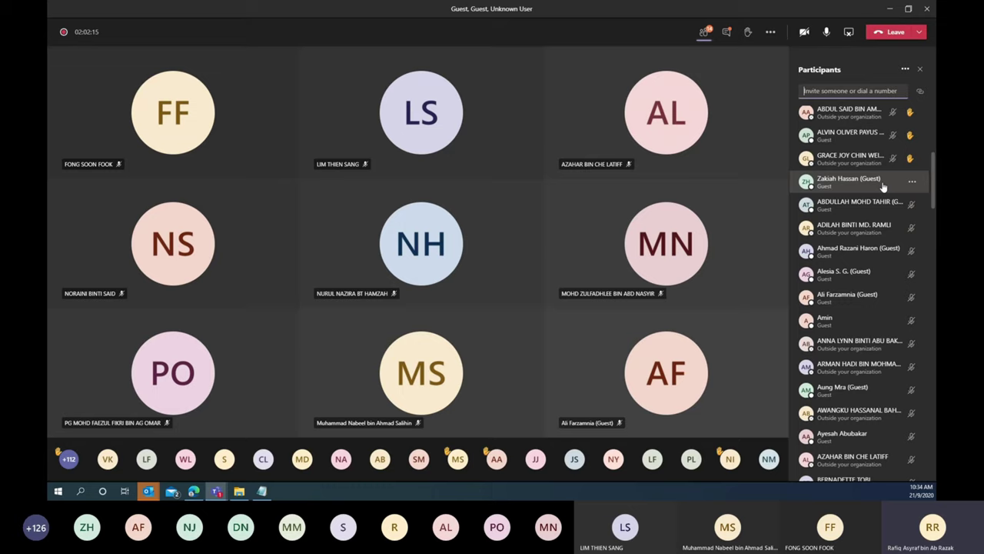
pyautogui.scroll(5, 883, 187)
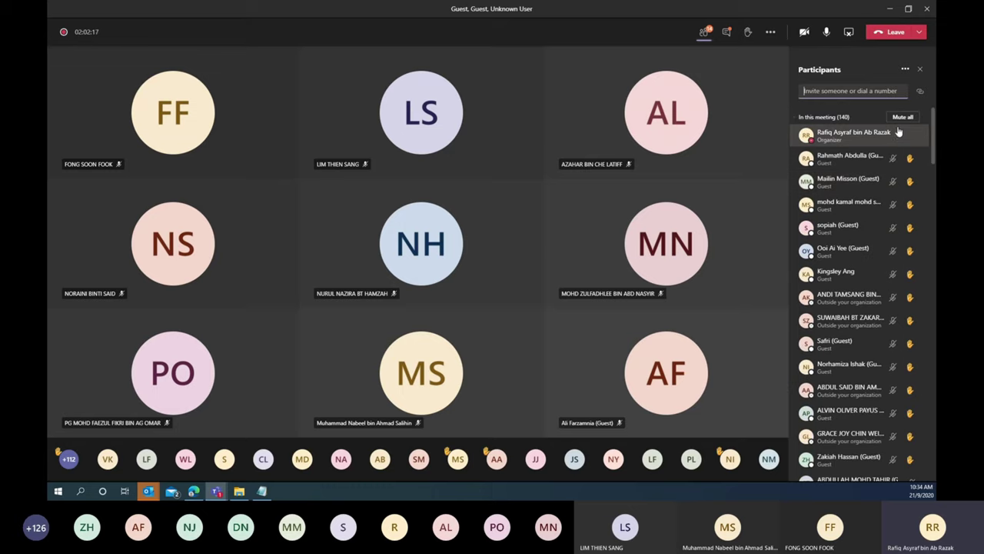
pyautogui.click(903, 117)
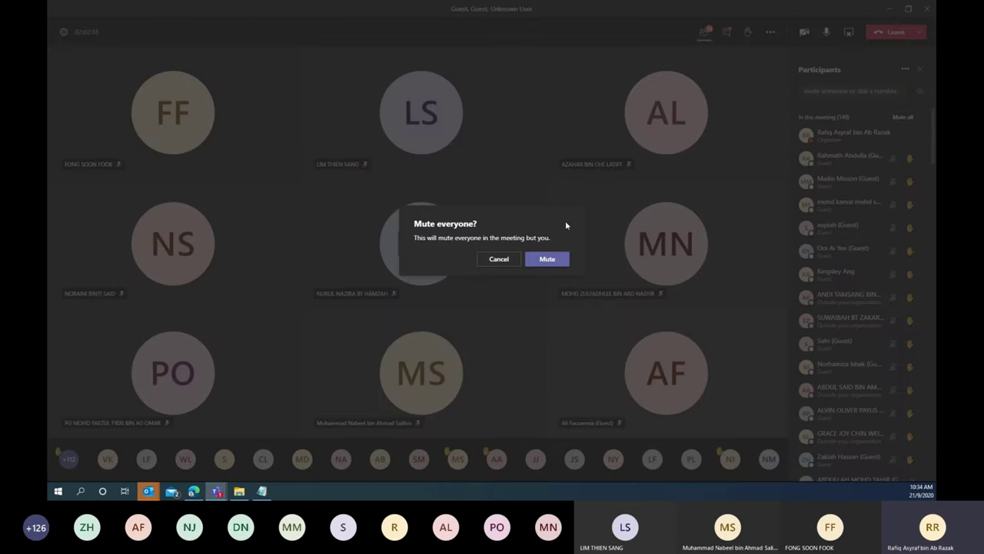
pyautogui.click(547, 260)
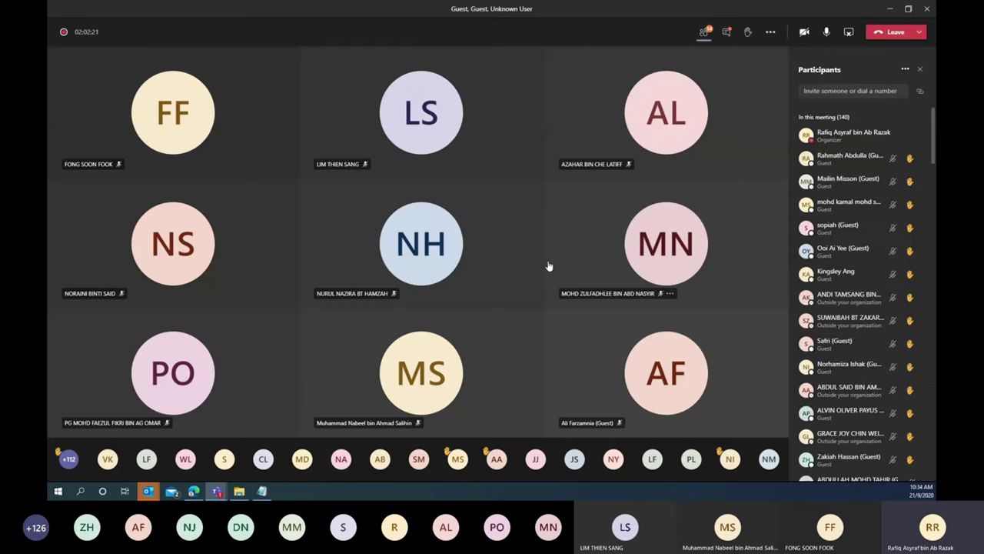
# - Look through the muted participants and raised hands in the desktop meeting's participant list
pyautogui.moveTo(860, 156)
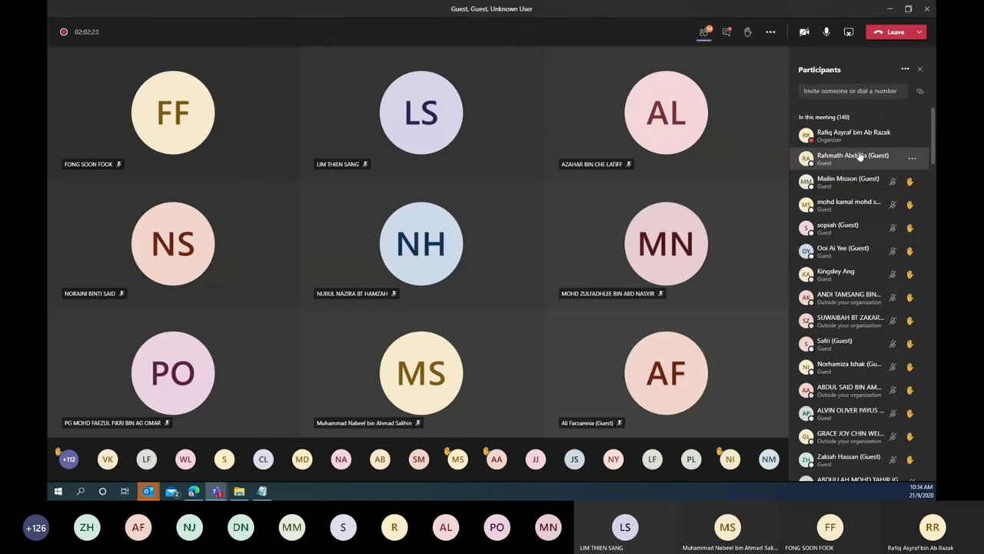
pyautogui.scroll(-10, 860, 156)
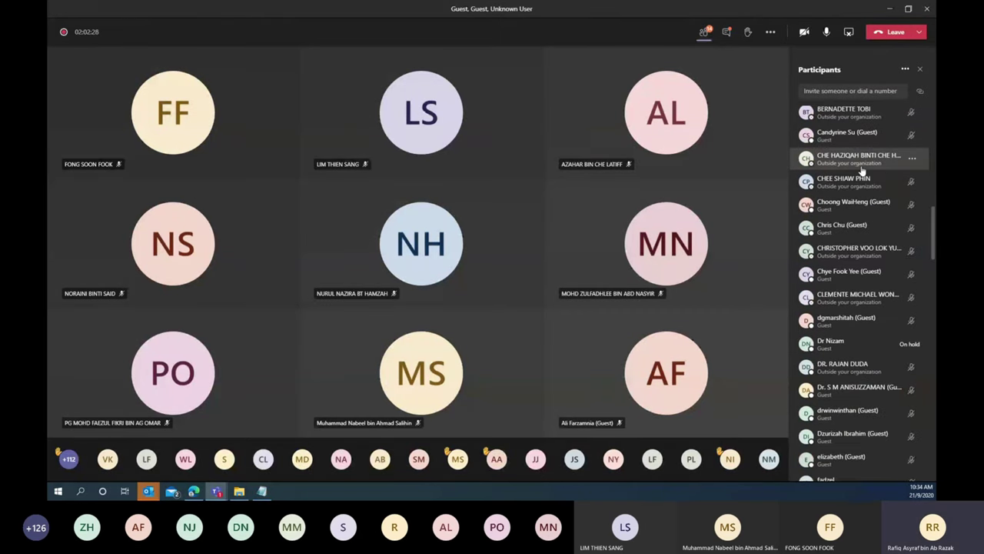
pyautogui.scroll(-5, 863, 171)
pyautogui.scroll(-4, 863, 170)
pyautogui.scroll(10, 863, 171)
pyautogui.scroll(5, 862, 171)
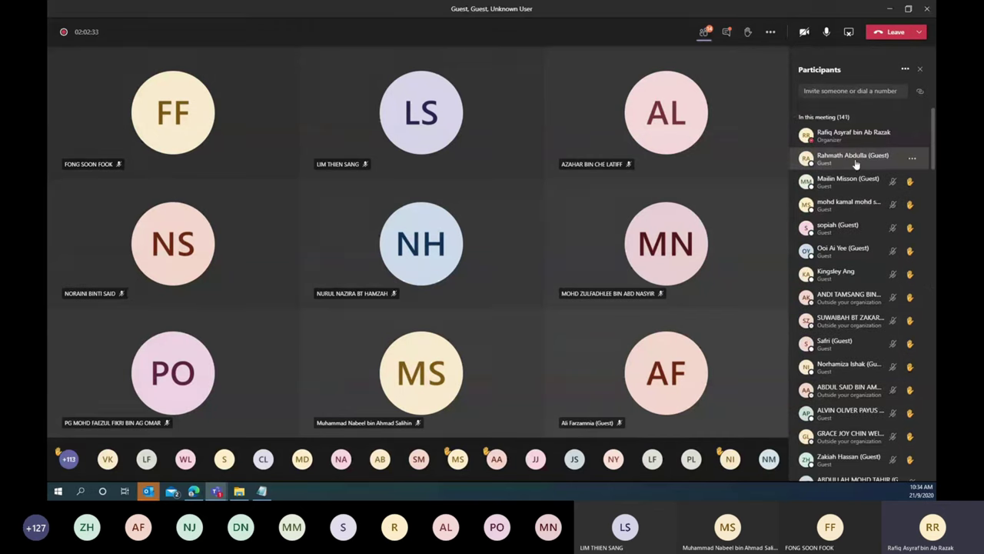
# - Show the Together mode option among the additional meeting actions, and turn on the camera
pyautogui.click(771, 32)
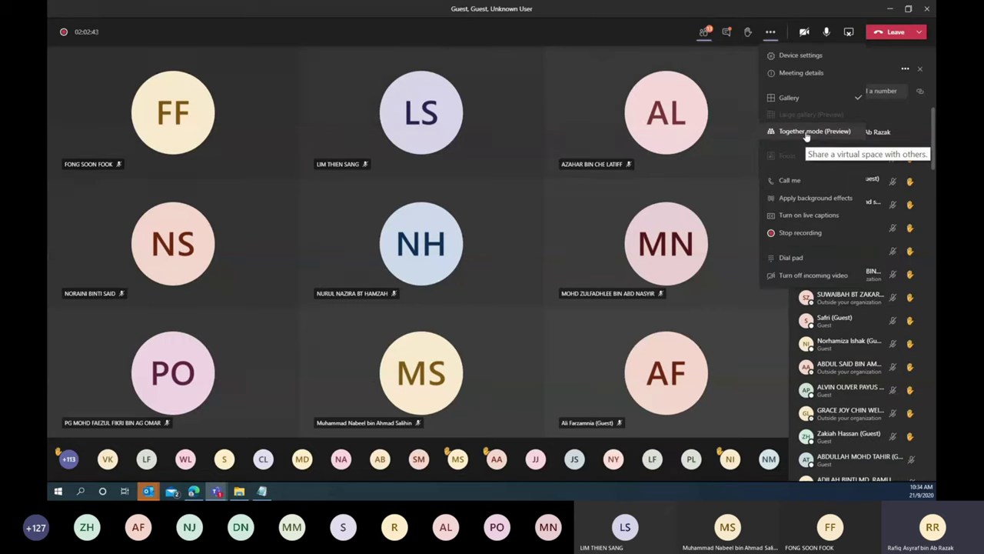
pyautogui.click(770, 32)
pyautogui.click(769, 34)
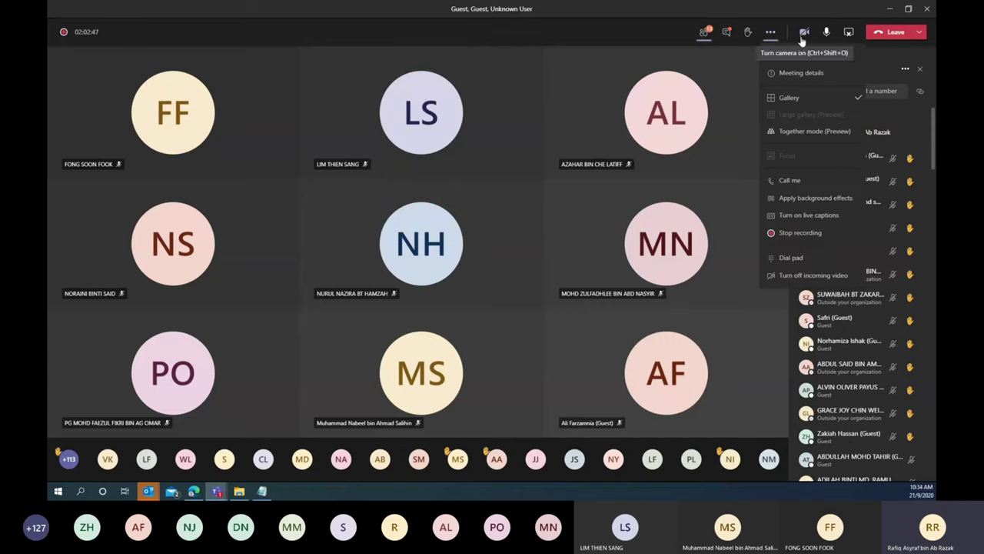
pyautogui.click(789, 38)
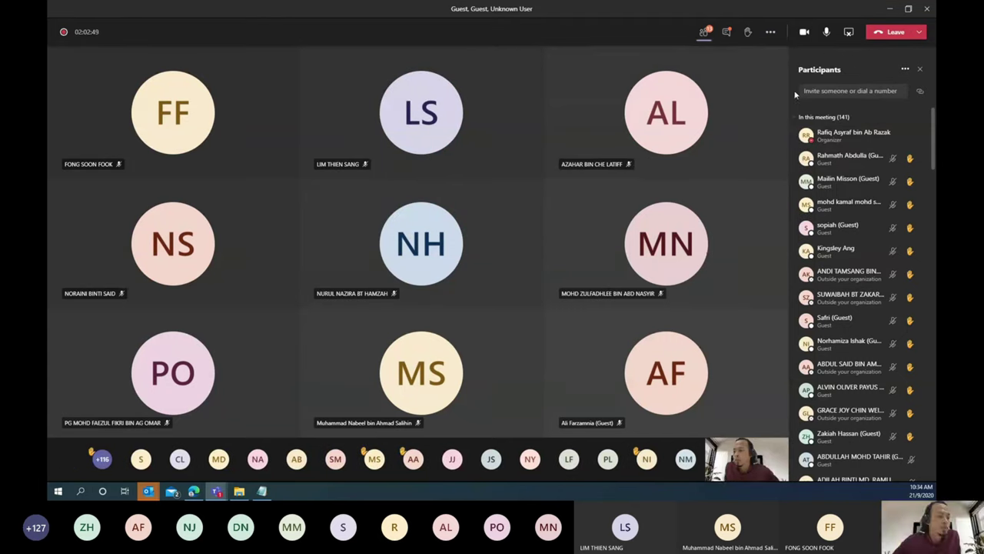
# - Browse the background effects, including Blur, and apply the industrial office background with large windows to the camera video
pyautogui.click(770, 35)
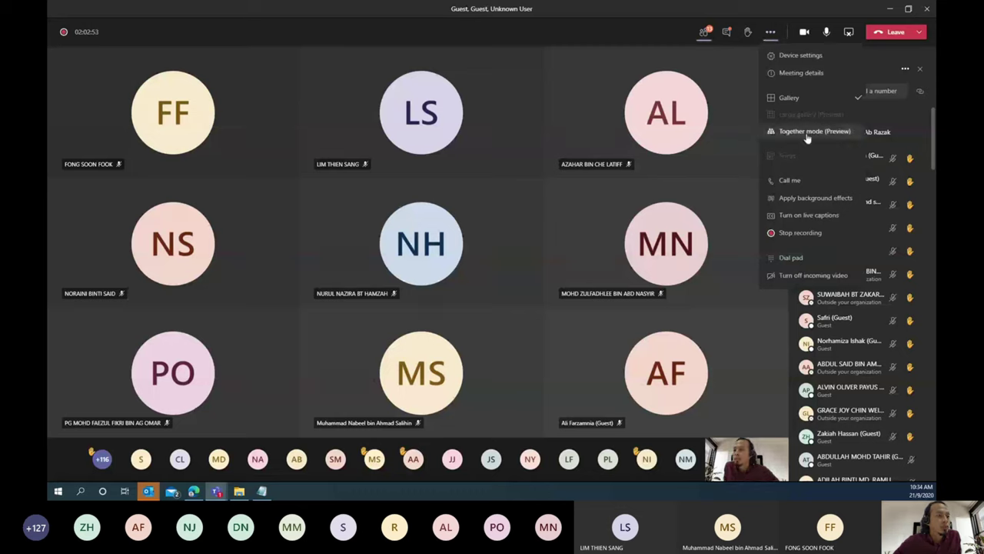
pyautogui.click(809, 201)
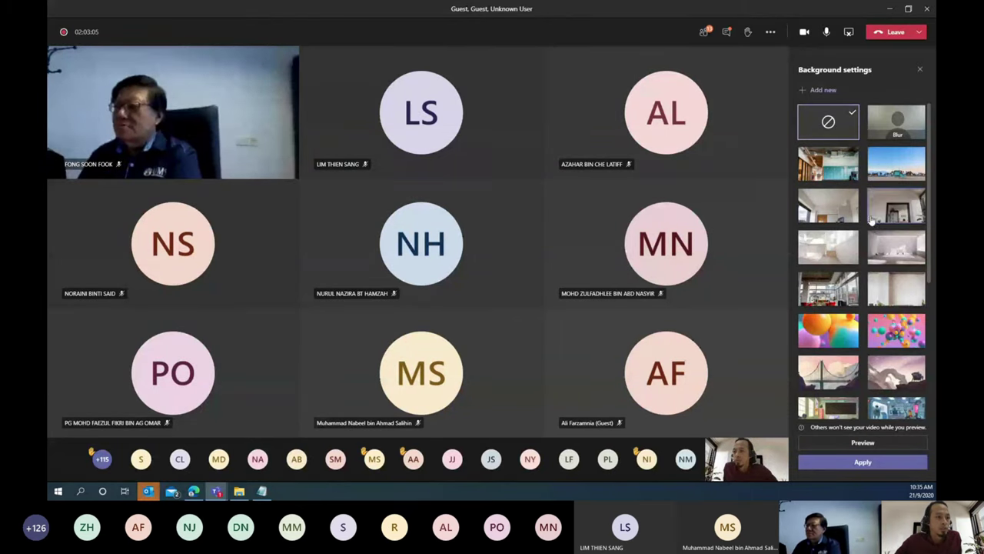
pyautogui.click(888, 125)
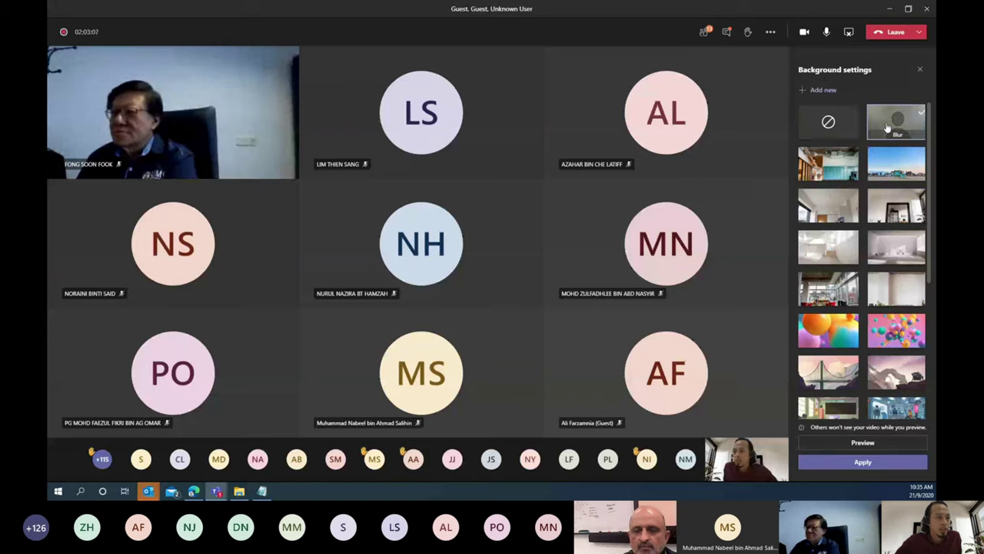
pyautogui.scroll(-5, 860, 221)
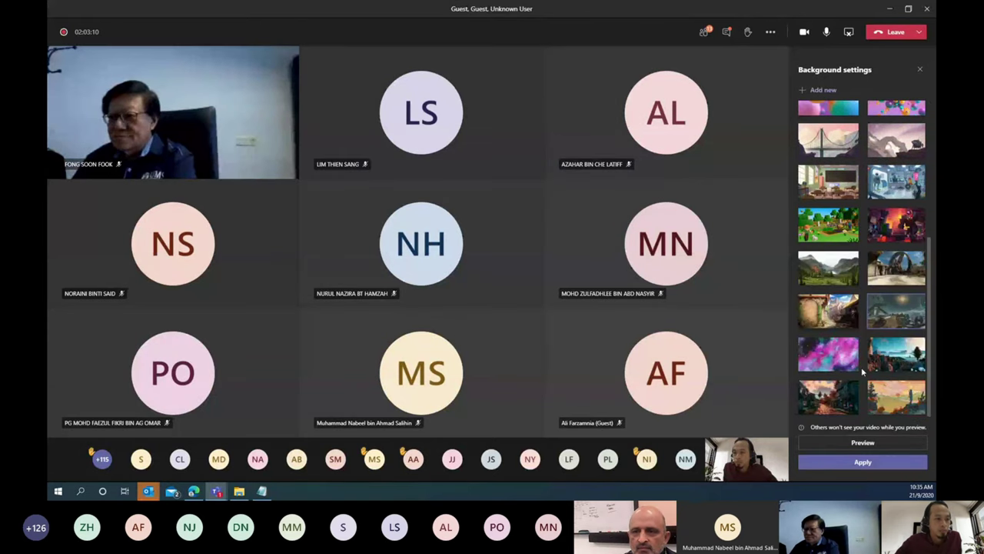
pyautogui.scroll(2, 797, 190)
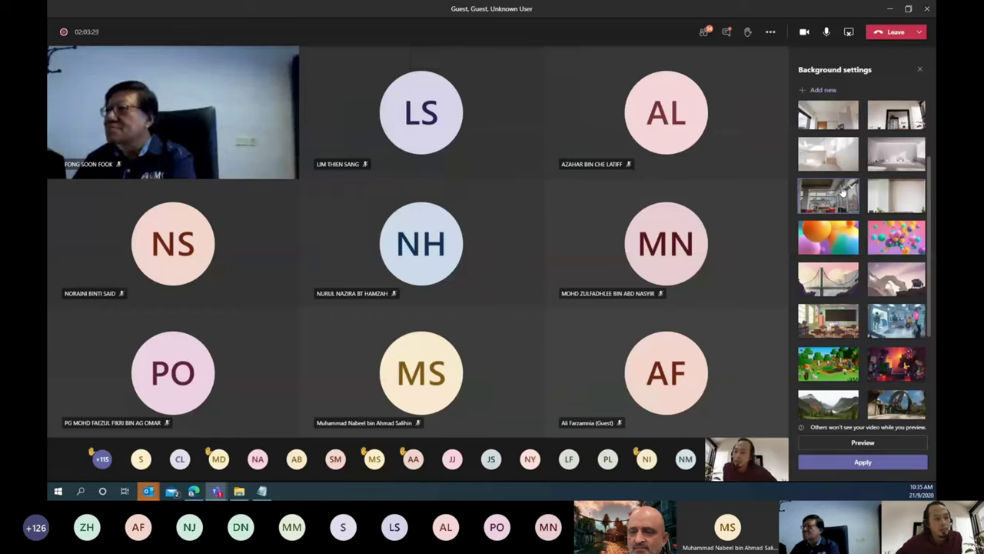
pyautogui.click(829, 195)
pyautogui.click(863, 461)
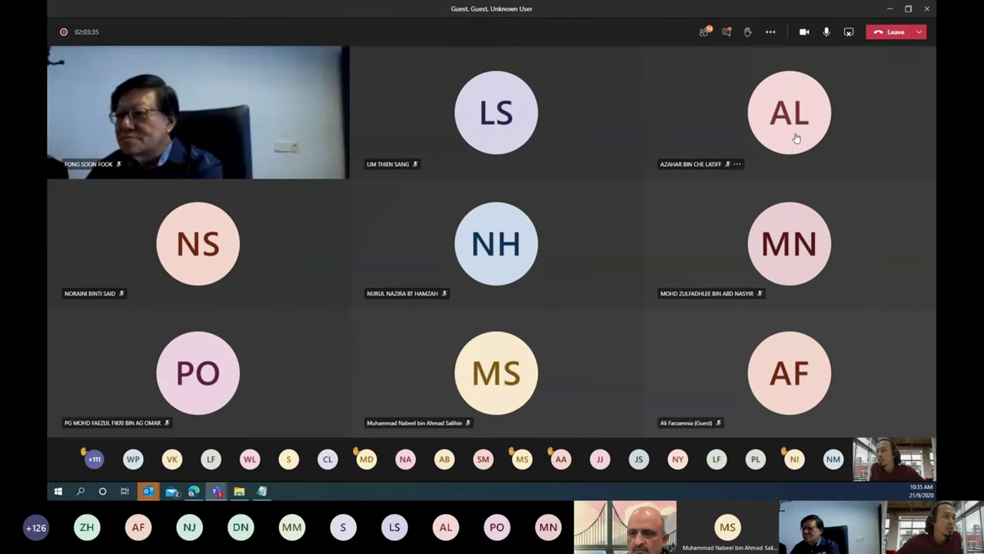
# - Switch the desktop meeting to Together mode, and show the other view options and live captions
pyautogui.click(777, 36)
pyautogui.click(818, 137)
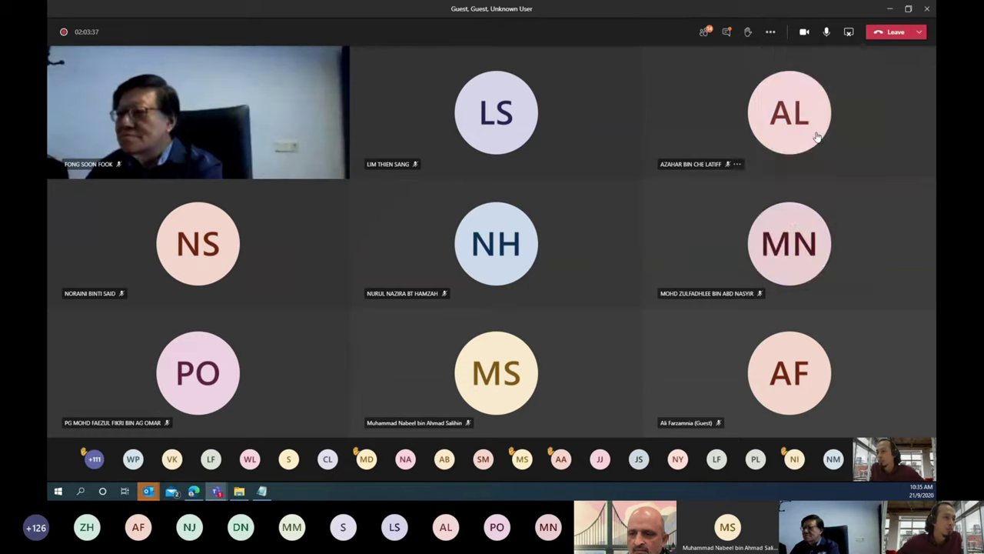
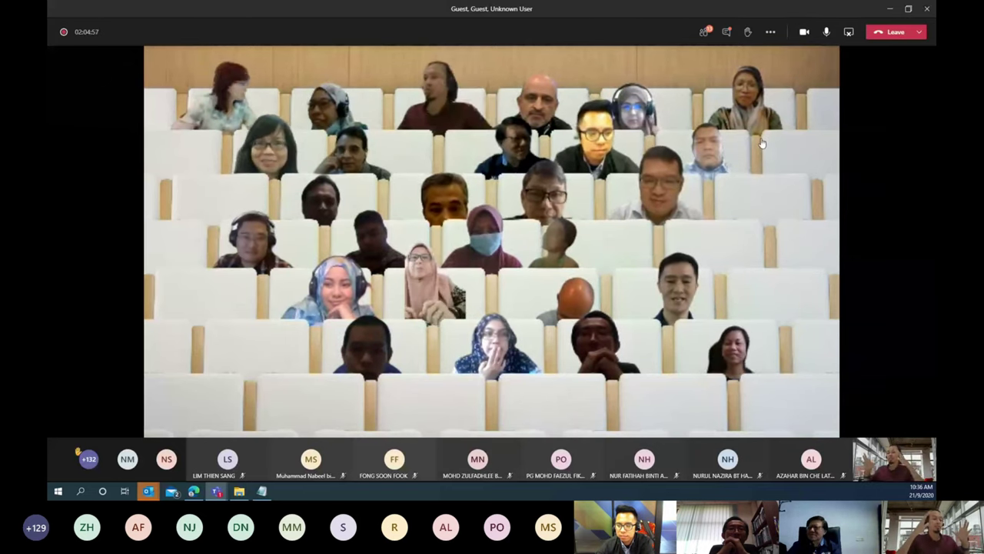
pyautogui.click(774, 32)
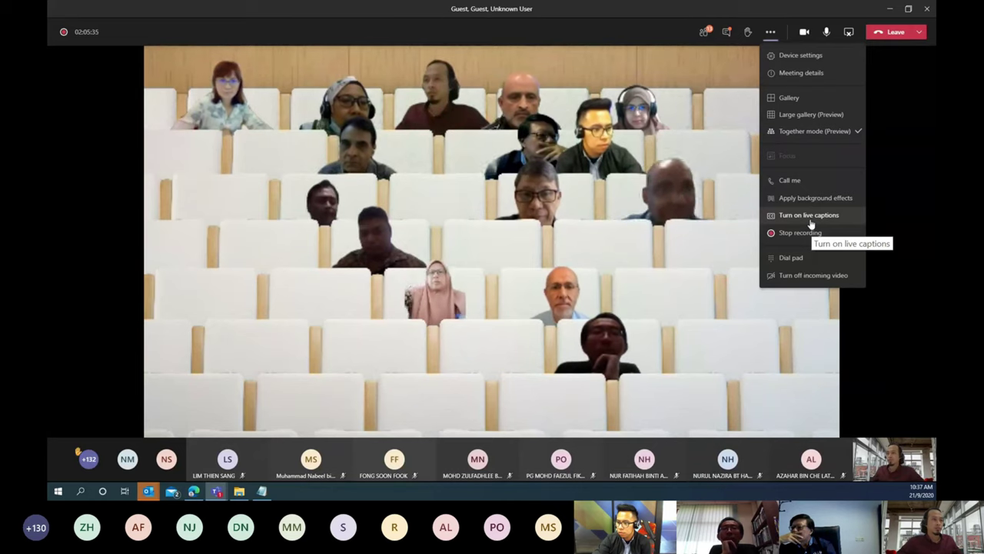
pyautogui.click(770, 31)
pyautogui.click(771, 31)
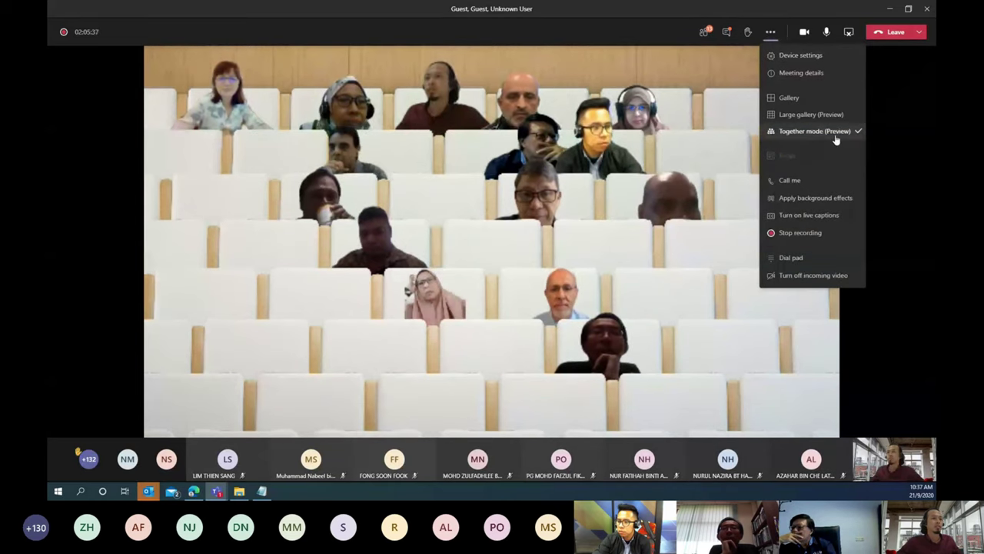
pyautogui.click(811, 132)
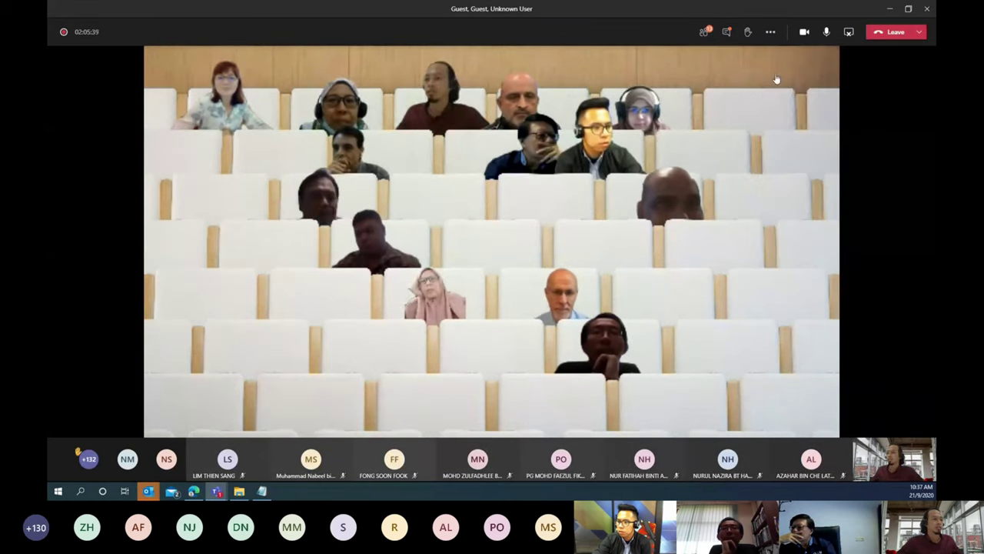
# - Turn off the camera, and show the live captions, additional meeting actions and raise hand control
pyautogui.click(808, 36)
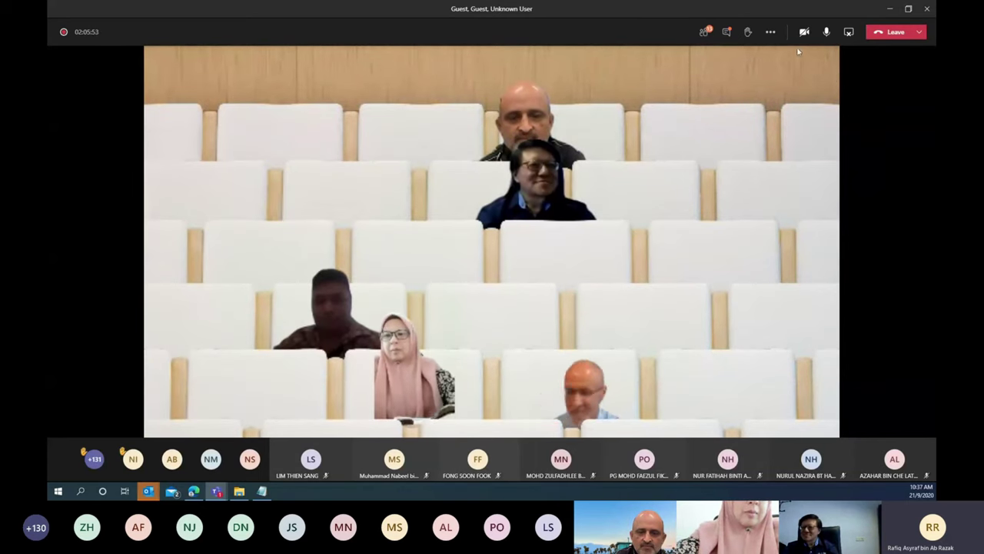
pyautogui.click(771, 32)
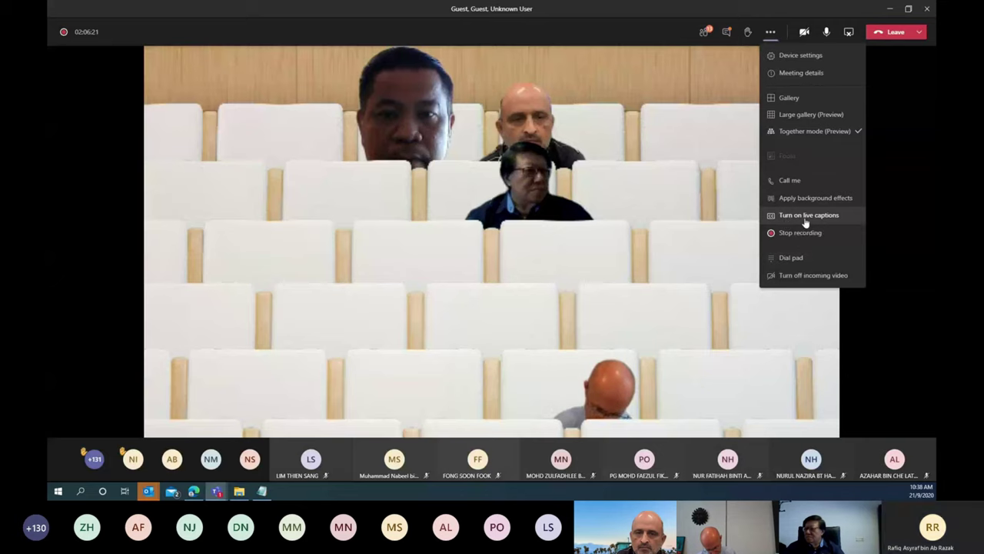
pyautogui.click(772, 33)
pyautogui.click(773, 32)
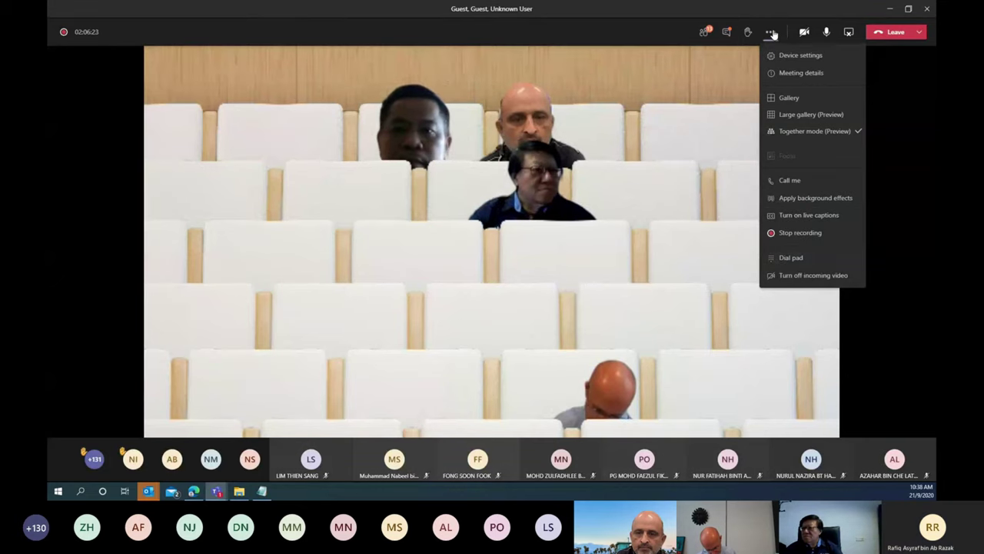
pyautogui.click(747, 32)
pyautogui.click(747, 31)
# - Switch to the browser meeting, close its people list, and leave the meeting
pyautogui.hotkey('alt', 'Tab')
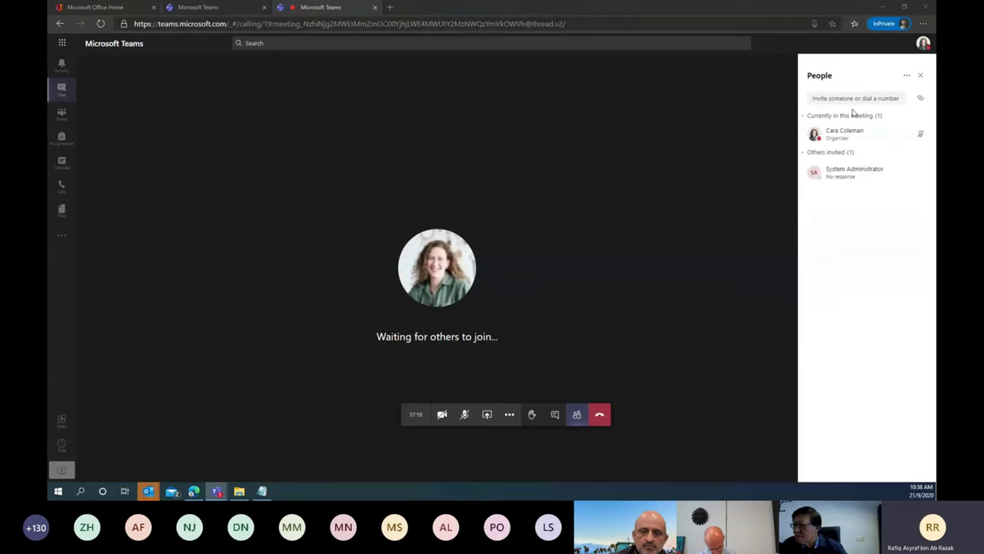
pyautogui.click(921, 75)
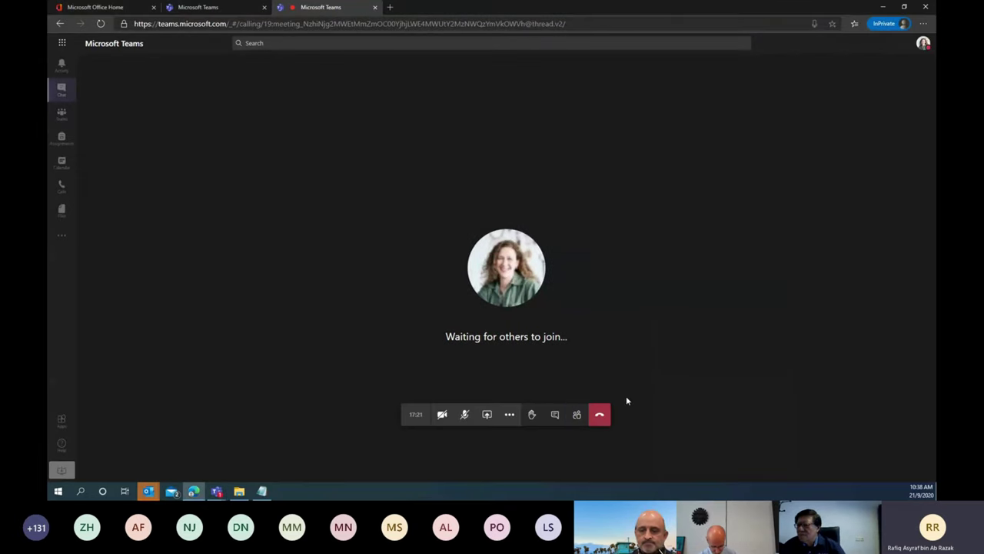
pyautogui.click(600, 415)
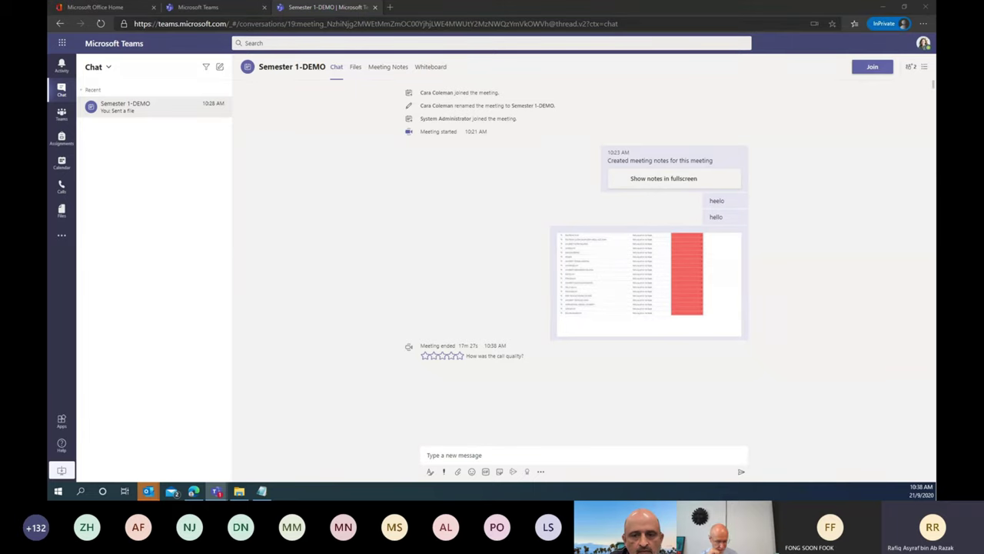
# - Open the details of the Semester 1-DEMO meeting from the calendar
pyautogui.click(67, 168)
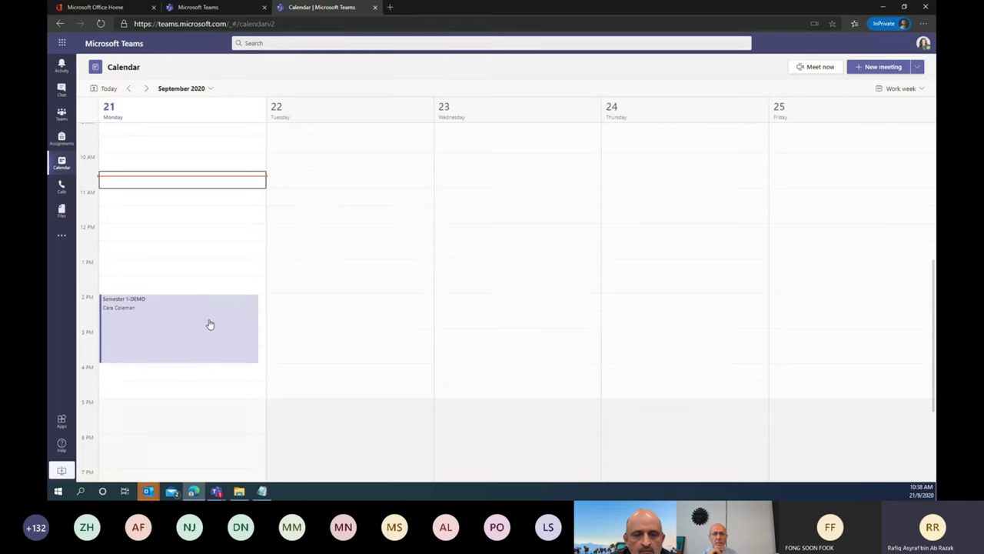
pyautogui.click(174, 336)
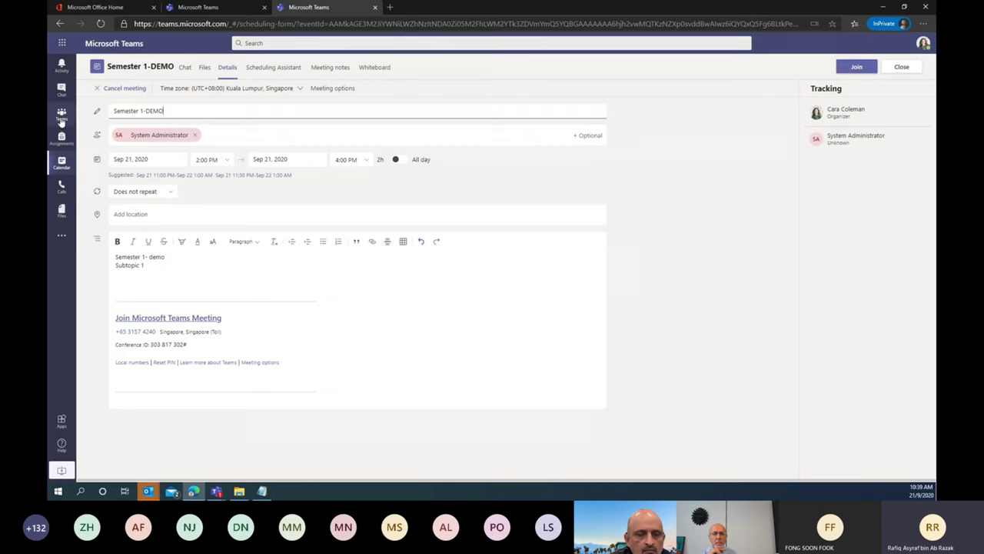
# - Leave the meeting details to show the Semester 1-DEMO chat, and open the overview of all teams
pyautogui.click(62, 90)
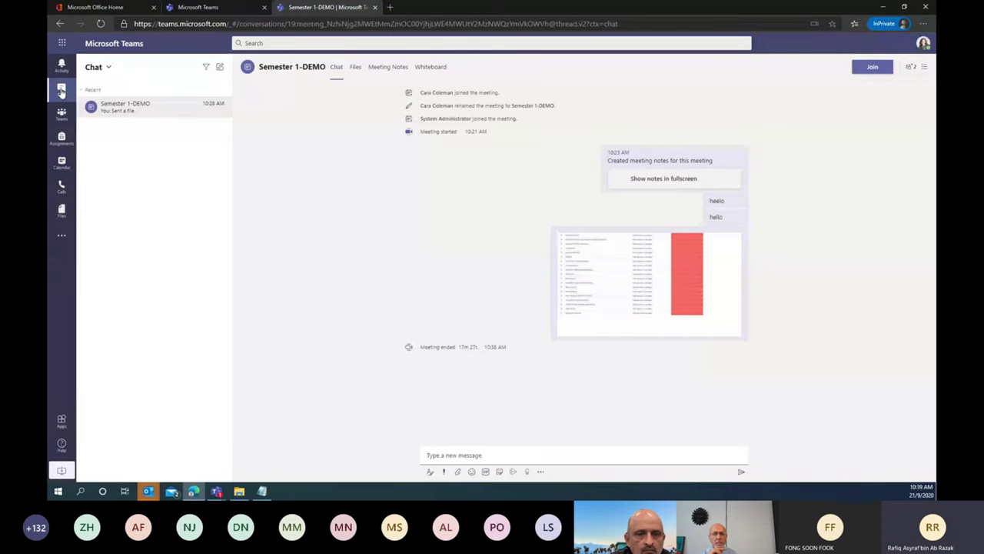
pyautogui.click(63, 113)
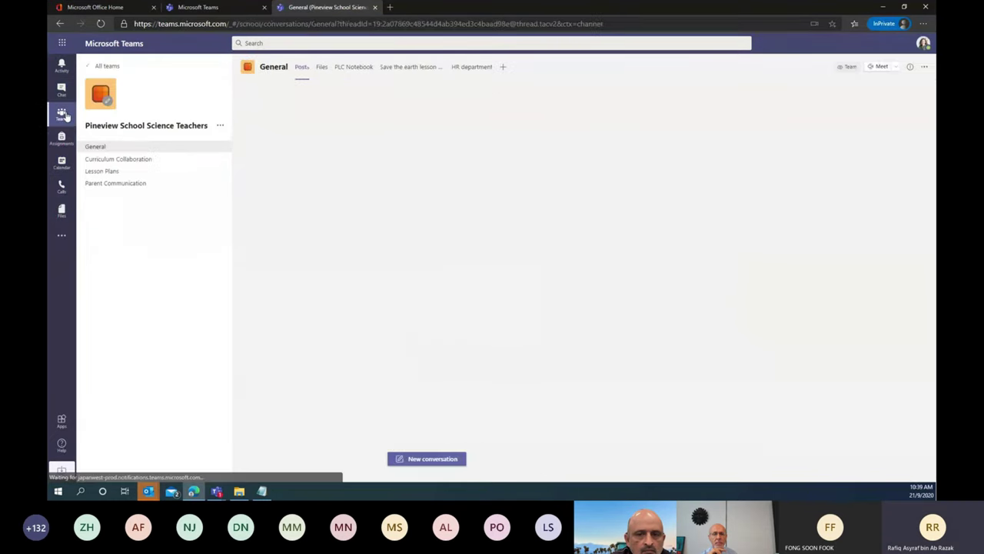
pyautogui.click(103, 66)
# - Switch the layout for navigating between teams to List and close the settings
pyautogui.click(832, 66)
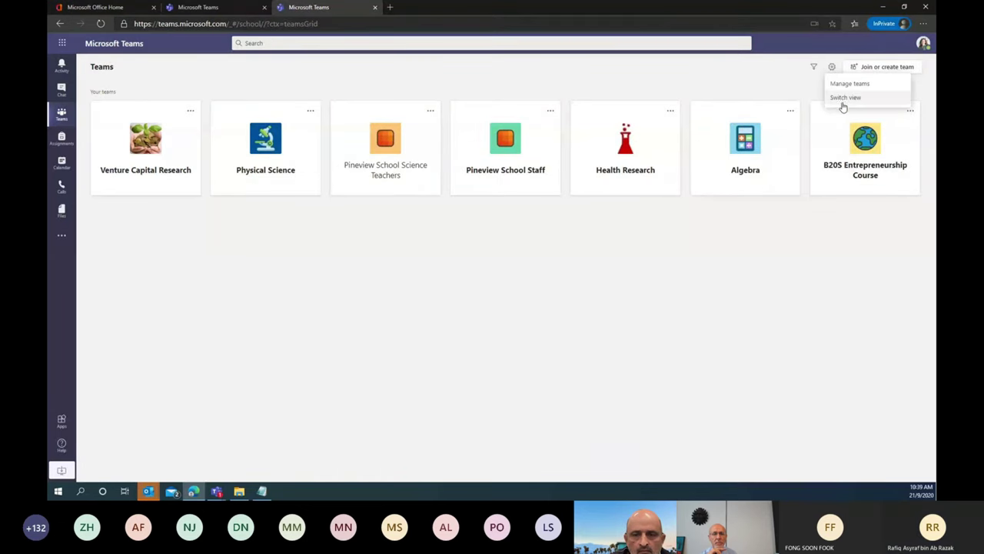
pyautogui.click(844, 100)
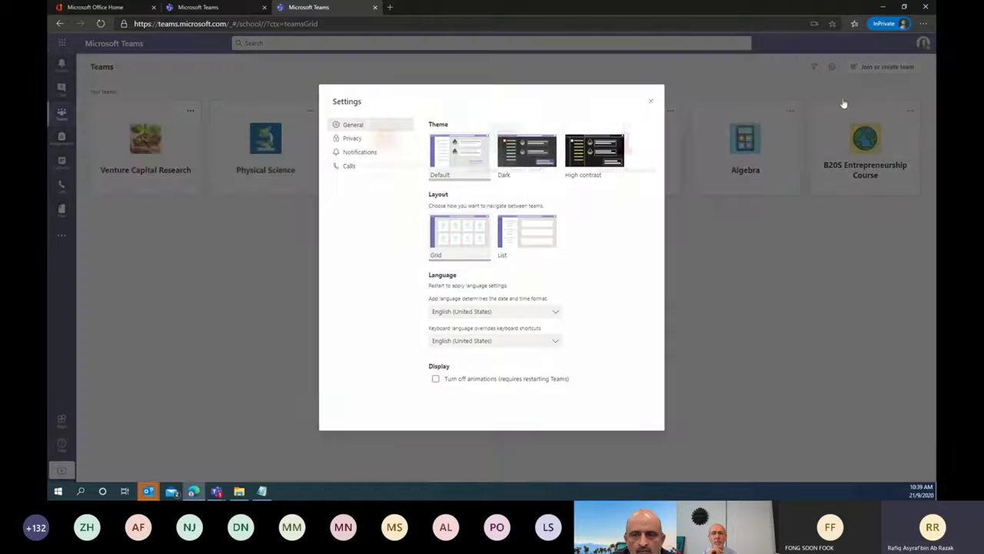
pyautogui.click(528, 250)
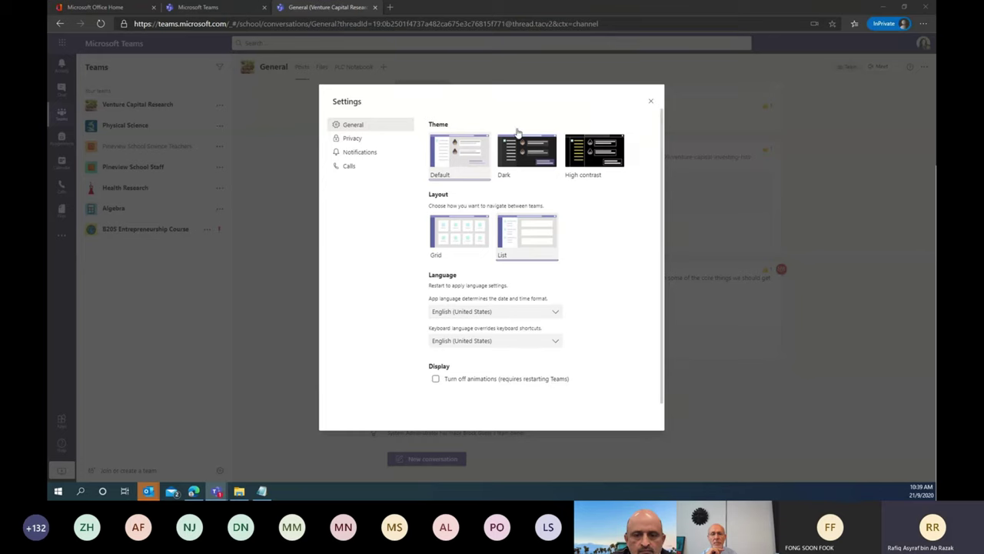
pyautogui.click(652, 101)
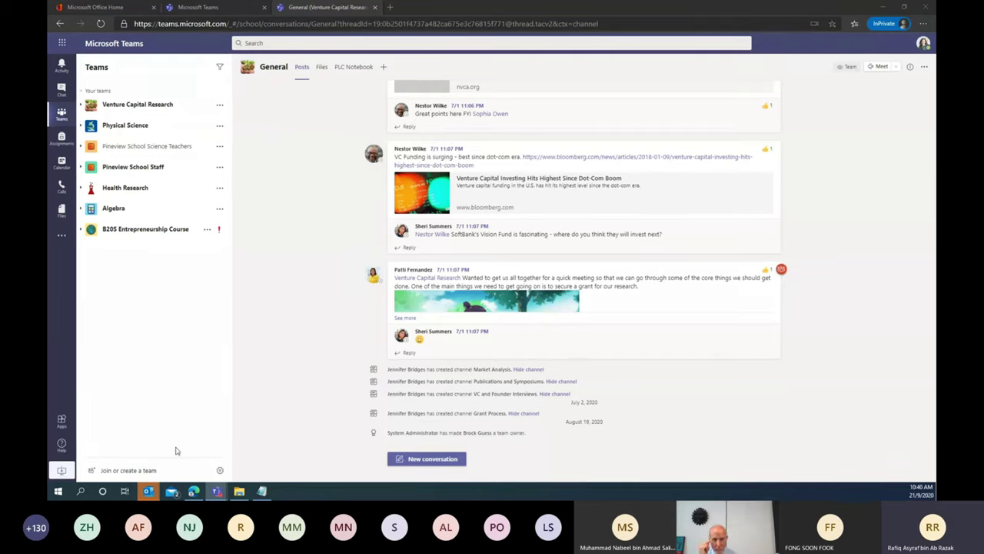
# - Create a Class team named "Semester 1", skipping the addition of students and teachers
pyautogui.click(120, 470)
pyautogui.click(311, 172)
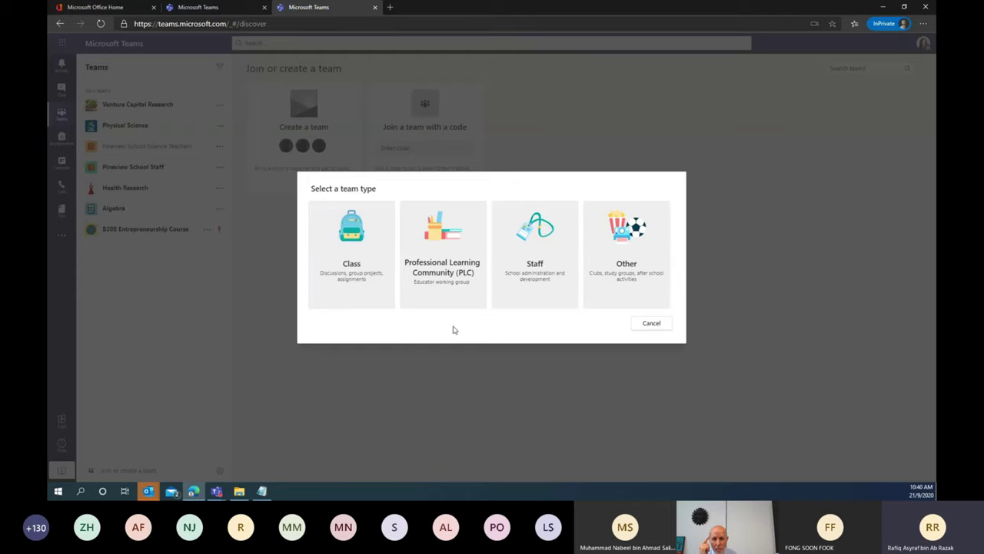
pyautogui.click(341, 281)
pyautogui.write('Semester 1')
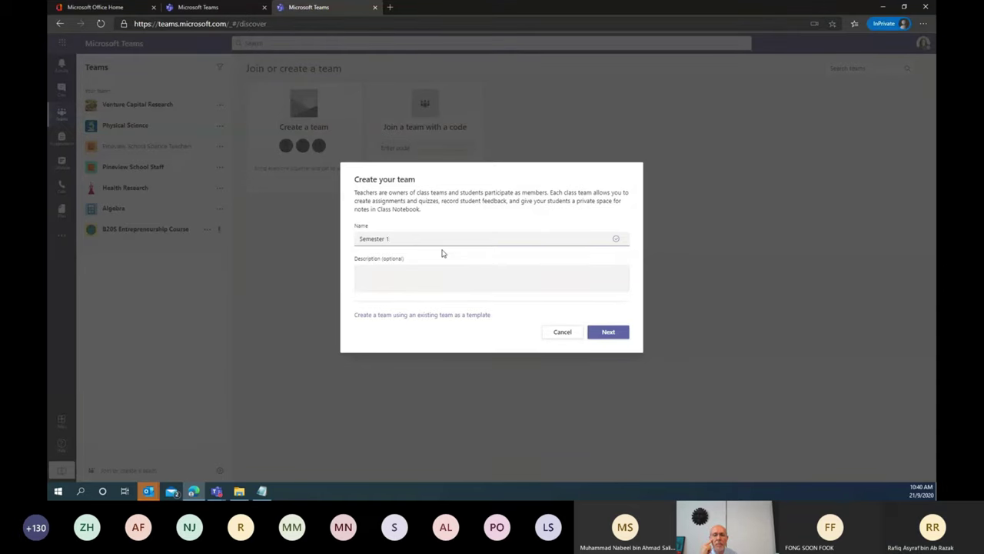
pyautogui.click(619, 337)
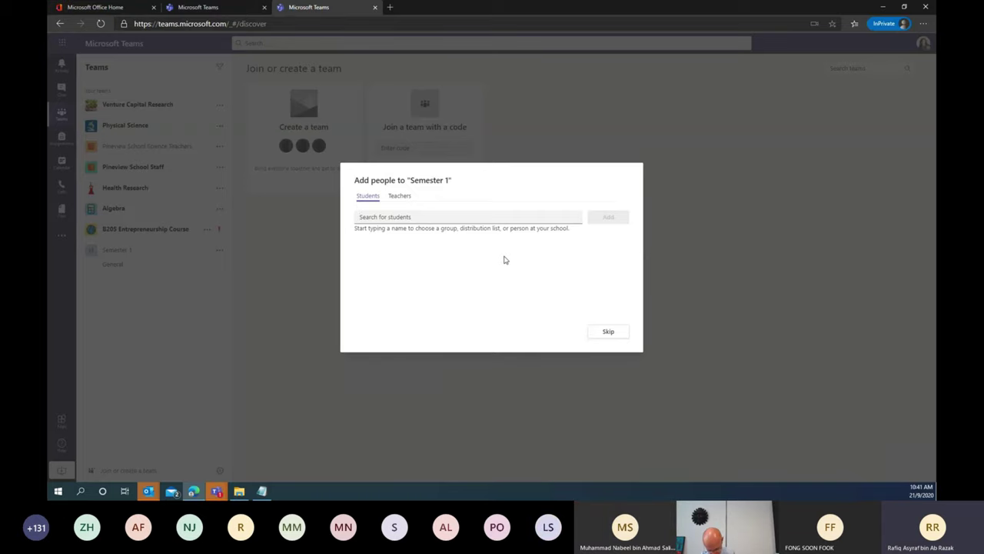
pyautogui.click(600, 330)
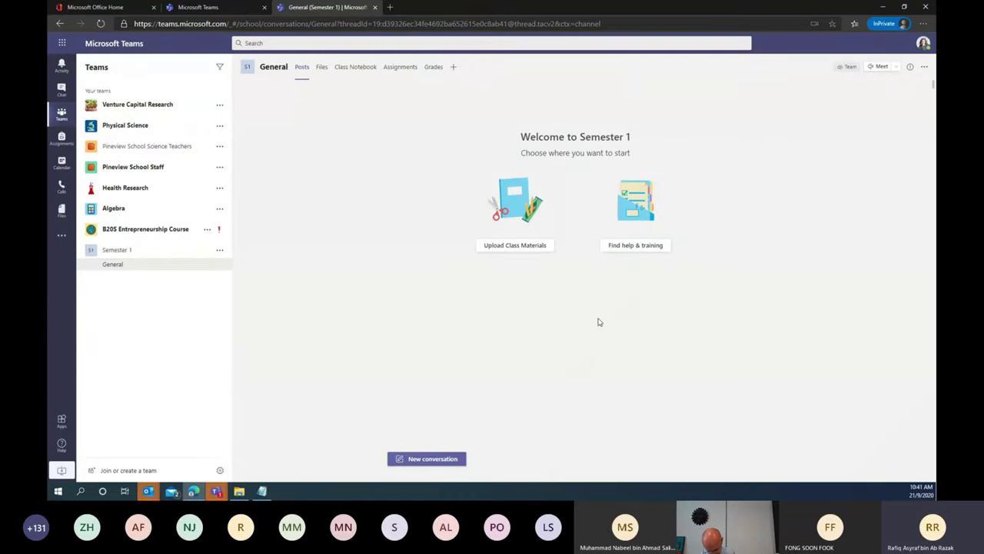
# - Collapse and expand the Semester 1 team in the teams list, and show the link to the team
pyautogui.click(131, 251)
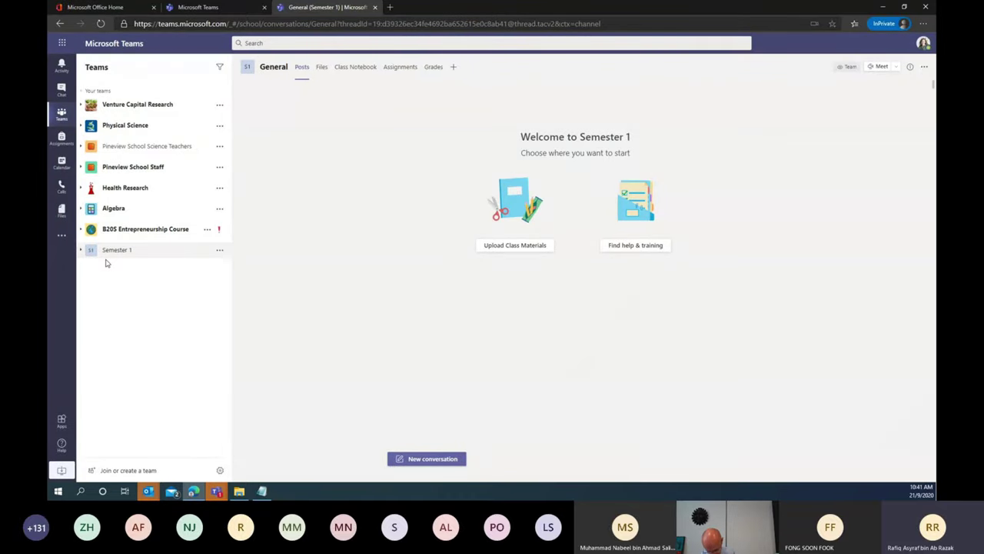
pyautogui.click(86, 254)
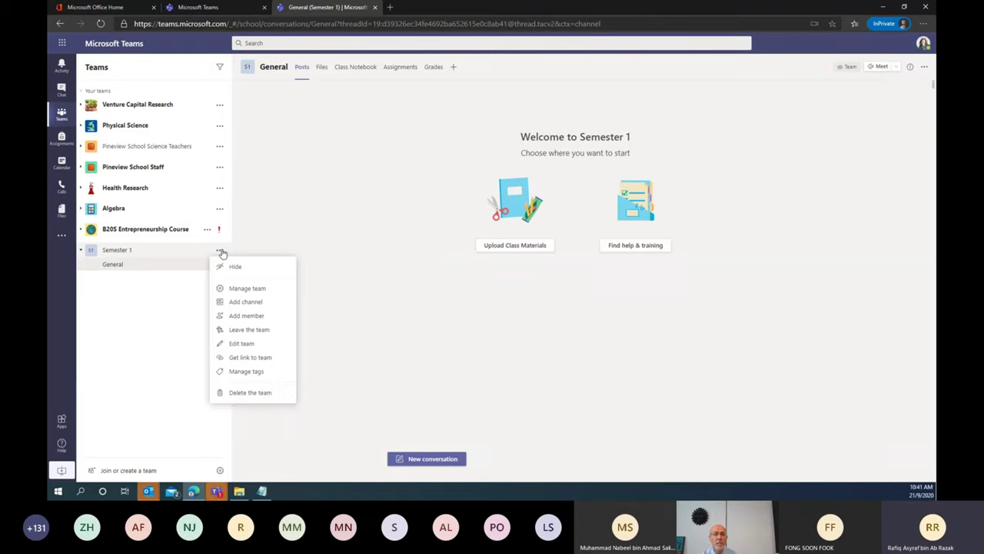
pyautogui.click(268, 362)
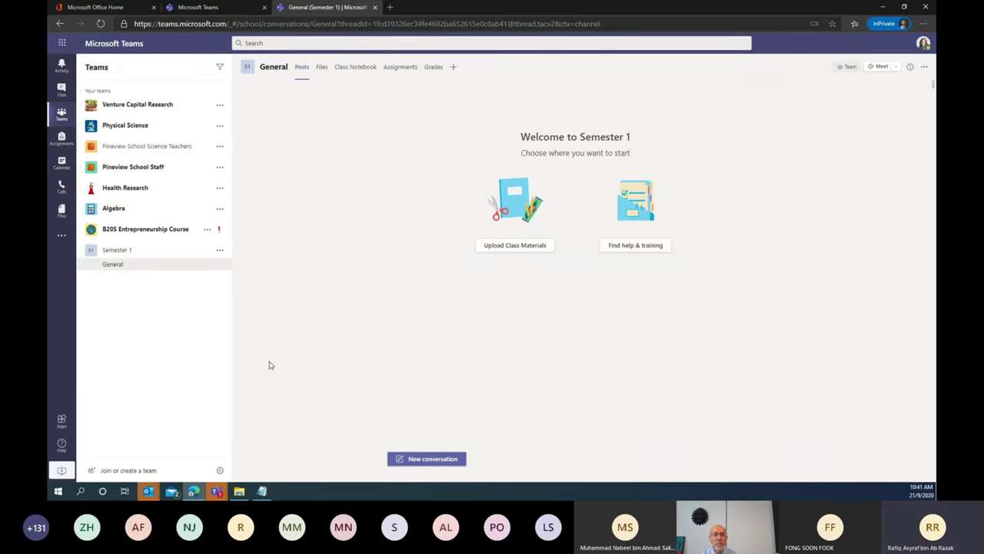
pyautogui.click(587, 275)
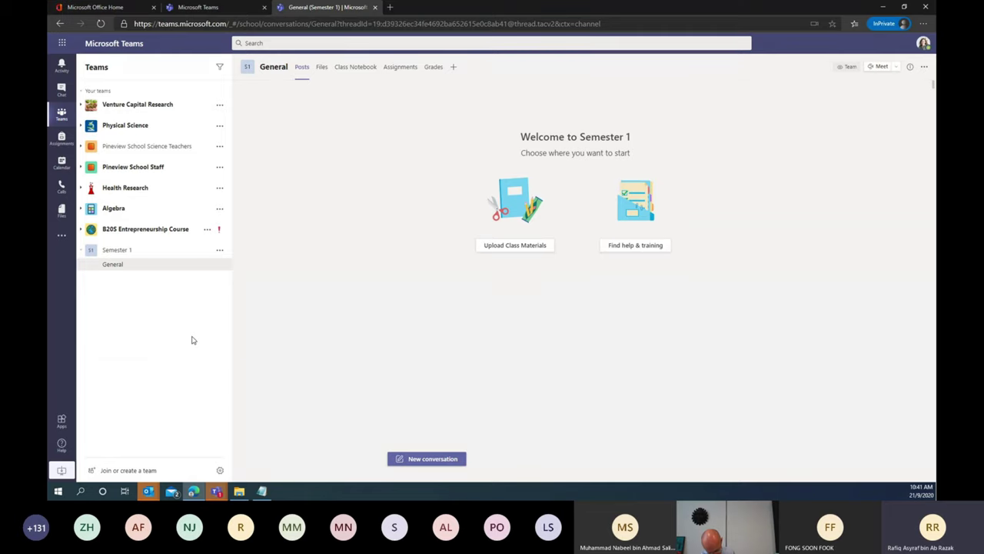
pyautogui.click(221, 250)
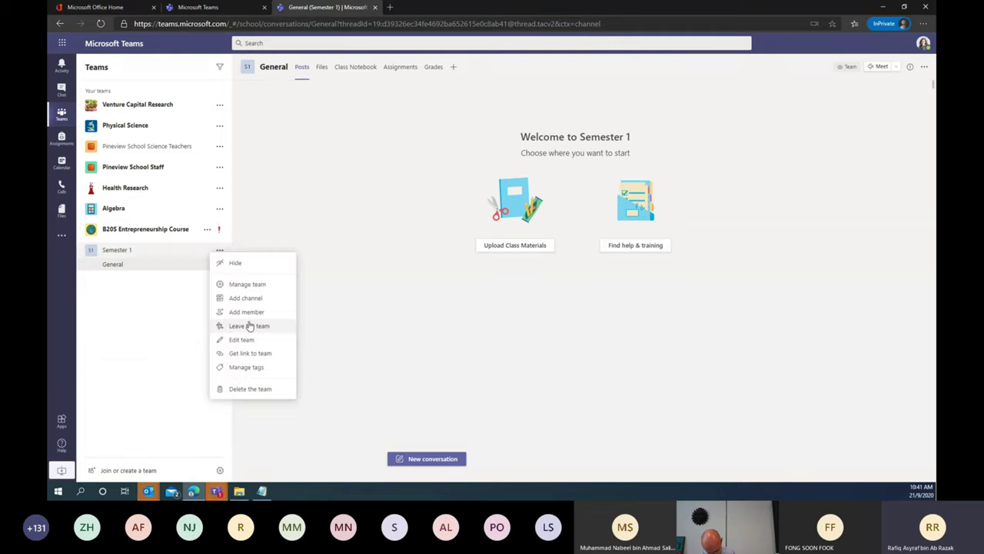
pyautogui.click(260, 358)
pyautogui.click(586, 274)
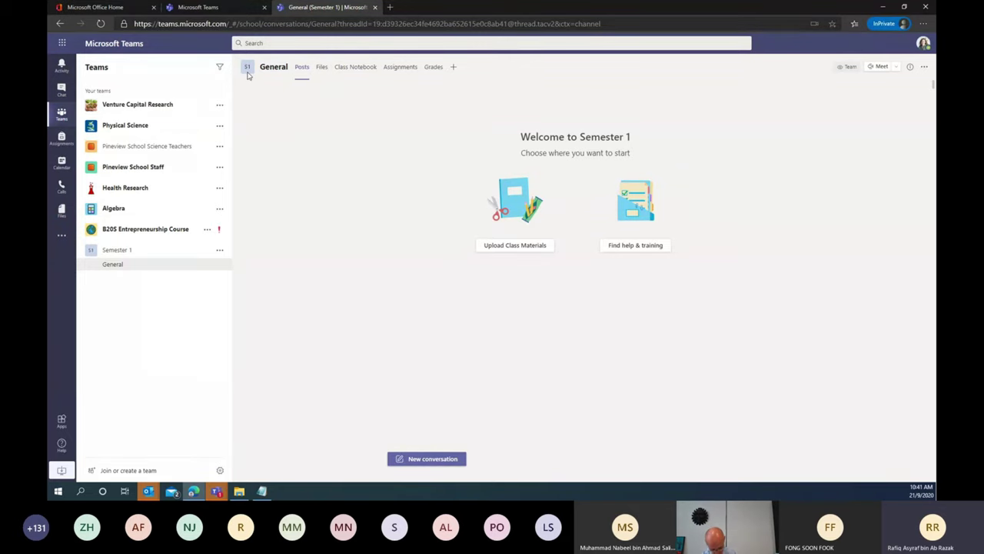
# - Show the General channel's new conversation box, Class Notebook, Assignments and Grades, and return to Posts
pyautogui.moveTo(248, 69)
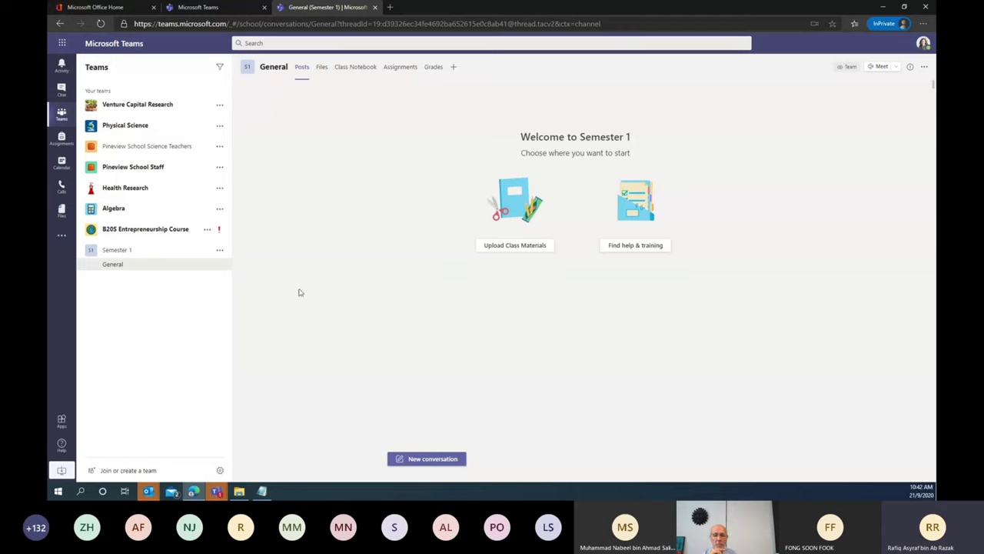
pyautogui.click(435, 456)
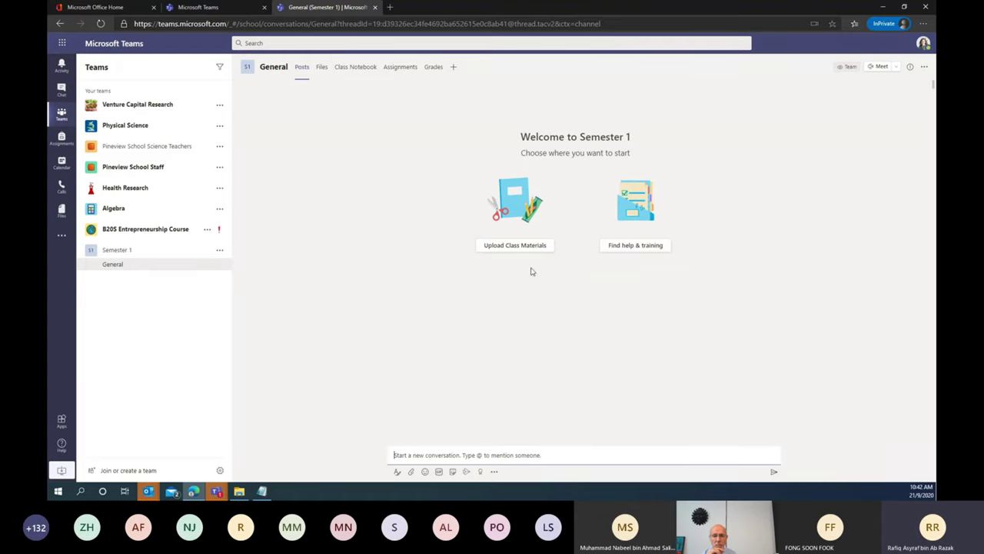
pyautogui.click(358, 70)
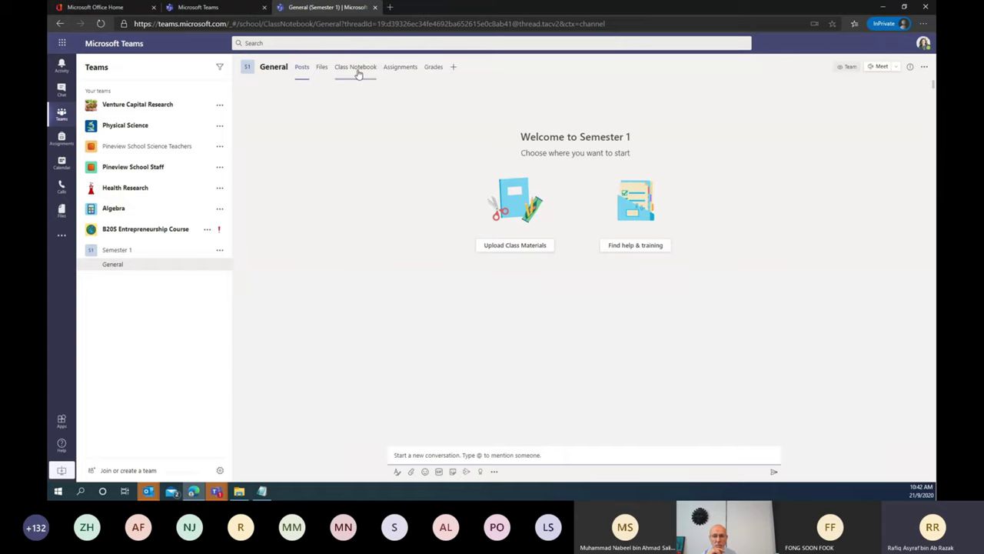
pyautogui.click(401, 67)
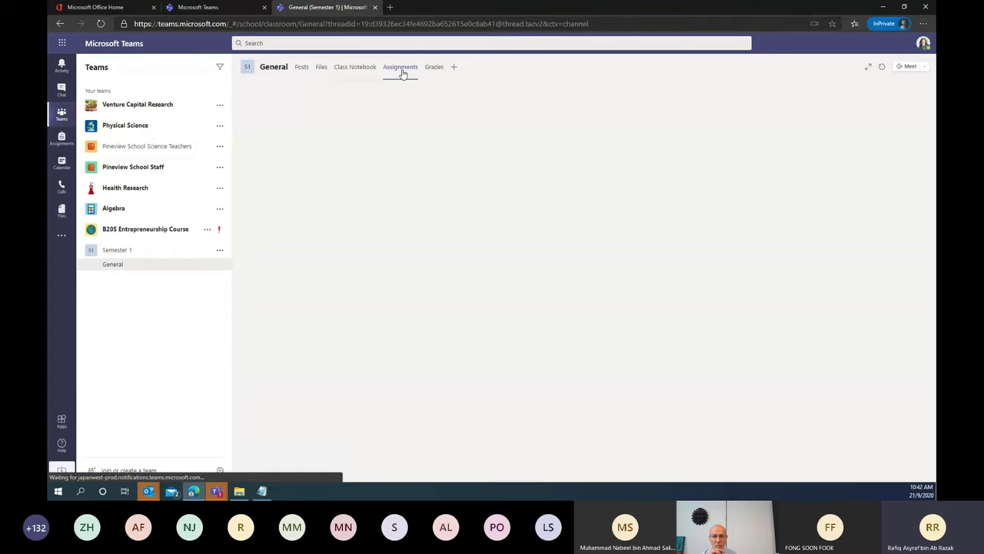
pyautogui.click(433, 69)
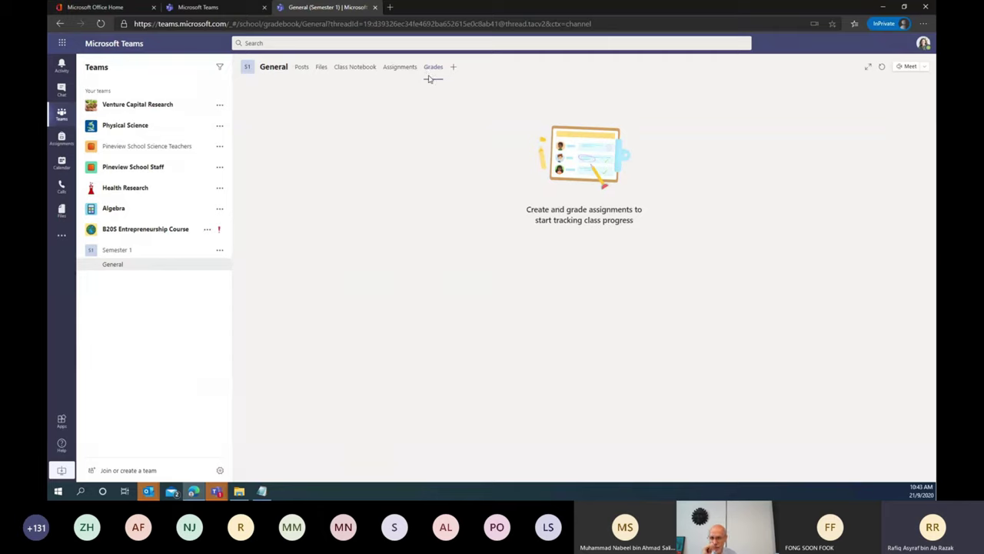
pyautogui.click(303, 72)
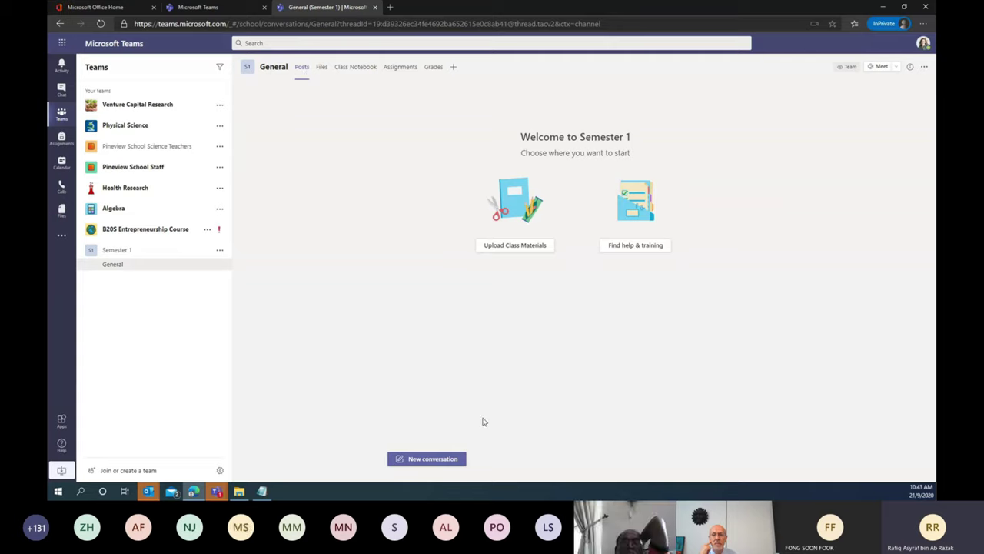
# - Start a new conversation in the General channel and show the messaging extensions available for posts
pyautogui.click(445, 458)
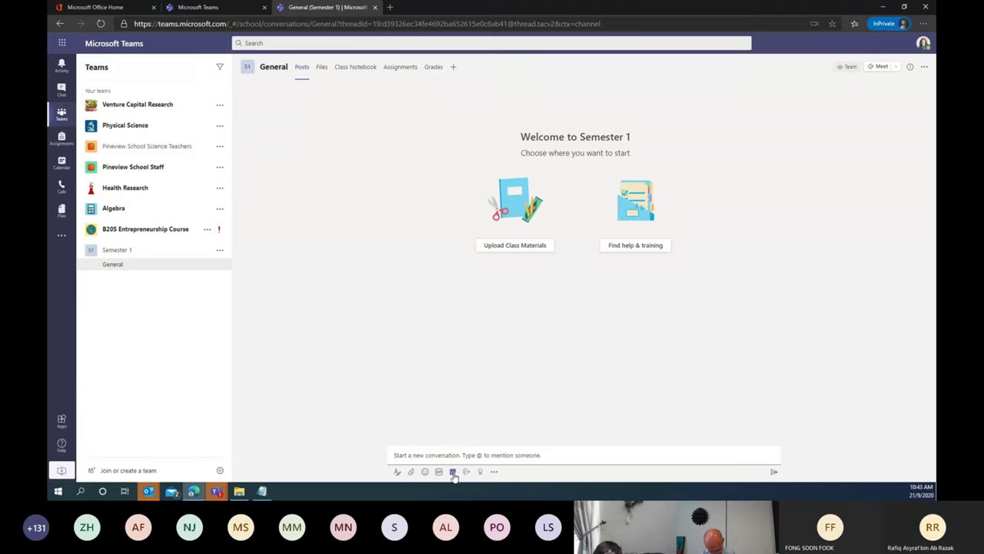
pyautogui.click(496, 473)
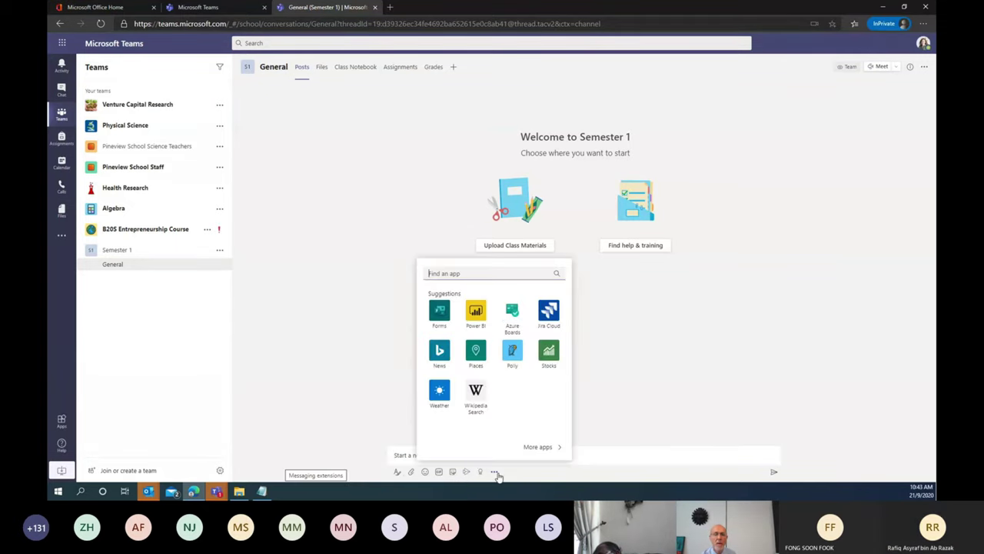
pyautogui.click(353, 376)
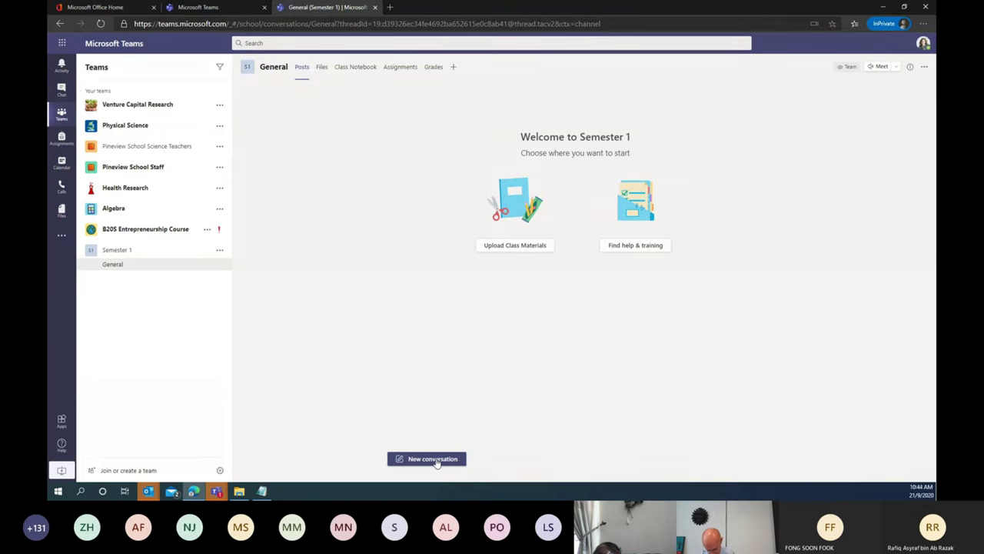
pyautogui.click(435, 460)
pyautogui.click(495, 471)
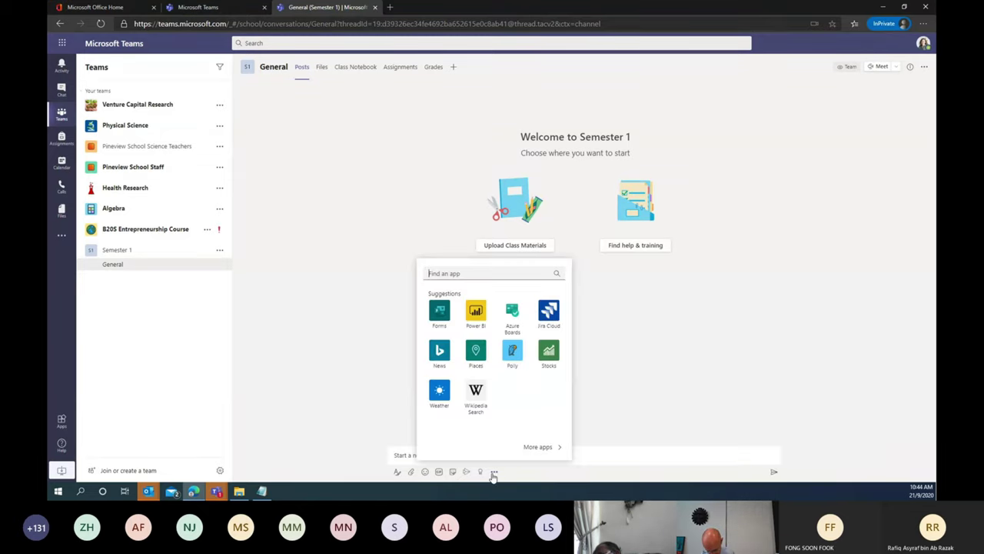
pyautogui.click(573, 451)
# - Show the class Grades, Posts and the Semester 1-DEMO meeting chat, and return to the Semester 1 team
pyautogui.click(433, 67)
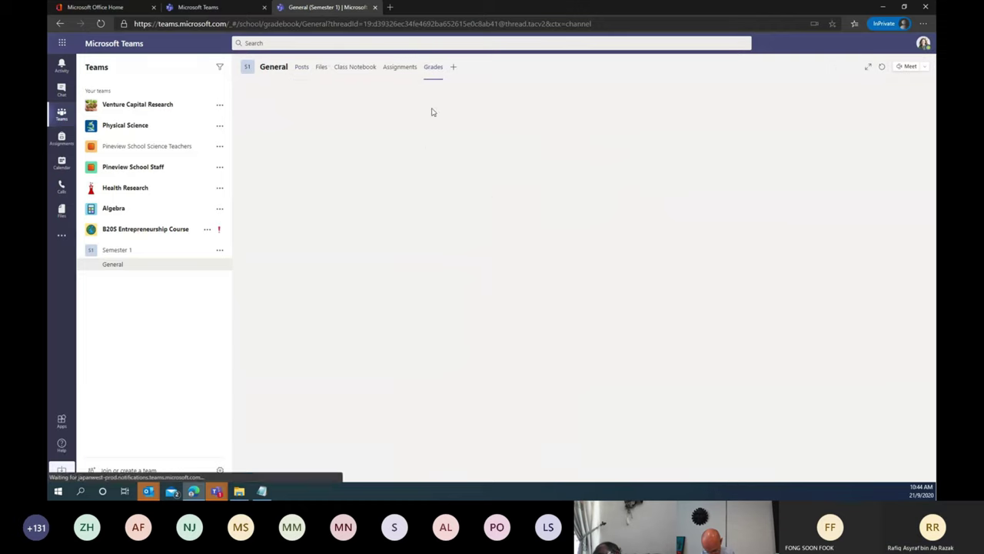
pyautogui.click(301, 67)
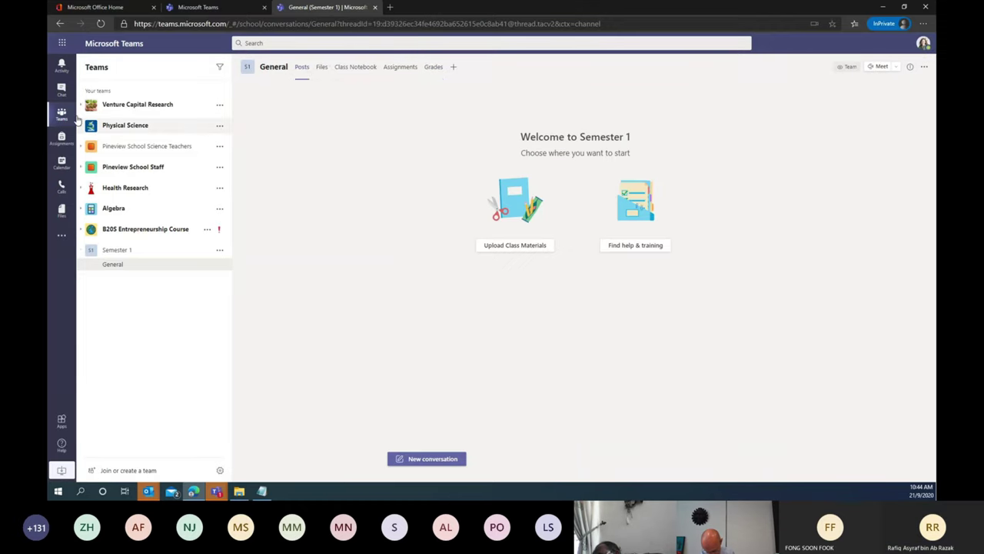
pyautogui.click(63, 93)
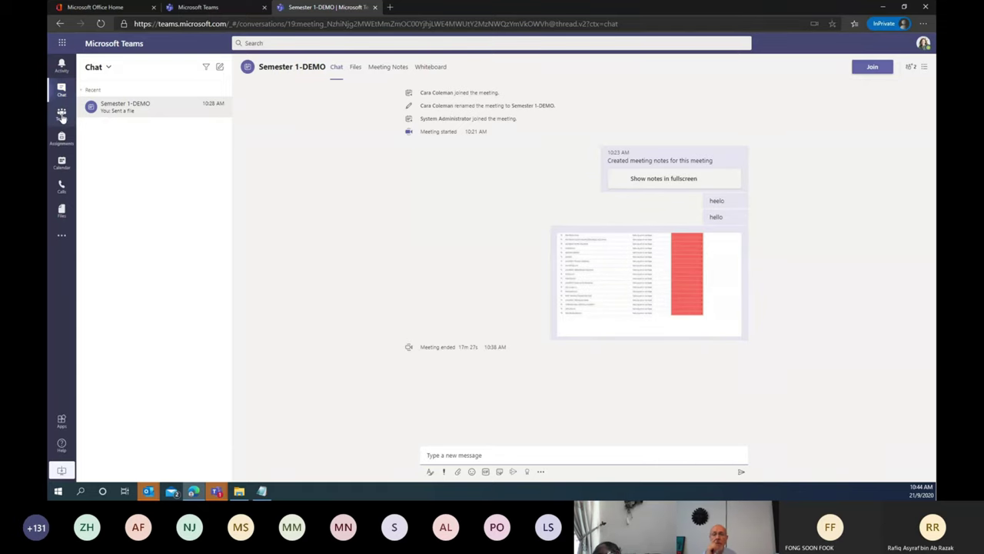
pyautogui.click(61, 114)
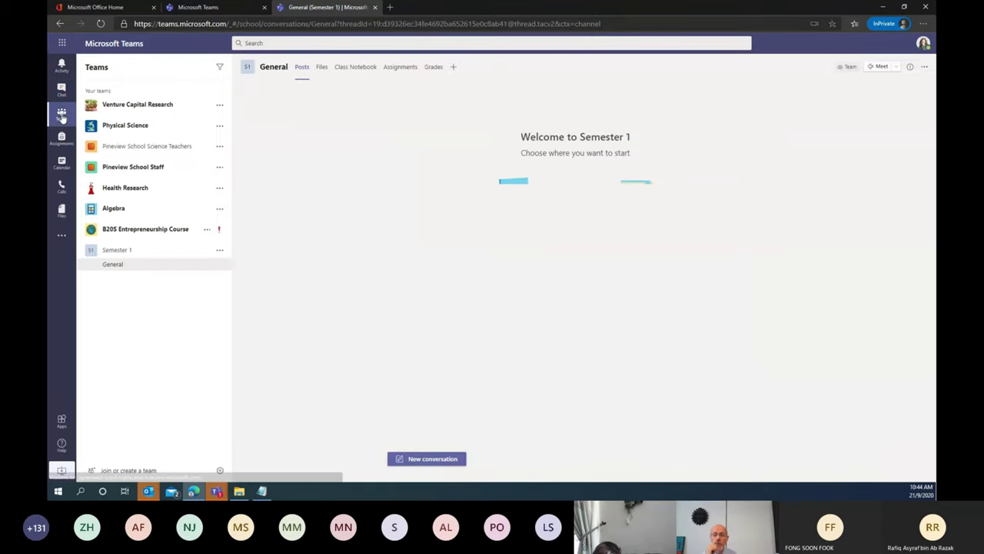
# - Add a student to the Semester 1 team by searching for the student's name, and close the member dialog
pyautogui.click(219, 250)
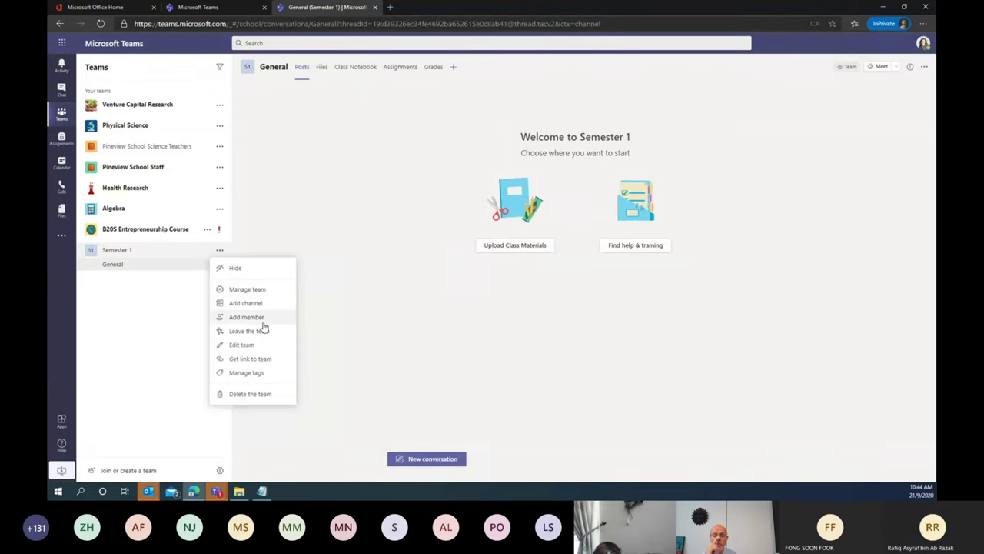
pyautogui.click(254, 317)
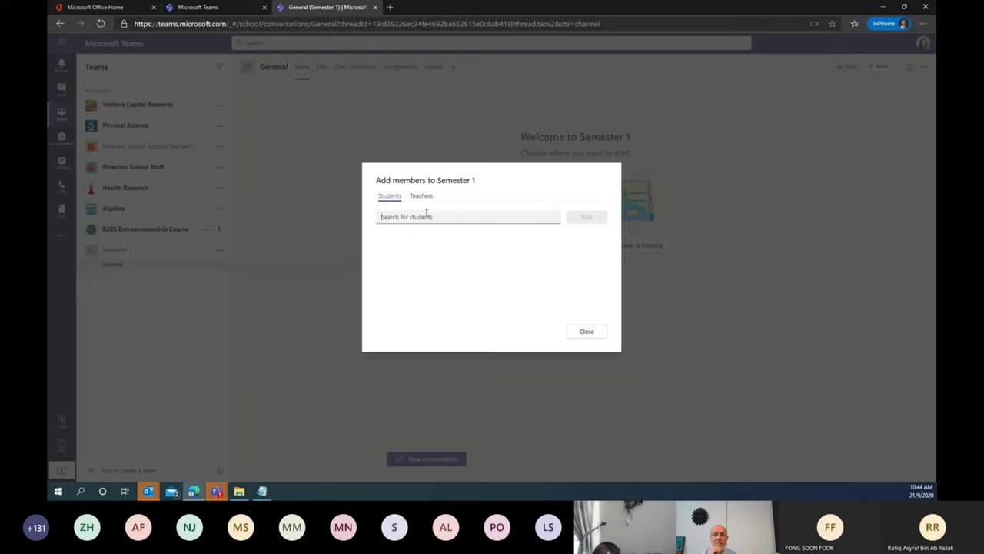
pyautogui.write('cat')
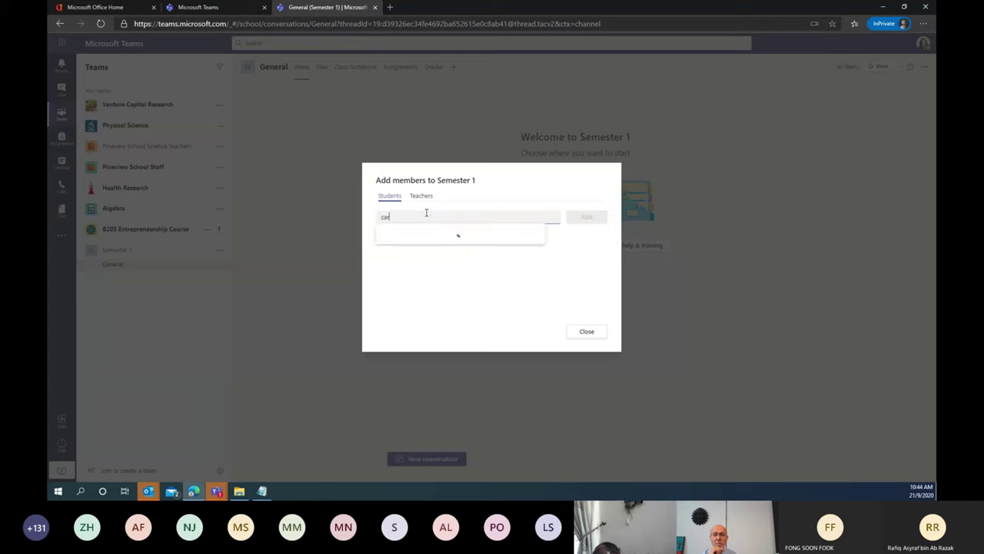
pyautogui.press('BackSpace')
pyautogui.press('BackSpace')
pyautogui.press('BackSpace')
pyautogui.press('BackSpace')
pyautogui.write('adele')
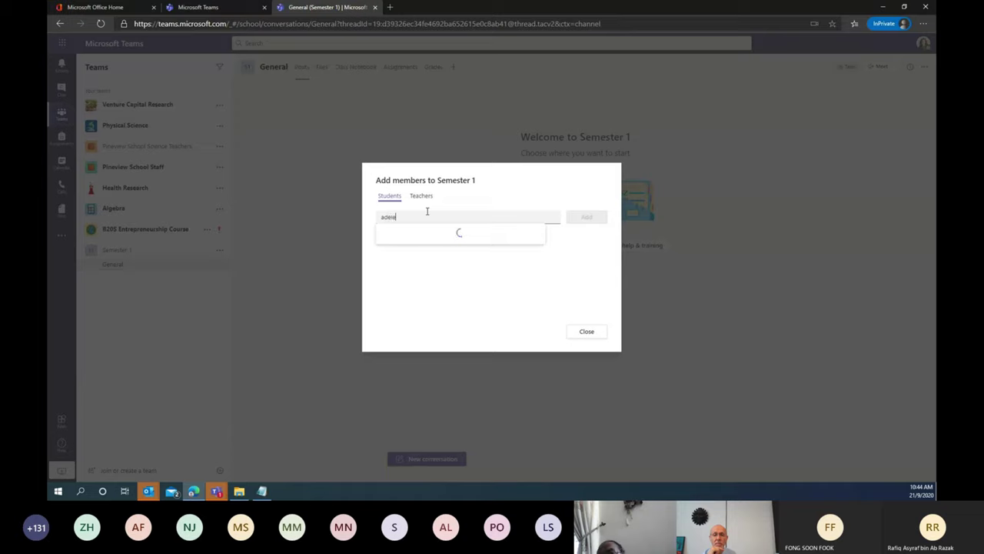
pyautogui.click(433, 242)
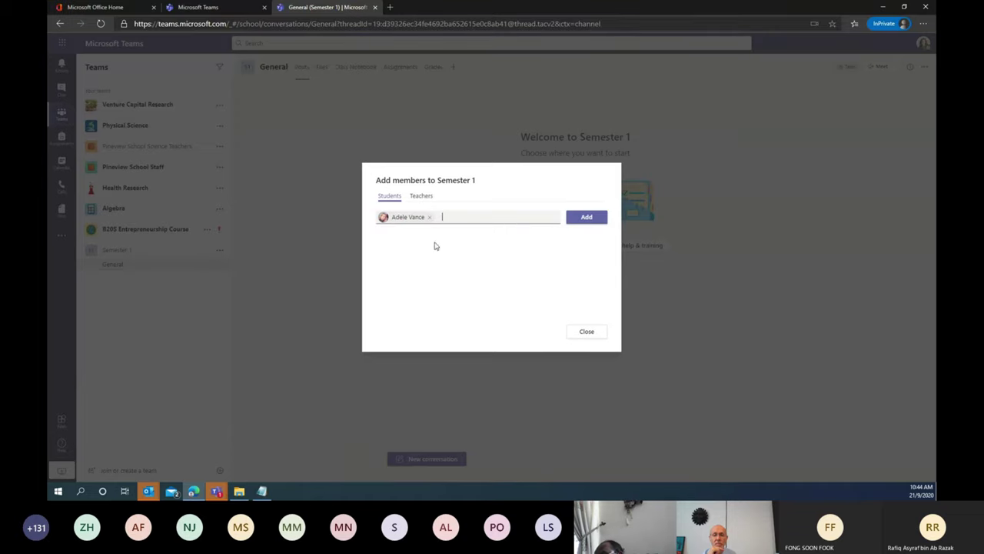
pyautogui.click(587, 219)
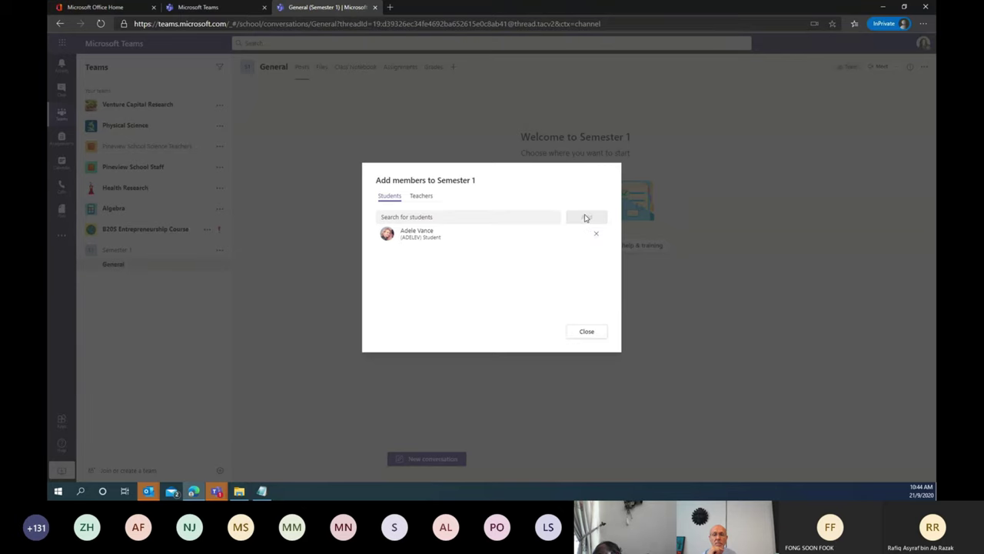
pyautogui.click(591, 335)
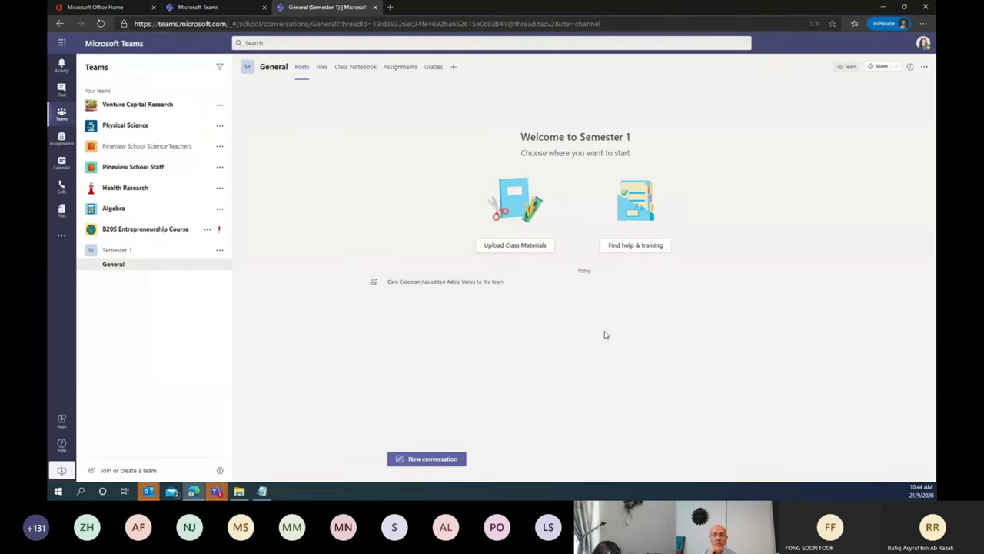
# - Reload the Teams page, dismissing its introduction, and set the teams layout to List in the general settings
pyautogui.rightClick(301, 8)
pyautogui.click(333, 36)
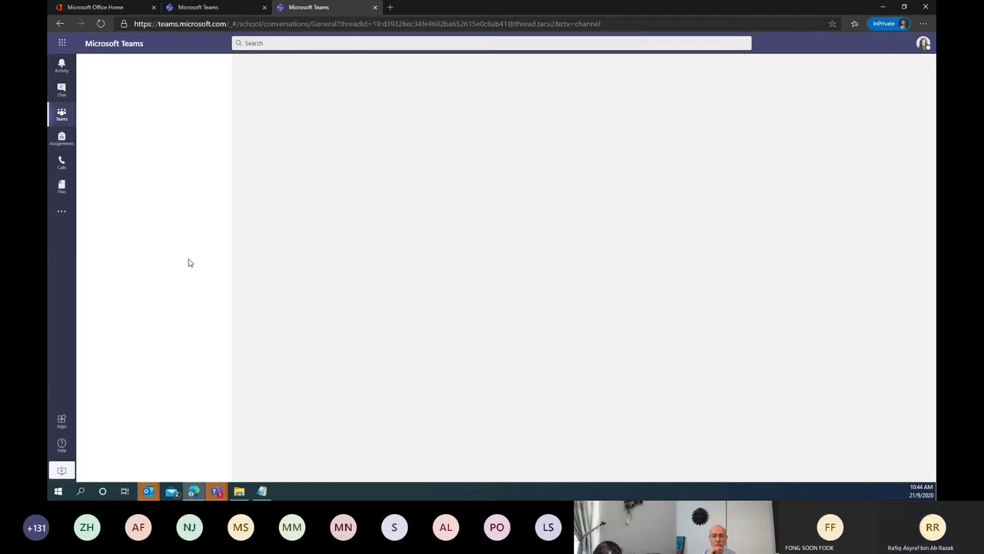
pyautogui.click(62, 116)
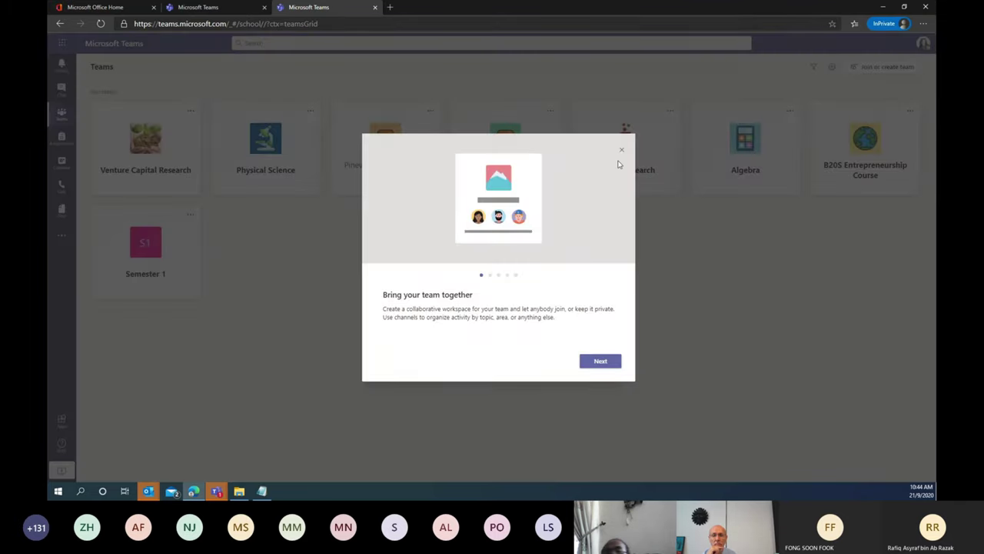
pyautogui.click(621, 148)
pyautogui.click(832, 67)
pyautogui.click(844, 98)
pyautogui.click(526, 235)
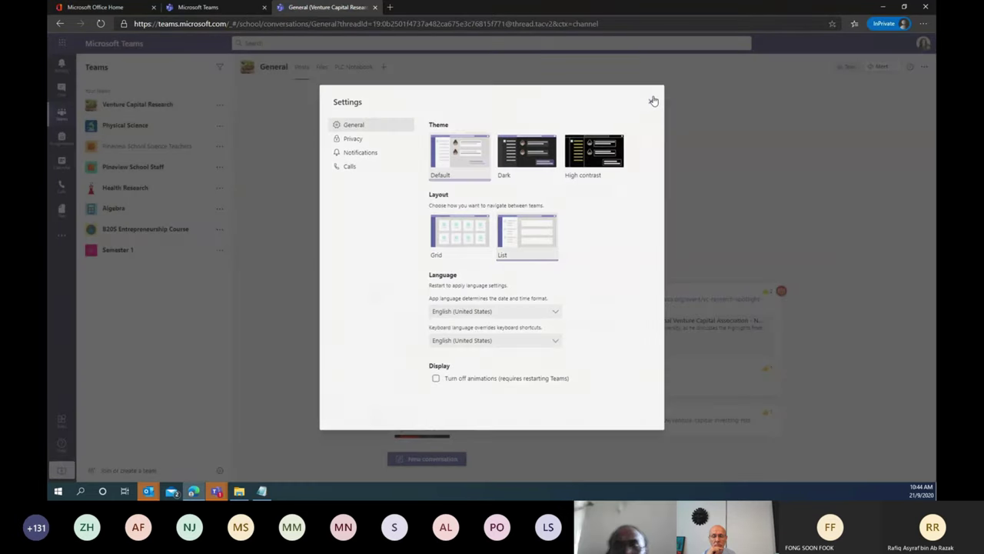
pyautogui.click(653, 101)
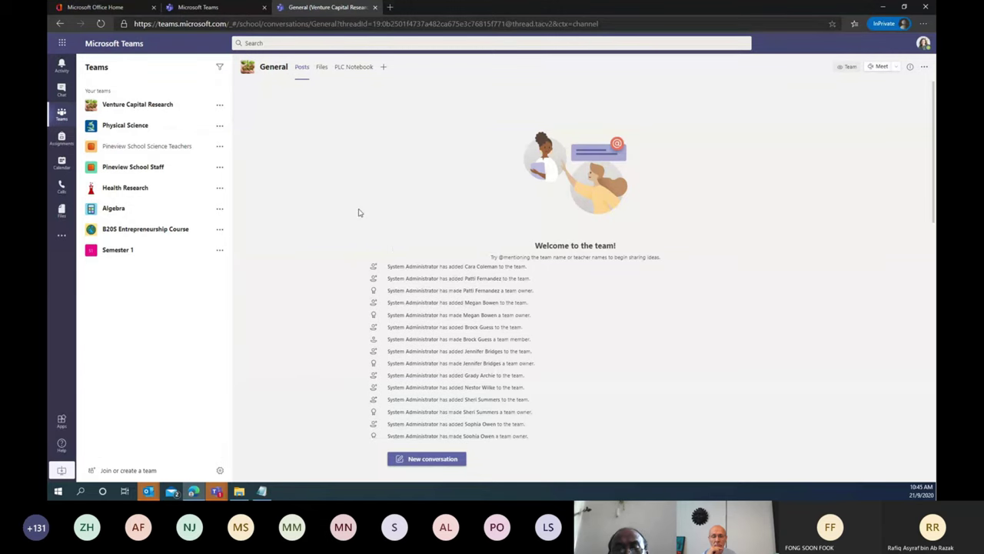
# - Show the General channel's new conversation box in Semester 1 and the messaging extensions available for posts
pyautogui.click(128, 251)
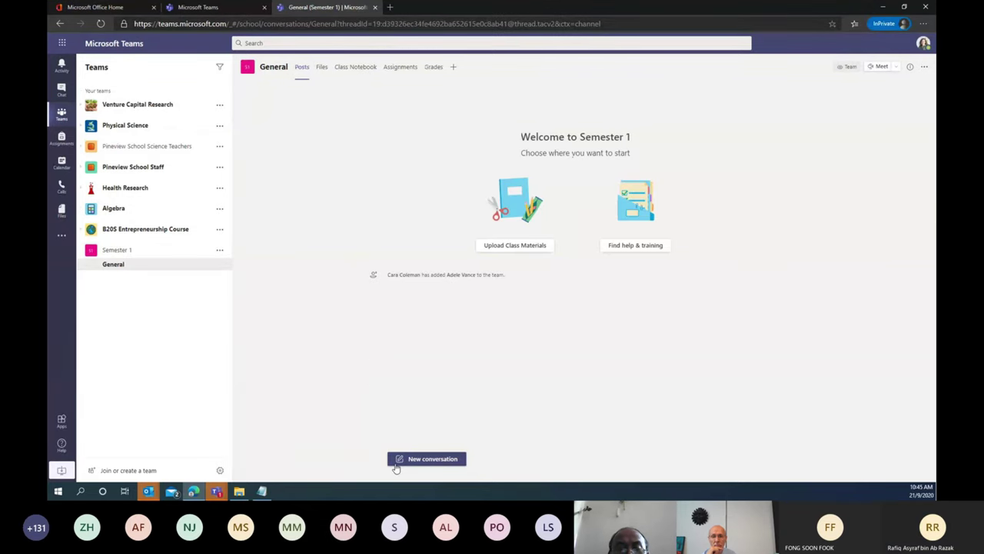
pyautogui.click(397, 459)
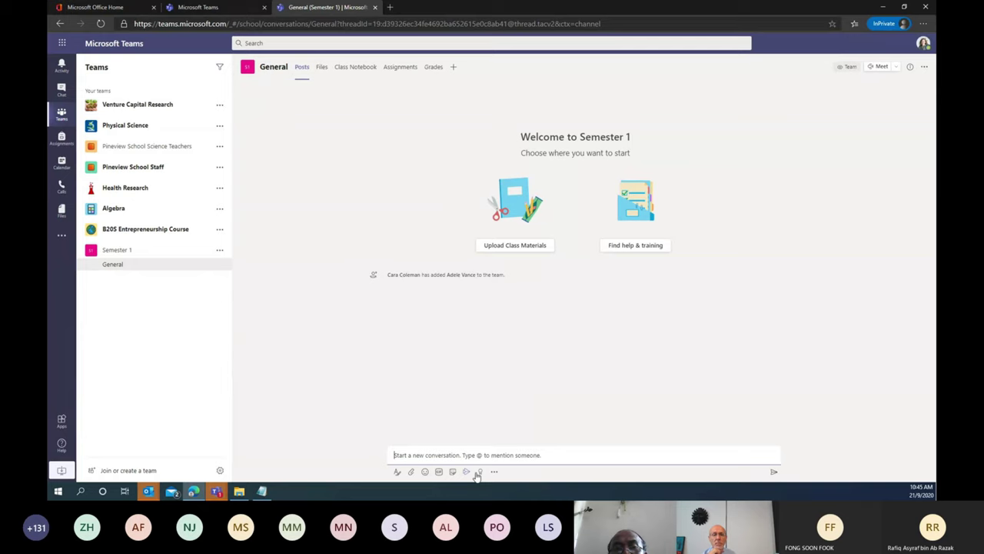
pyautogui.click(146, 105)
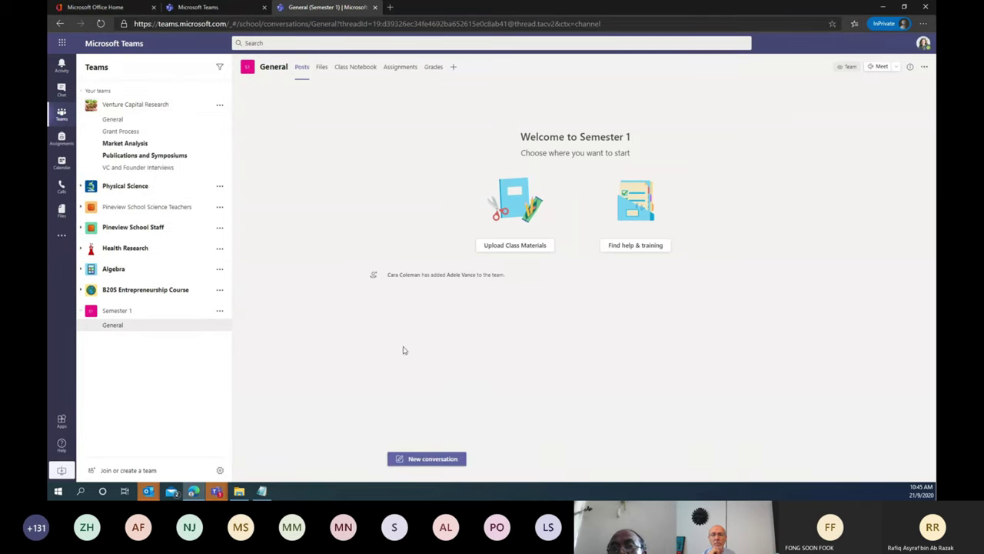
pyautogui.click(435, 462)
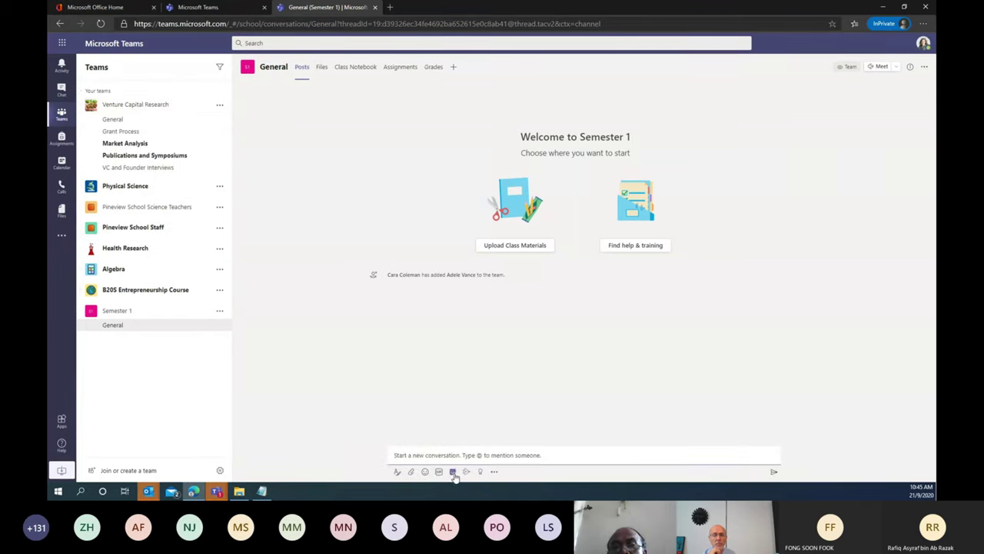
pyautogui.click(495, 472)
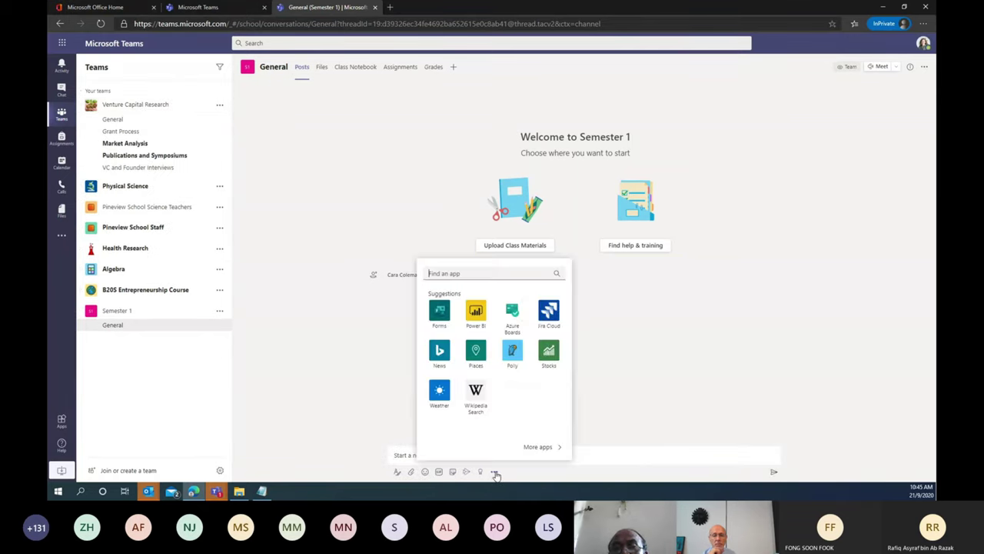
pyautogui.click(621, 393)
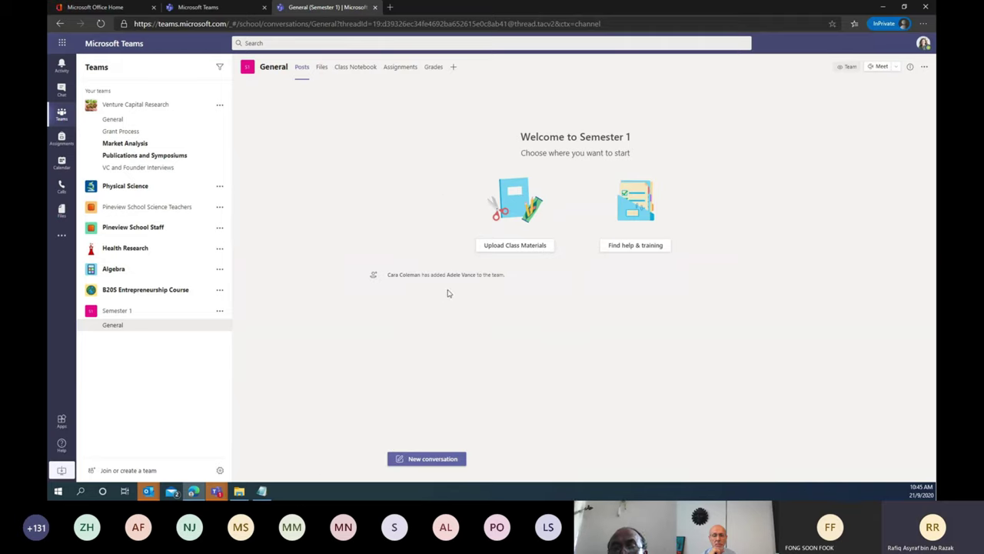
# - Collapse the Venture Capital Research team, and view the calendar before returning to Semester 1's General channel
pyautogui.click(134, 312)
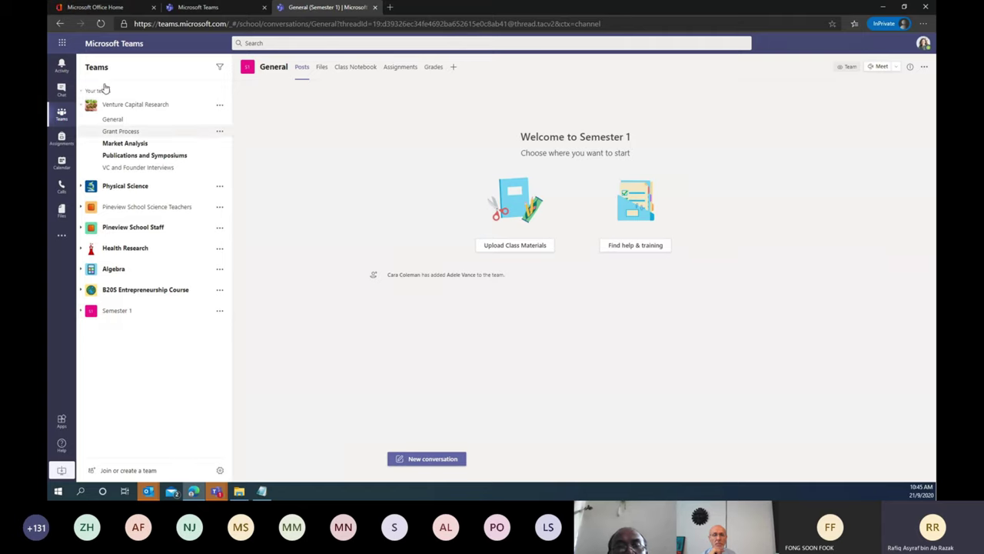
pyautogui.click(84, 105)
pyautogui.click(135, 252)
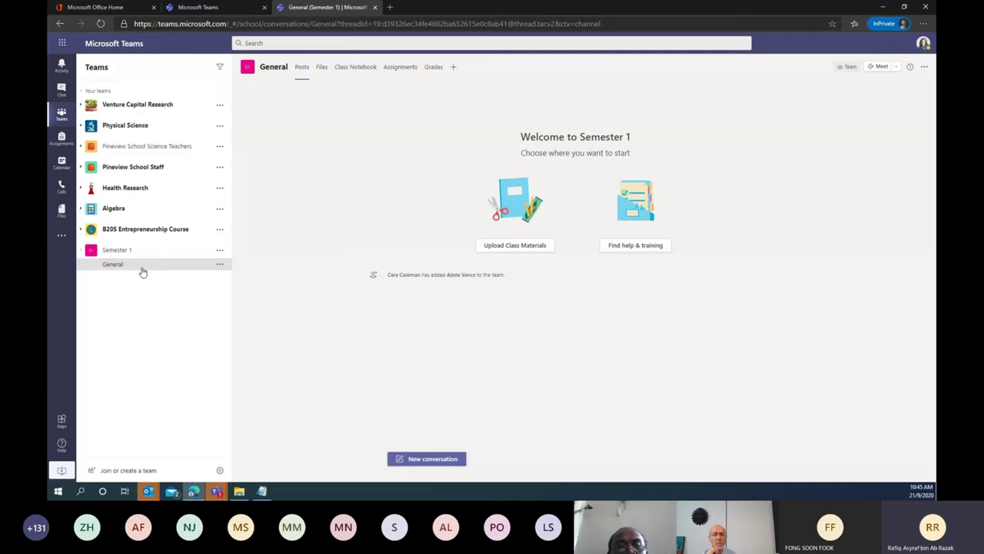
pyautogui.click(117, 260)
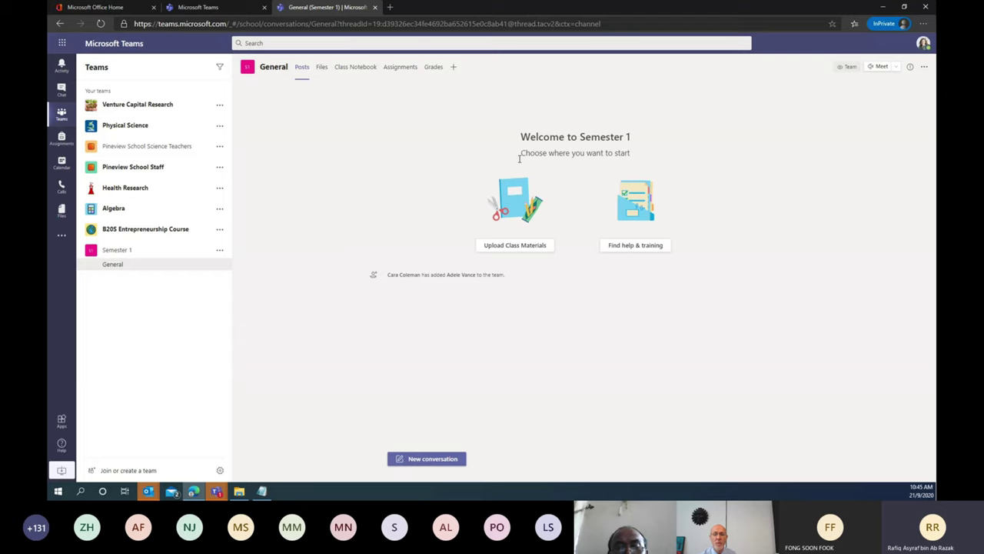
pyautogui.click(61, 166)
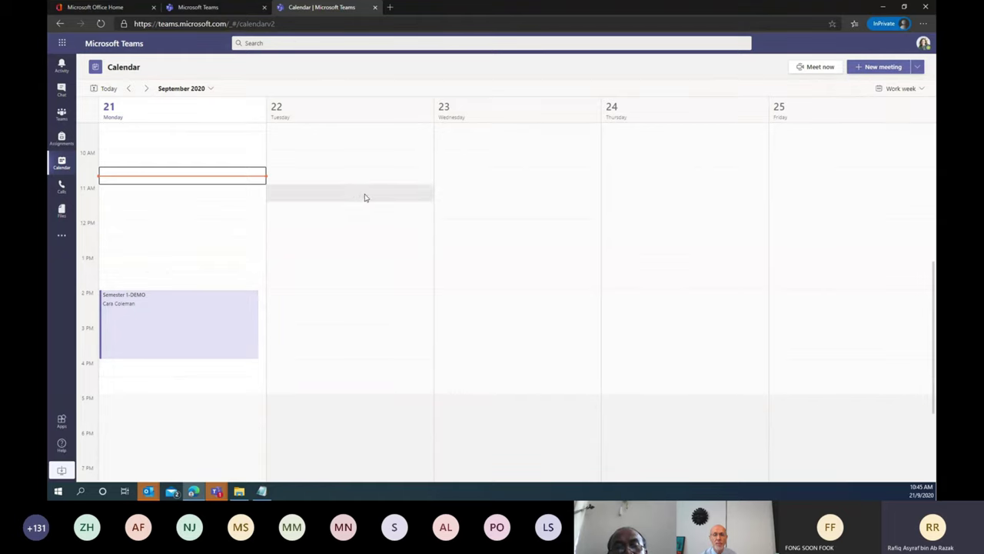
pyautogui.click(62, 114)
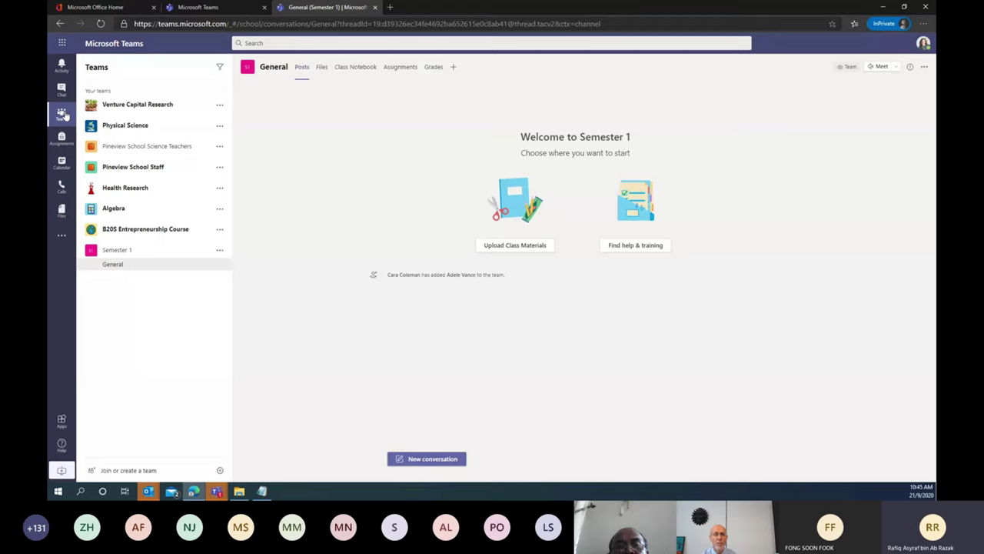
# - Start an instant meeting in the Semester 1 General channel with the camera turned off
pyautogui.click(882, 68)
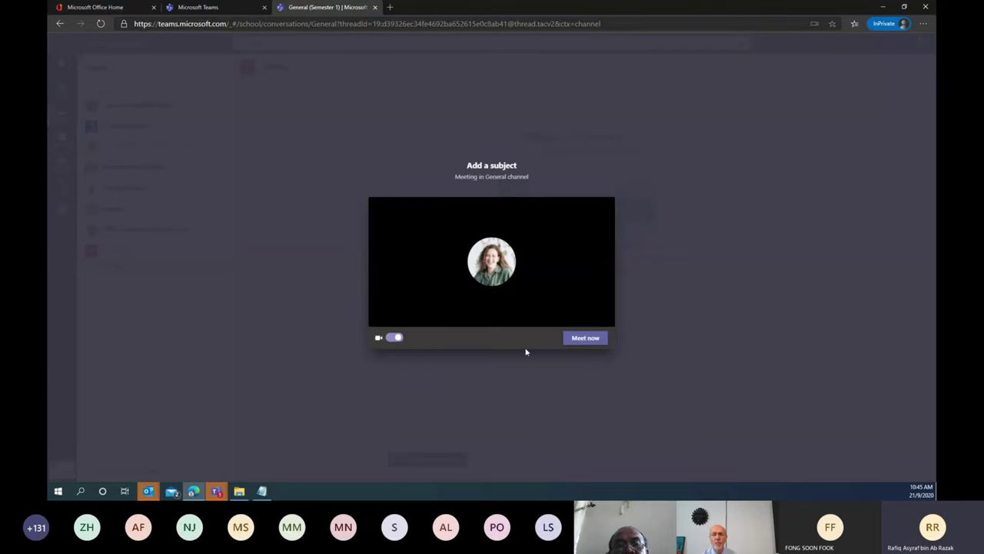
pyautogui.click(396, 337)
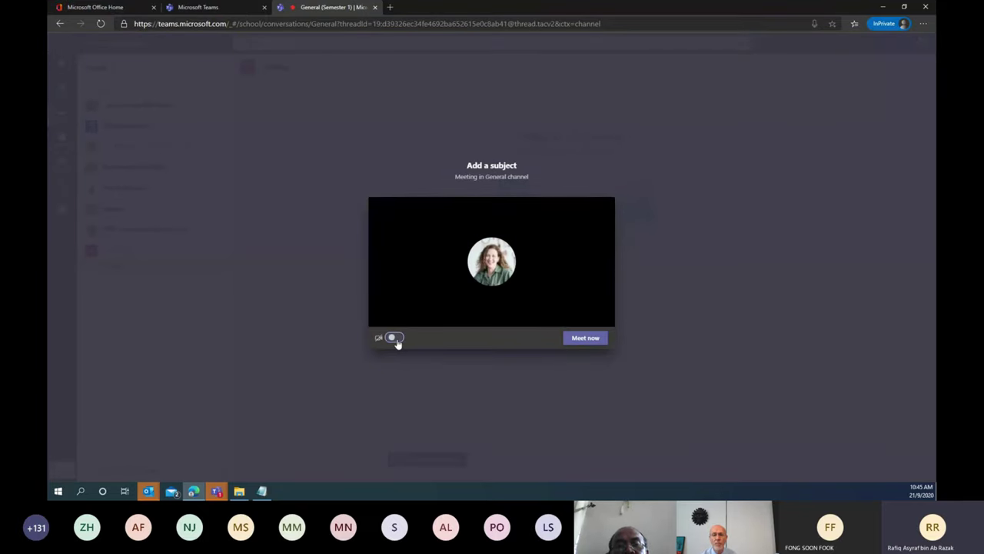
pyautogui.click(586, 338)
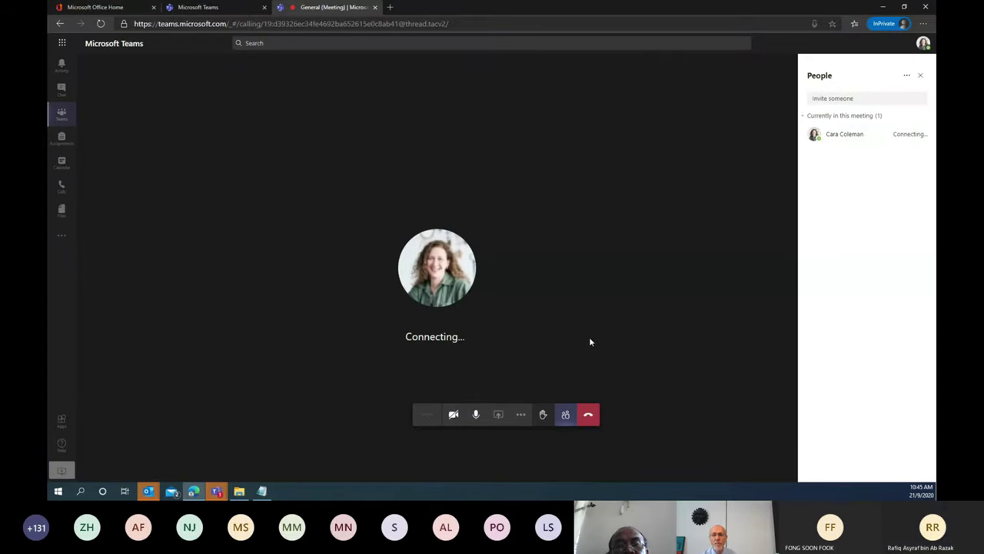
# - Show the scheduled Semester 1-DEMO meeting details and return to the running General channel meeting
pyautogui.click(227, 9)
pyautogui.click(277, 8)
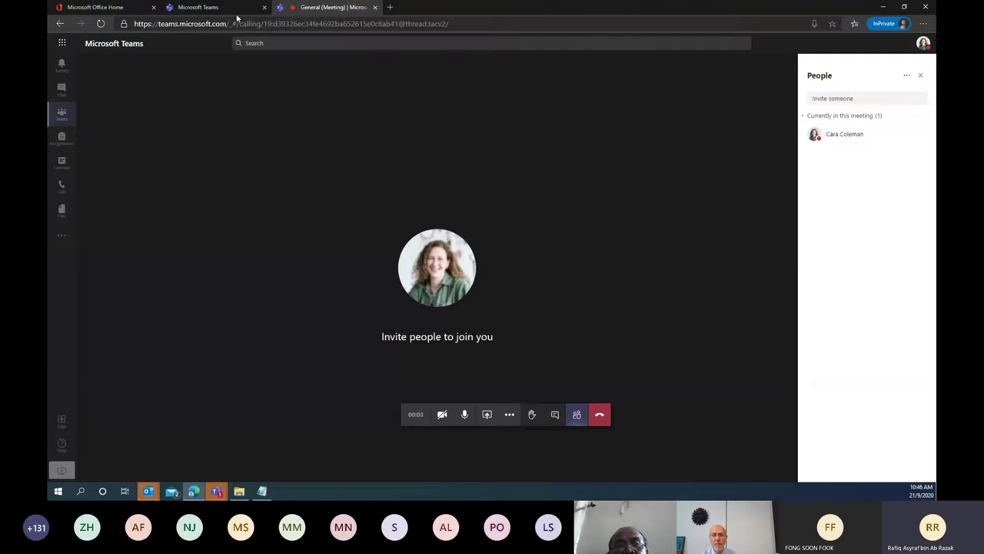
pyautogui.click(230, 7)
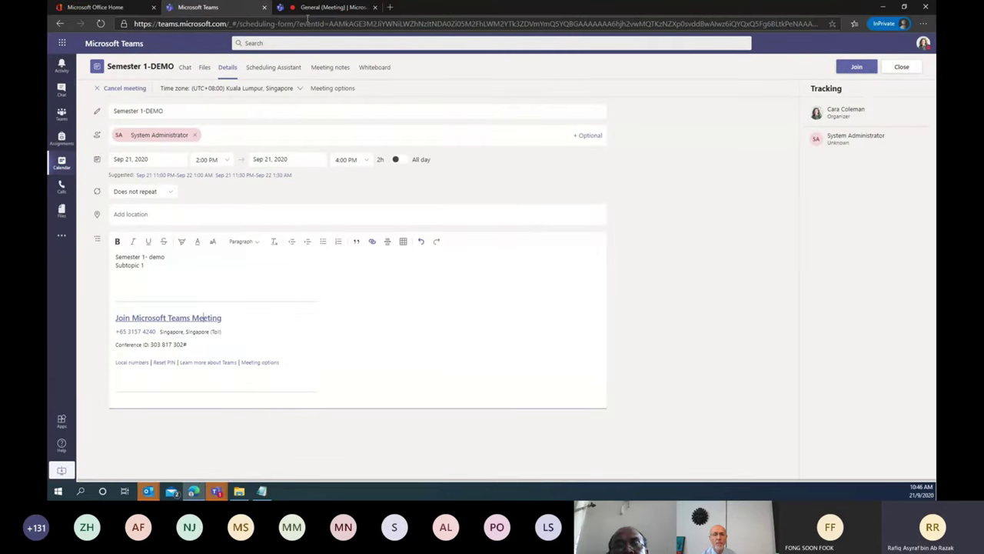
pyautogui.hotkey('ctrl', 'Tab')
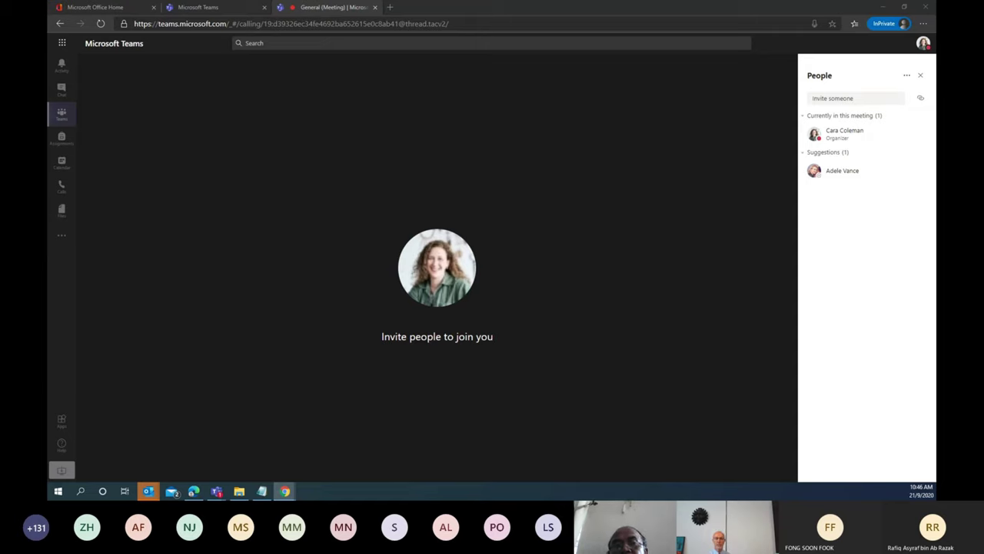
# - Switch to the student's Chrome incognito window and continue to Teams with the web app
pyautogui.moveTo(705, 336)
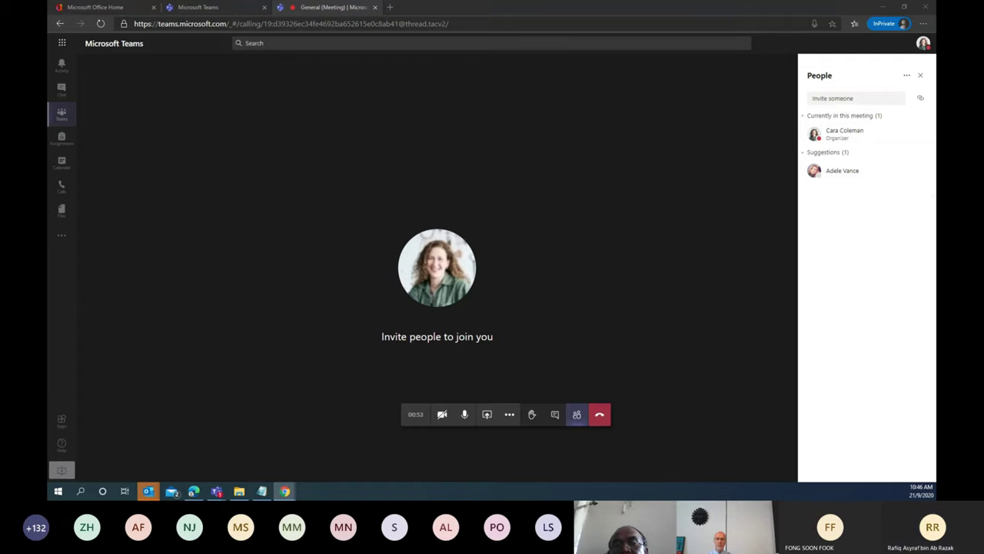
pyautogui.moveTo(411, 204); pyautogui.dragTo(525, 2)
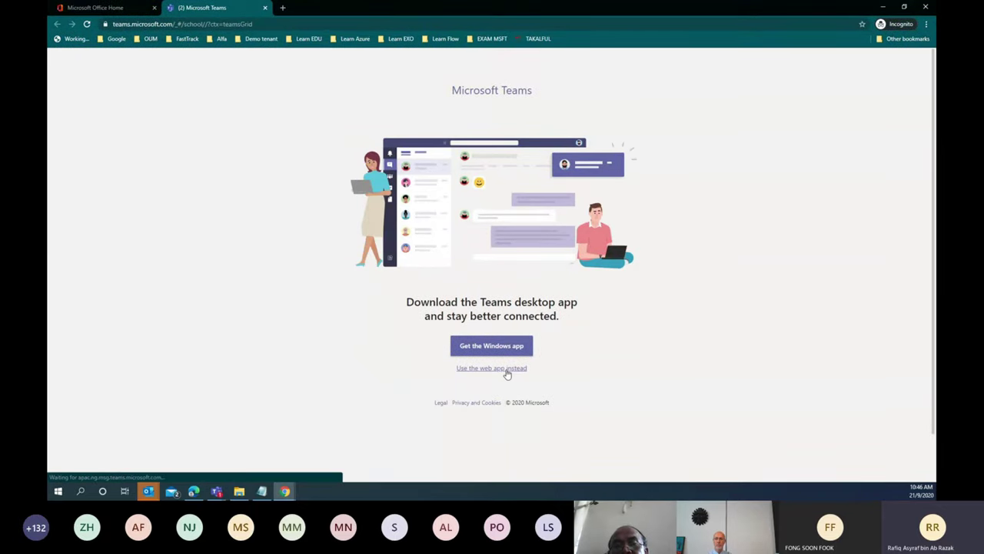
pyautogui.click(507, 369)
# - Arrange the teacher's meeting window and the student's Teams window side by side, and dismiss the student's introductory tip
pyautogui.moveTo(315, 4); pyautogui.dragTo(598, 21)
pyautogui.moveTo(403, 11); pyautogui.dragTo(169, 21)
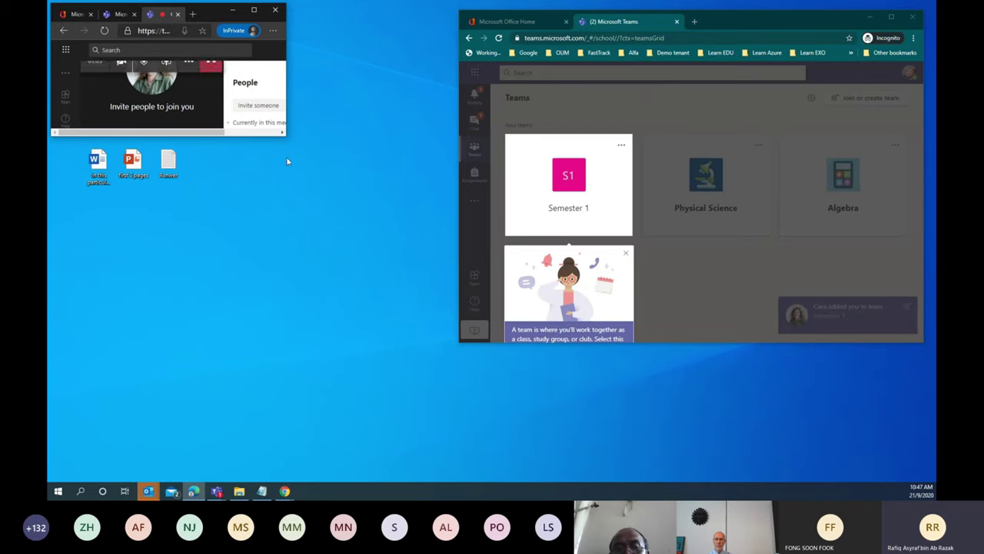
pyautogui.moveTo(283, 134); pyautogui.dragTo(467, 481)
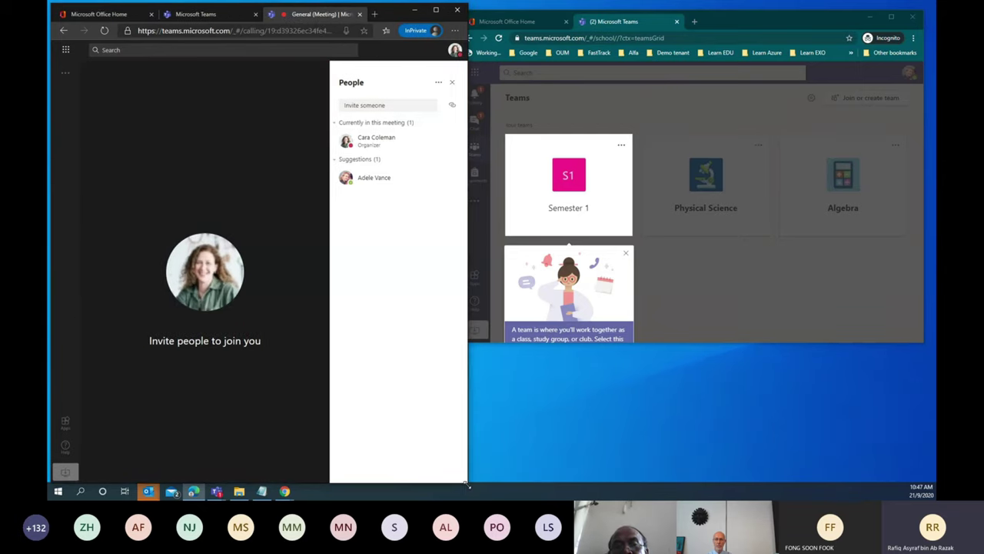
pyautogui.moveTo(736, 19); pyautogui.dragTo(707, 33)
pyautogui.moveTo(897, 26); pyautogui.dragTo(825, 41)
pyautogui.moveTo(718, 55); pyautogui.dragTo(754, 15)
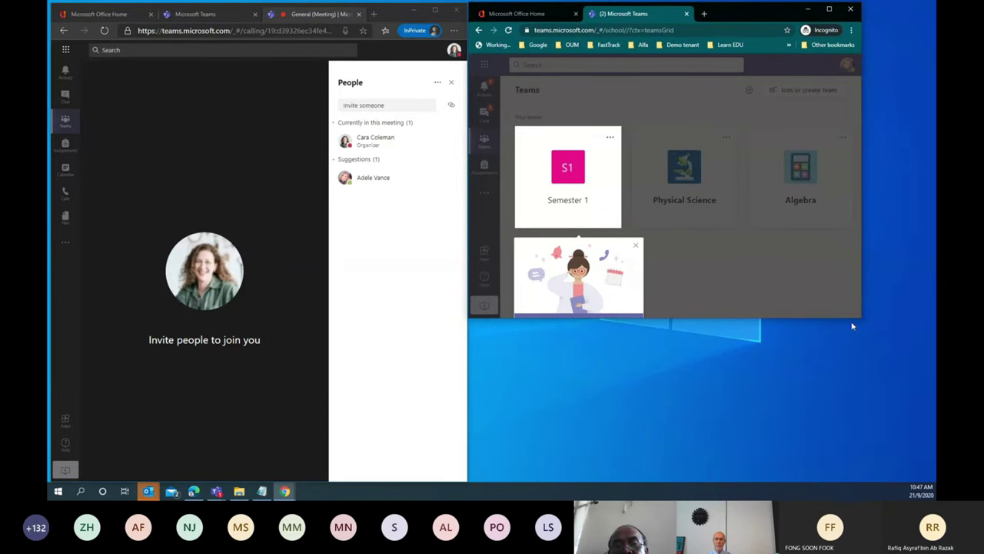
pyautogui.moveTo(859, 321); pyautogui.dragTo(935, 482)
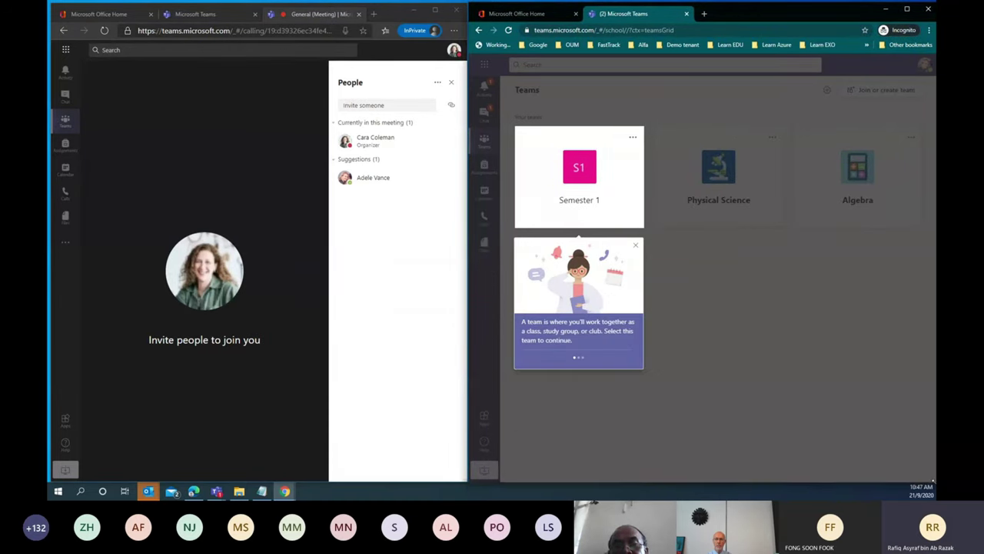
pyautogui.click(635, 243)
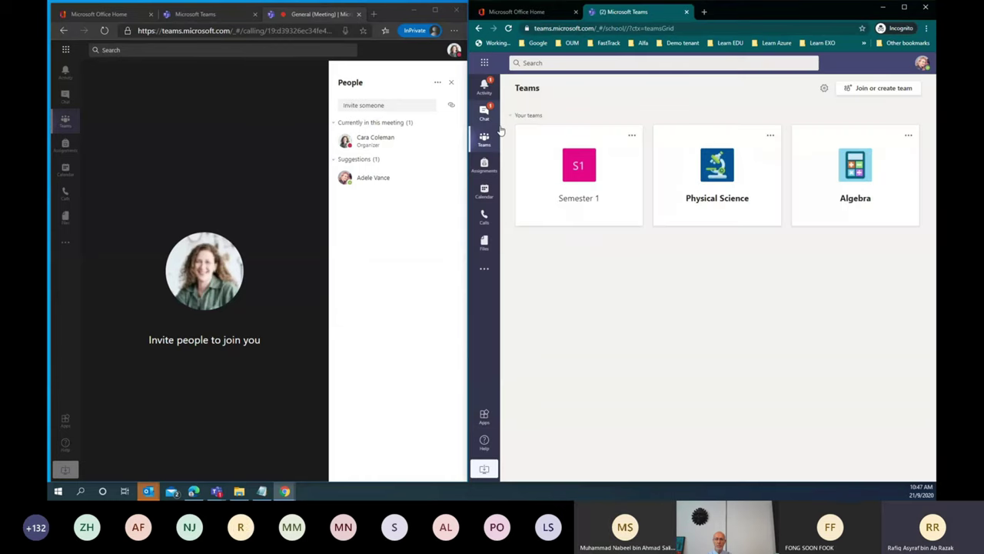
# - Change the student's Teams layout to List so the Semester 1 General channel opens with its running meeting
pyautogui.click(825, 88)
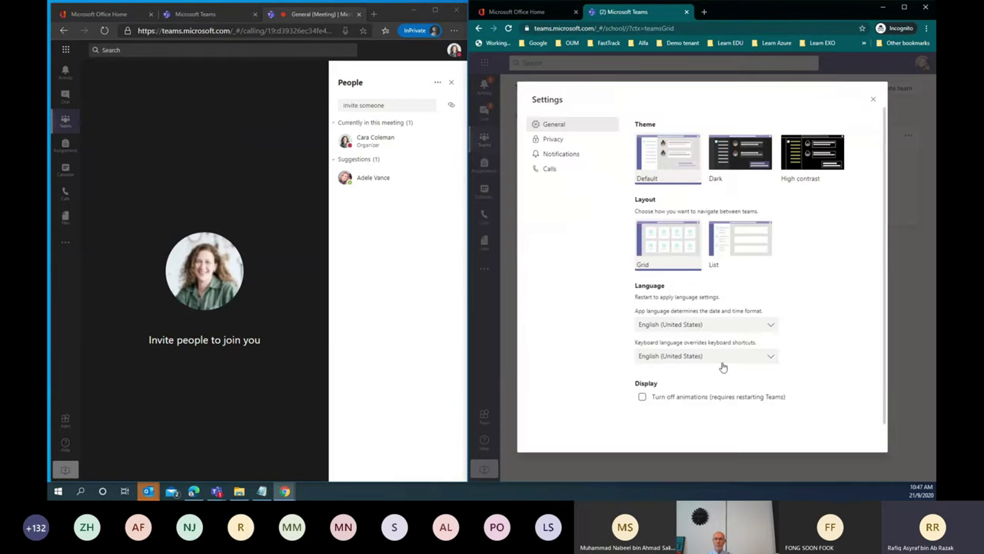
pyautogui.click(740, 244)
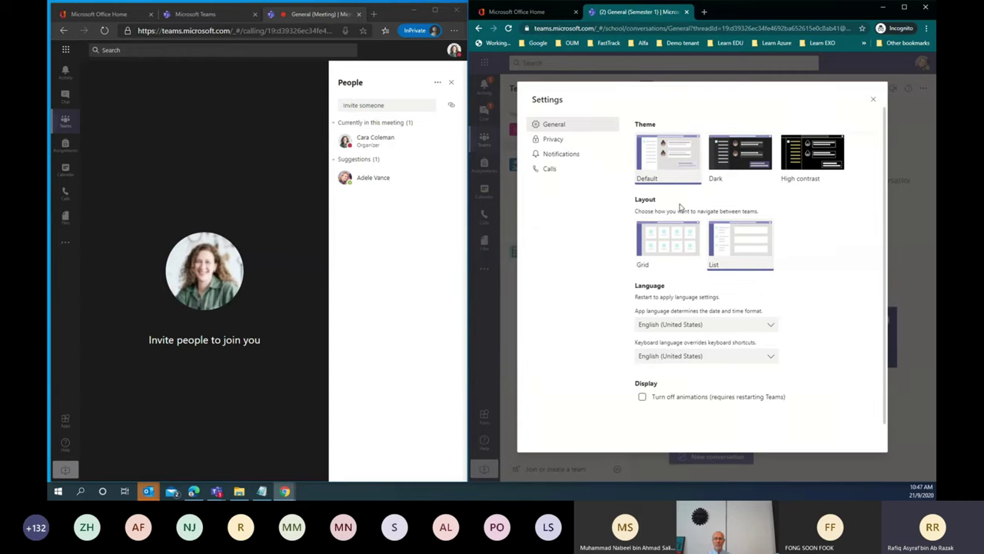
pyautogui.click(876, 98)
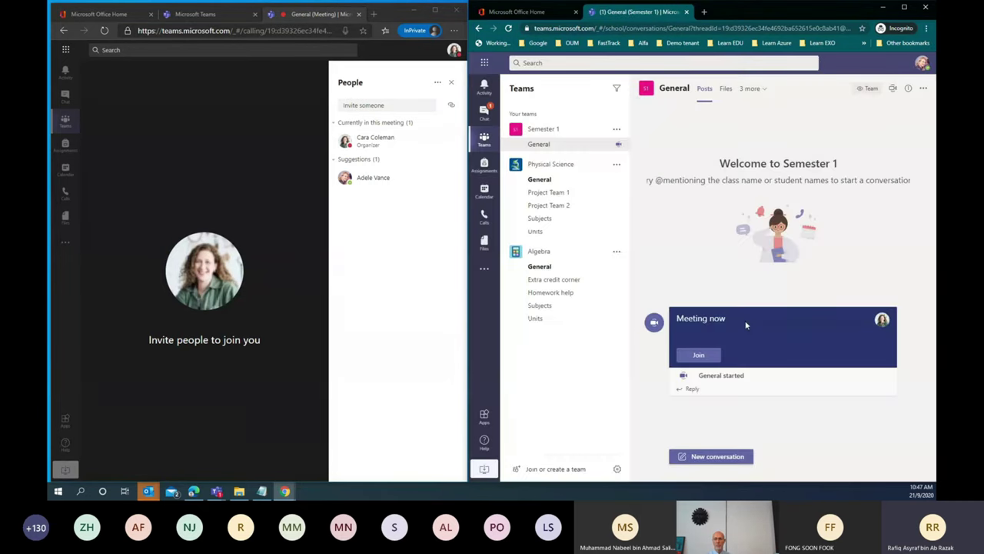
# - Show the account menus of the student and the teacher to identify who is signed in to each window
pyautogui.click(922, 62)
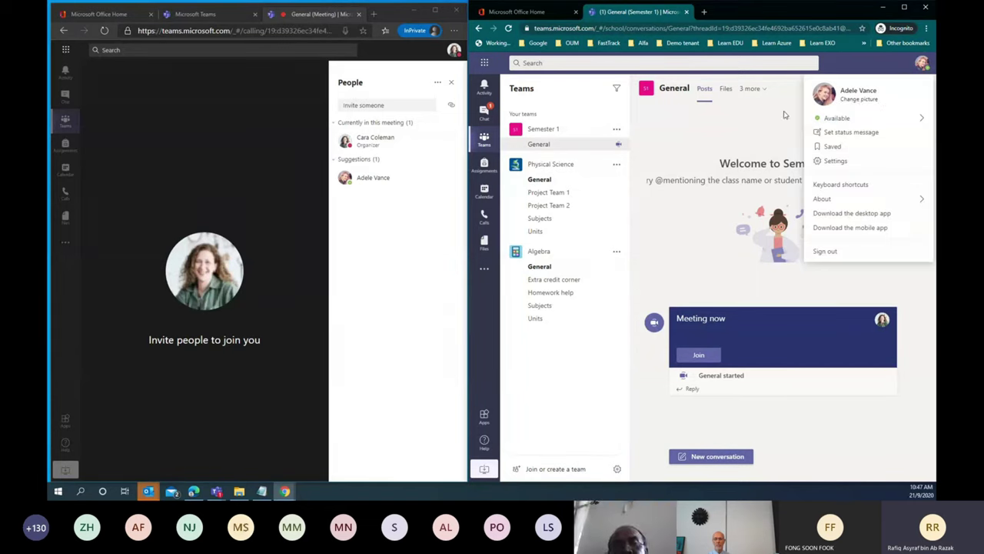
pyautogui.click(676, 82)
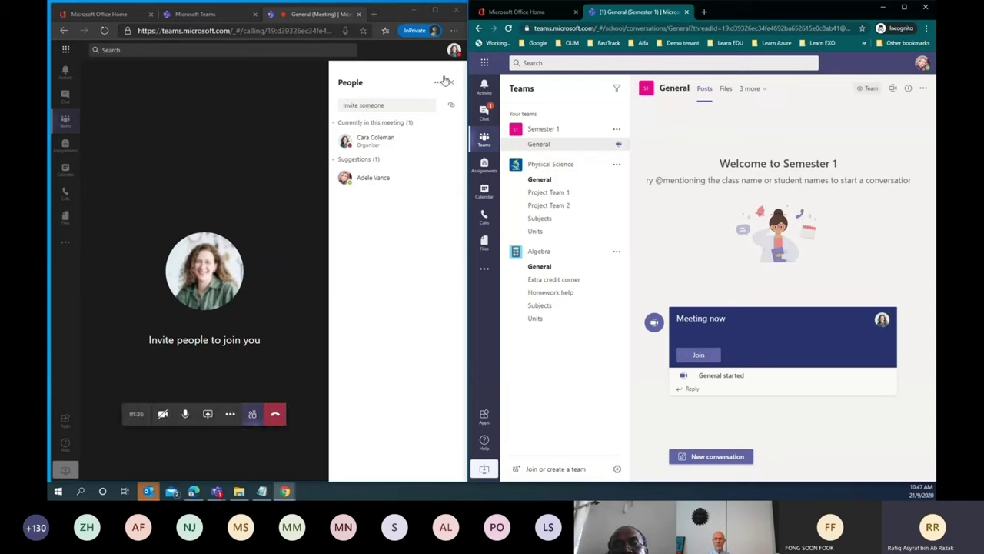
pyautogui.click(454, 51)
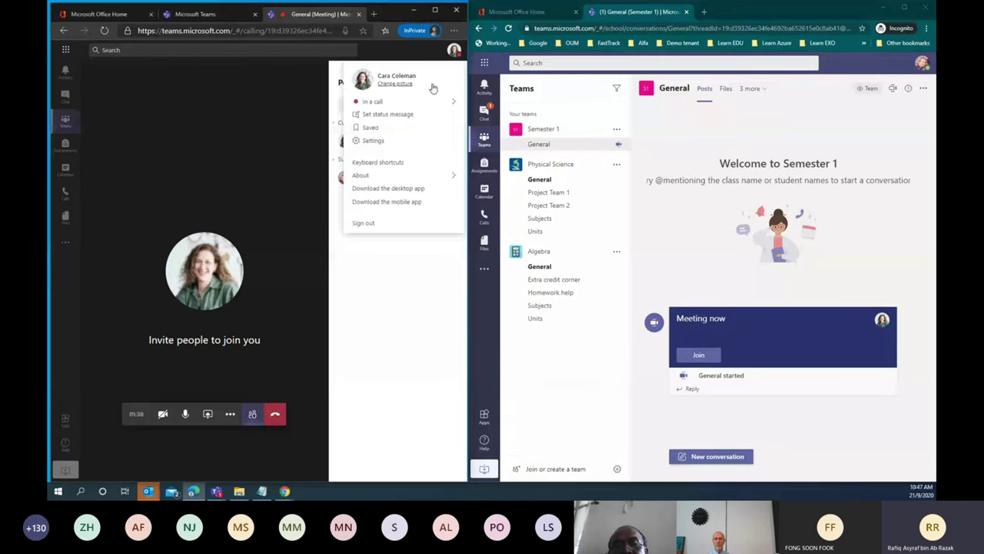
pyautogui.moveTo(390, 102)
pyautogui.click(256, 122)
# - Close the teacher's participant list and end the running General channel meeting
pyautogui.click(451, 82)
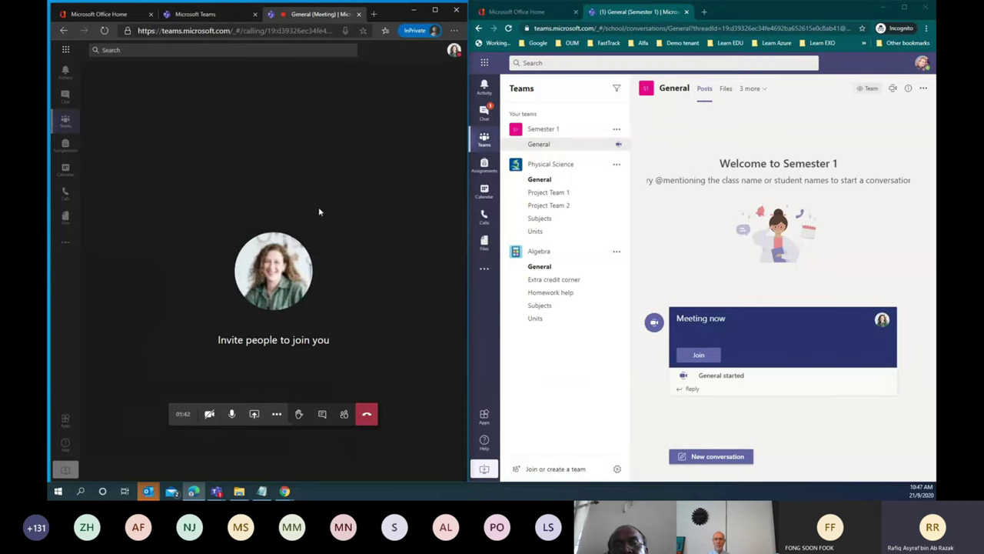
pyautogui.click(367, 414)
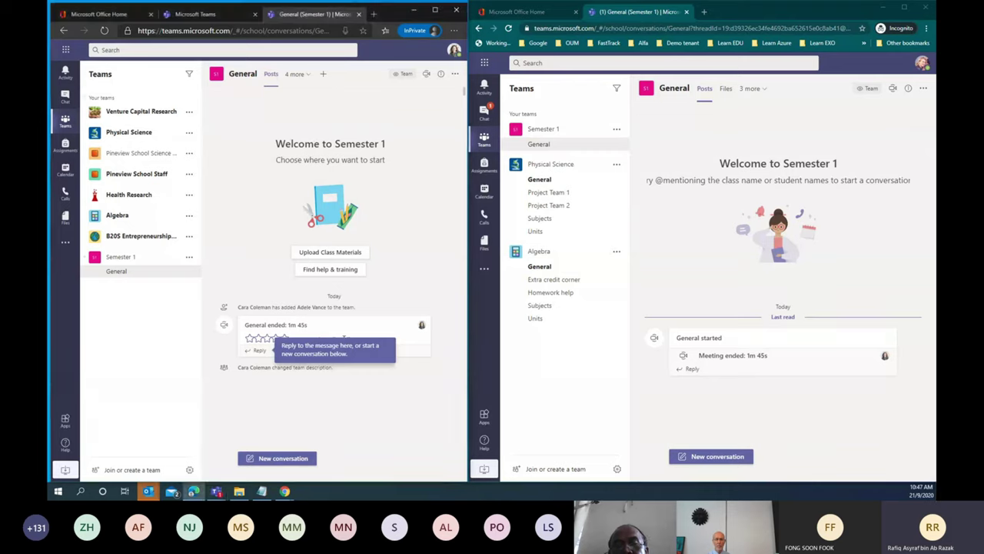
# - Post the message "hello we will meet now to discuss" as a new conversation in the teacher's General channel
pyautogui.click(308, 459)
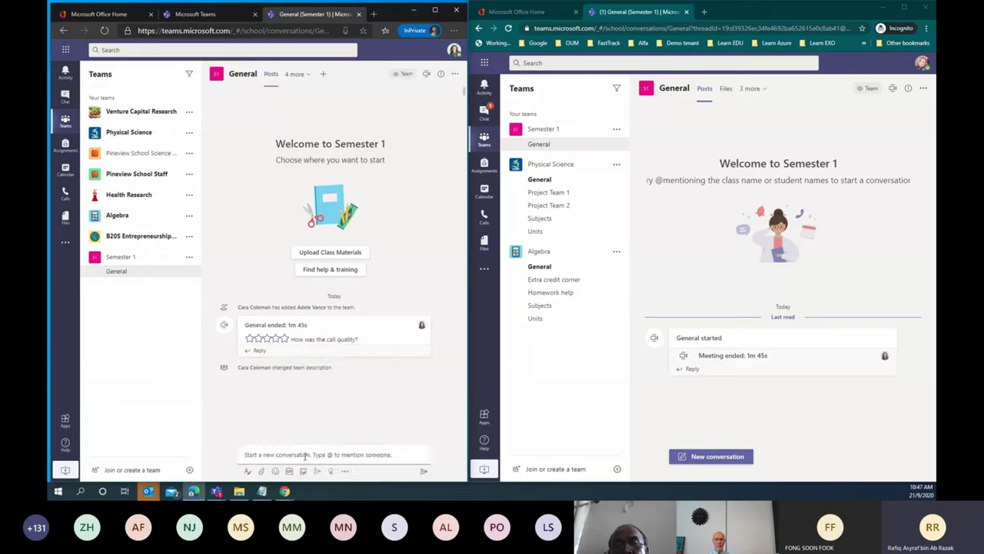
pyautogui.write('H')
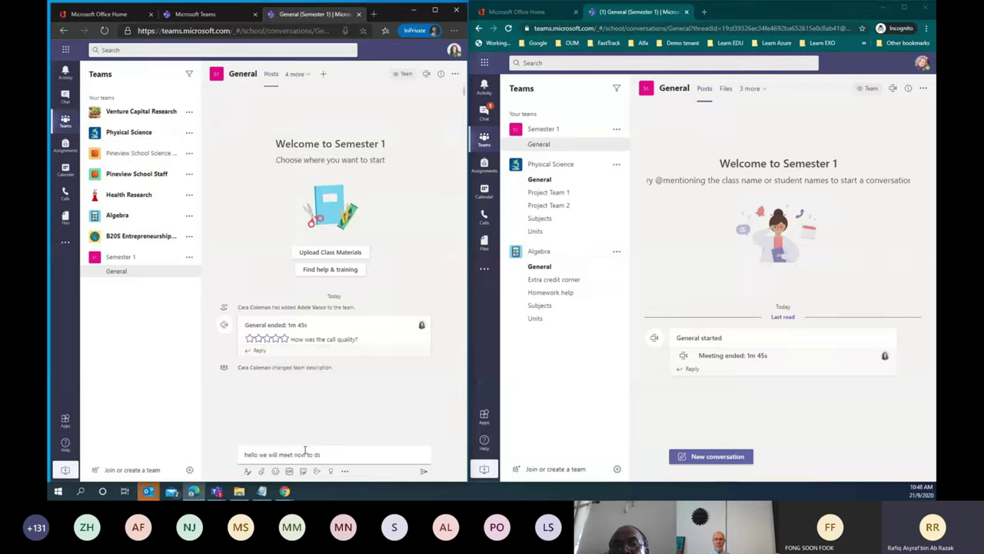
pyautogui.write('s')
pyautogui.press('BackSpace')
pyautogui.press('BackSpace')
pyautogui.write('iscuss')
pyautogui.press('Return')
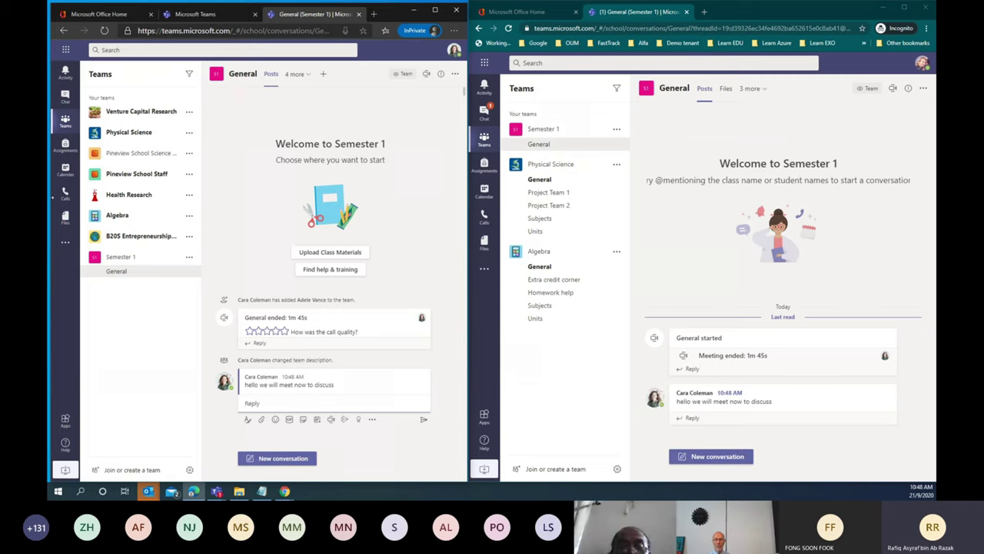
# - Start another instant meeting from the teacher's General channel with the camera turned off
pyautogui.click(426, 74)
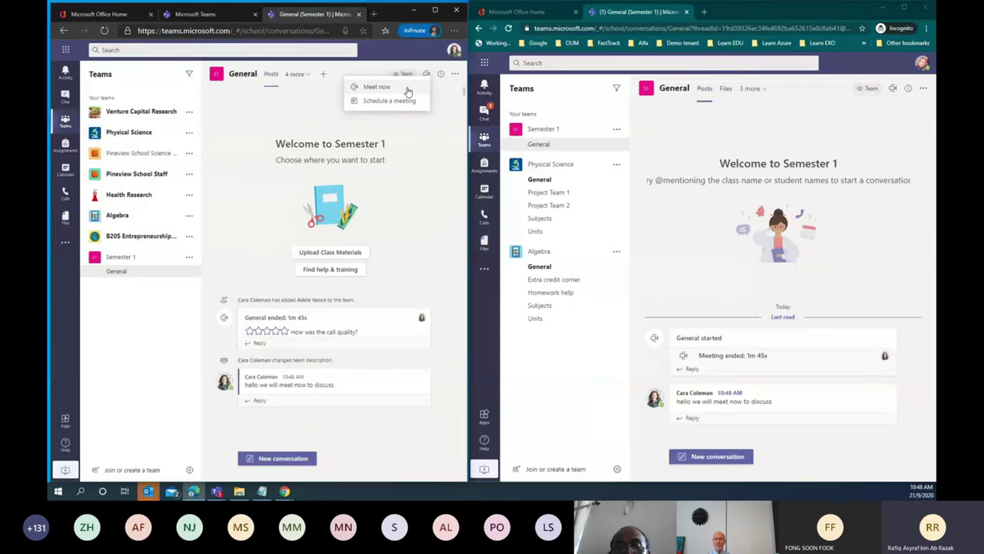
pyautogui.click(377, 87)
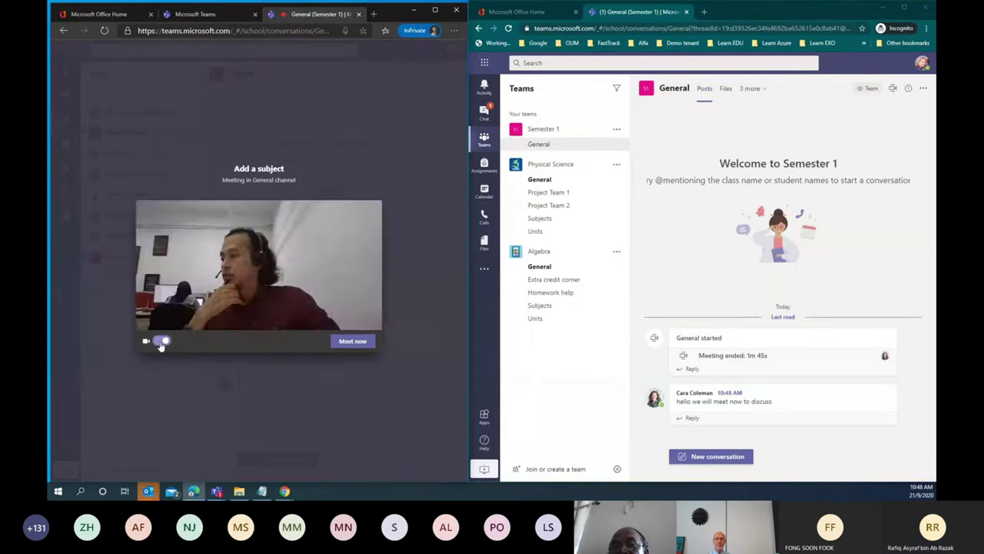
pyautogui.hotkey('ctrl', 'shift', 'o')
pyautogui.click(354, 341)
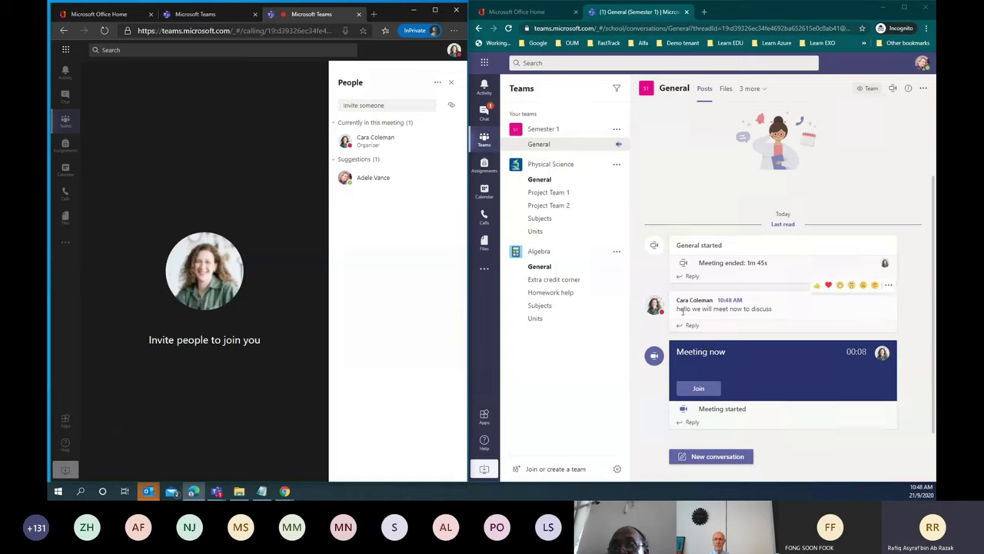
# - As the student, react to the teacher's message with a thumbs-up and join the meeting, allowing microphone and camera access
pyautogui.click(817, 284)
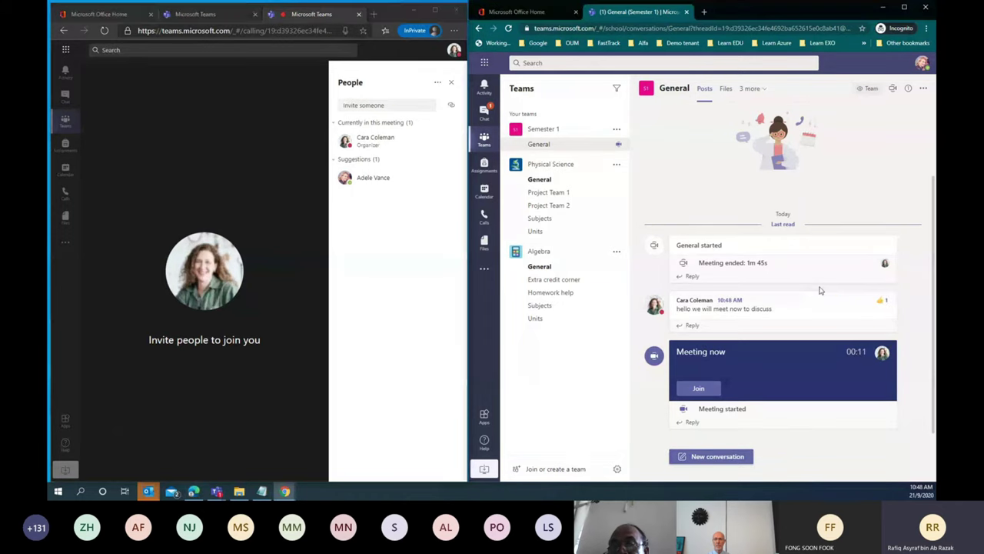
pyautogui.click(701, 388)
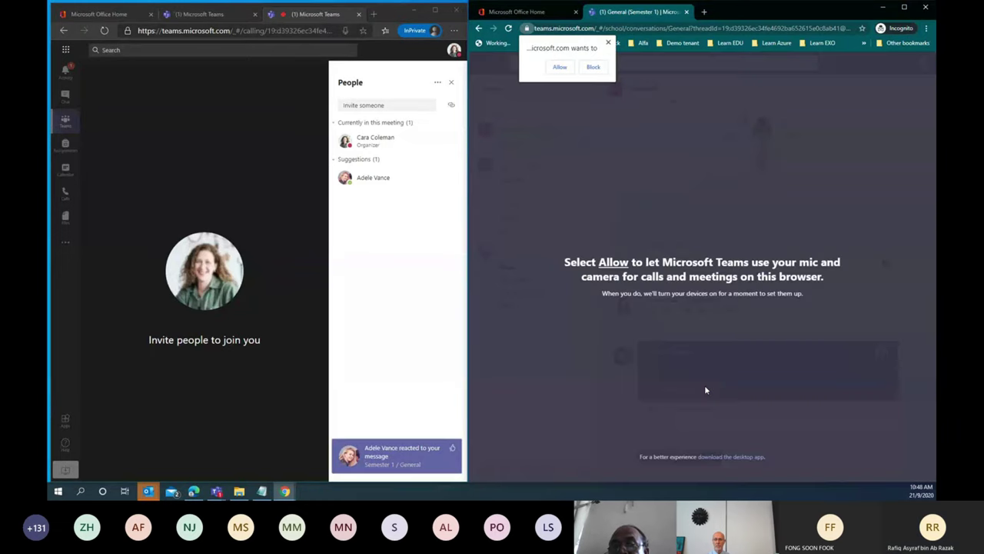
pyautogui.click(552, 70)
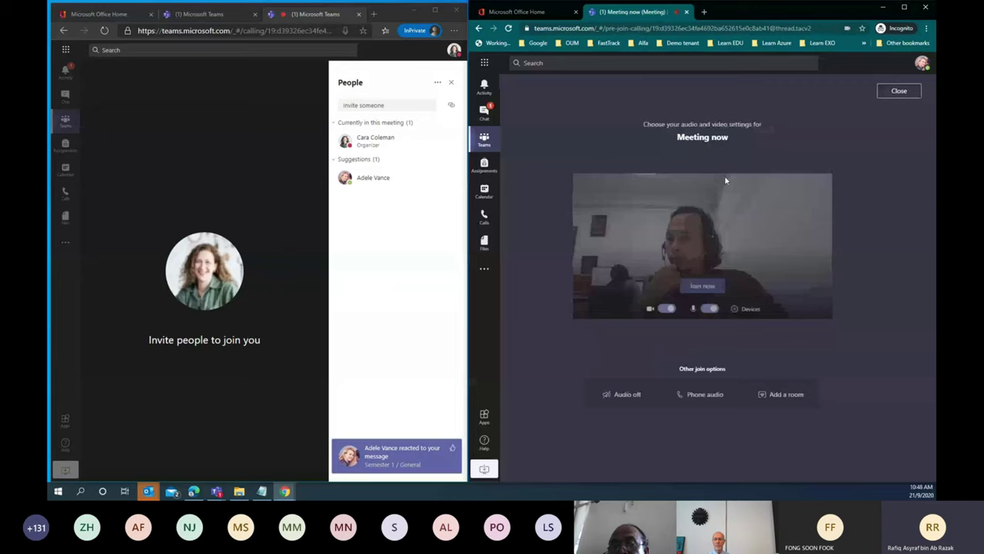
pyautogui.click(702, 286)
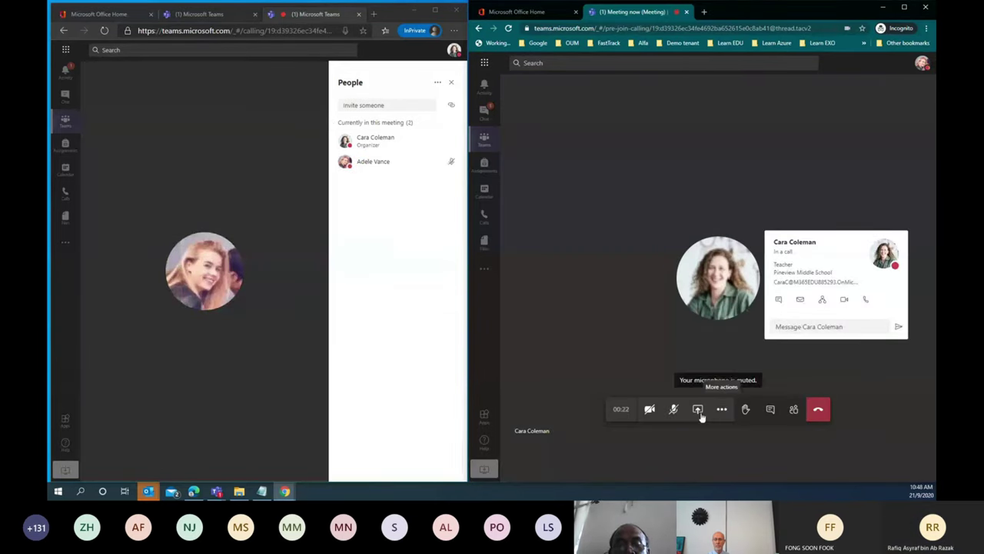
# - Close the teacher's participant list and leave the meeting from both the teacher and student accounts
pyautogui.click(239, 391)
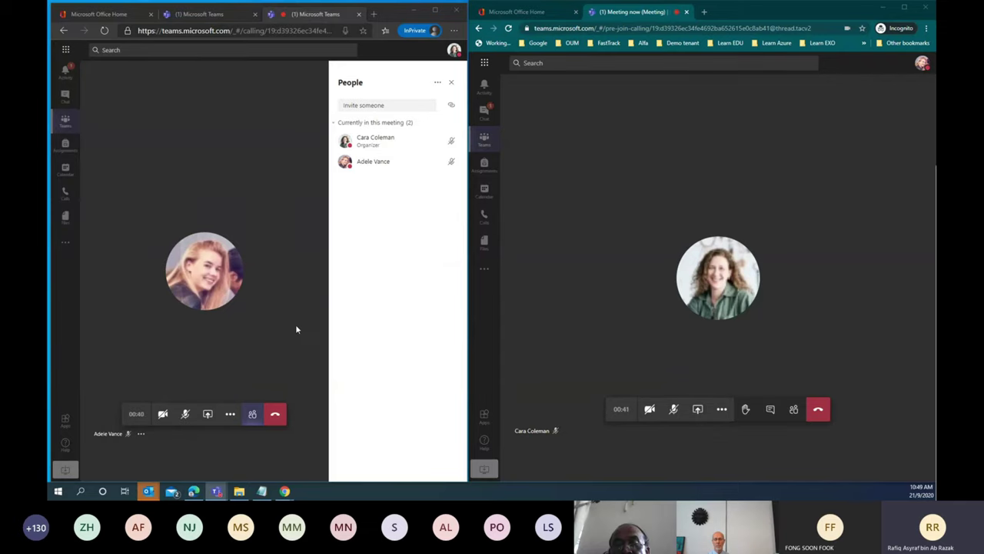
pyautogui.click(451, 82)
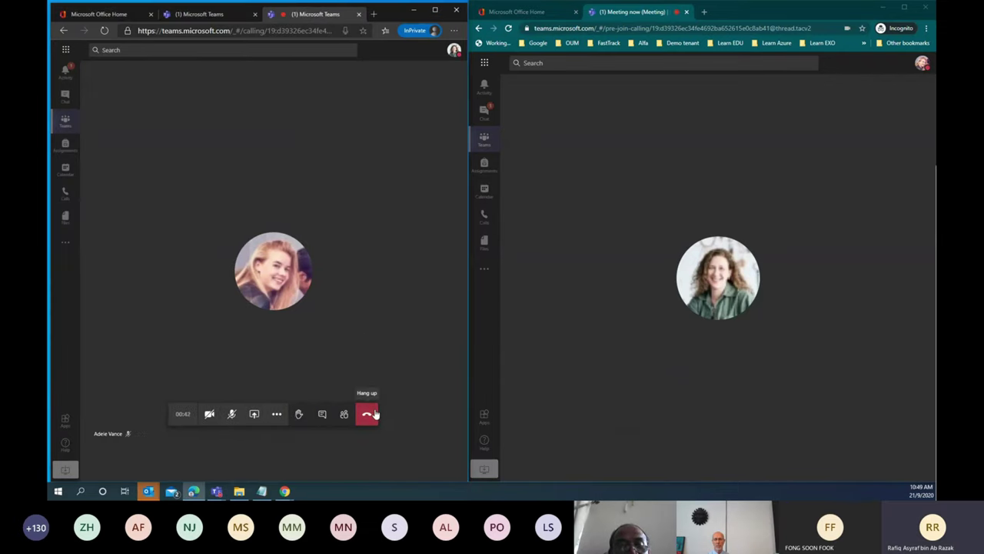
pyautogui.click(372, 413)
pyautogui.click(818, 408)
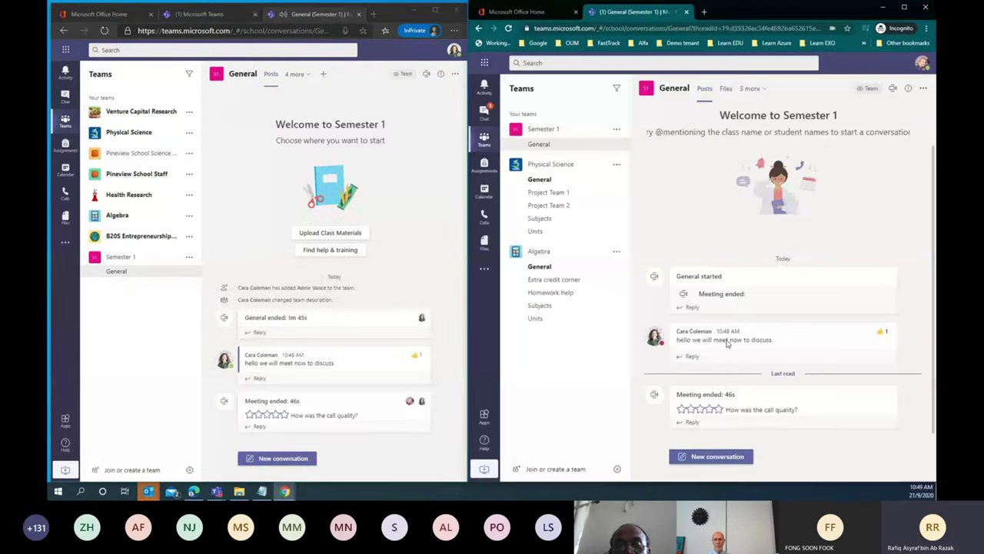
# - Maximize the teacher's window and show the Assignments and Grades pages of the Semester 1 General channel
pyautogui.click(434, 10)
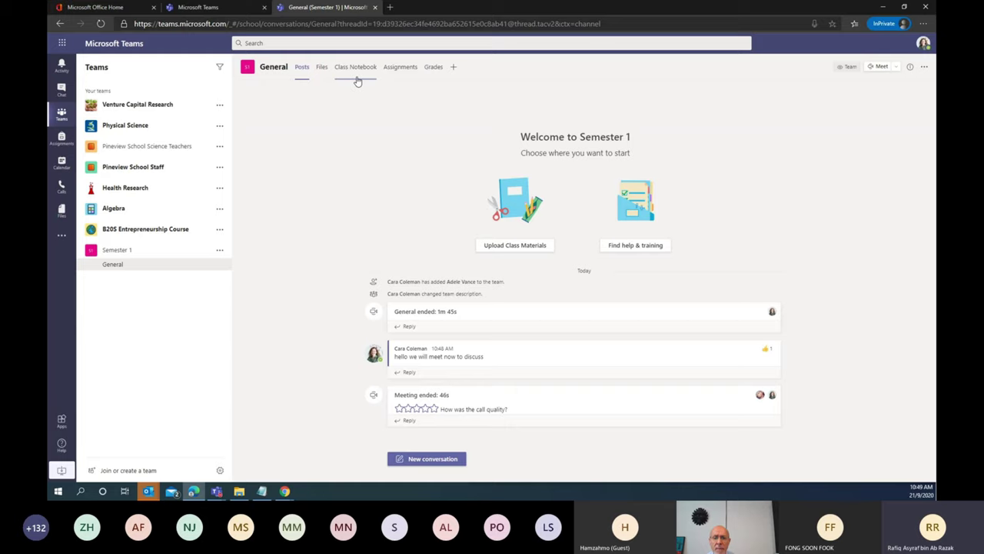
pyautogui.click(396, 77)
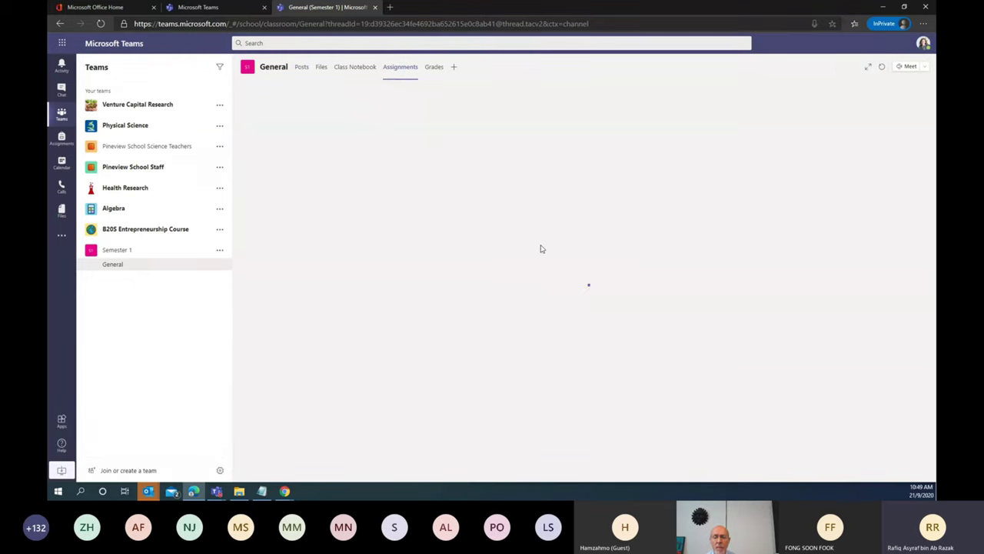
pyautogui.click(434, 71)
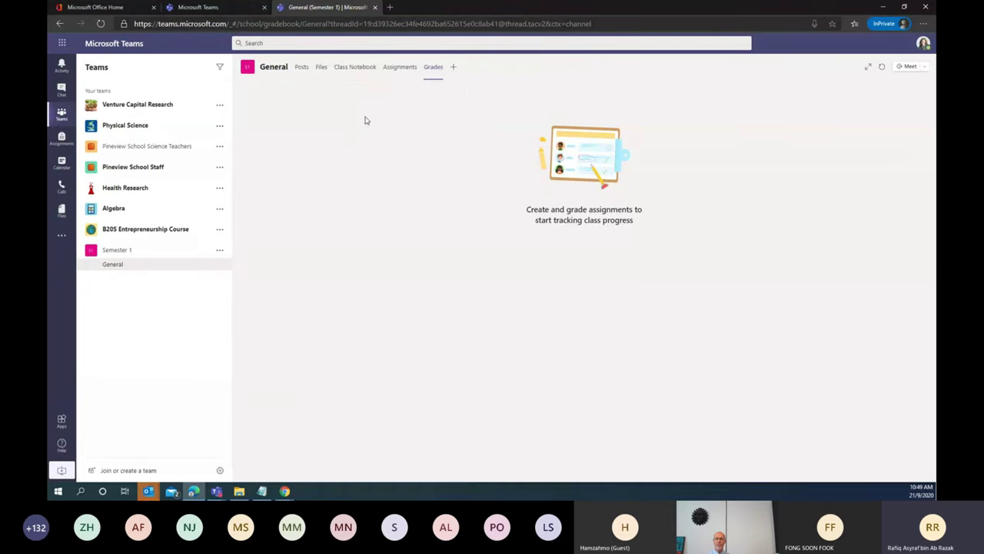
# - Start setting up a new live event from the teacher's calendar
pyautogui.click(63, 171)
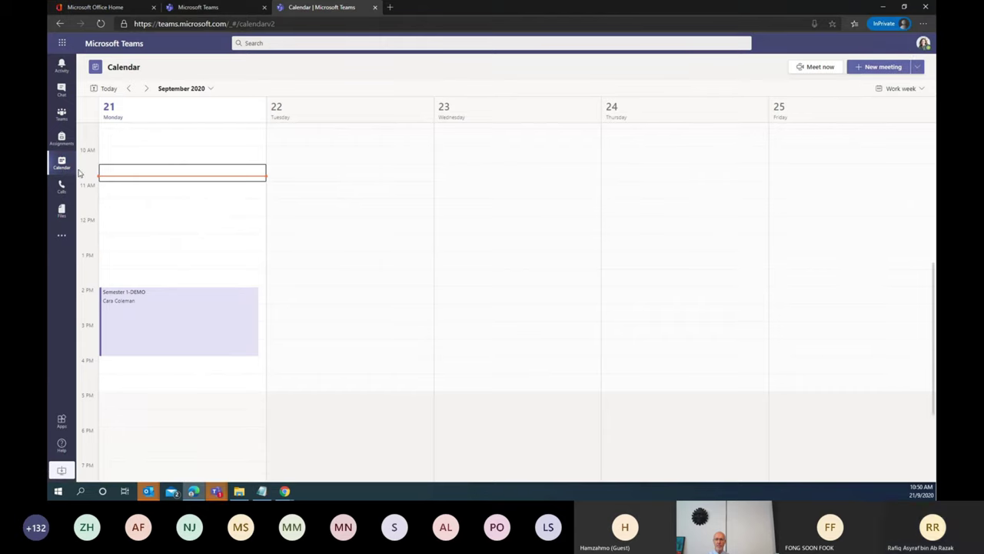
pyautogui.click(917, 67)
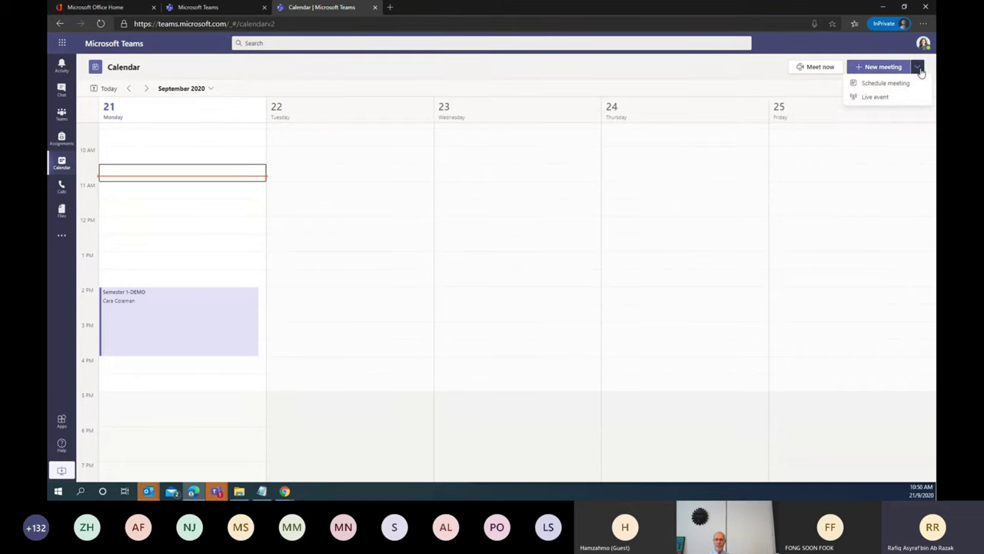
pyautogui.click(876, 98)
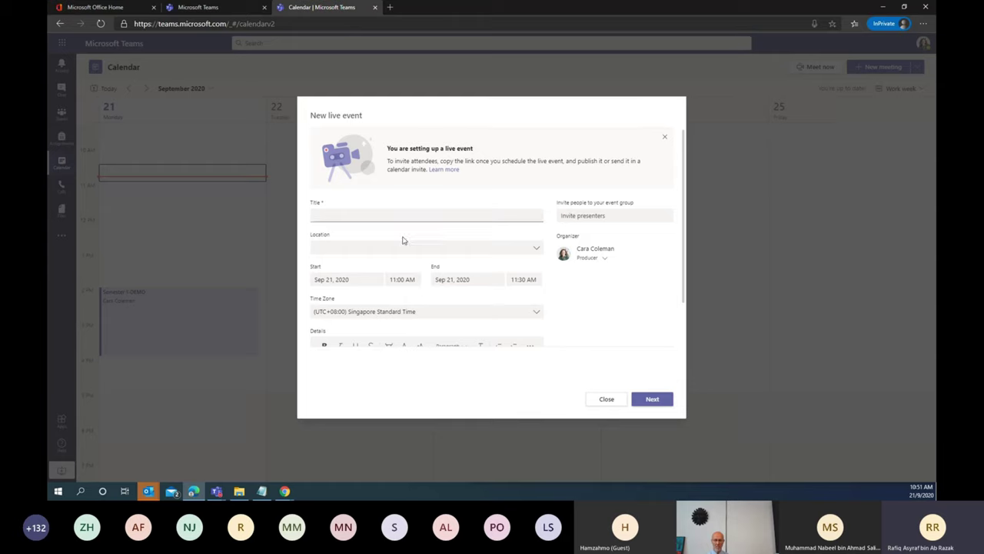
# - Look through the live event form, title the event "test demo" and invite the student to the event group as presenter
pyautogui.hotkey('alt', 'Tab')
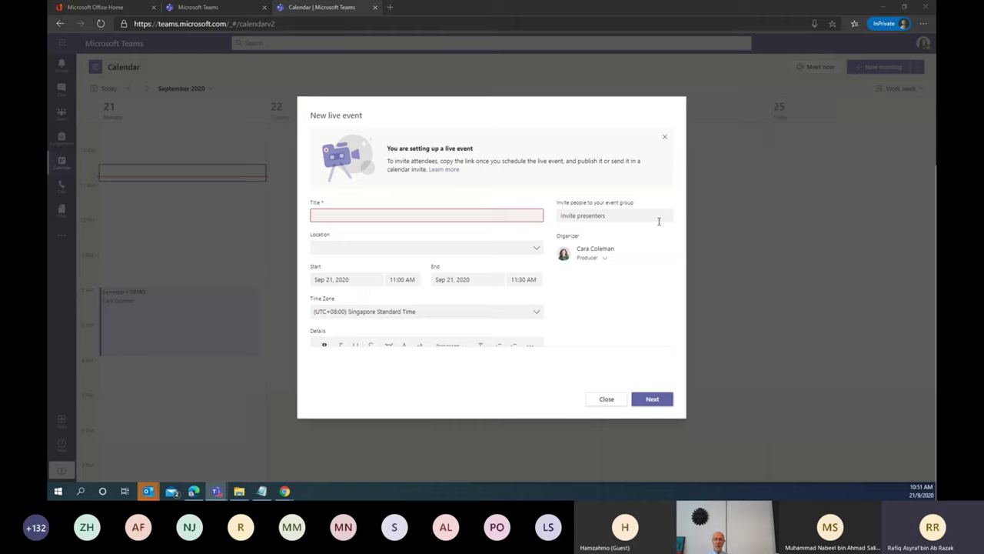
pyautogui.click(587, 216)
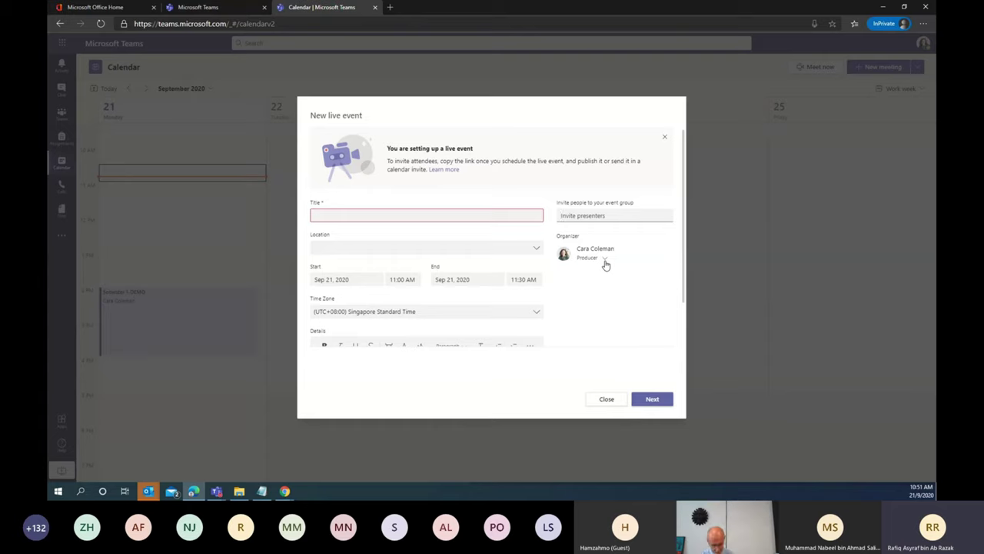
pyautogui.scroll(-2, 573, 287)
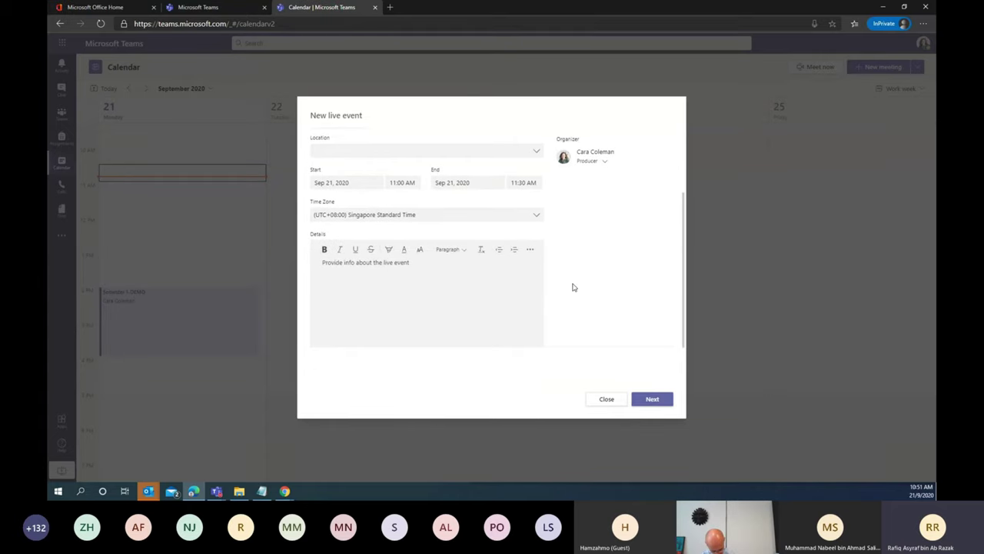
pyautogui.scroll(2, 573, 286)
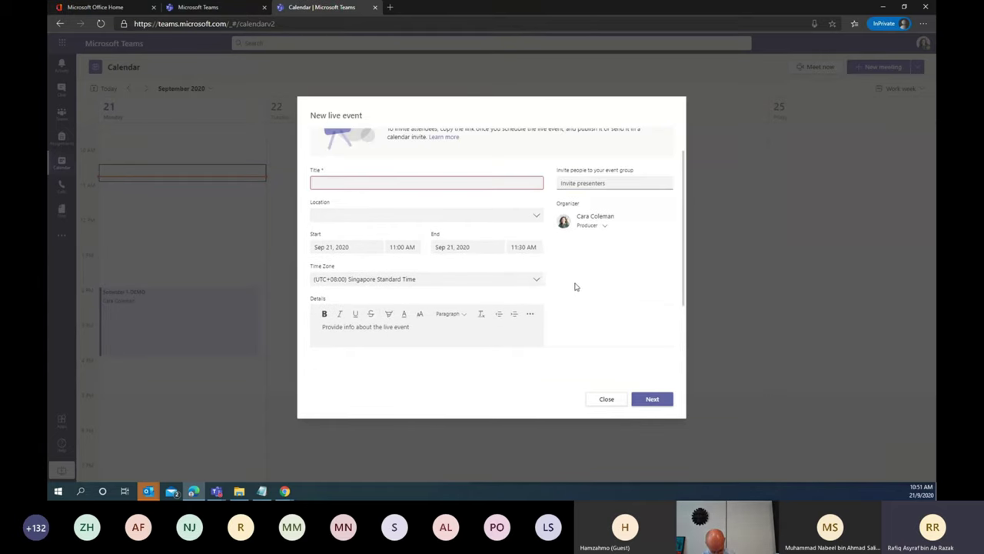
pyautogui.scroll(-2, 546, 268)
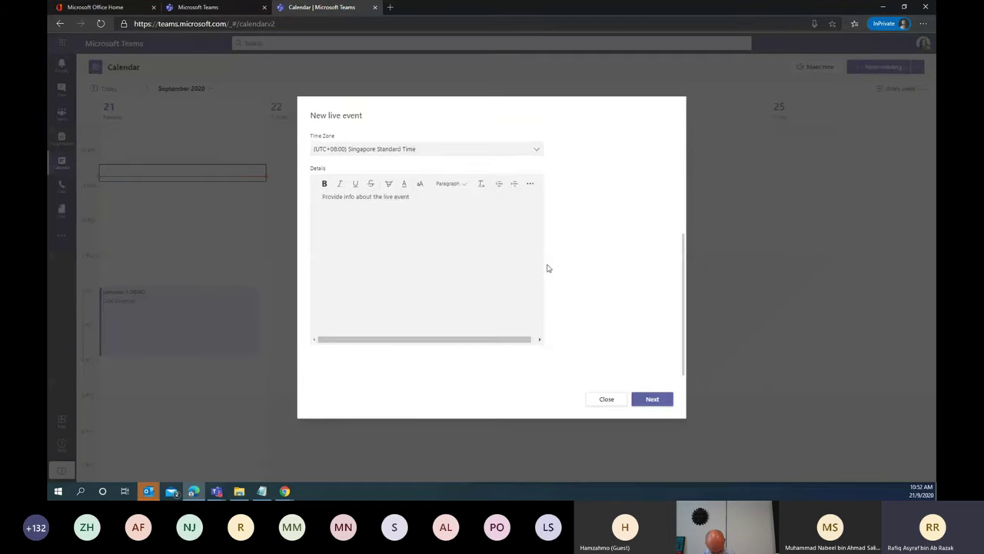
pyautogui.scroll(3, 546, 268)
pyautogui.click(340, 215)
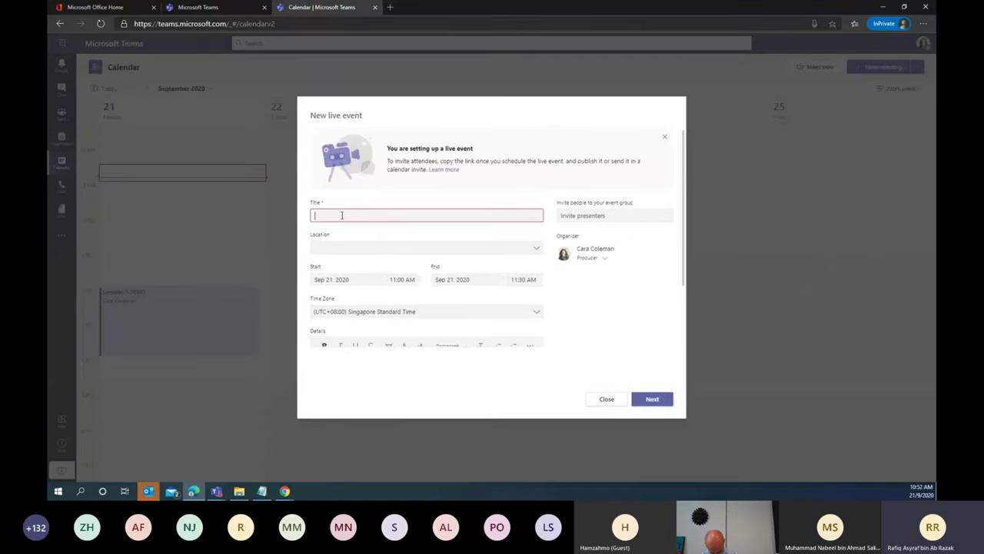
pyautogui.write('test demo')
pyautogui.click(606, 215)
pyautogui.write('adele')
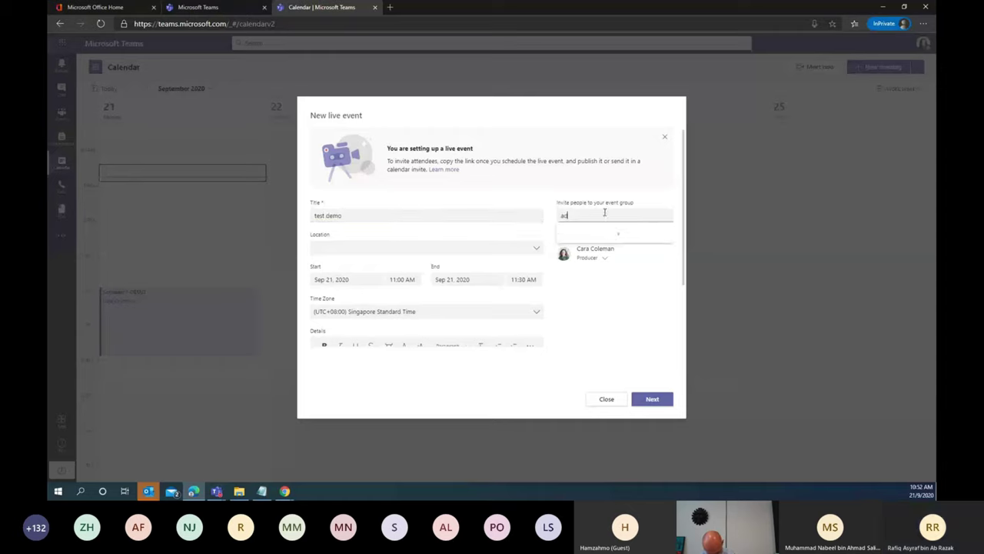
pyautogui.click(615, 231)
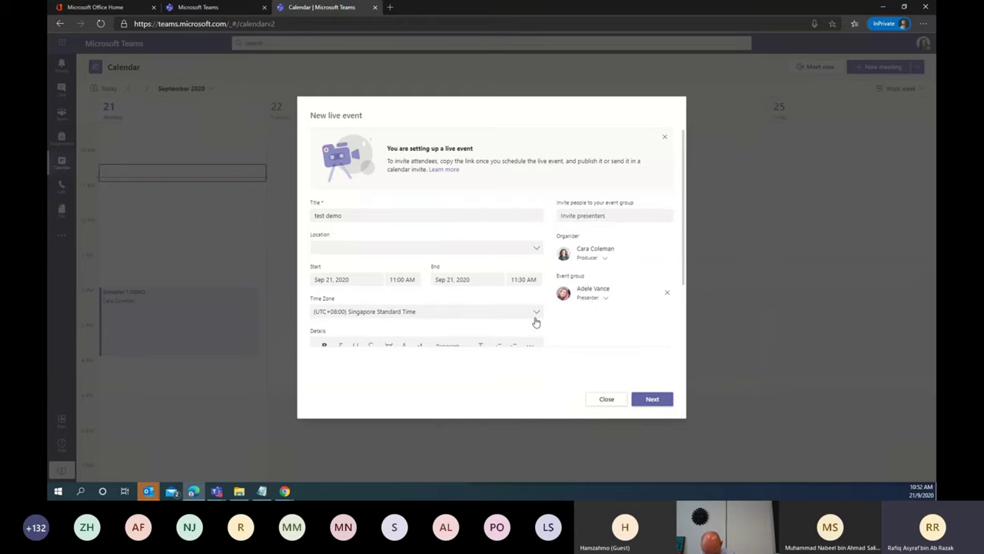
# - Continue from the event details to the live event's permissions and production options, and enable Q&A
pyautogui.scroll(-1, 533, 318)
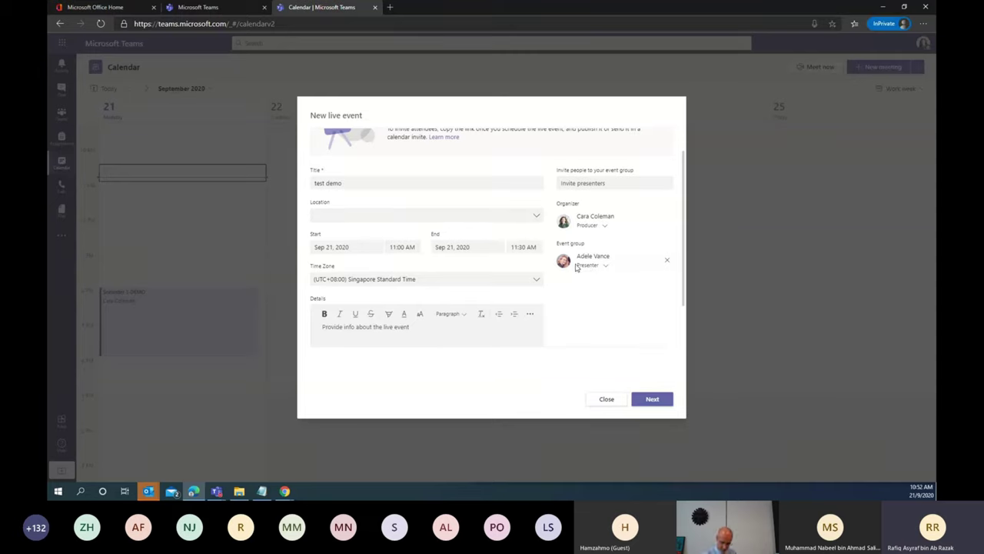
pyautogui.scroll(-2, 583, 269)
pyautogui.click(652, 402)
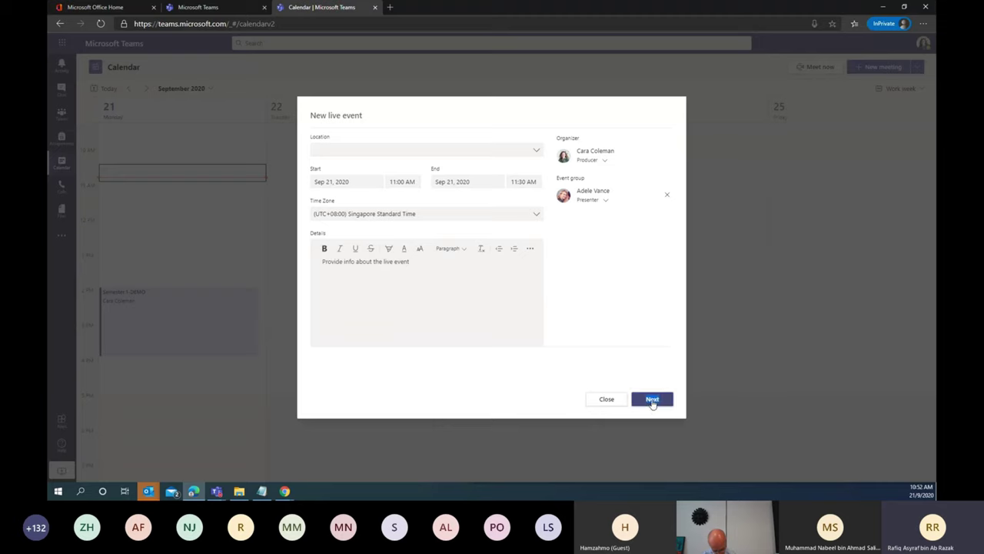
pyautogui.click(650, 398)
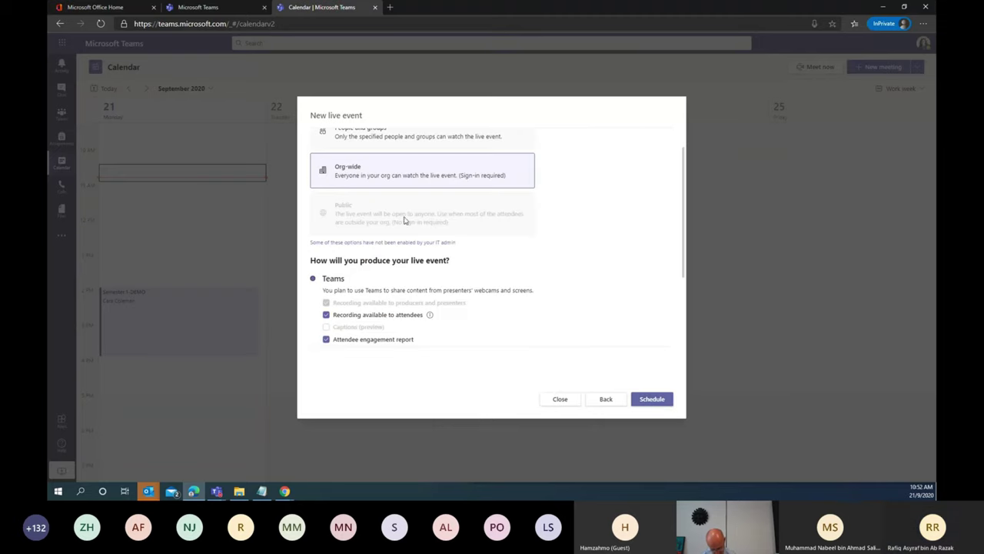
pyautogui.scroll(1, 405, 253)
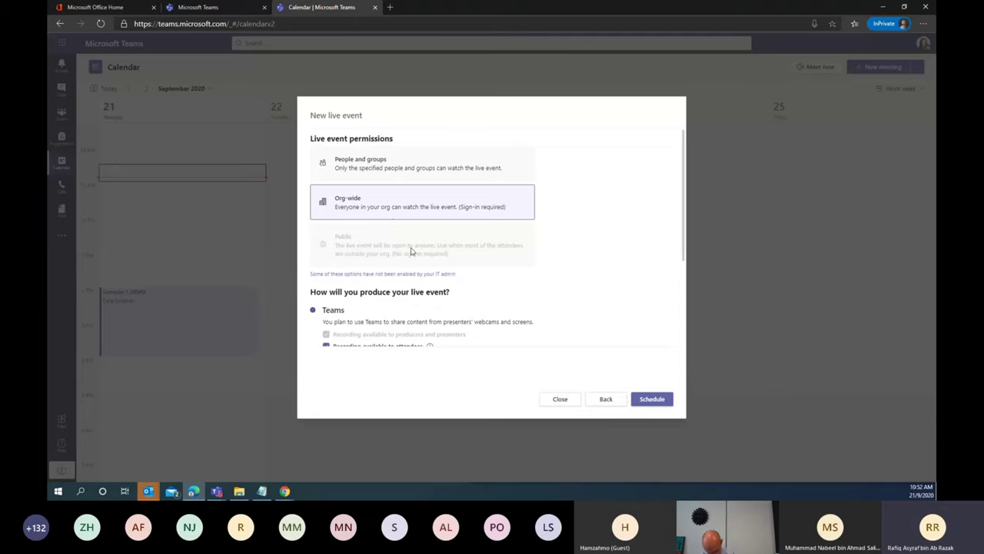
pyautogui.scroll(-1, 411, 251)
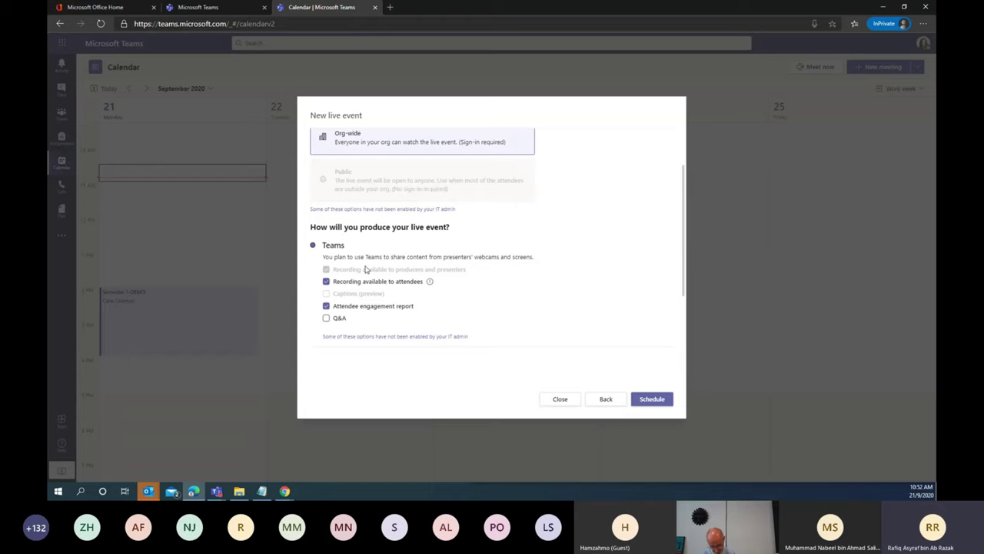
pyautogui.scroll(-1, 359, 263)
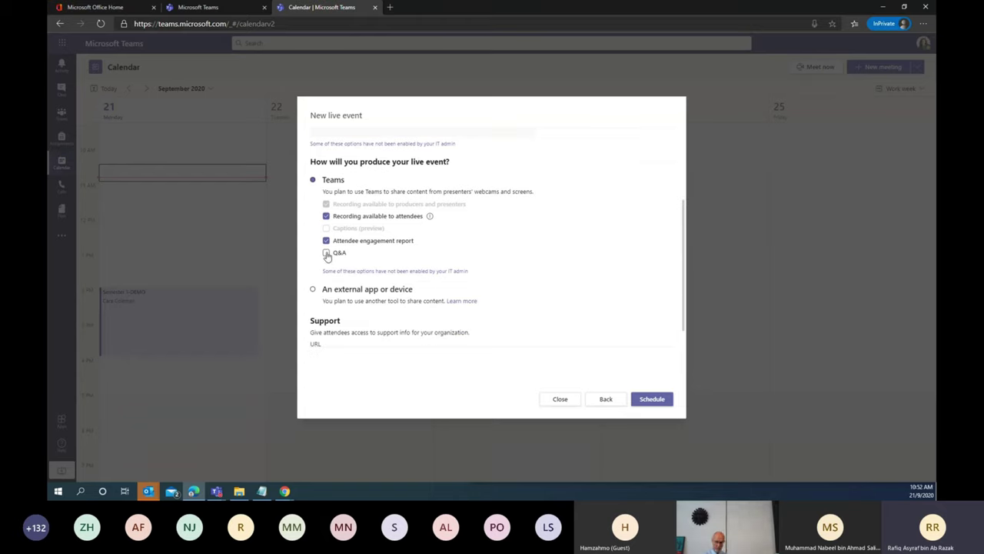
pyautogui.click(327, 256)
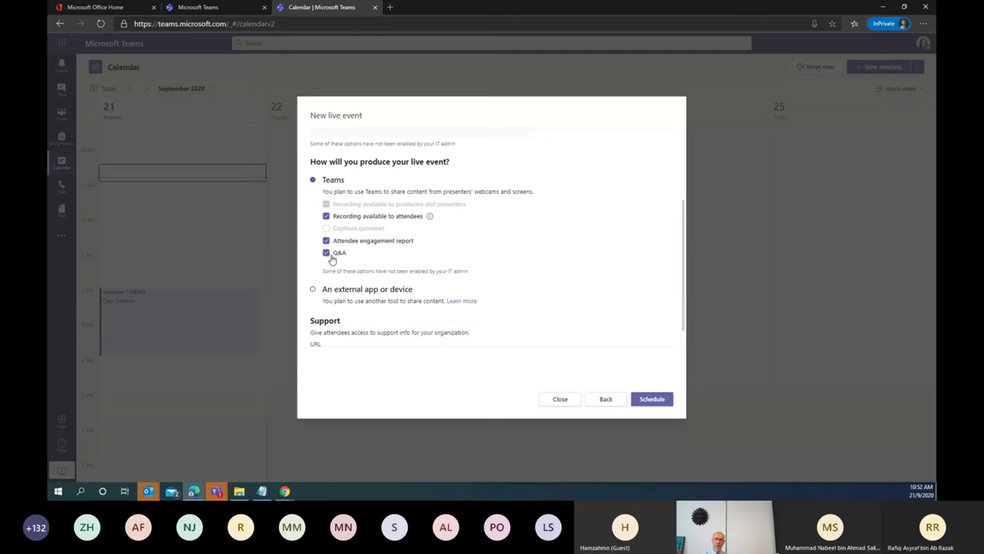
# - Look through the remaining production and support options, return to the event details and discard the live event
pyautogui.scroll(-2, 335, 257)
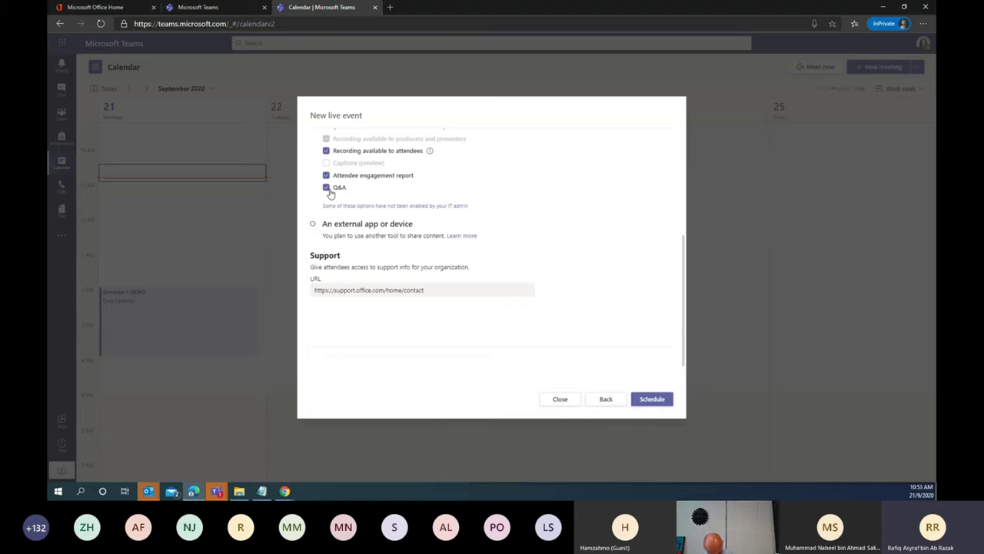
pyautogui.scroll(2, 330, 192)
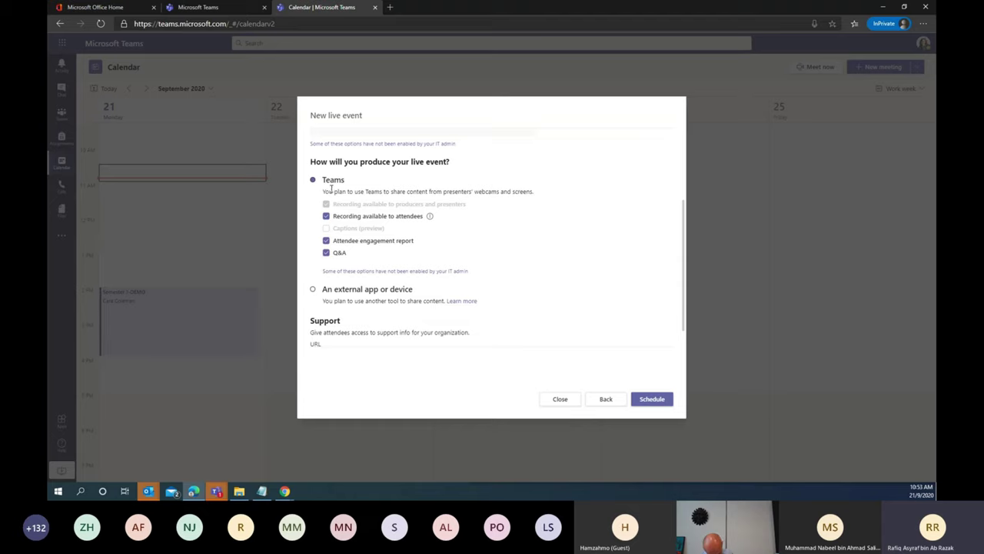
pyautogui.scroll(-3, 331, 189)
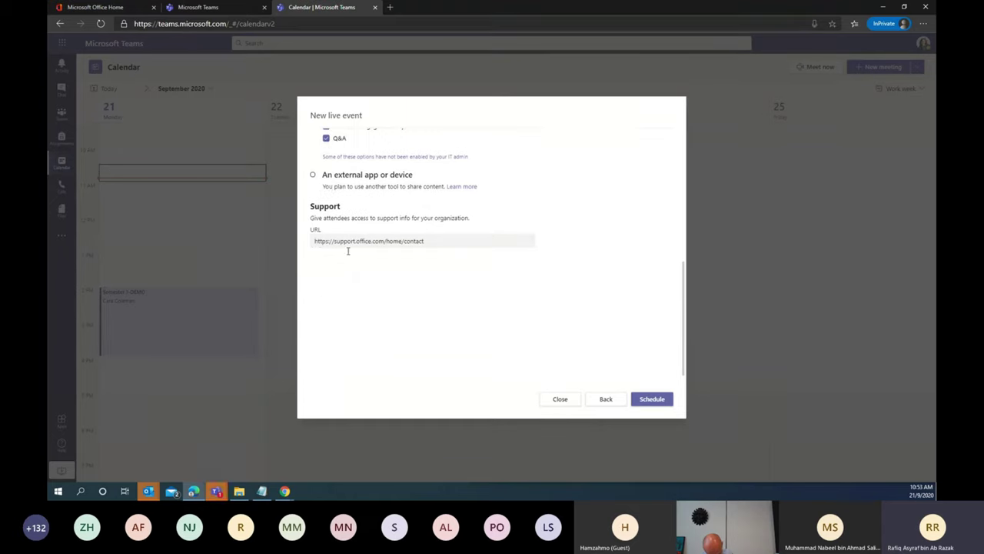
pyautogui.scroll(3, 348, 251)
pyautogui.scroll(3, 413, 182)
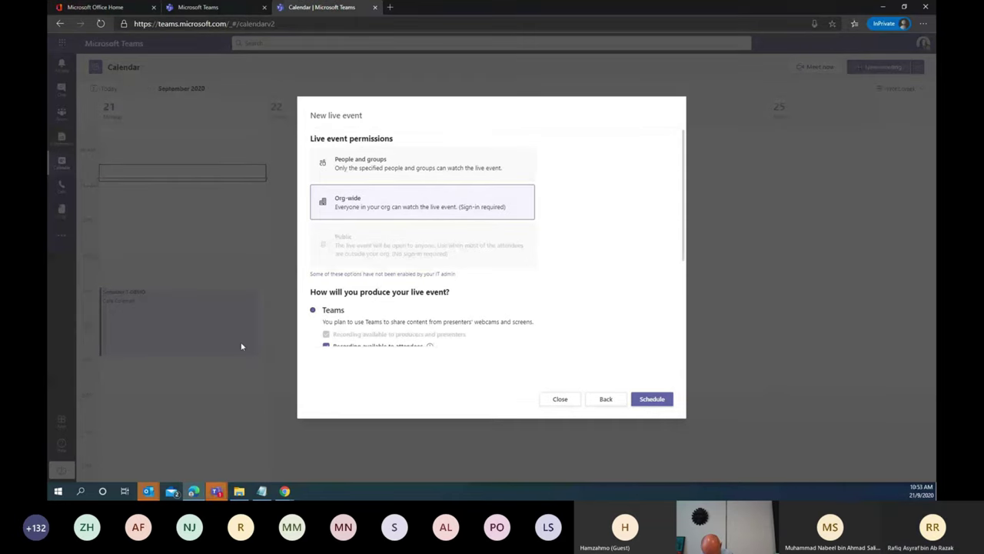
pyautogui.click(606, 406)
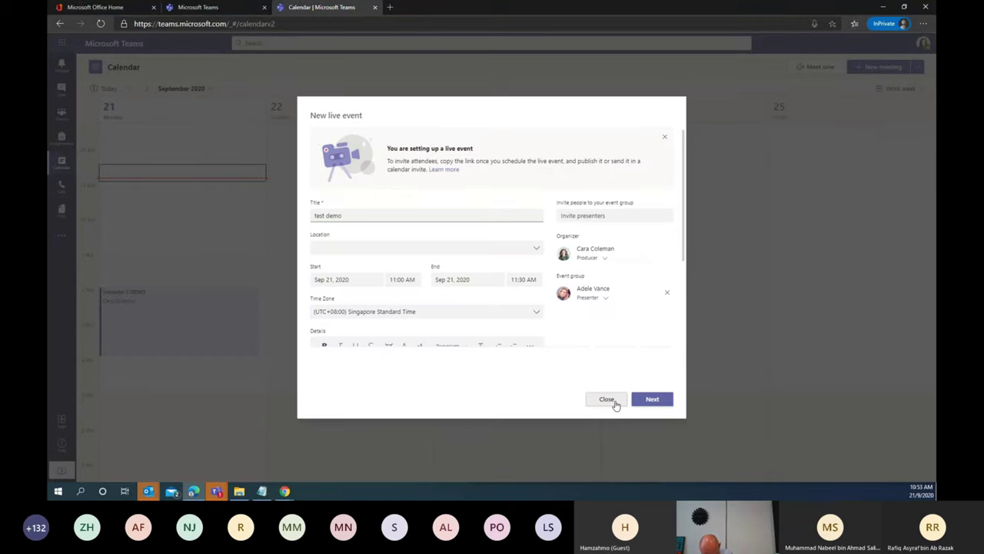
pyautogui.click(607, 400)
pyautogui.click(560, 270)
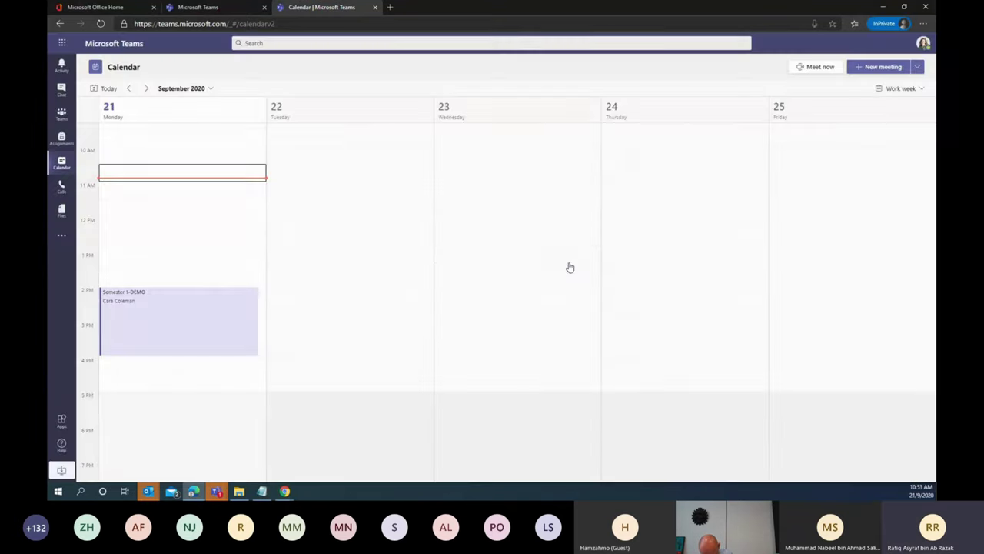
# - Show the Semester 1 General channel's posts and the calendar, and look at the Semester 1 team's management options
pyautogui.click(62, 113)
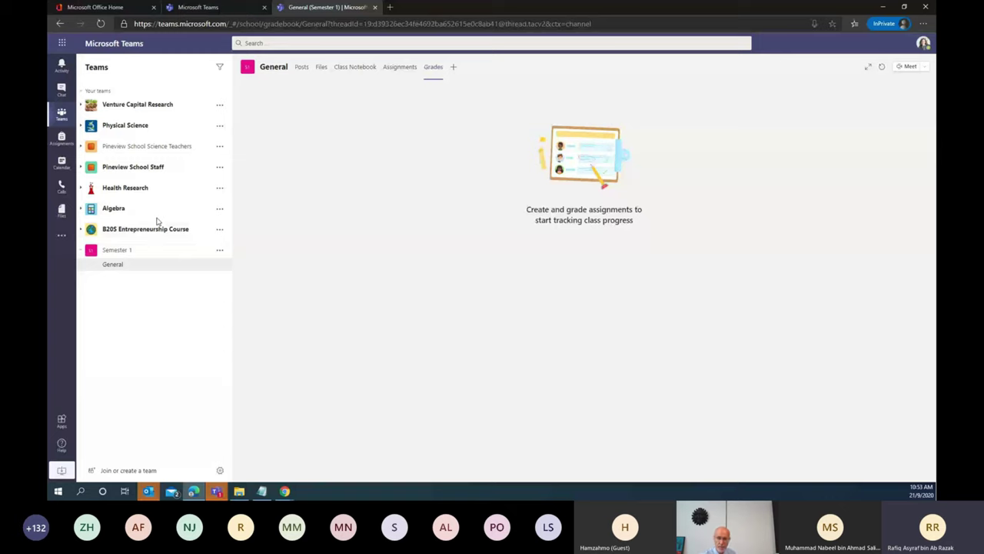
pyautogui.click(300, 66)
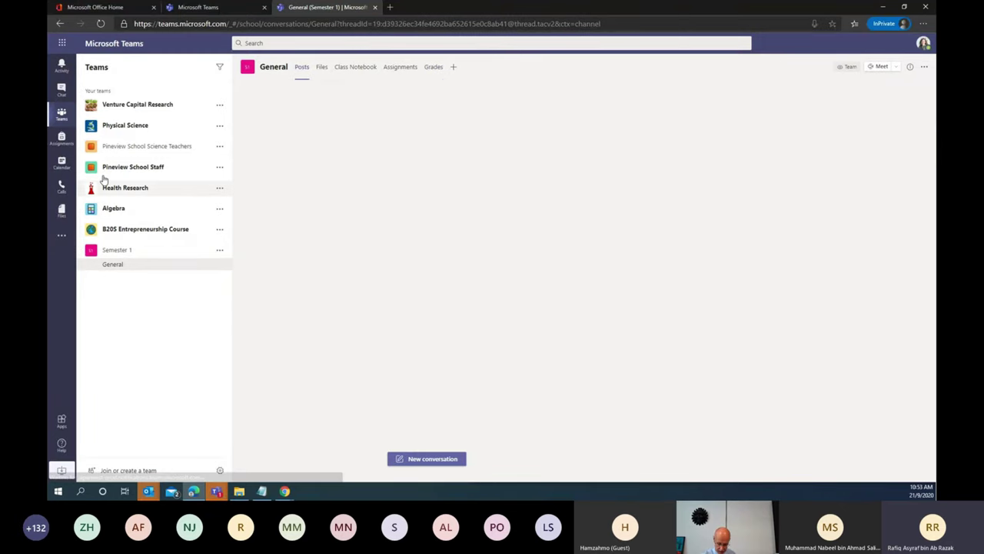
pyautogui.click(63, 165)
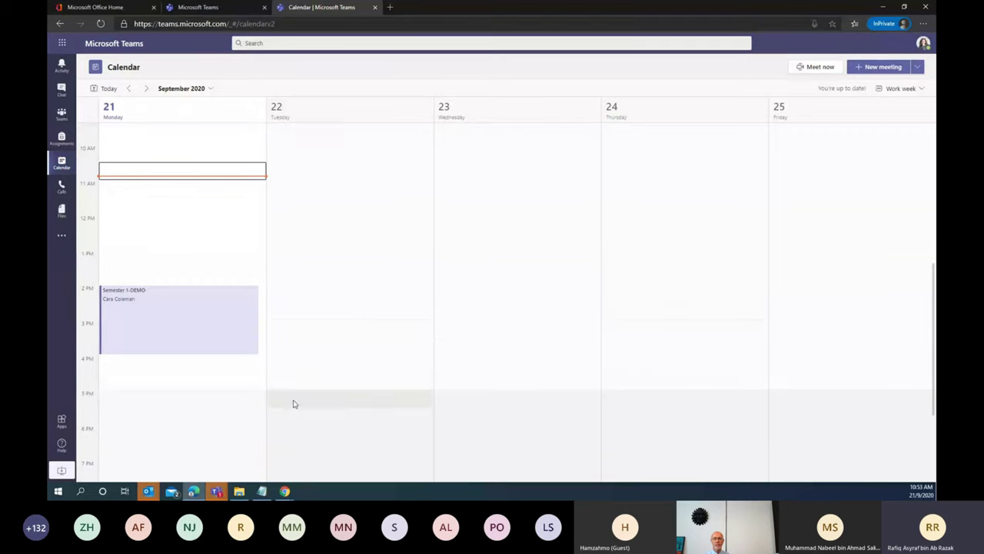
pyautogui.click(61, 114)
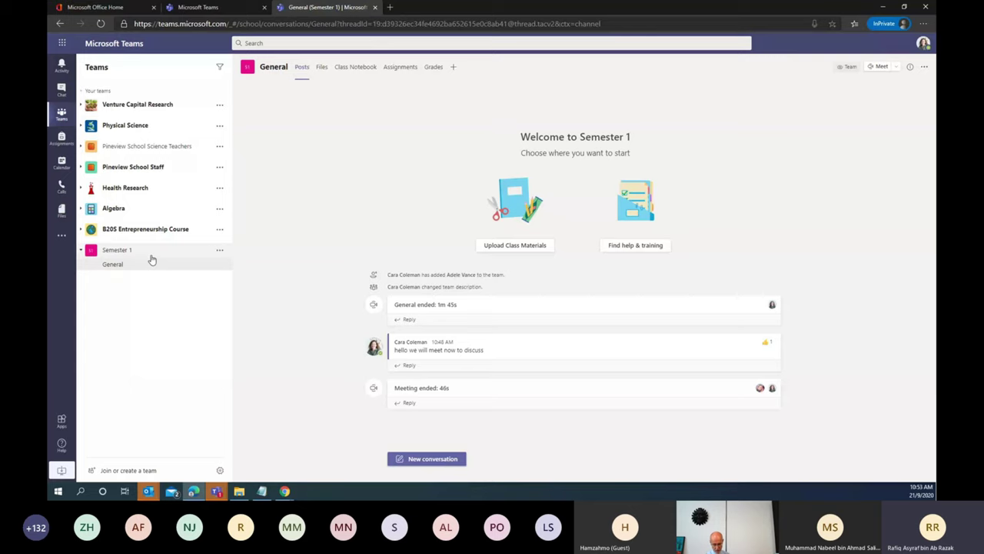
pyautogui.click(220, 249)
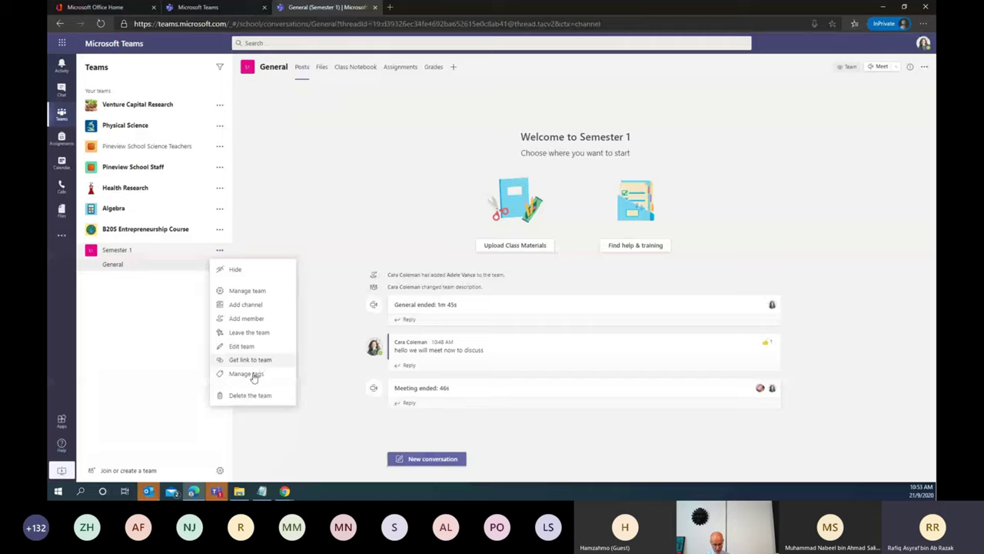
pyautogui.click(334, 231)
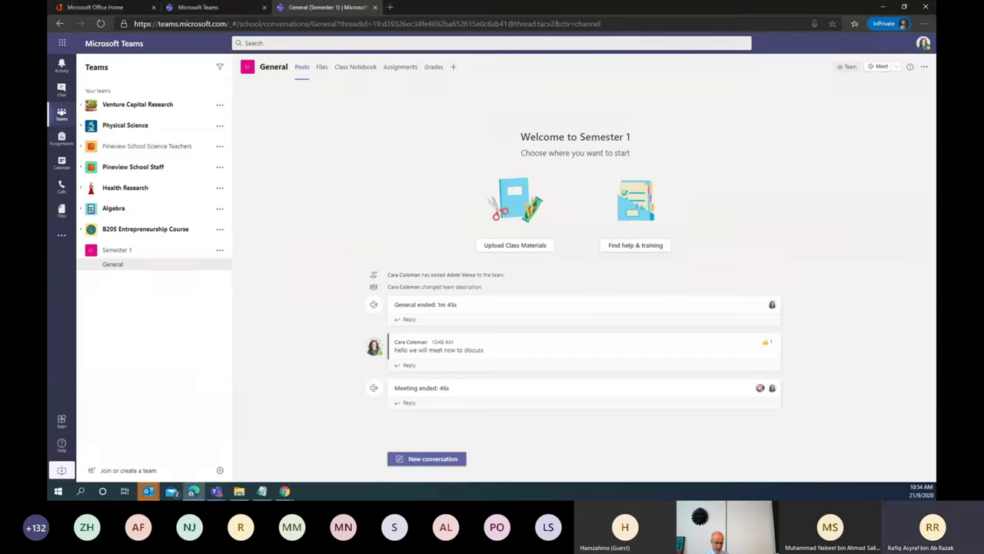
# - Start a new conversation in the General channel and browse Teams and Channels for a file to attach, cancelling the selection
pyautogui.click(419, 459)
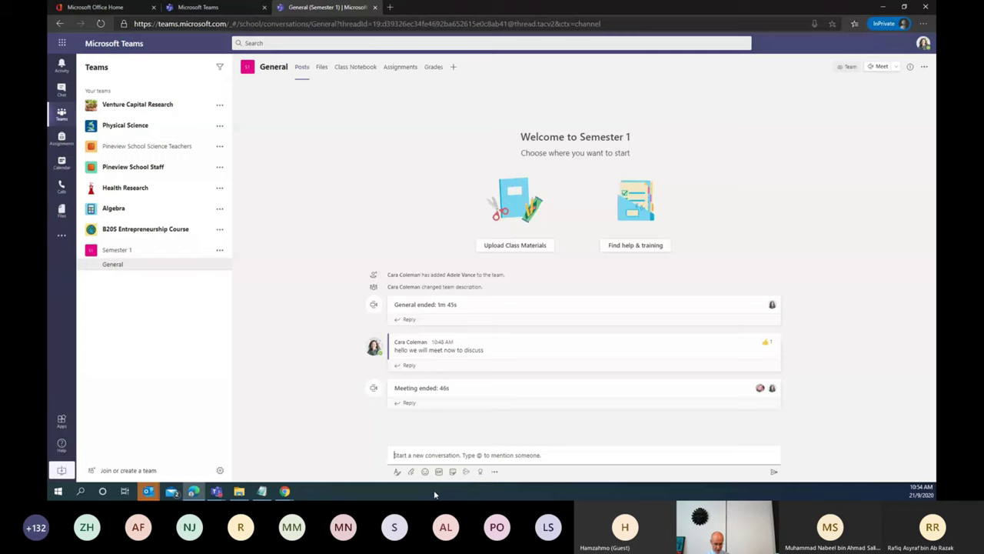
pyautogui.click(409, 473)
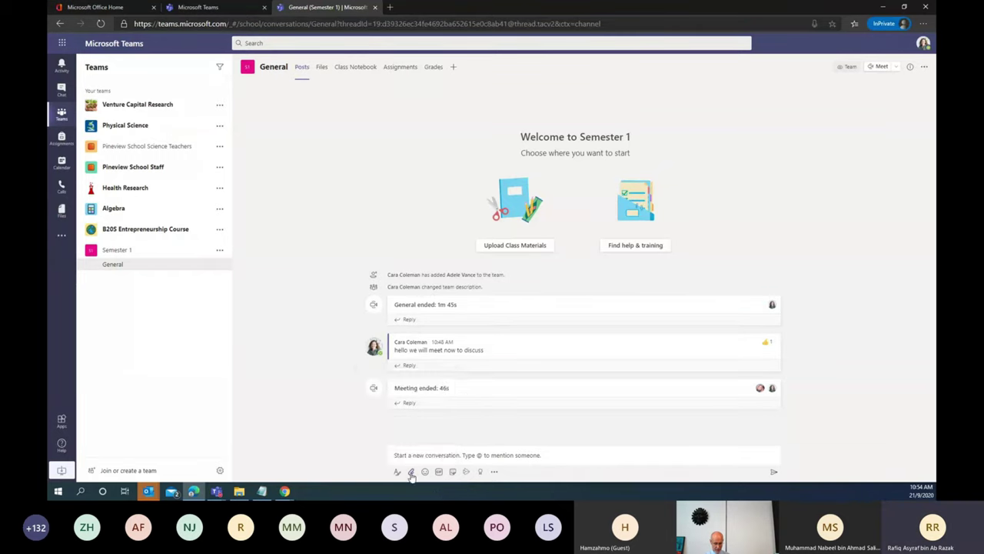
pyautogui.click(410, 472)
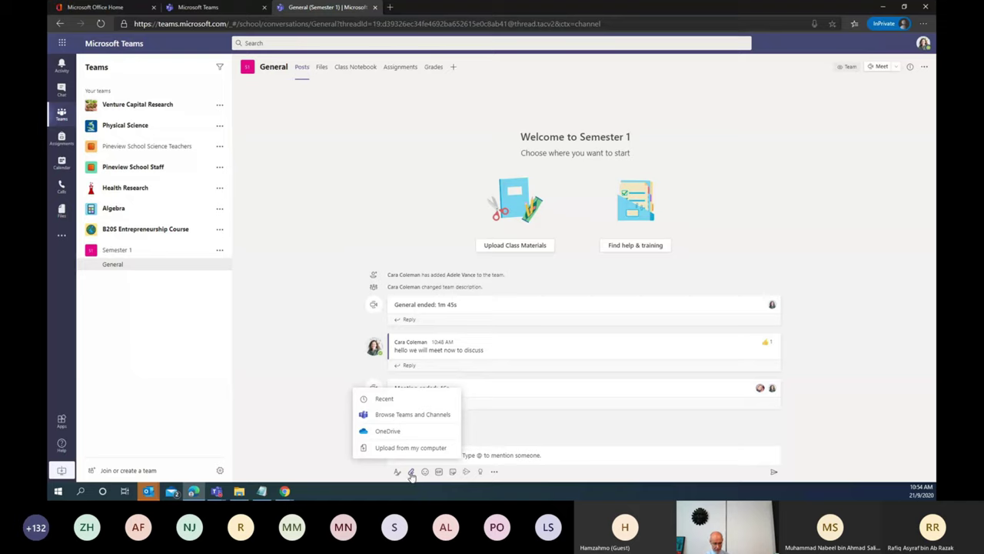
pyautogui.click(406, 414)
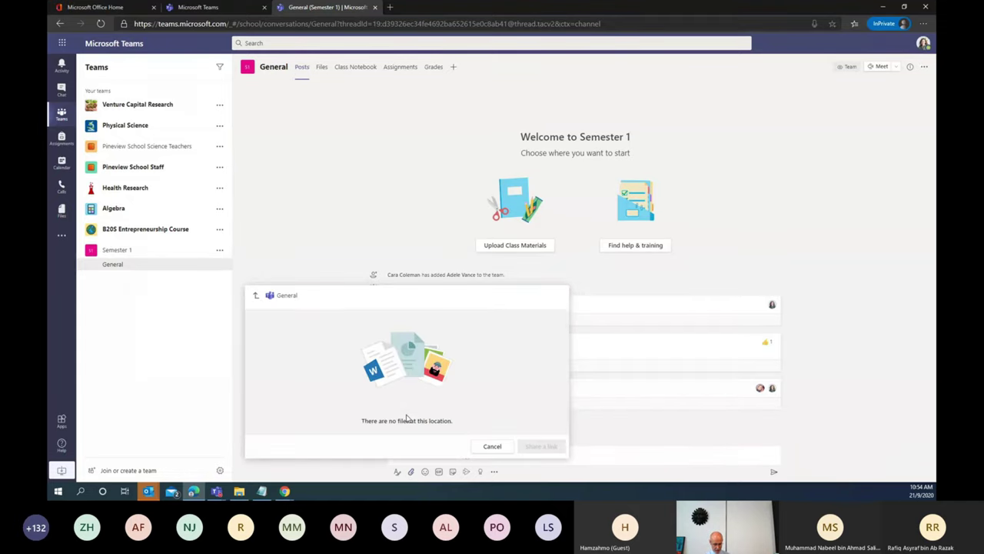
pyautogui.click(494, 447)
pyautogui.click(409, 457)
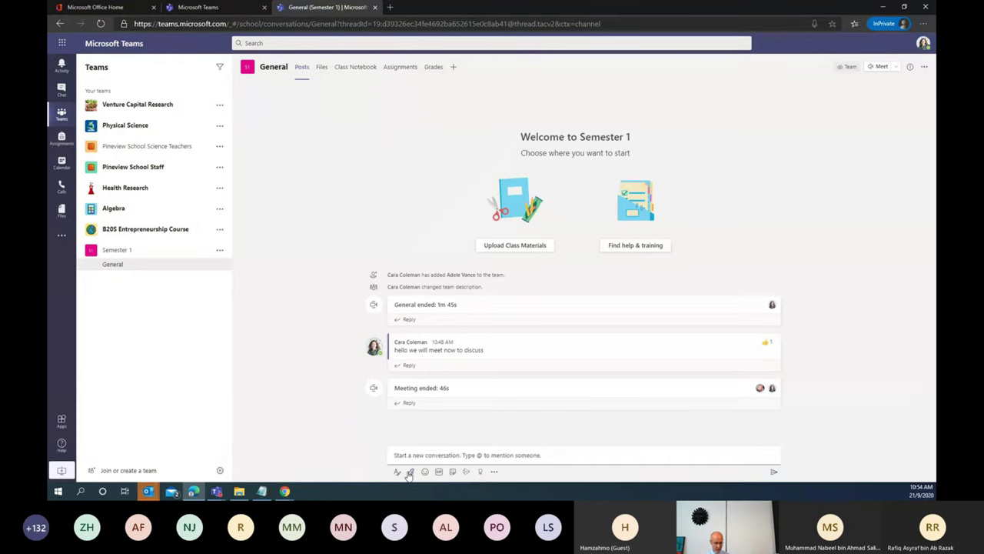
# - Upload "testing file" from the computer's Desktop to the General location and post it in the channel
pyautogui.click(410, 471)
pyautogui.click(401, 447)
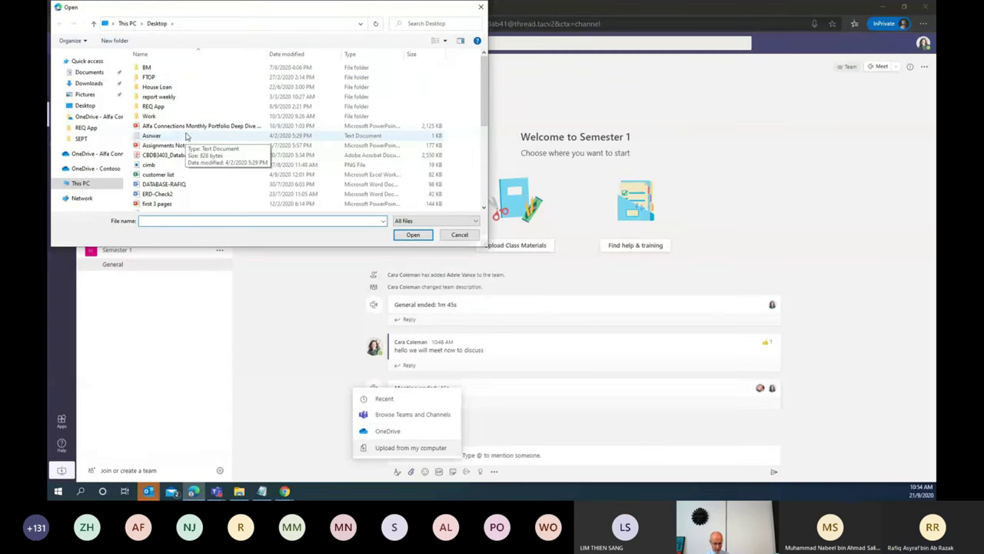
pyautogui.scroll(-3, 216, 167)
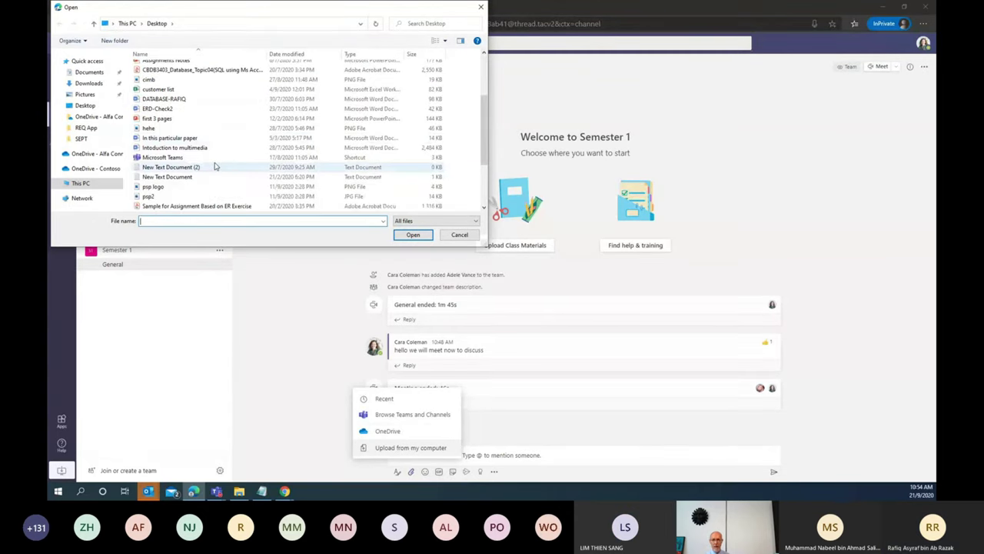
pyautogui.scroll(-3, 216, 166)
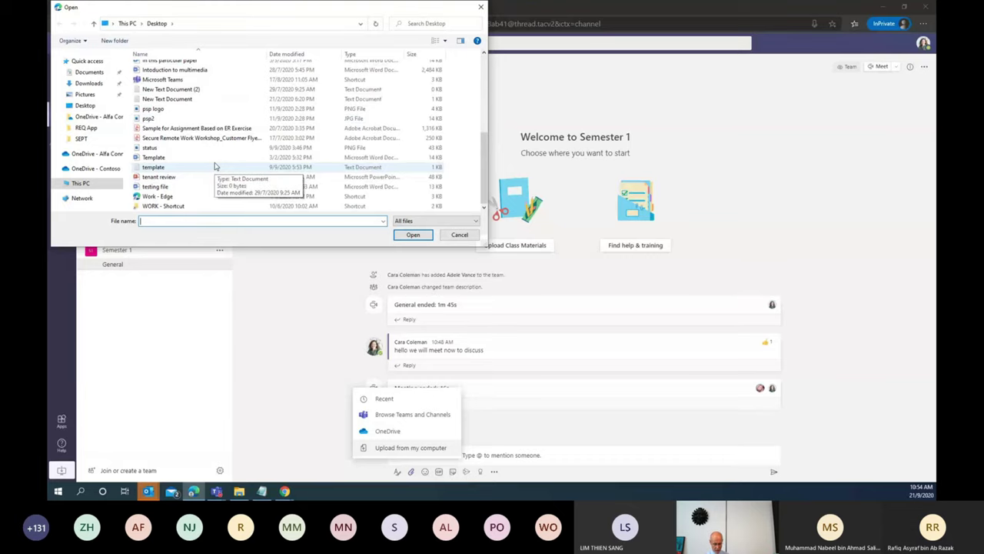
pyautogui.click(213, 187)
pyautogui.click(413, 235)
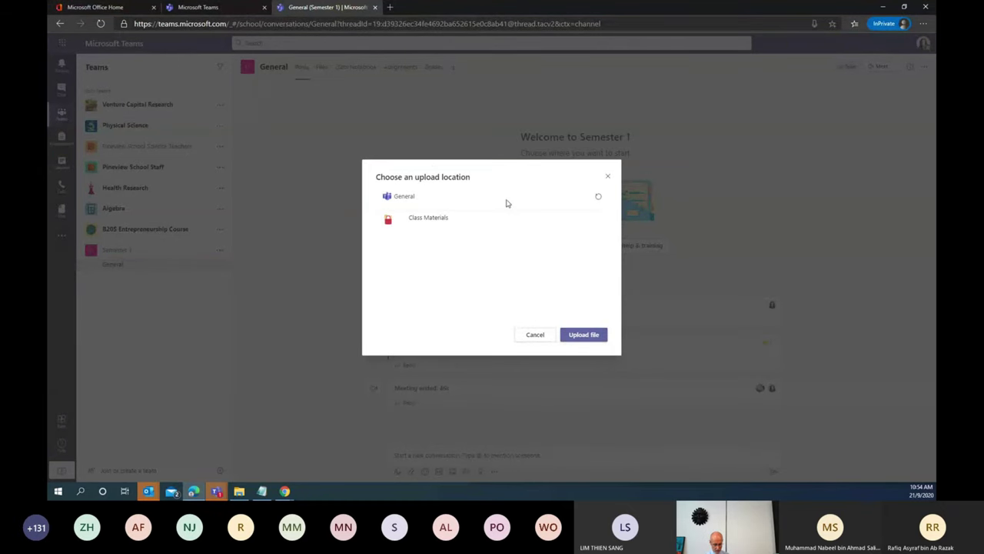
pyautogui.click(589, 339)
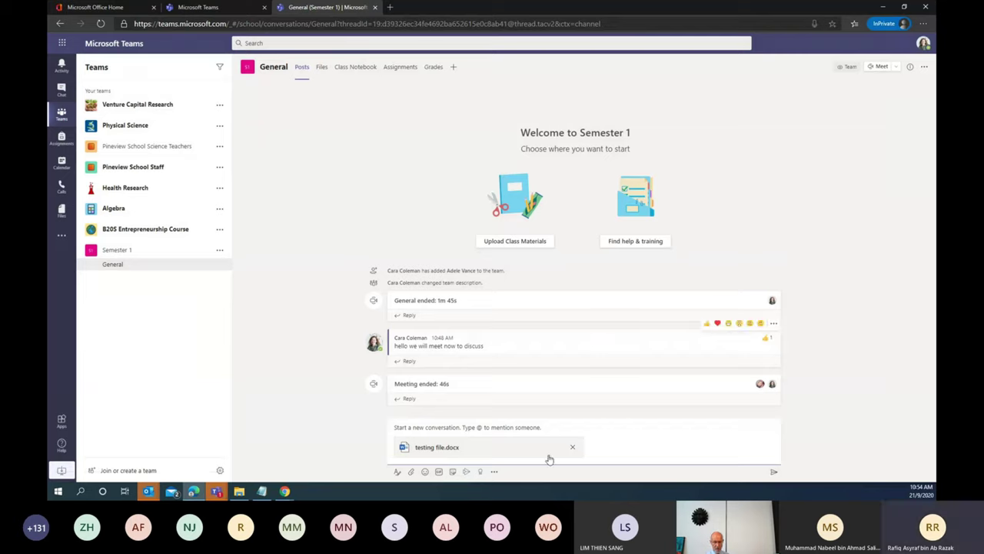
pyautogui.click(774, 472)
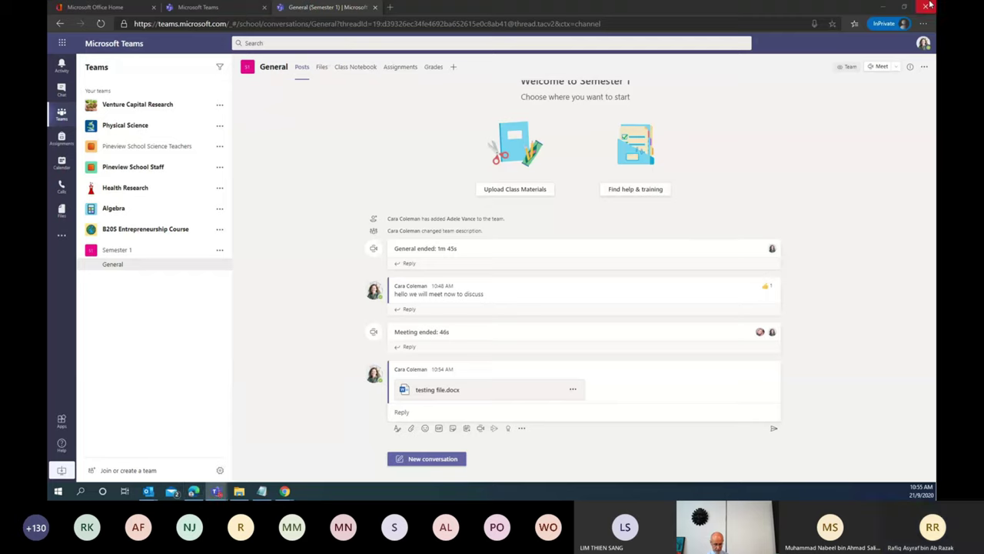
# - Open the posted testing file.docx inside Teams and dismiss the privacy notice
pyautogui.click(454, 395)
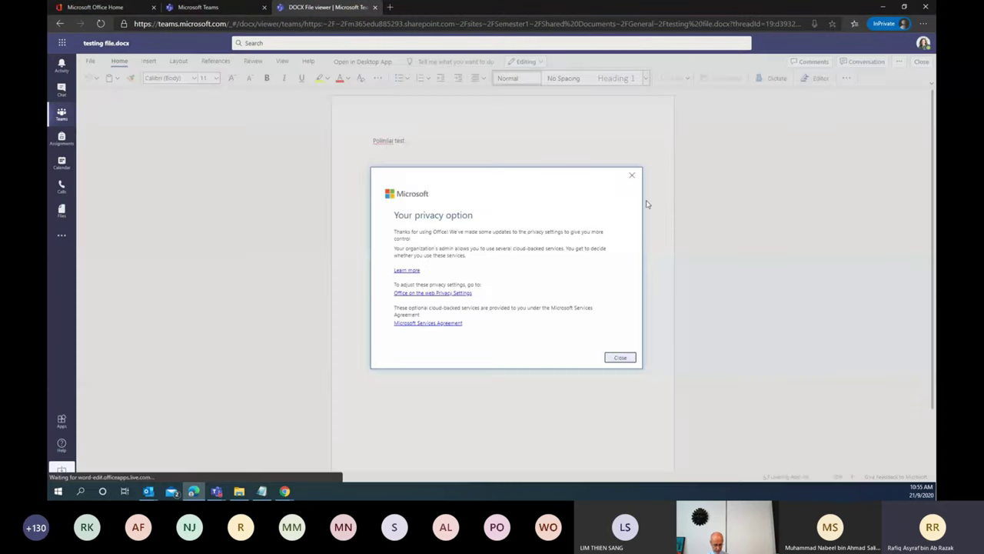
pyautogui.click(632, 176)
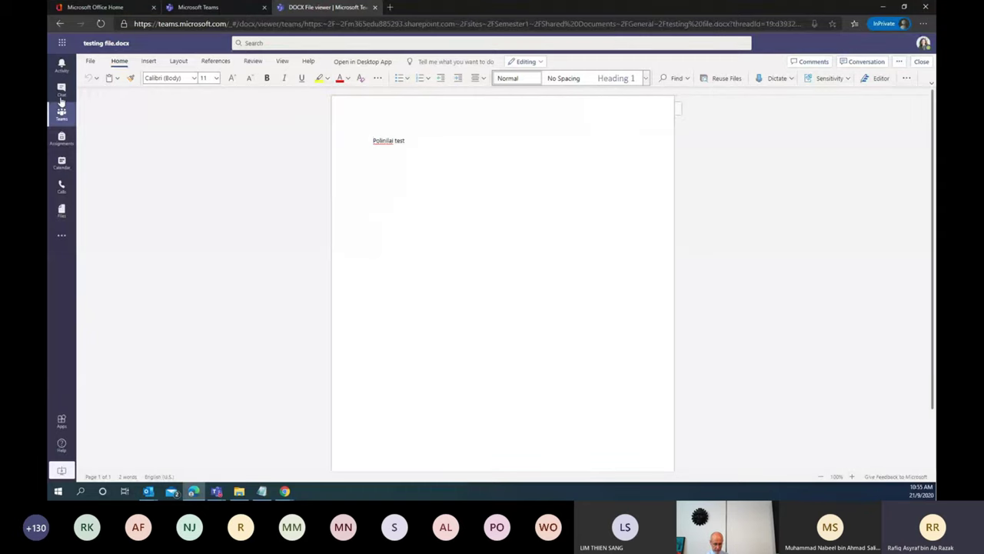
# - Show the teacher's window beside the student's General channel and close the document in the teacher's account
pyautogui.click(905, 9)
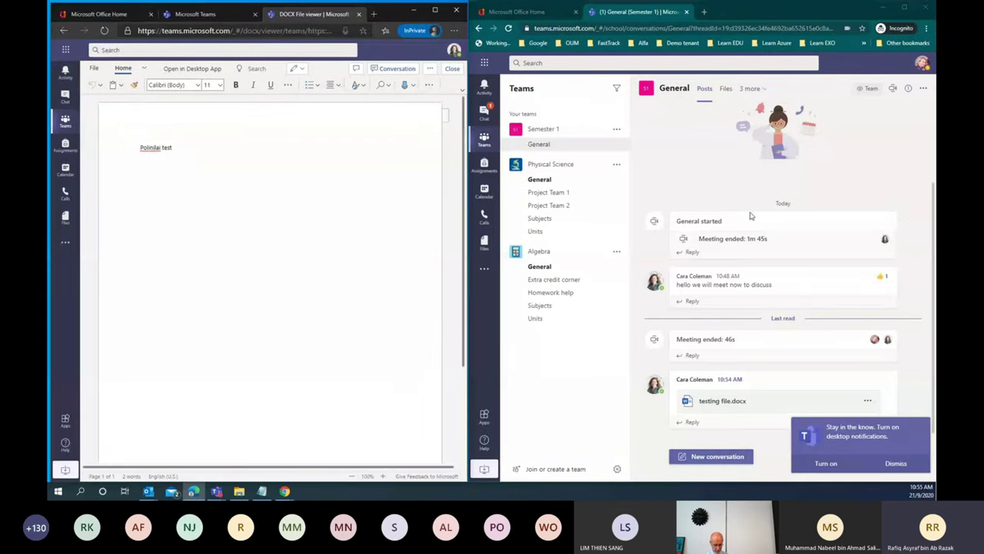
pyautogui.click(796, 249)
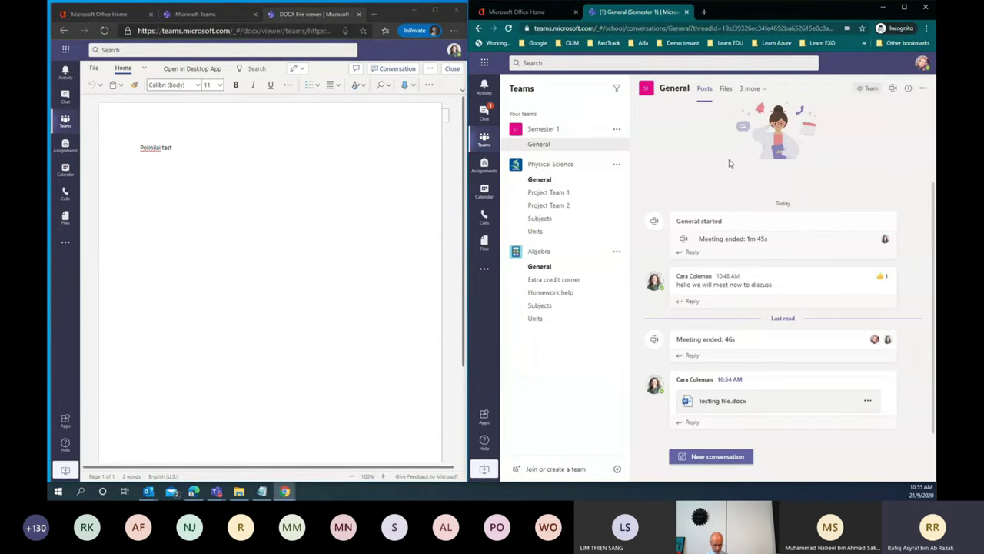
pyautogui.click(452, 68)
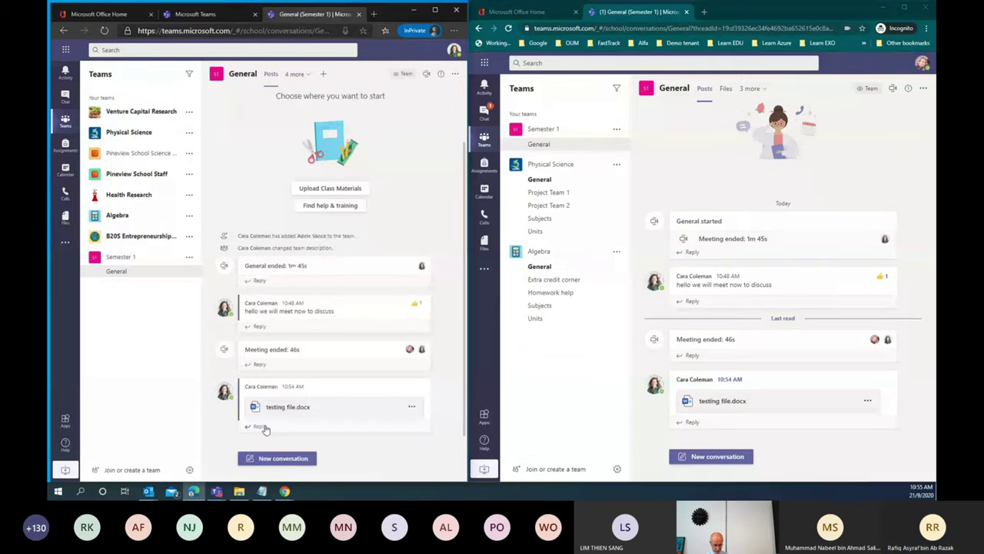
# - Reply to the testing file post in the teacher's General channel with "dear student please update your details"
pyautogui.click(260, 427)
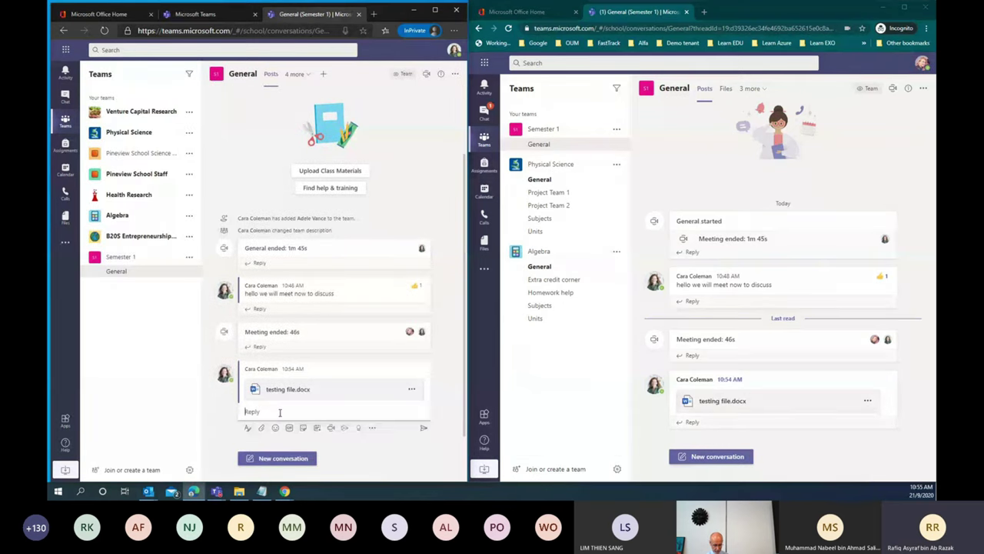
pyautogui.write('dear student')
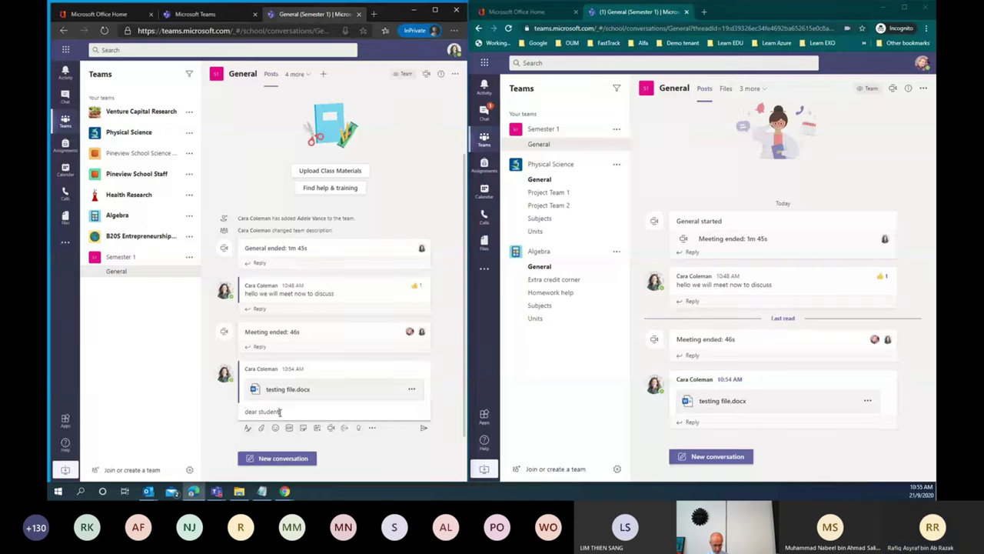
pyautogui.write('s please update your details')
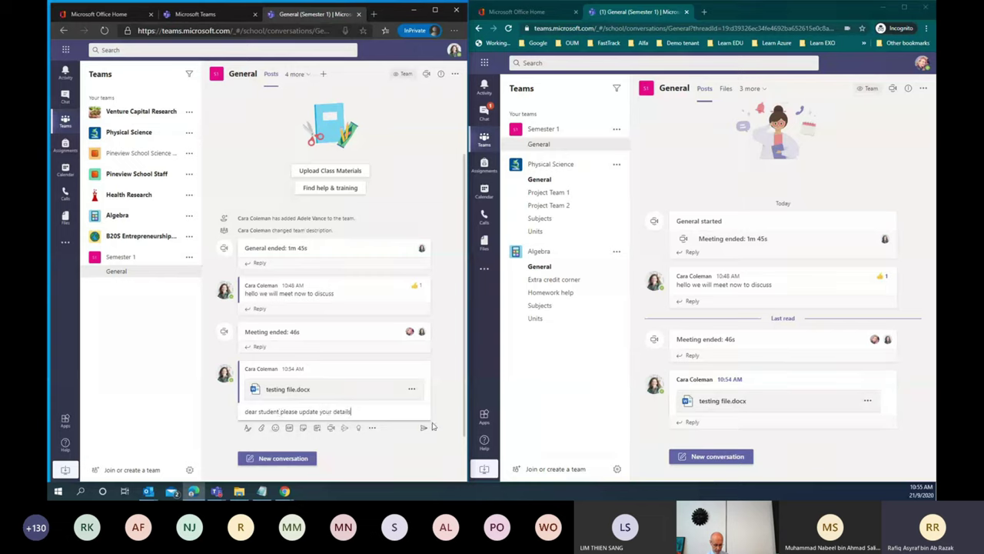
pyautogui.click(423, 428)
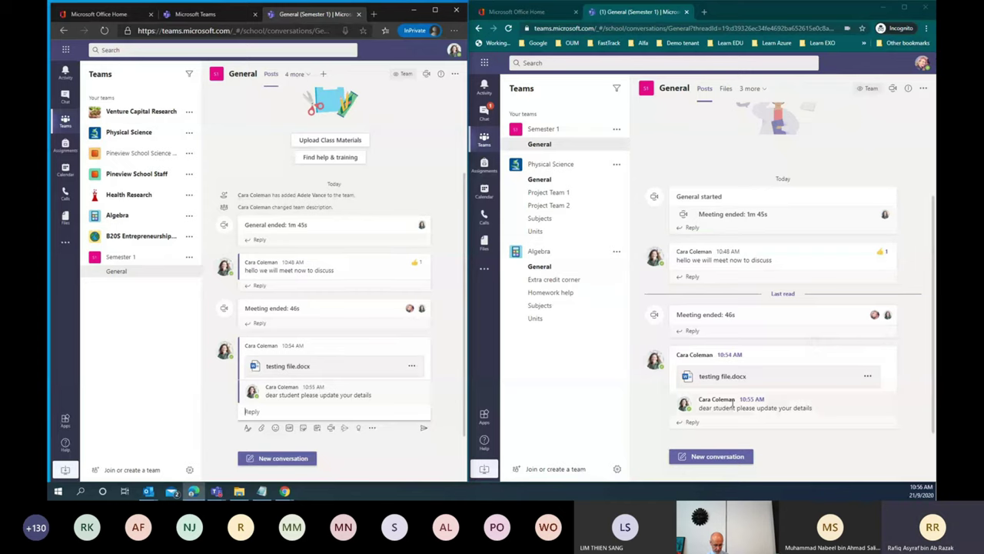
# - Open testing file.docx in both the student's and the teacher's Teams and adjust the side-by-side window widths
pyautogui.click(714, 378)
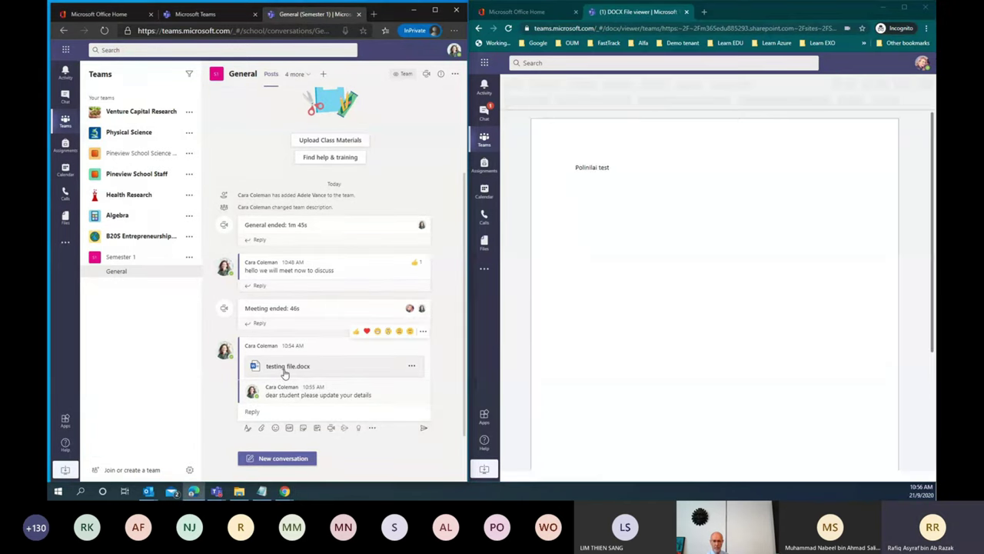
pyautogui.click(295, 368)
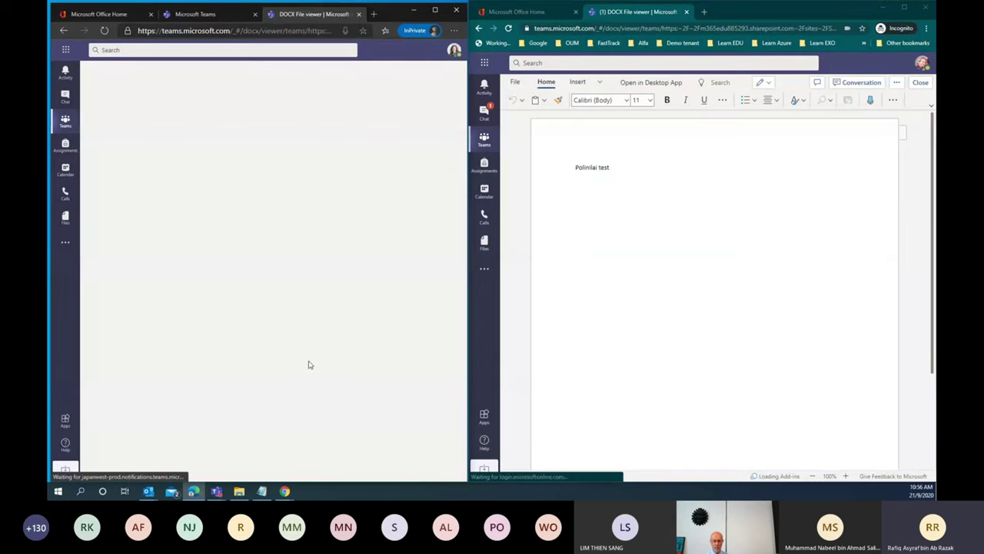
pyautogui.moveTo(466, 280); pyautogui.dragTo(455, 283)
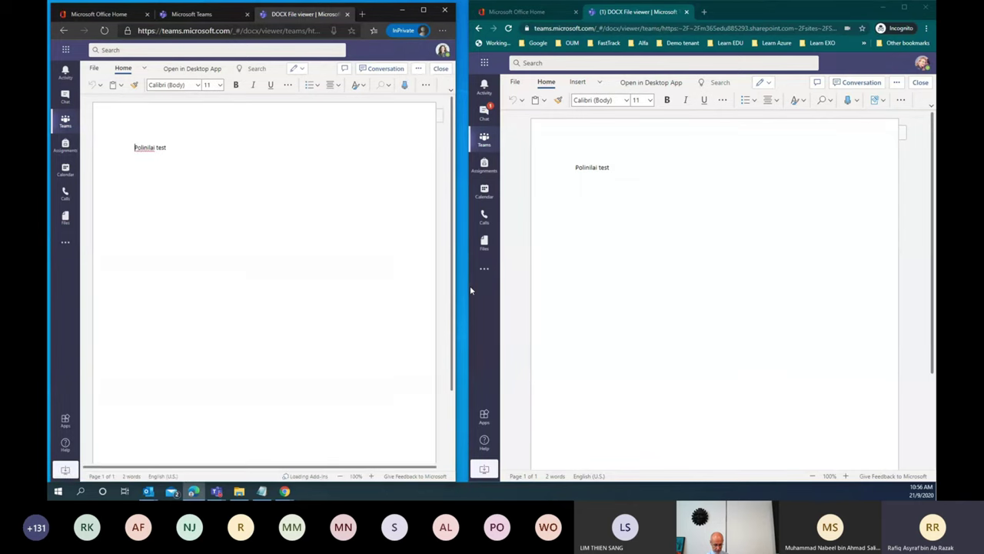
pyautogui.moveTo(469, 285); pyautogui.dragTo(472, 285)
# - Replace the document's text in the student's window with a "Name :" line containing the student's first name
pyautogui.click(649, 169)
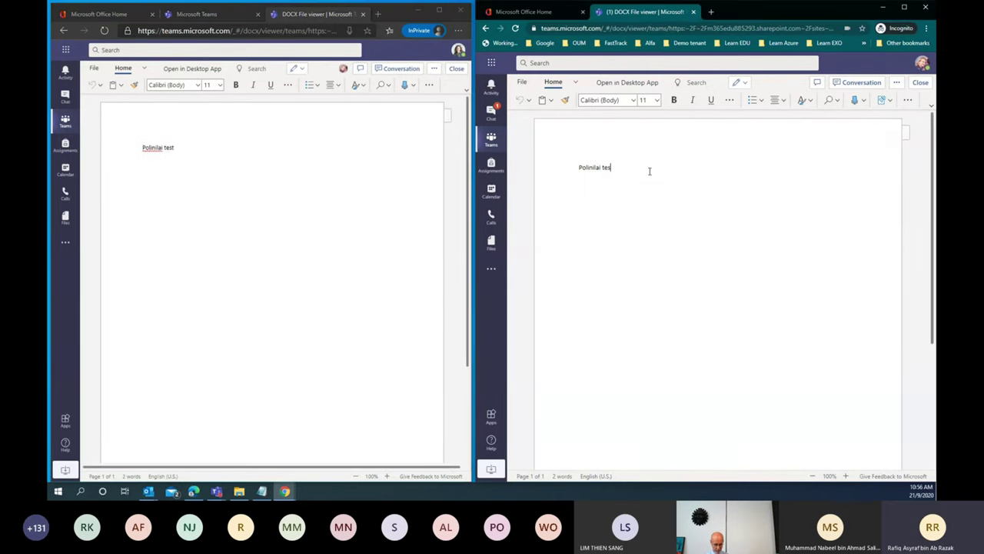
pyautogui.press('BackSpace')
pyautogui.press('BackSpace')
pyautogui.press('BackSpace')
pyautogui.press('BackSpace')
pyautogui.press('BackSpace')
pyautogui.write('nM')
pyautogui.write('aem')
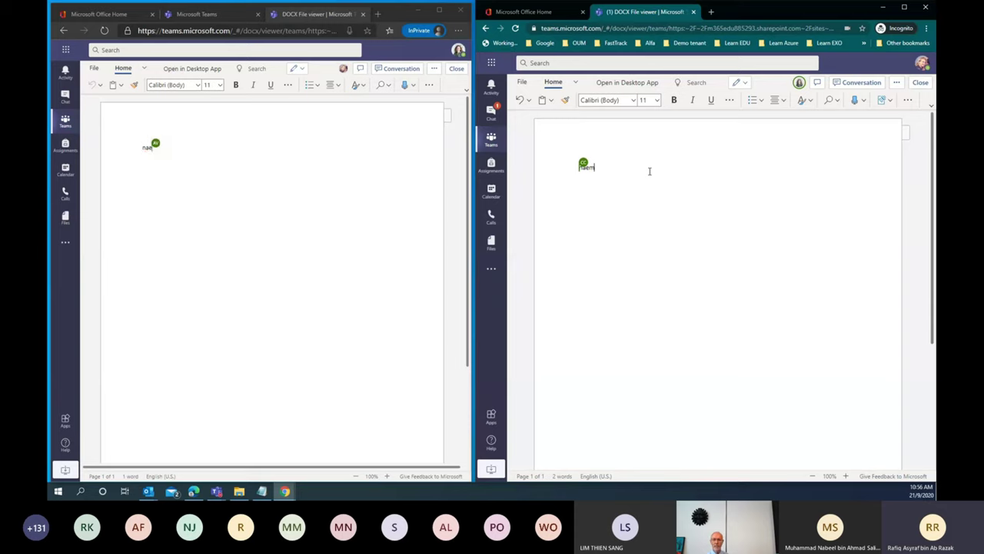
pyautogui.press('BackSpace')
pyautogui.press('BackSpace')
pyautogui.press('BackSpace')
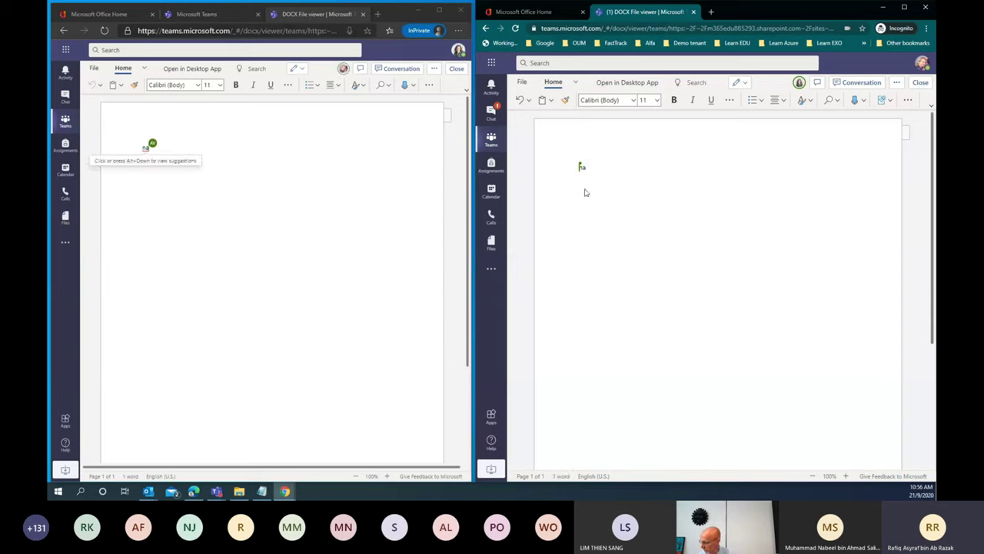
pyautogui.write('me')
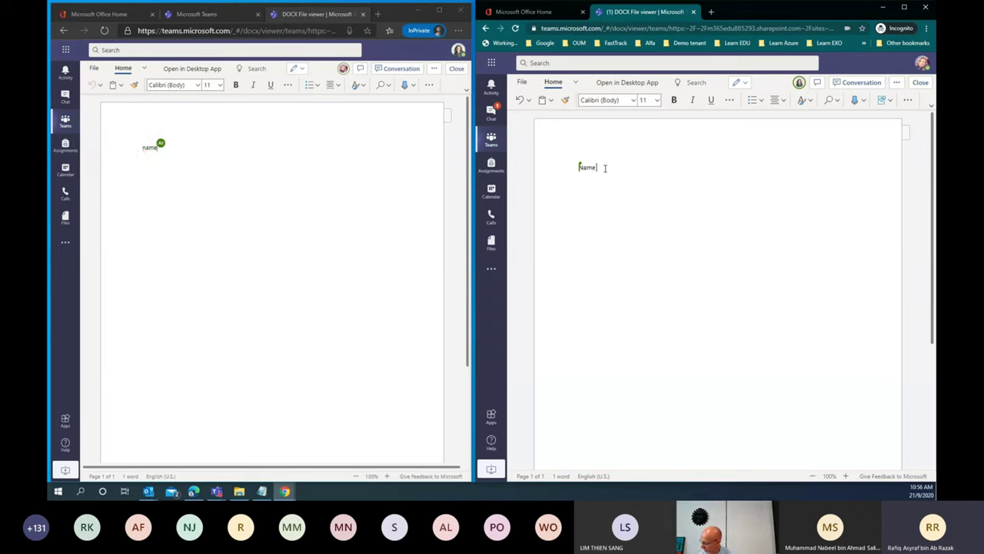
pyautogui.write(' : ')
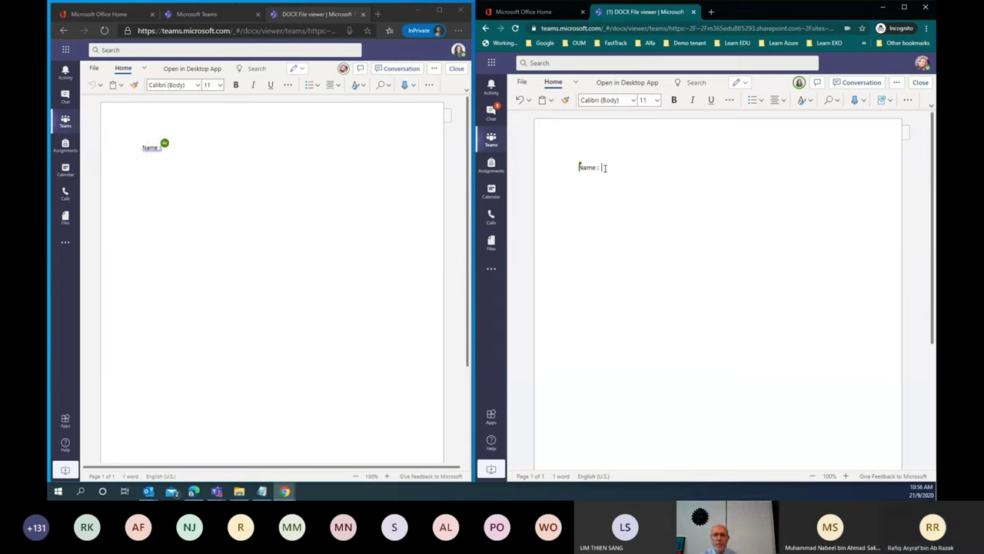
pyautogui.write('Adele')
pyautogui.press('Return')
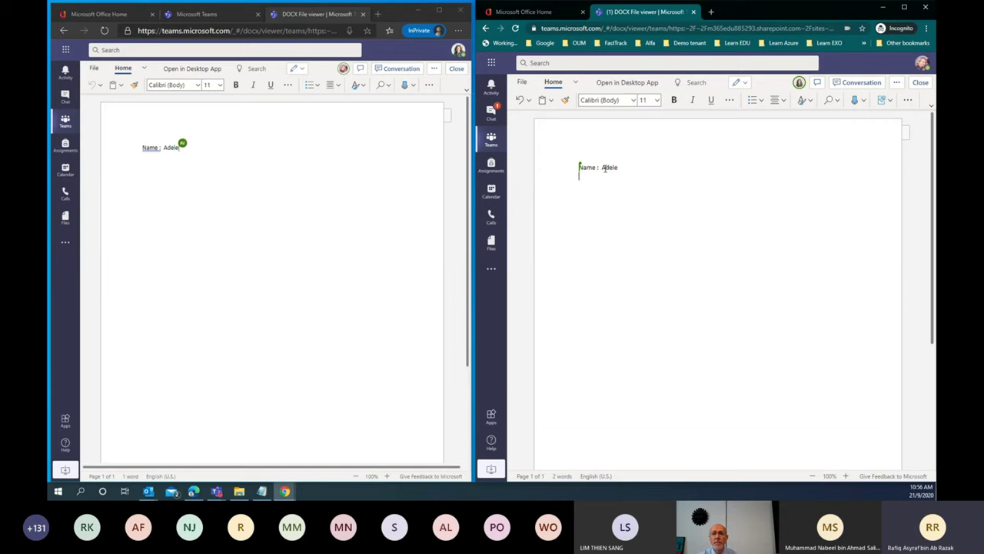
# - Add a second line reading "Semester : 1" to the document in the student's window
pyautogui.write('Semestet')
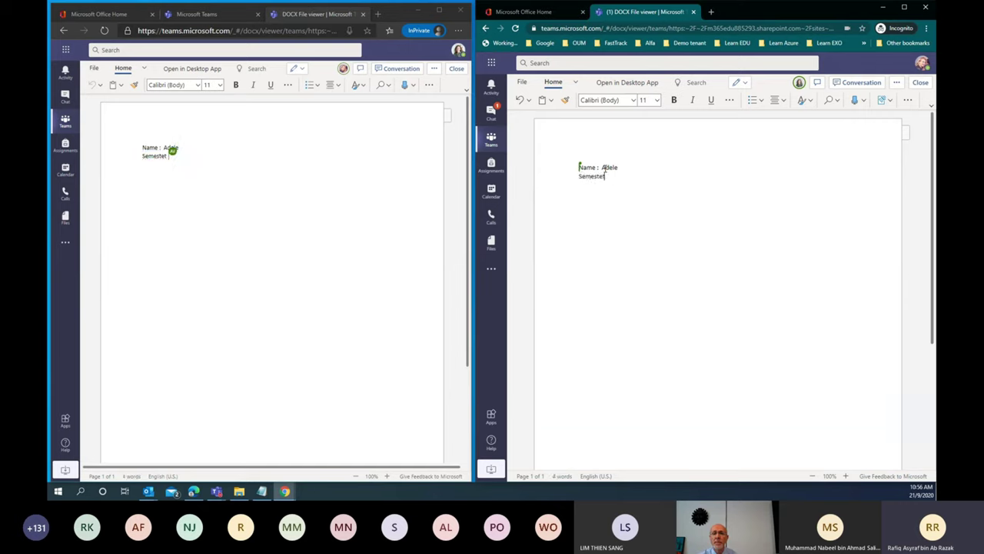
pyautogui.press('BackSpace')
pyautogui.write('r')
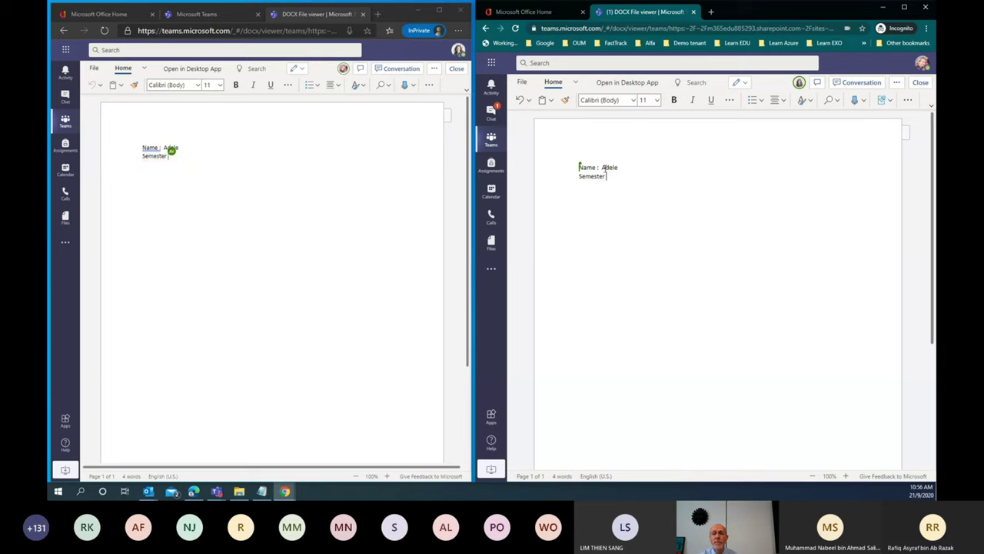
pyautogui.write(' : 1')
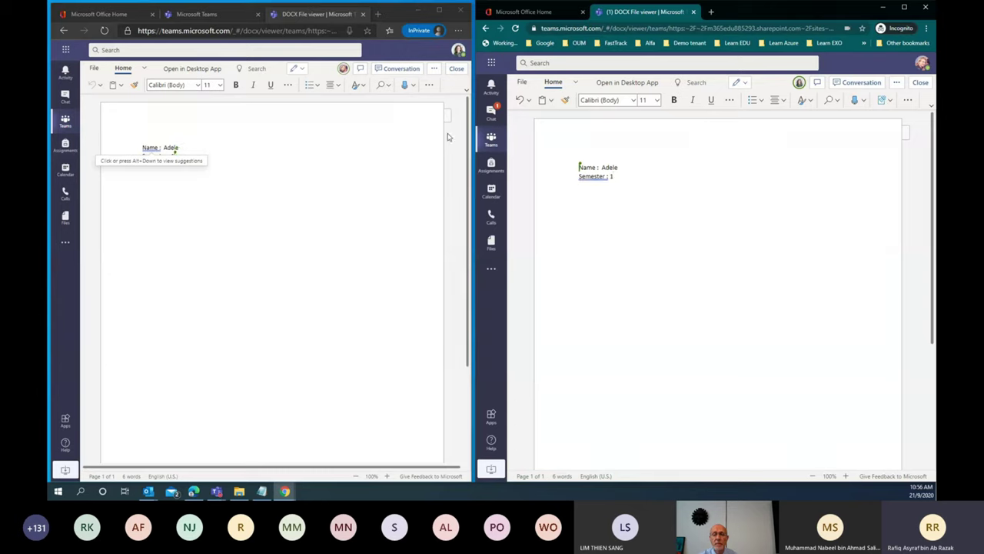
# - Check in the teacher's window who else is editing the document and dismiss the co-author details
pyautogui.click(199, 197)
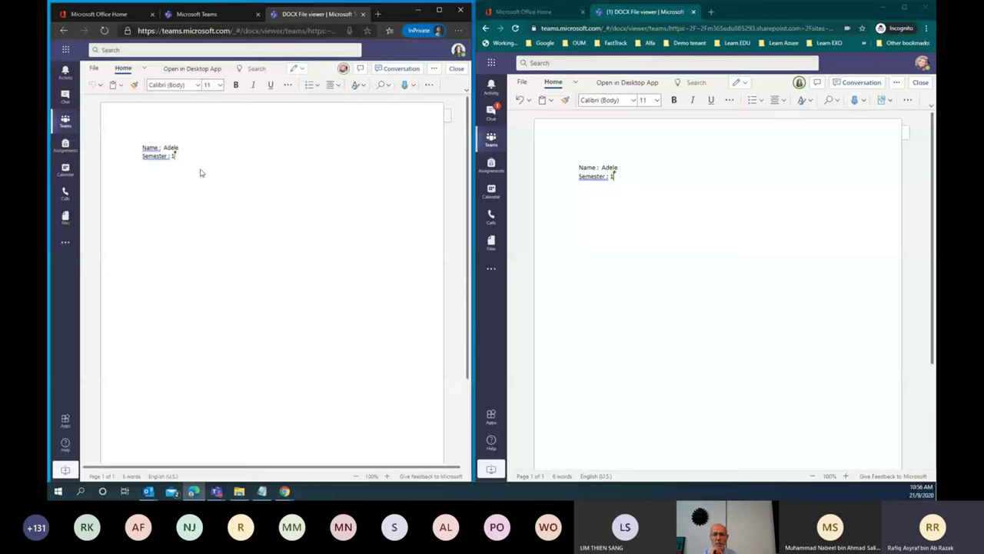
pyautogui.click(343, 70)
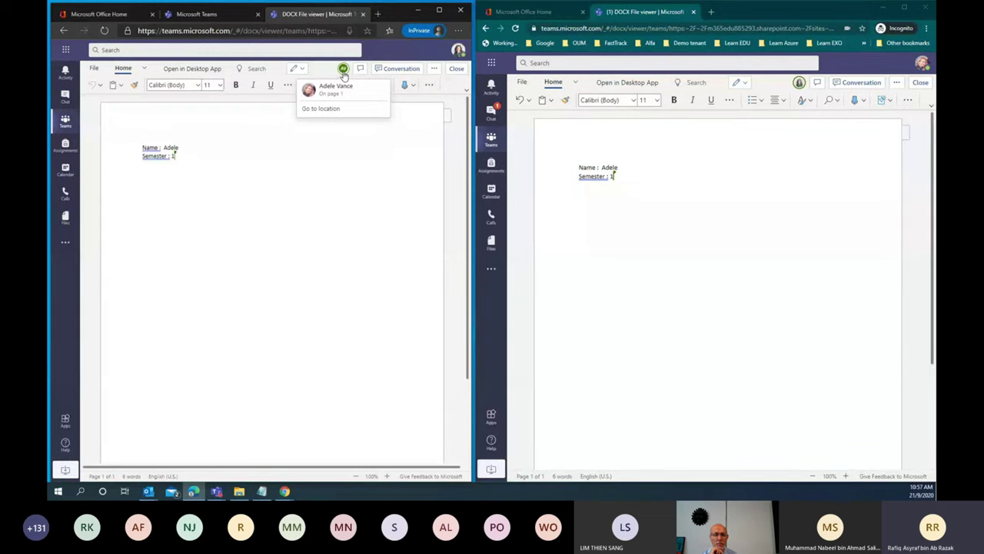
pyautogui.click(199, 188)
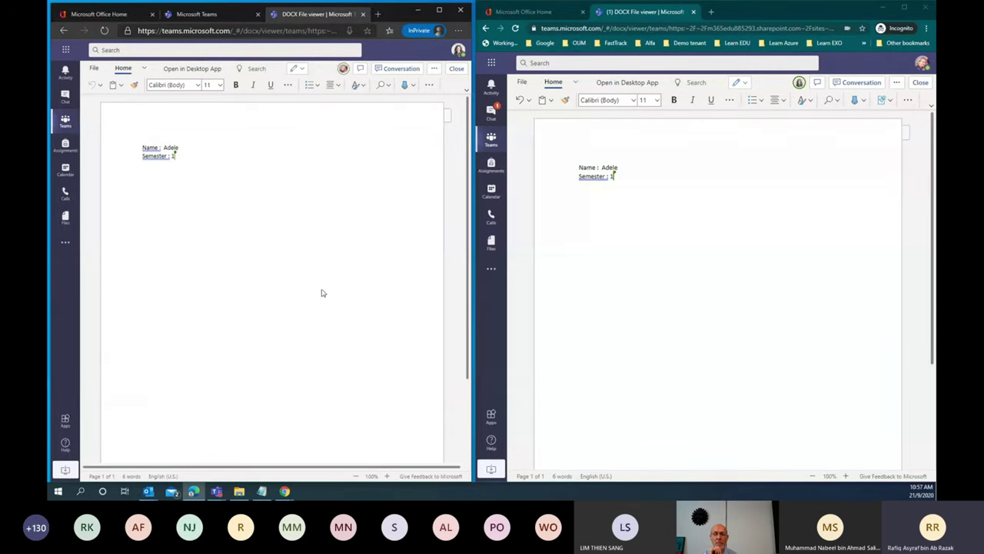
# - Return from the document to the Semester 1 General channel in the student's and the teacher's accounts
pyautogui.click(491, 141)
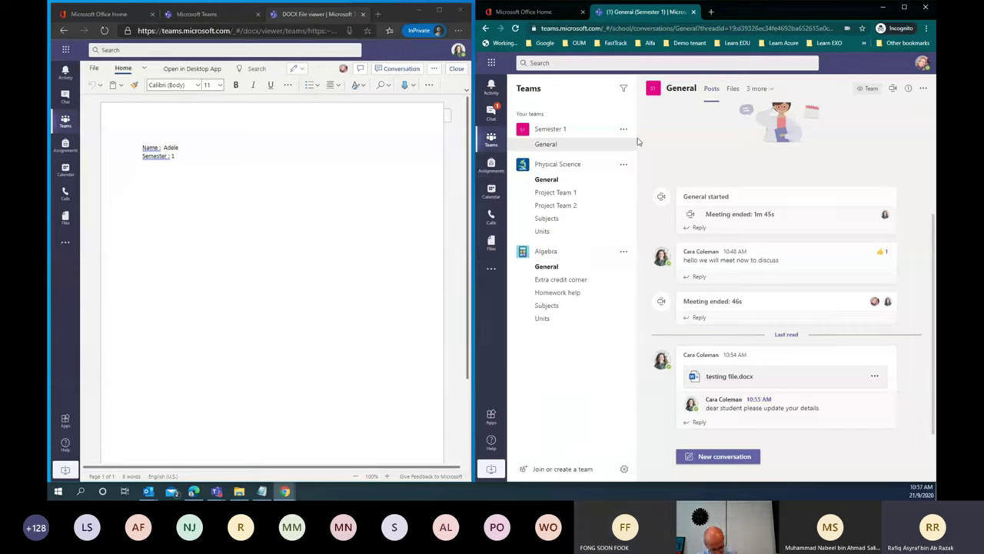
pyautogui.click(318, 152)
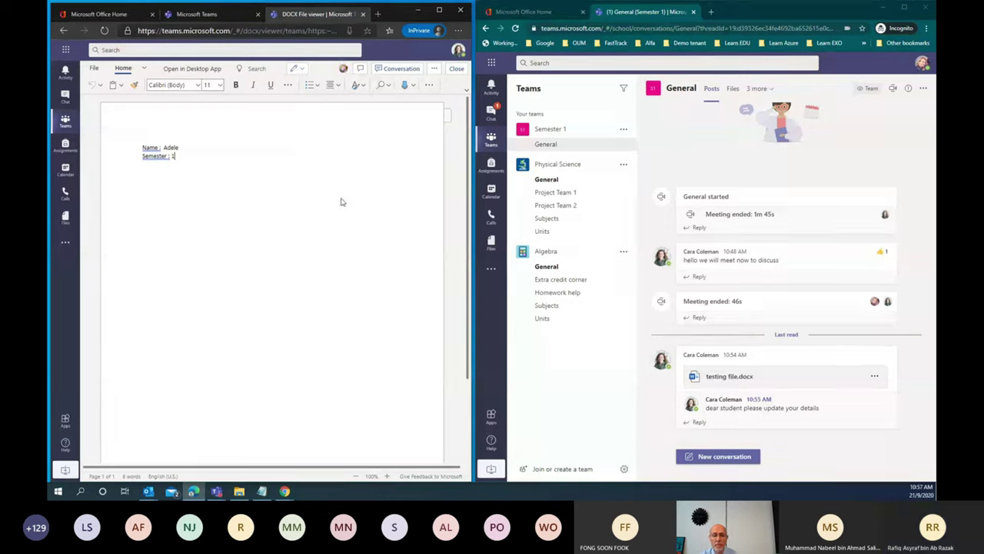
pyautogui.click(66, 122)
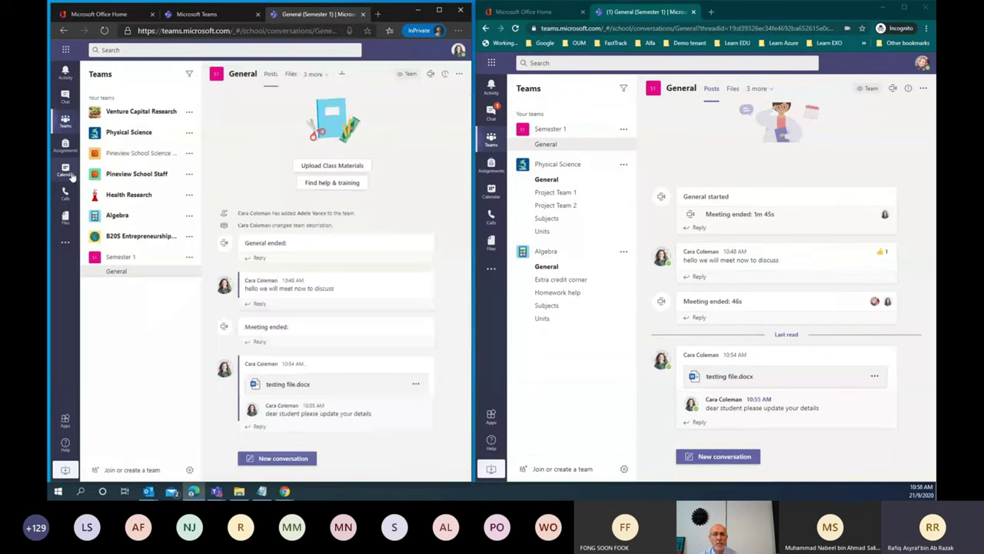
# - Open the details of the Semester 1-DEMO meeting from the teacher's calendar
pyautogui.click(66, 170)
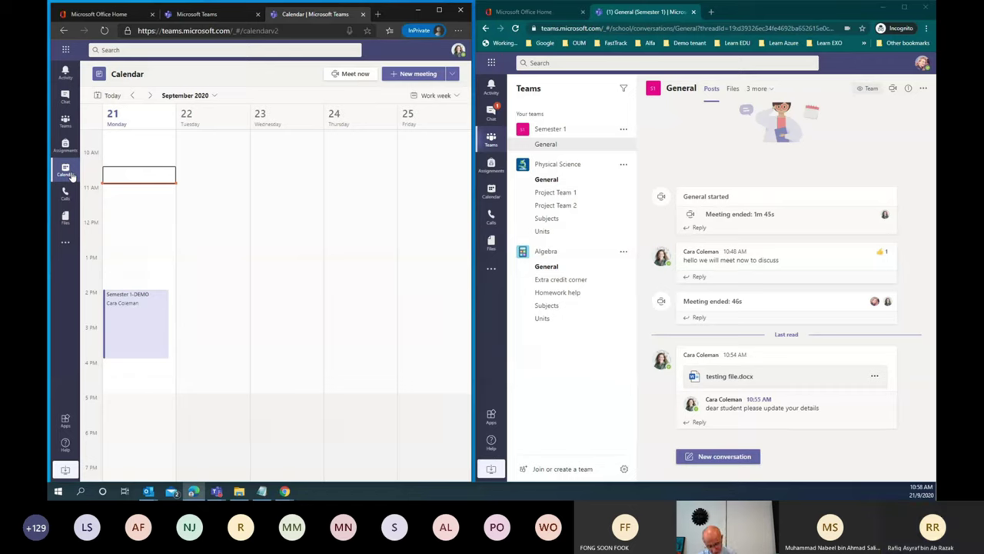
pyautogui.click(123, 181)
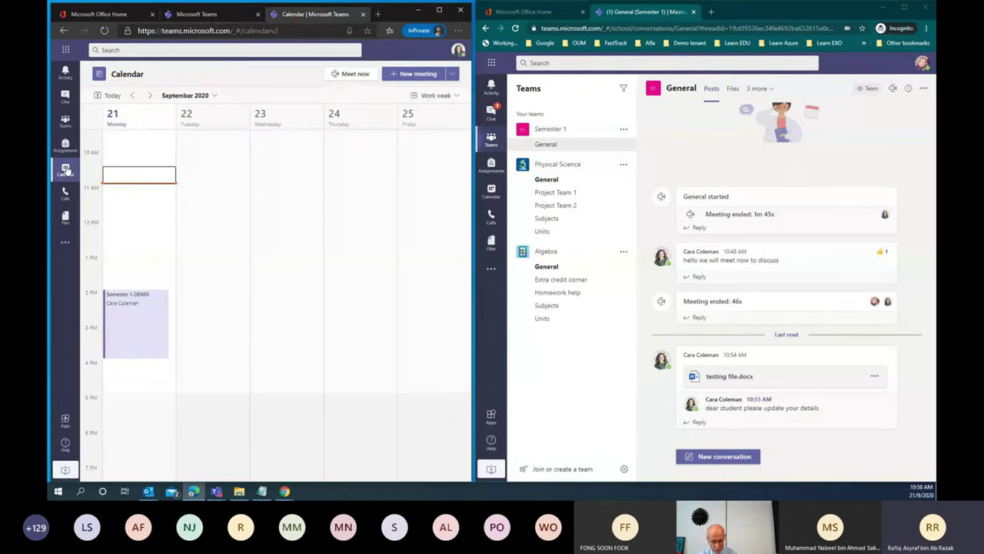
pyautogui.doubleClick(143, 343)
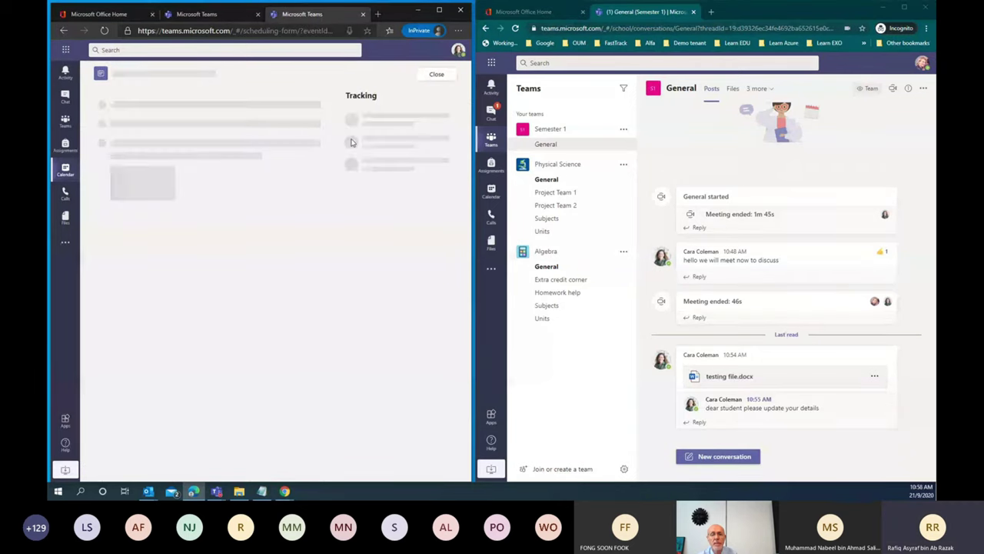
# - Switch to the running Teams meeting, show its additional options including the recording control, and return to the browser windows
pyautogui.hotkey('alt', 'Tab')
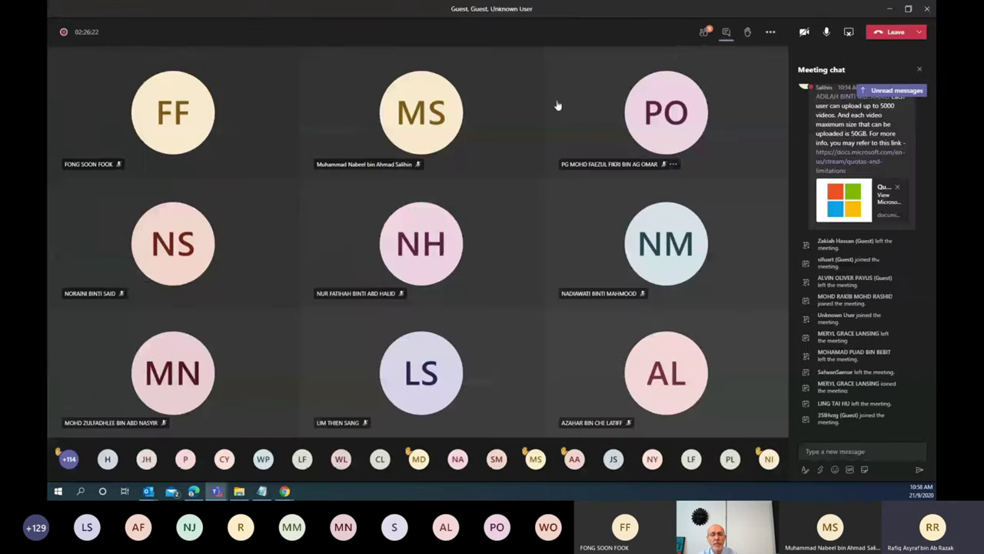
pyautogui.click(770, 31)
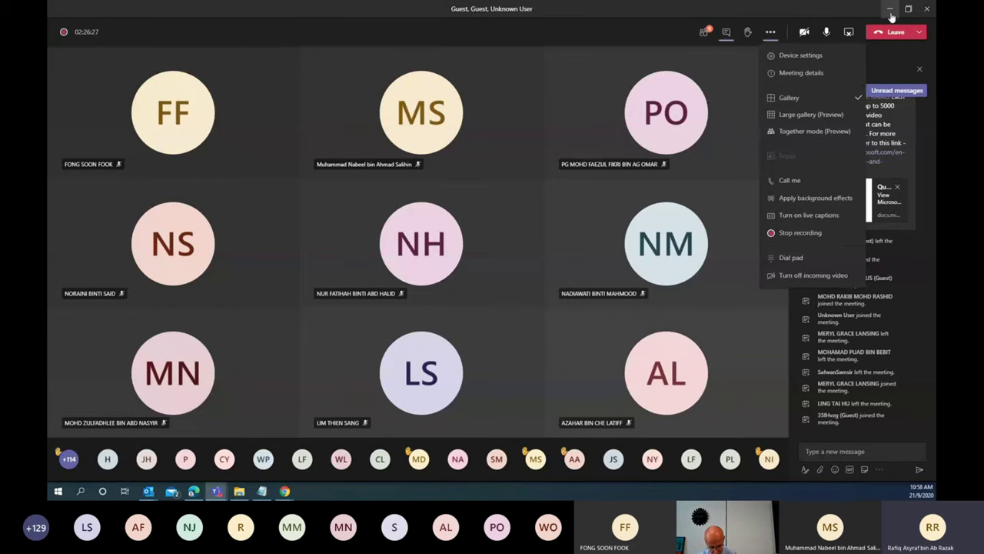
pyautogui.hotkey('alt', 'Tab')
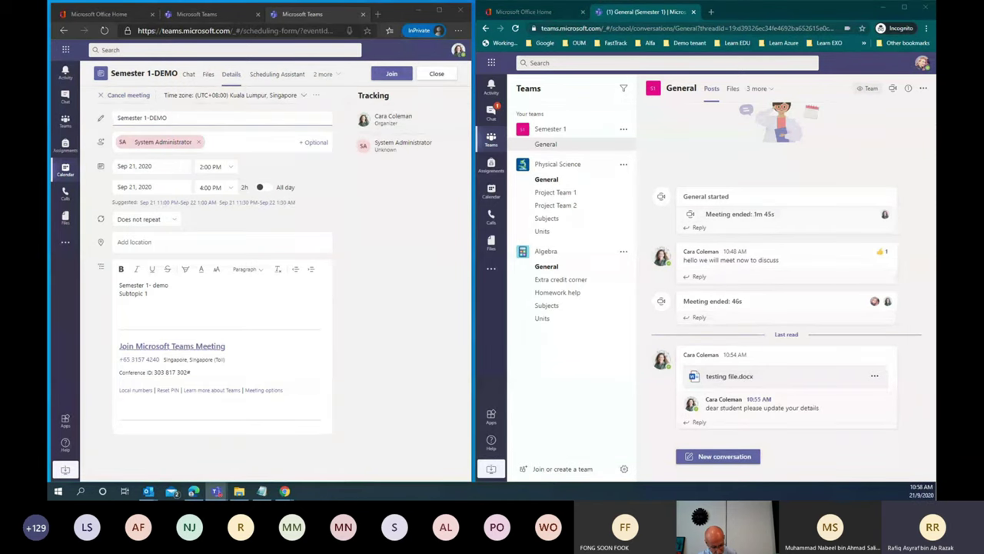
# - Switch to the Teams desktop app, look through recent chats for the Sync up meeting's recording, and minimize the app
pyautogui.hotkey('alt', 'Tab')
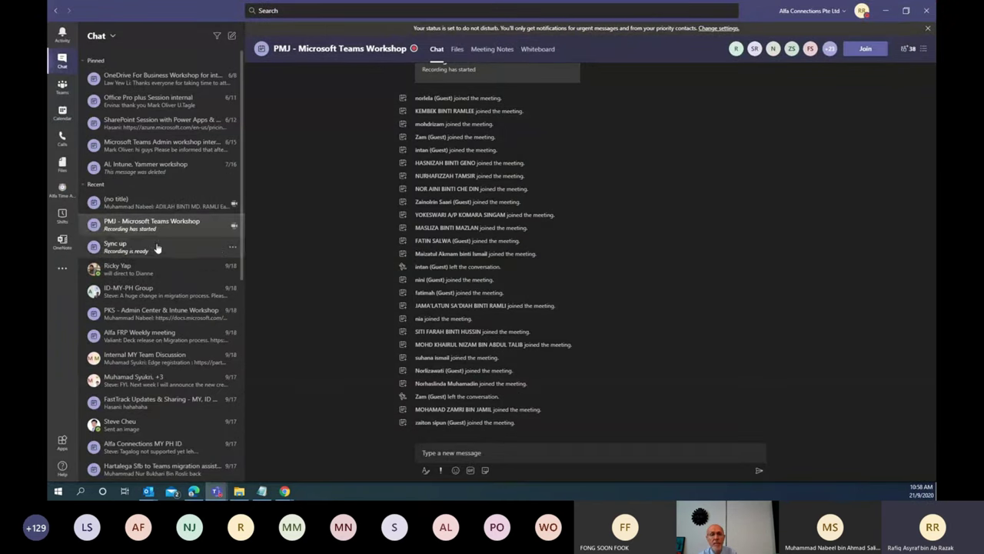
pyautogui.click(157, 248)
pyautogui.scroll(-2, 120, 260)
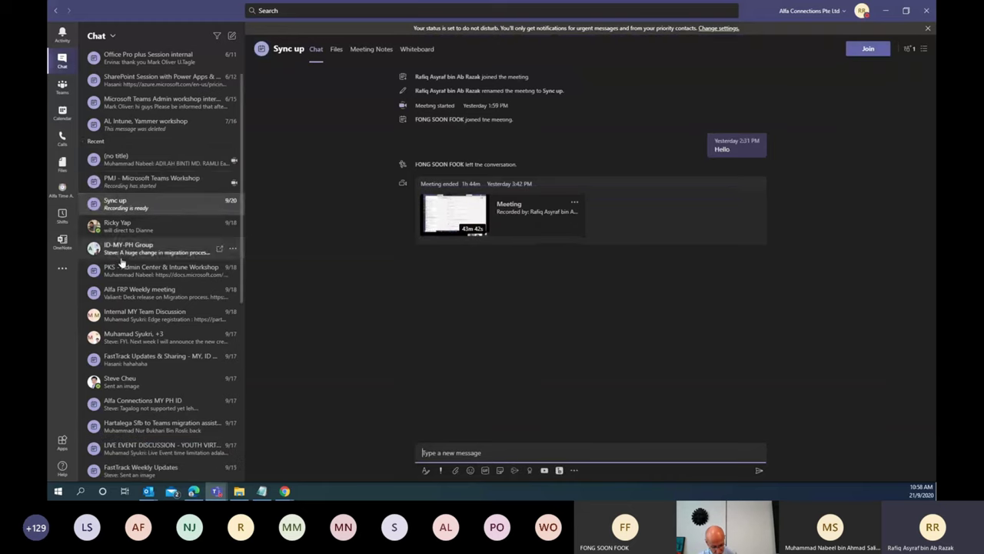
pyautogui.click(144, 111)
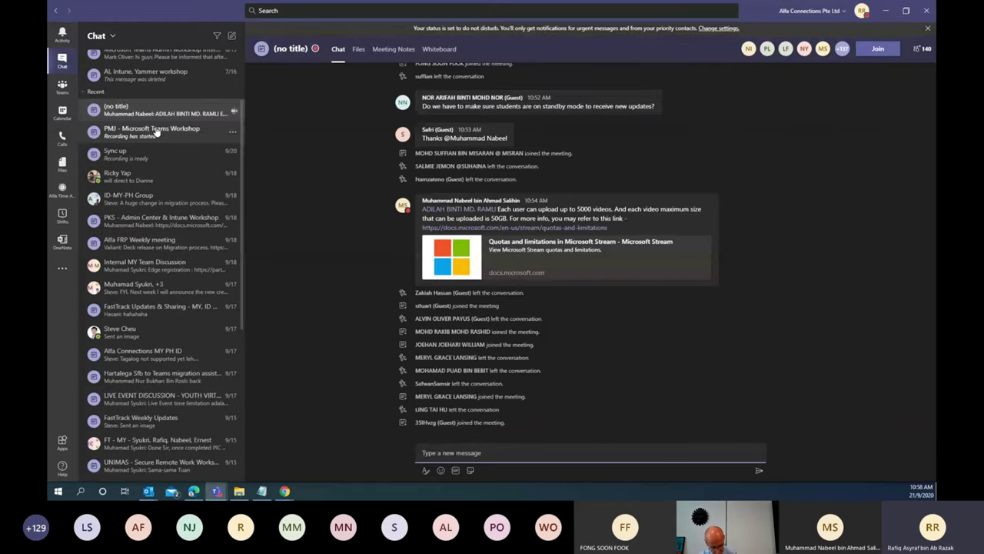
pyautogui.click(152, 131)
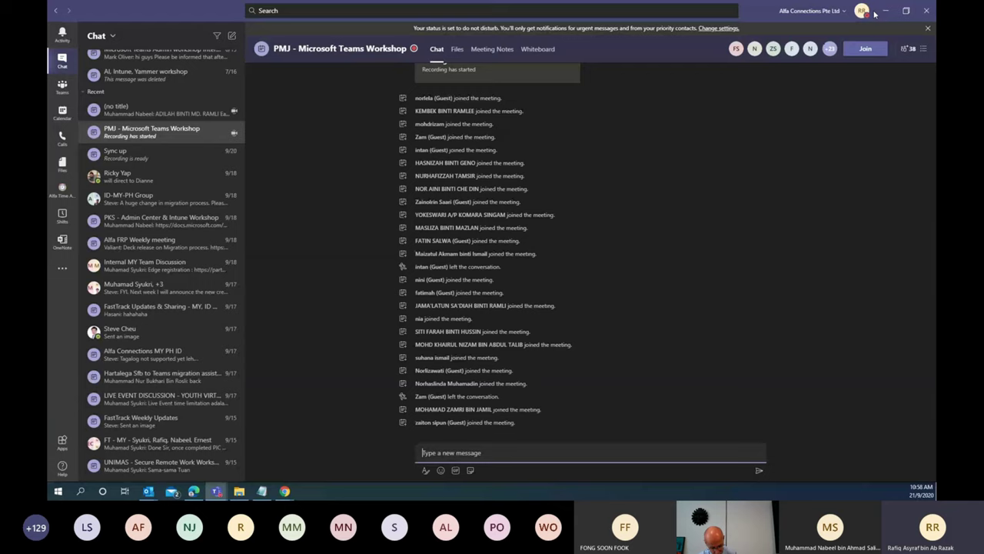
pyautogui.click(179, 159)
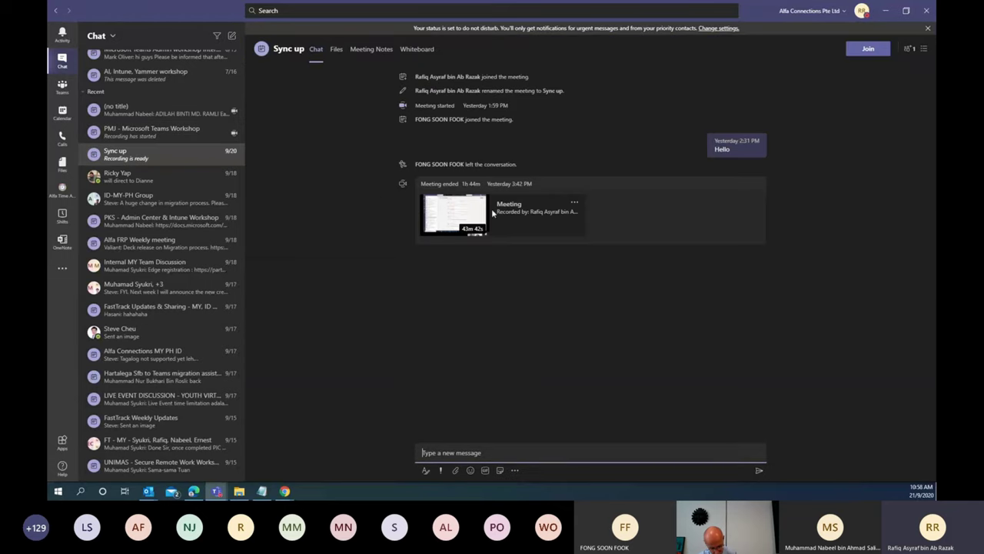
pyautogui.click(123, 176)
pyautogui.click(139, 154)
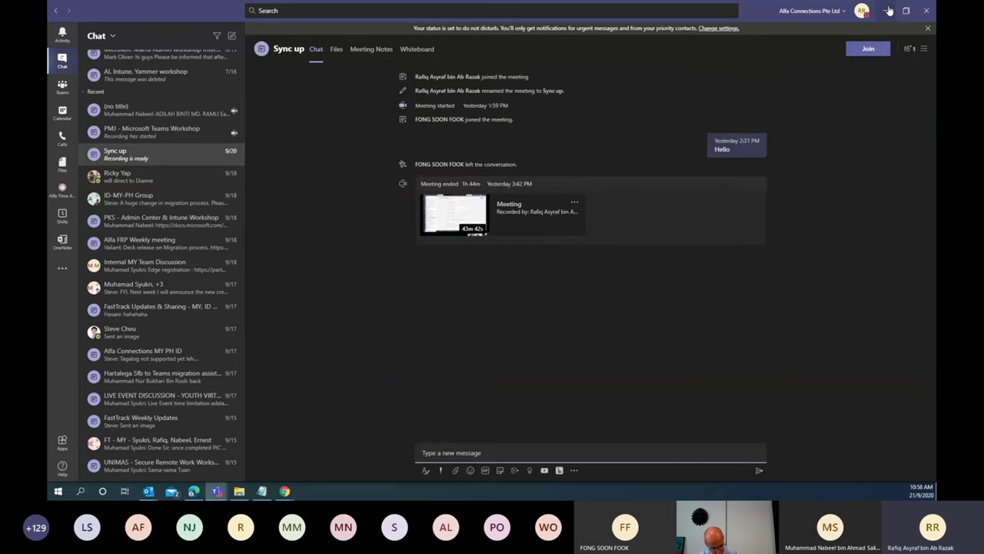
pyautogui.click(888, 10)
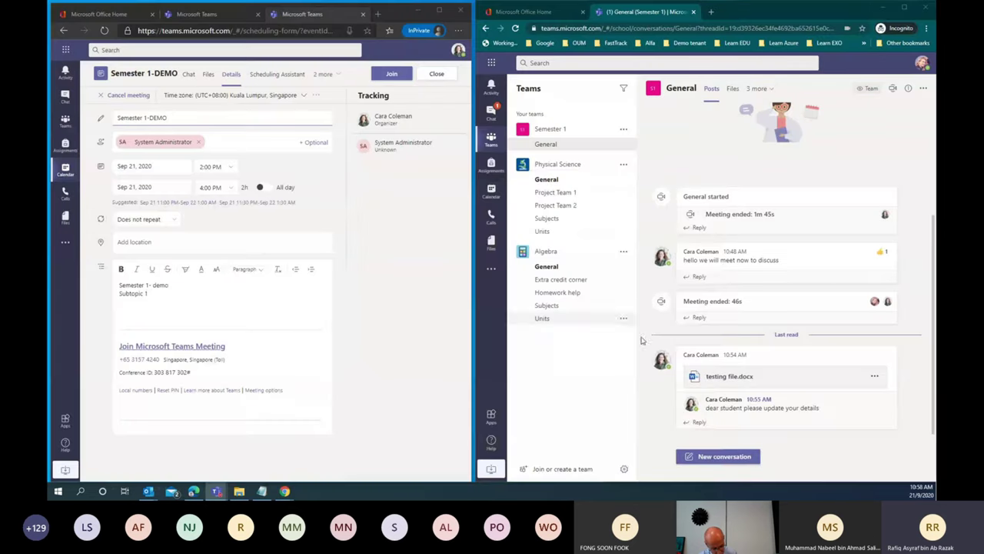
# - Open the recent chats in the student's account and the Semester 1-DEMO meeting chat in the teacher's account, then maximize the teacher's window
pyautogui.click(481, 114)
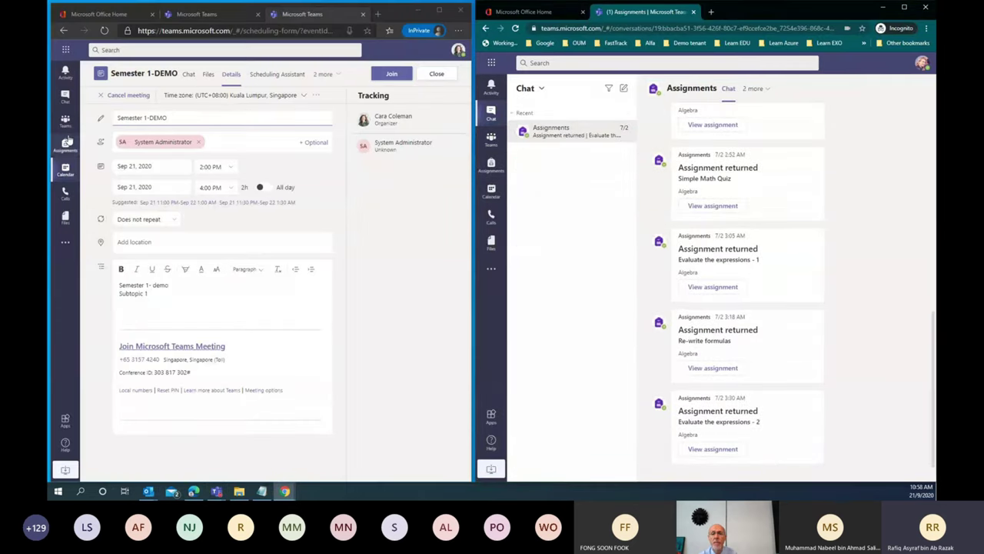
pyautogui.click(64, 106)
pyautogui.click(64, 104)
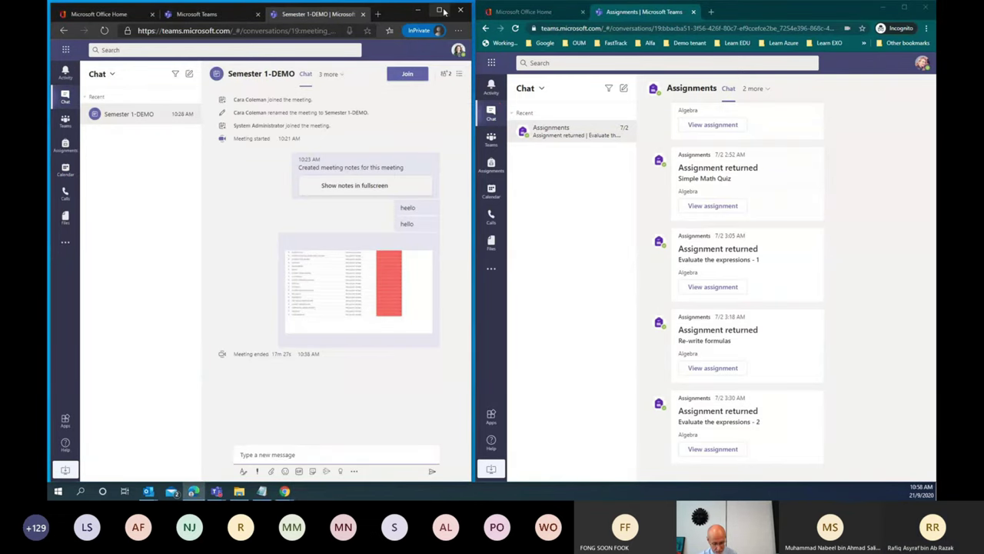
pyautogui.click(439, 9)
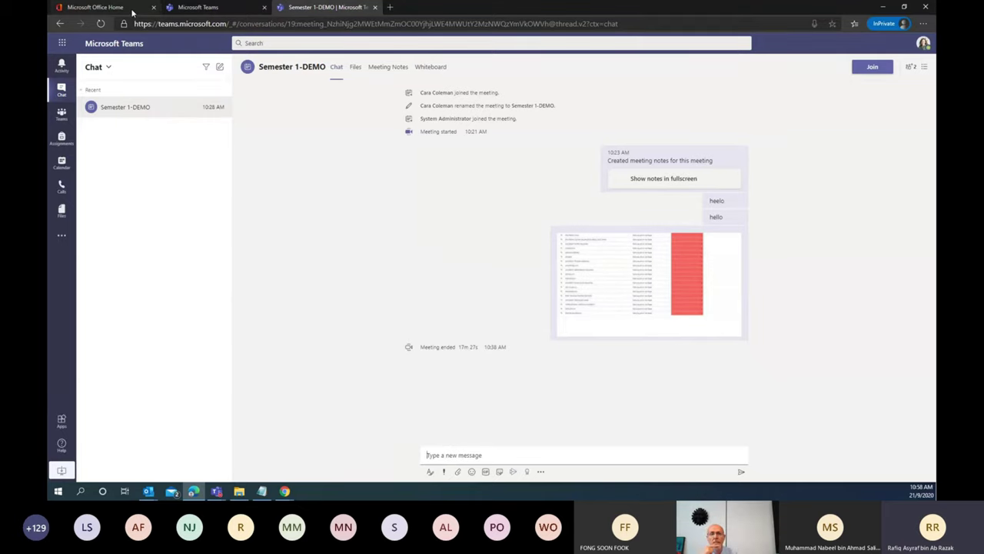
# - Switch to the teacher's Office 365 home page, show all available apps, and launch Microsoft Stream
pyautogui.click(100, 8)
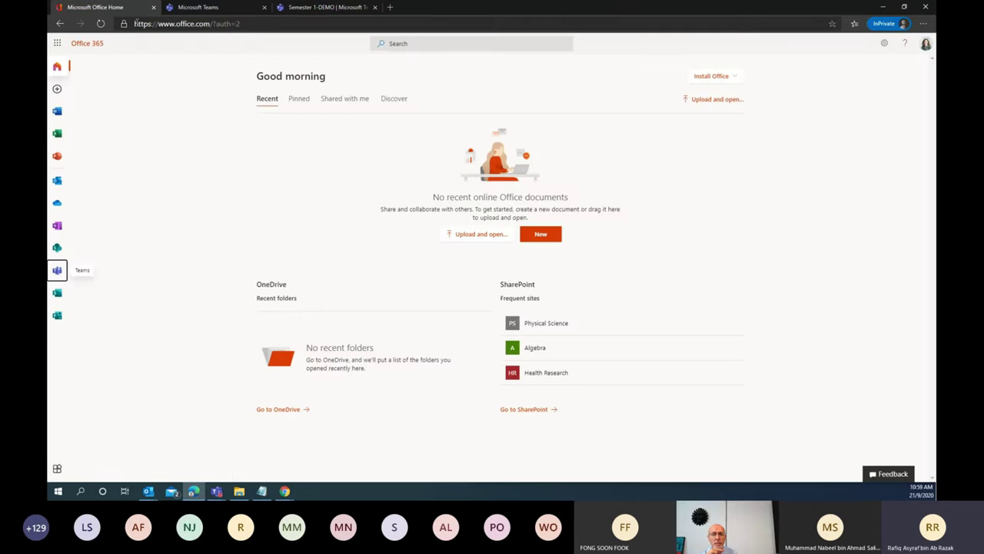
pyautogui.moveTo(156, 24); pyautogui.dragTo(210, 24)
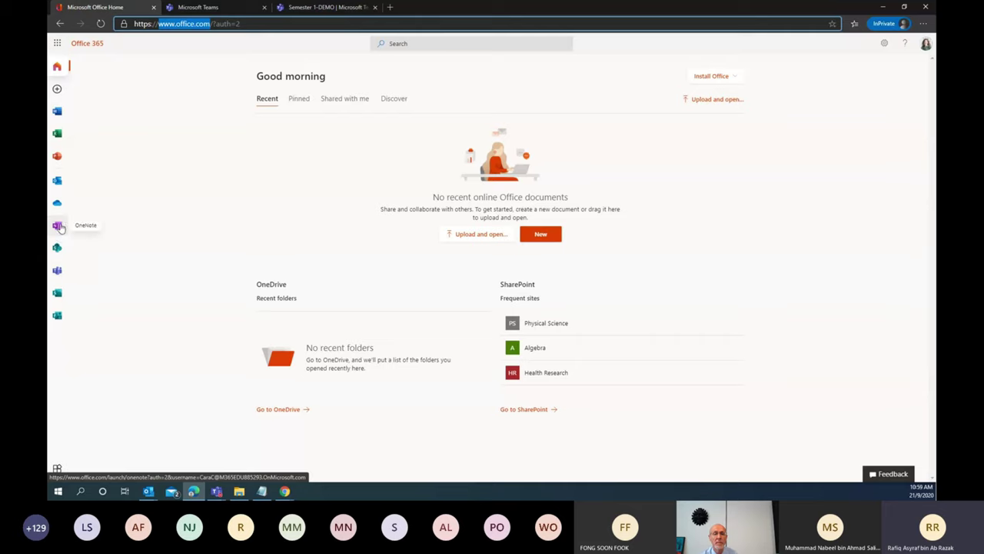
pyautogui.click(56, 90)
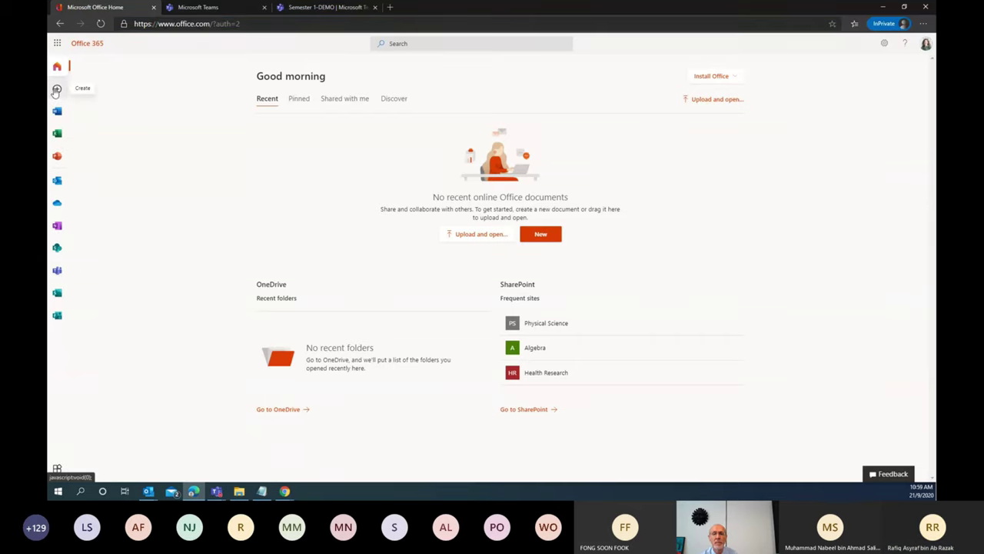
pyautogui.click(257, 165)
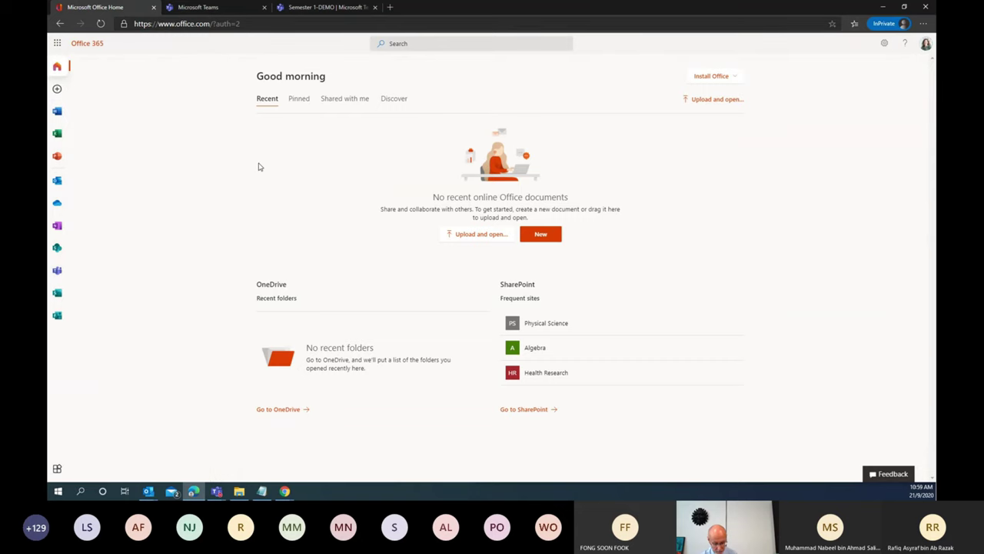
pyautogui.click(57, 468)
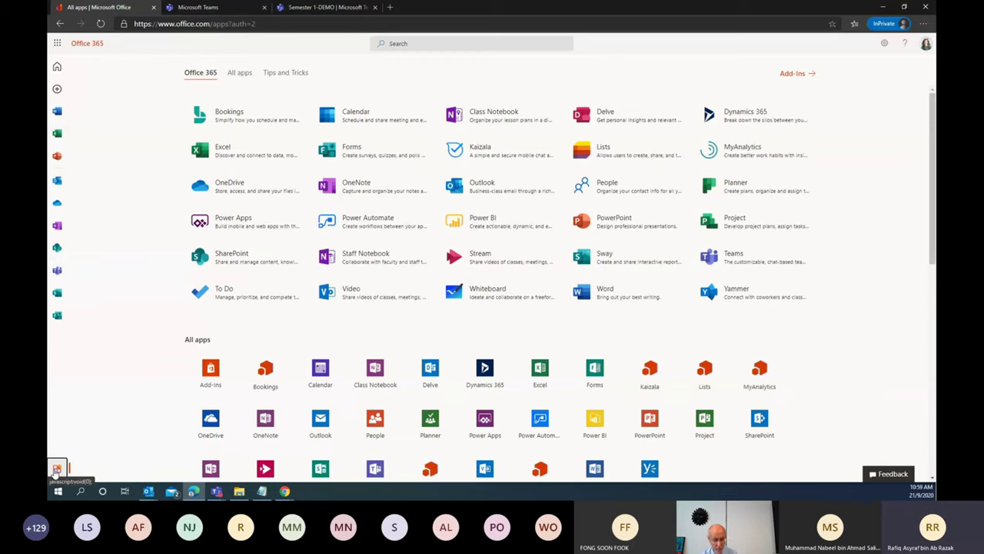
pyautogui.click(482, 266)
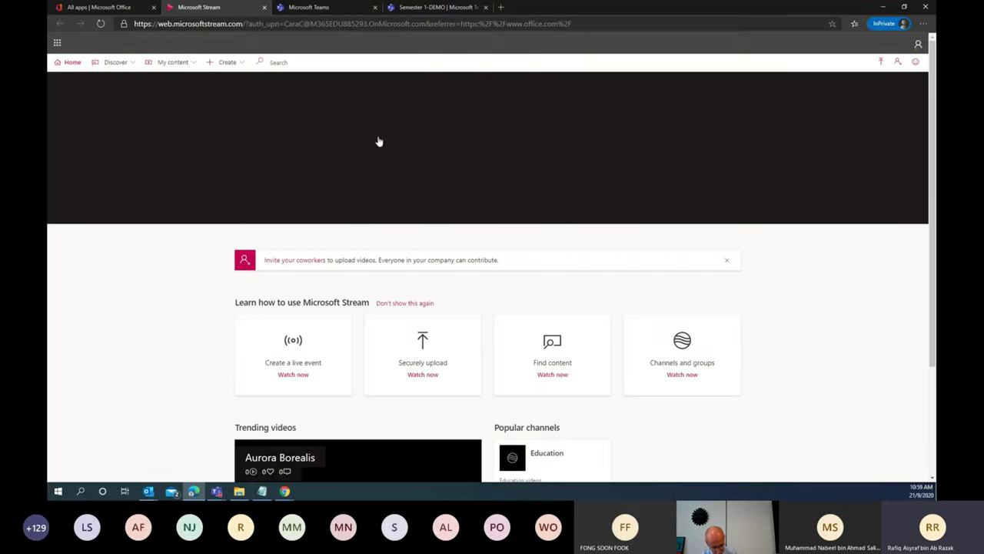
# - Open the teacher's own videos in Stream and look through the content categories and creation options
pyautogui.click(184, 63)
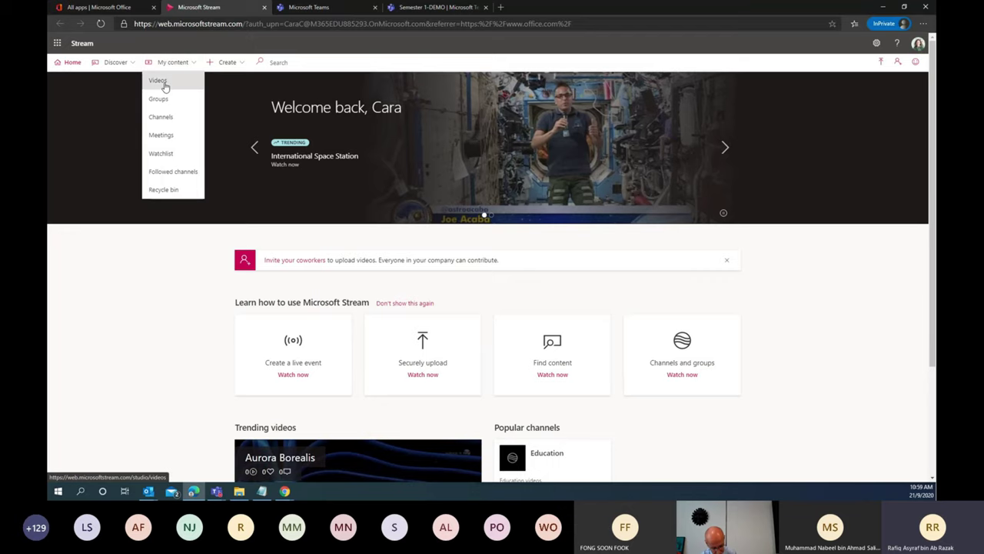
pyautogui.click(160, 81)
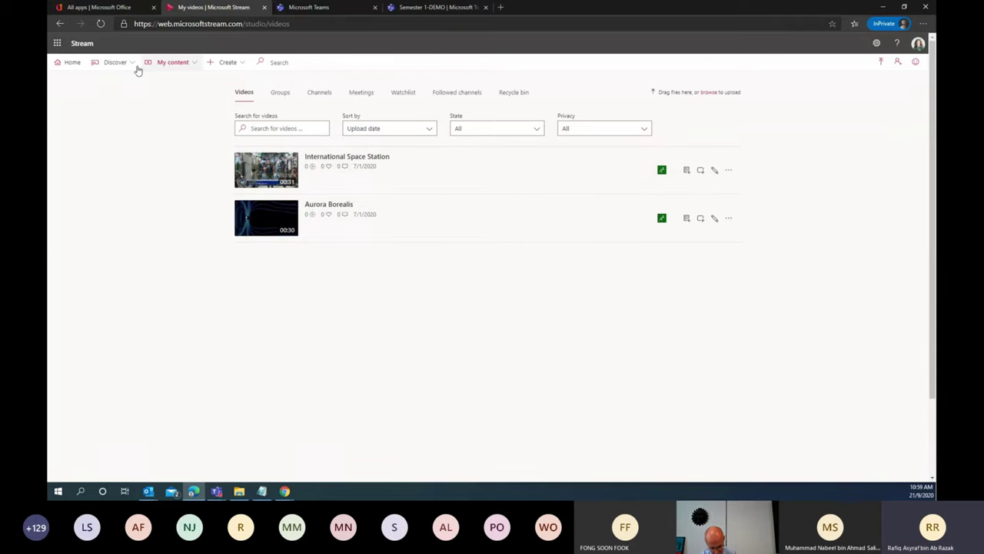
pyautogui.click(187, 61)
pyautogui.click(183, 81)
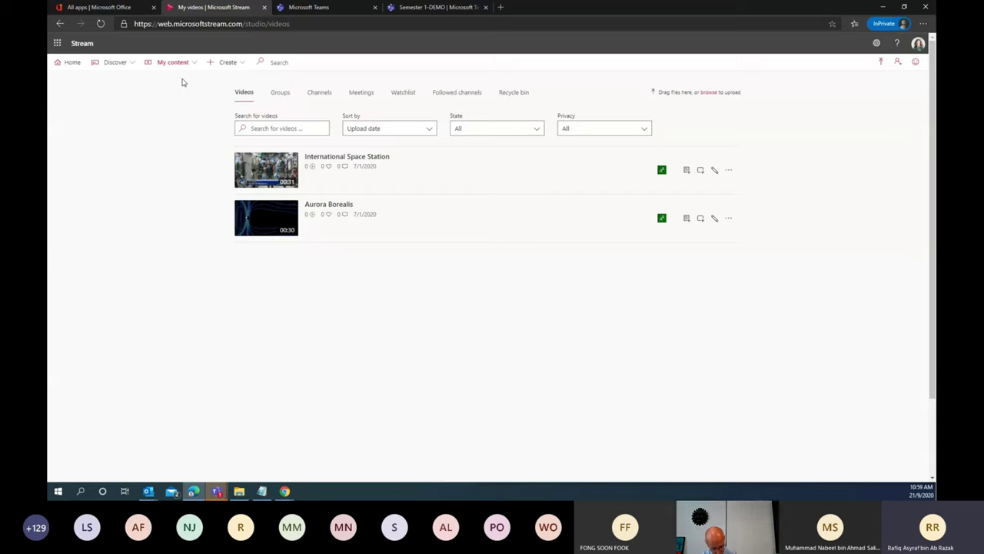
pyautogui.click(229, 63)
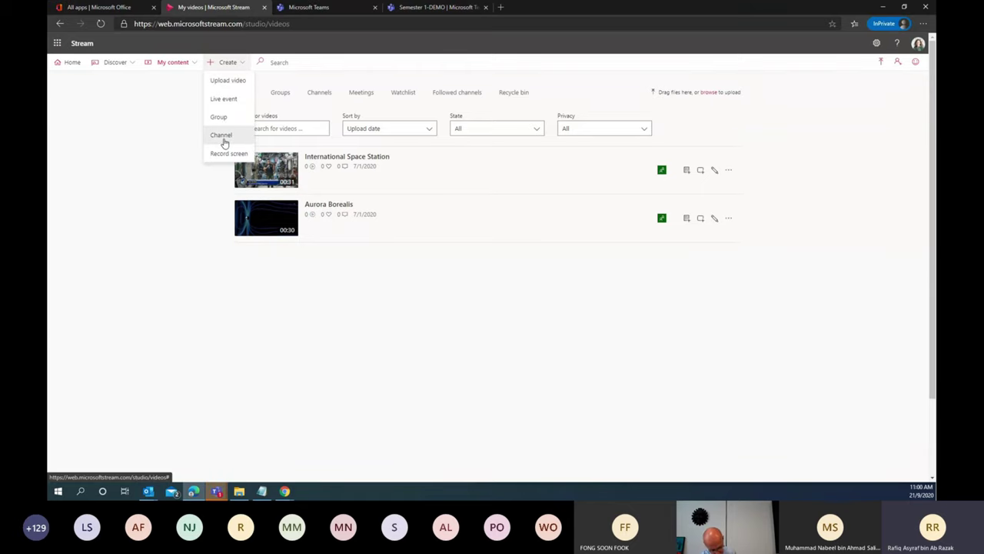
pyautogui.moveTo(182, 62)
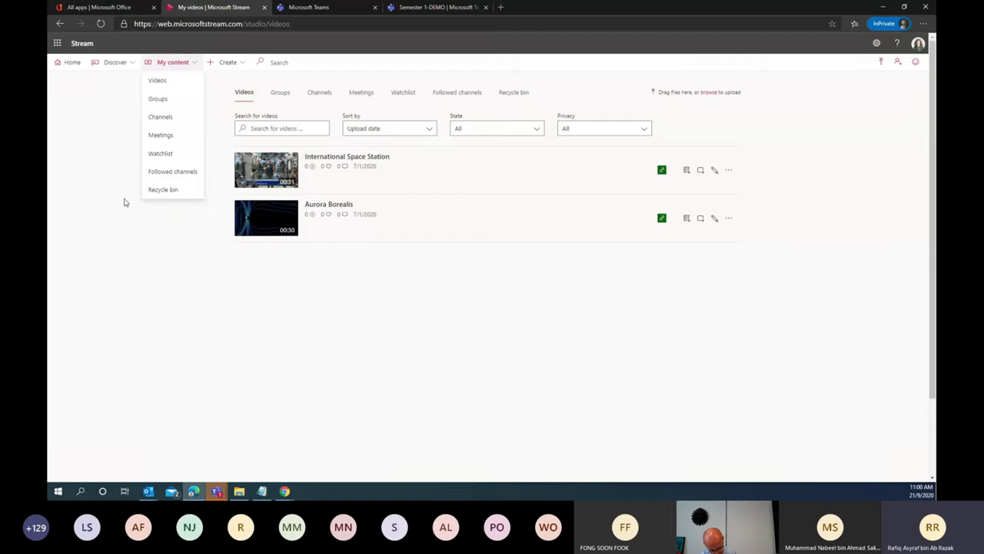
pyautogui.moveTo(128, 67)
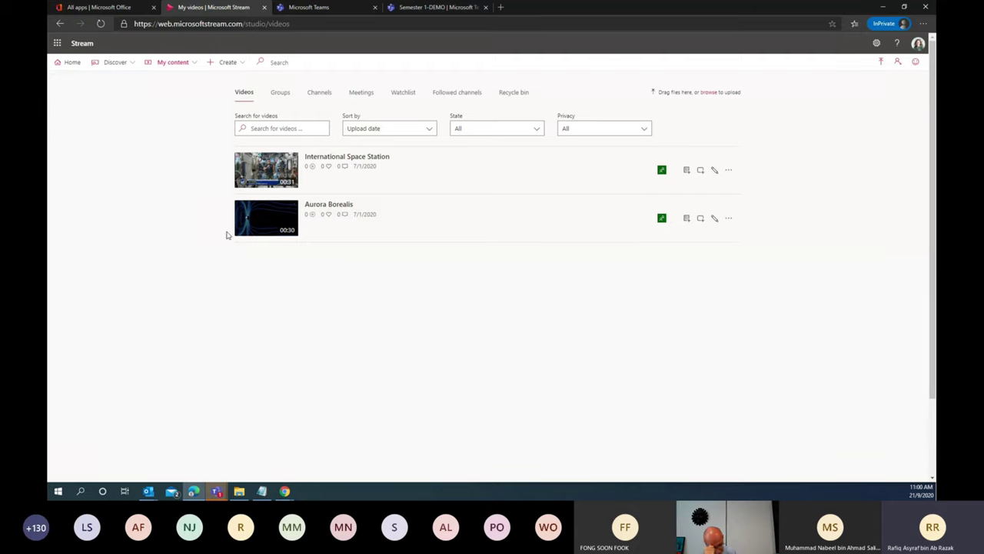
pyautogui.click(190, 72)
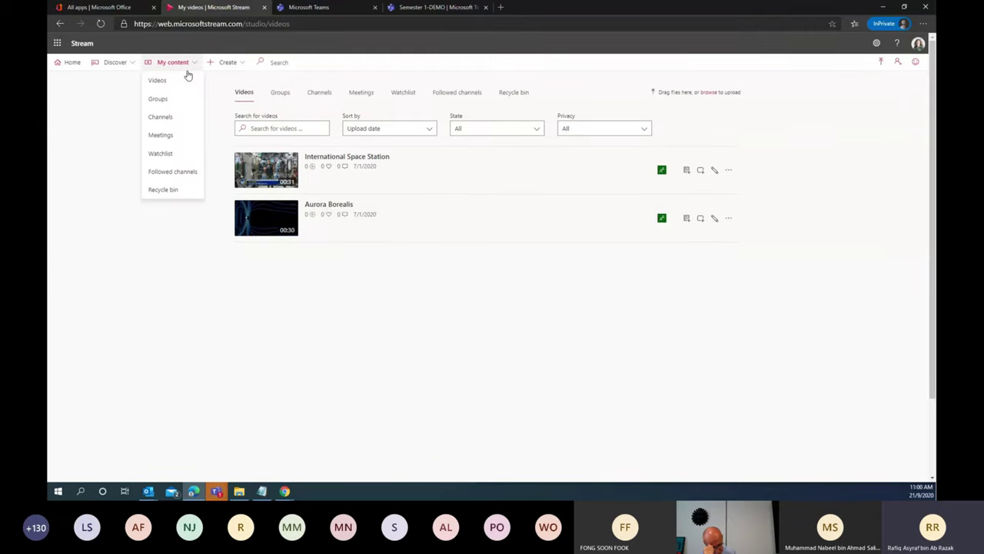
# - Open the International Space Station video, copy its direct link from the sharing options, view its embed code, and close the options
pyautogui.click(271, 168)
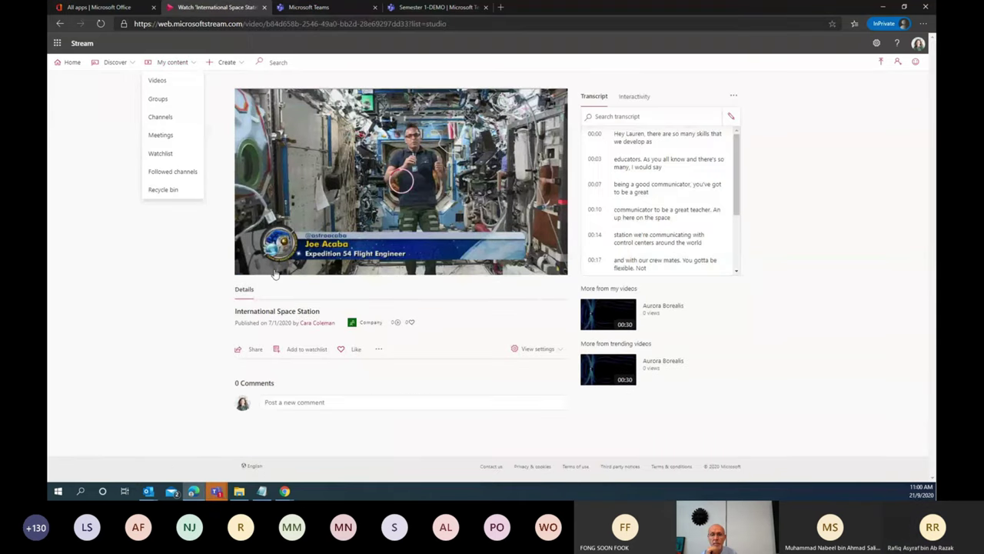
pyautogui.click(255, 350)
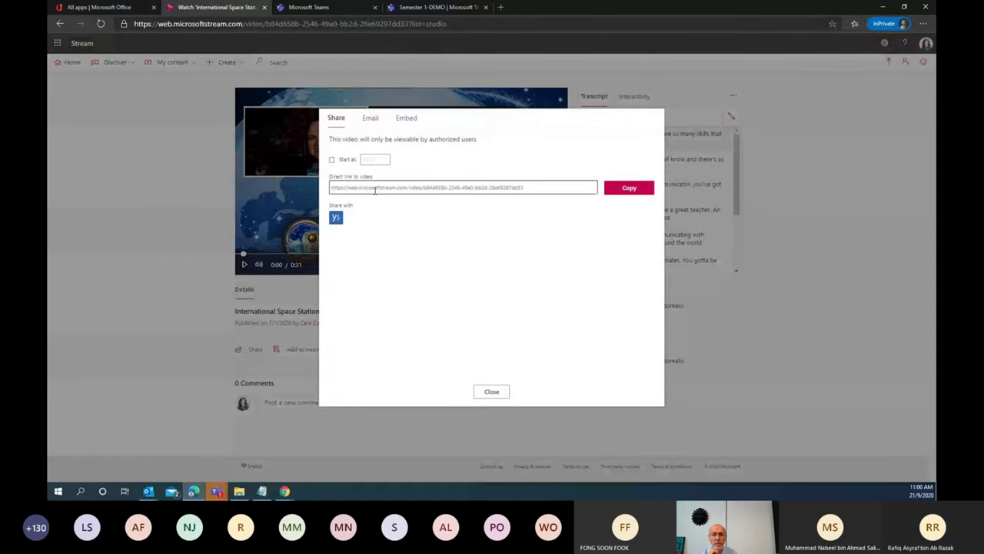
pyautogui.click(628, 196)
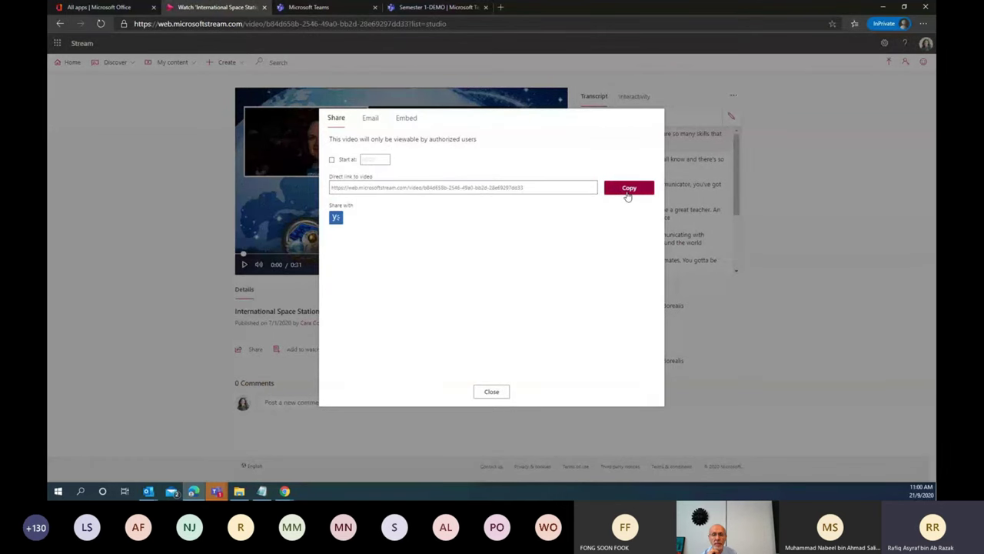
pyautogui.click(403, 120)
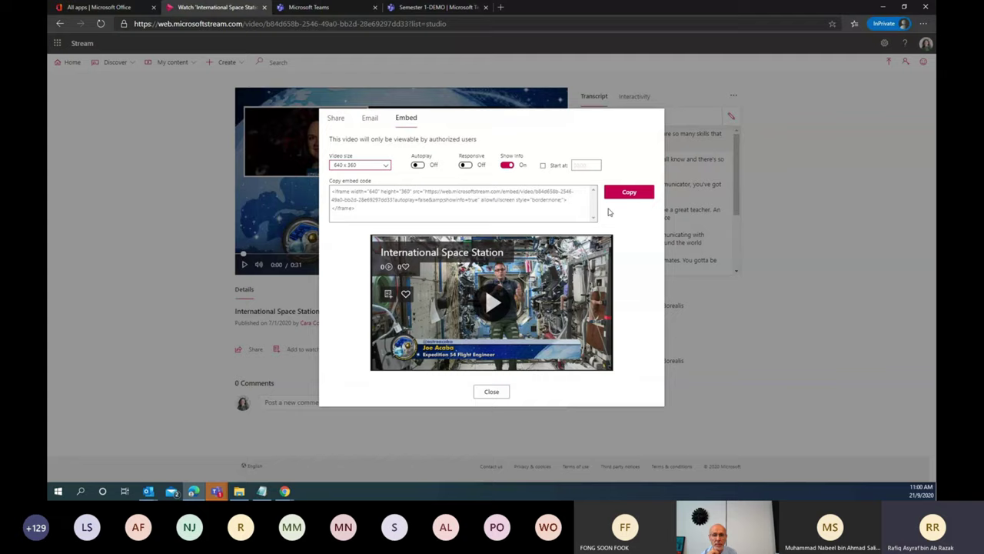
pyautogui.click(492, 392)
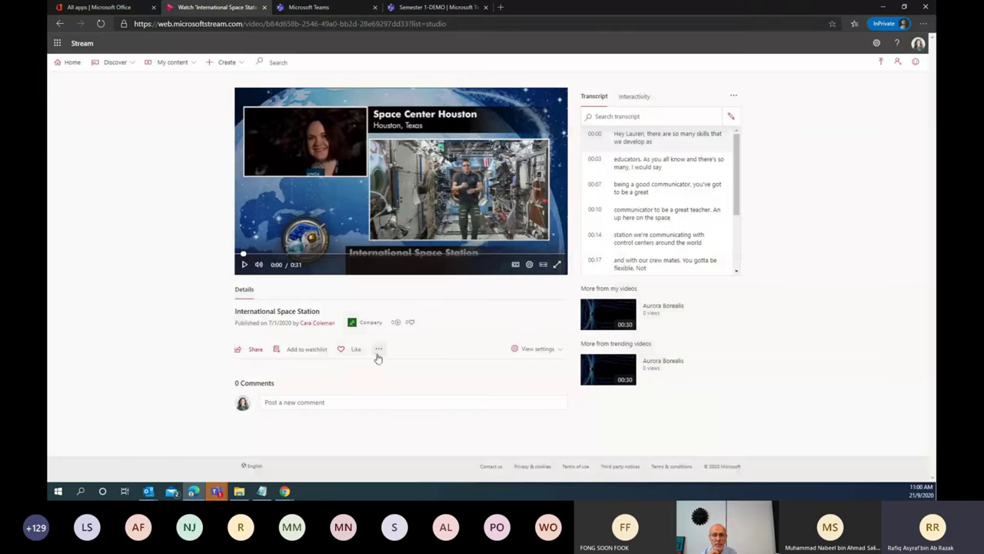
# - Review the International Space Station video's additional actions and open its details for updating to show the permission and sharing choices
pyautogui.click(378, 350)
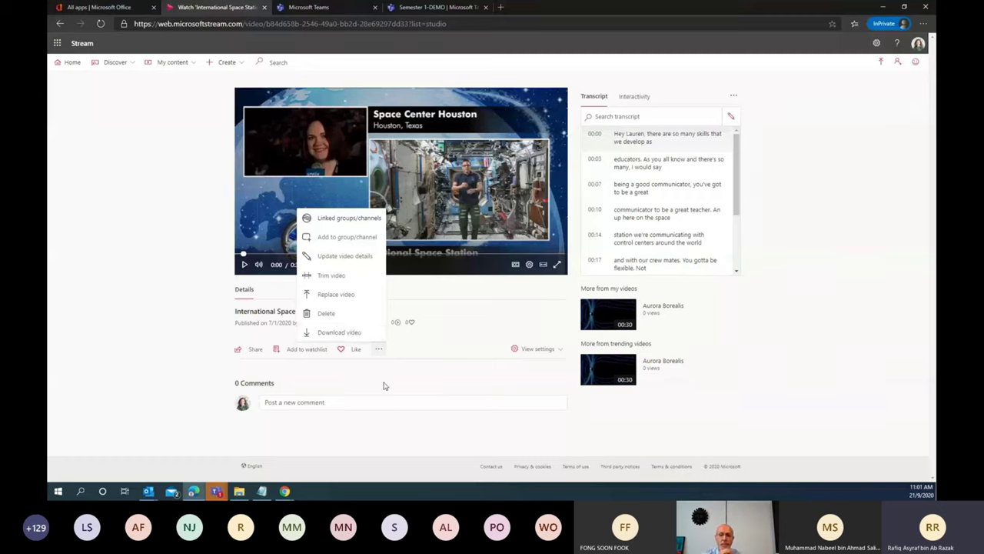
pyautogui.click(500, 332)
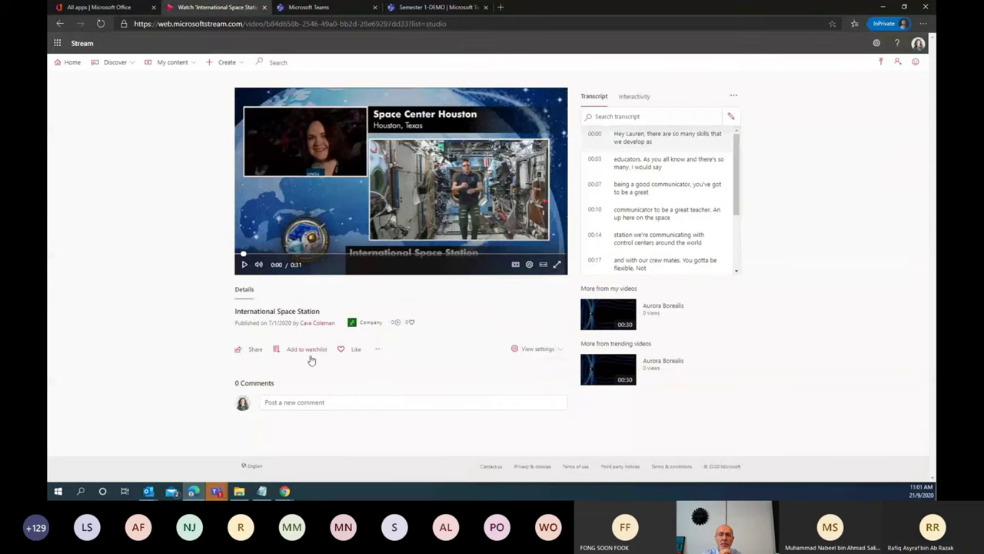
pyautogui.click(380, 353)
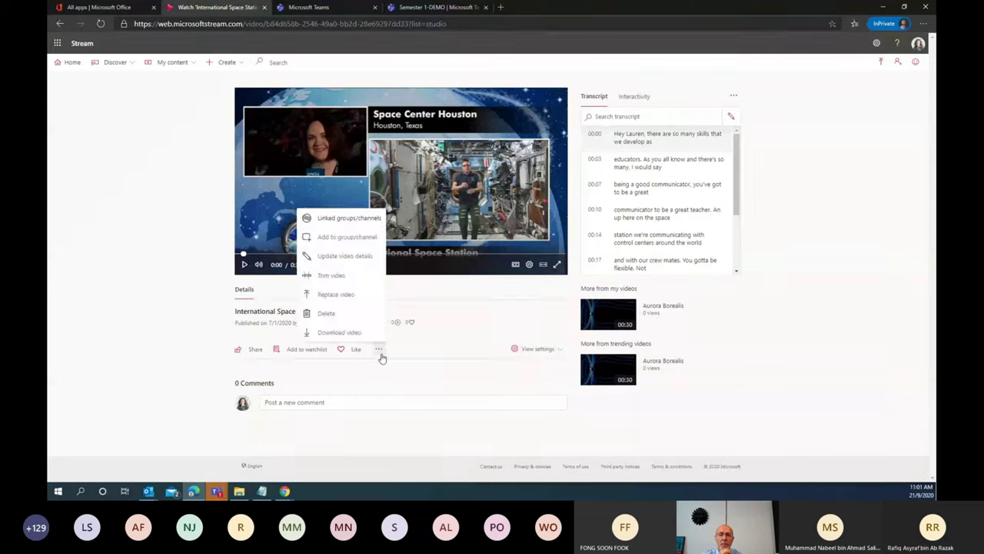
pyautogui.click(357, 262)
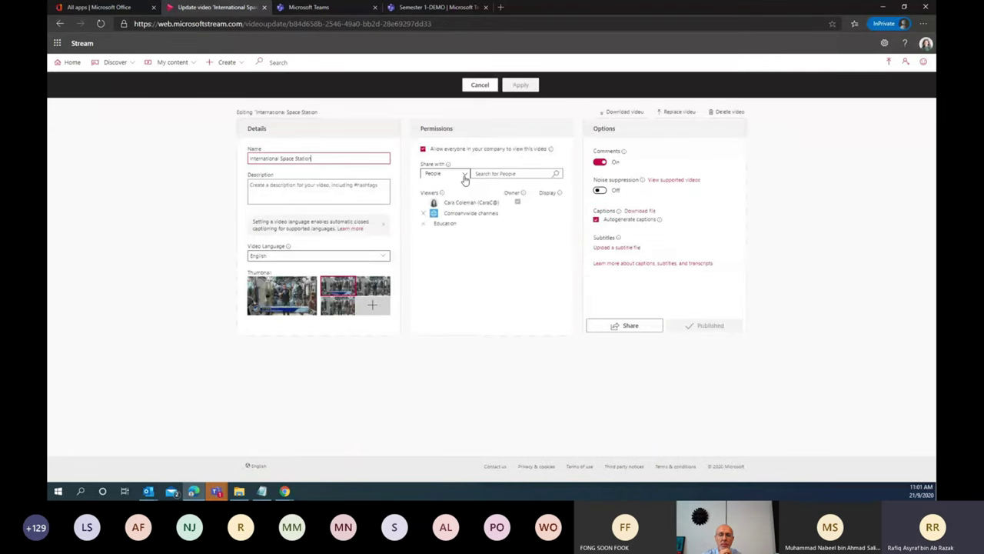
pyautogui.click(465, 176)
pyautogui.click(464, 176)
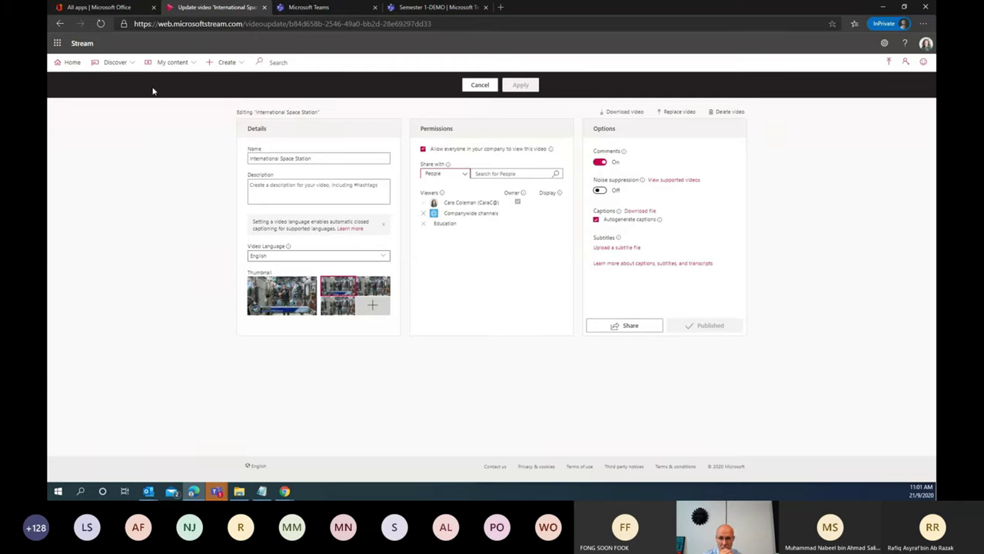
# - Return to the teacher's list of videos in Stream and show the content and creation options again
pyautogui.click(320, 9)
pyautogui.click(215, 8)
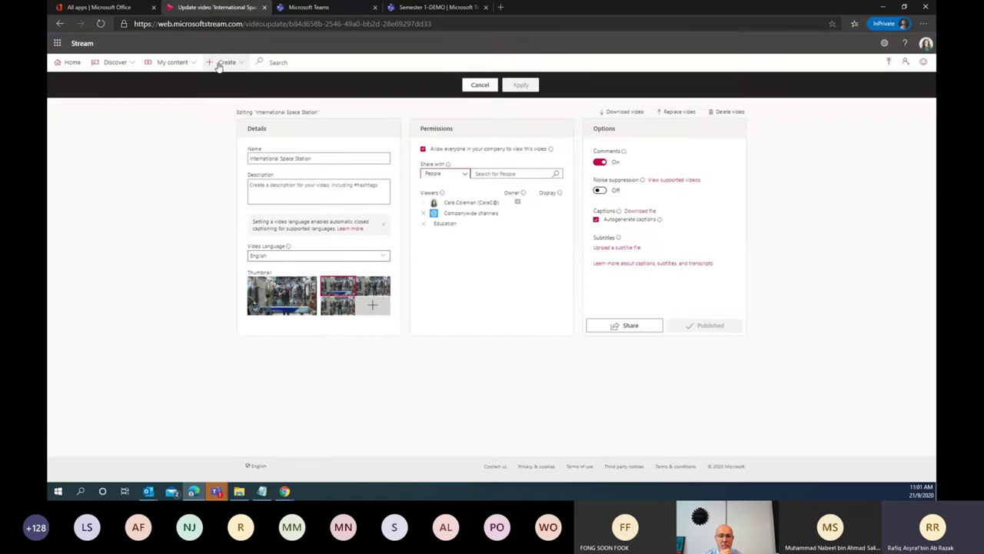
pyautogui.click(166, 67)
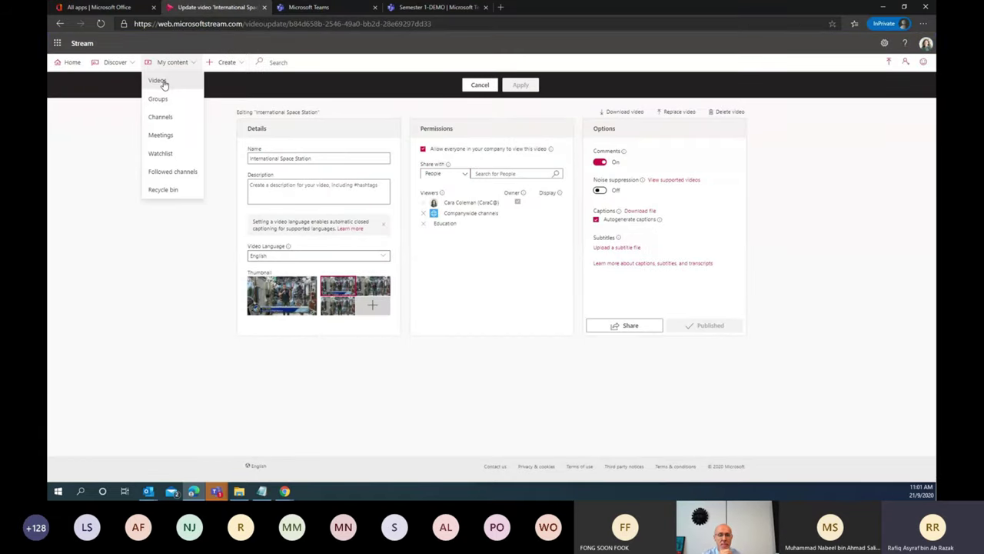
pyautogui.click(158, 81)
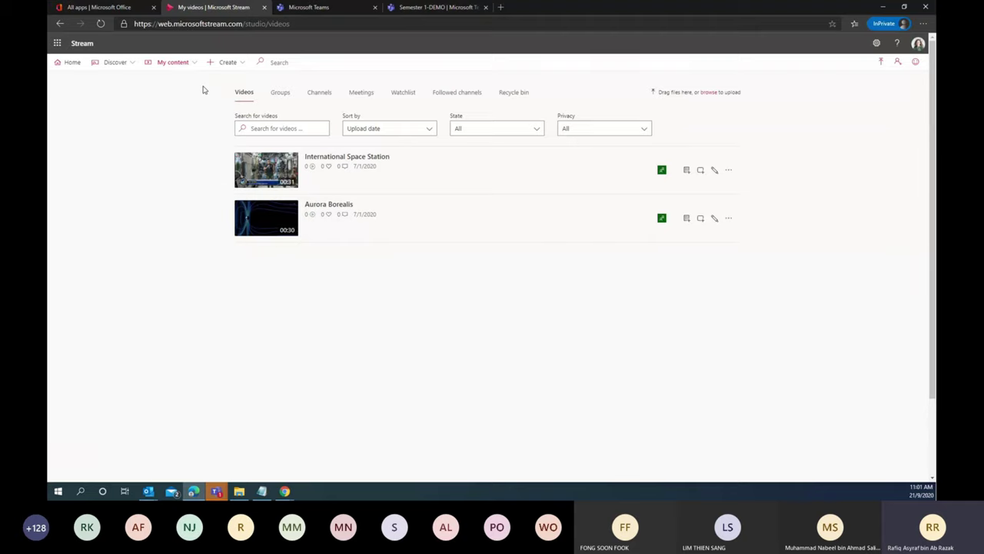
pyautogui.click(185, 70)
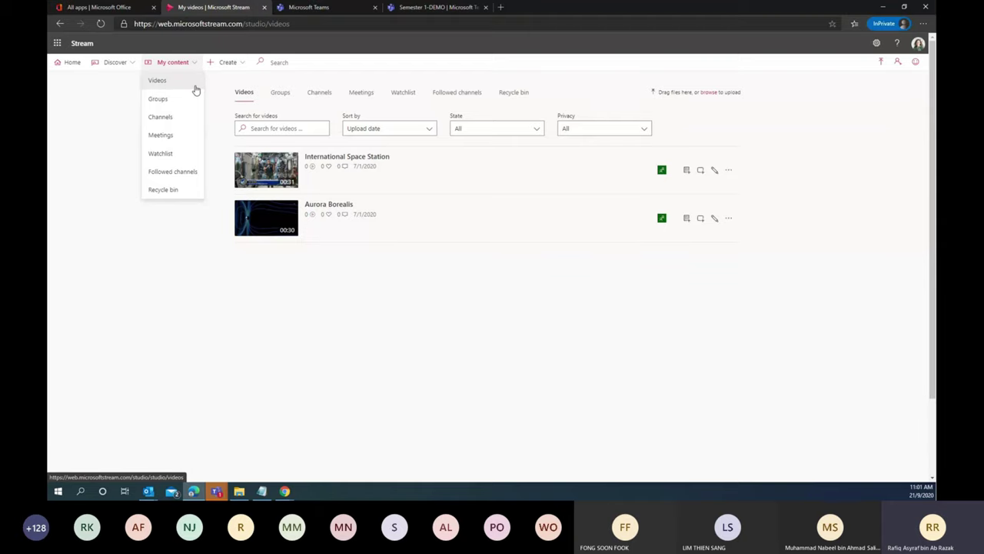
pyautogui.click(227, 63)
pyautogui.click(154, 198)
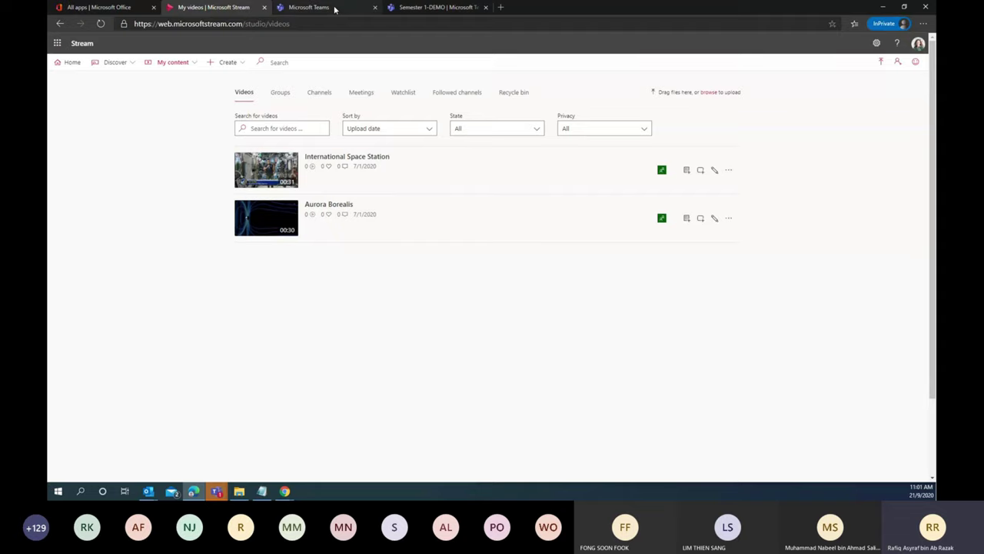
# - Switch back to Teams and start adding a Stream tab for a single video to Semester 1's General channel
pyautogui.click(335, 9)
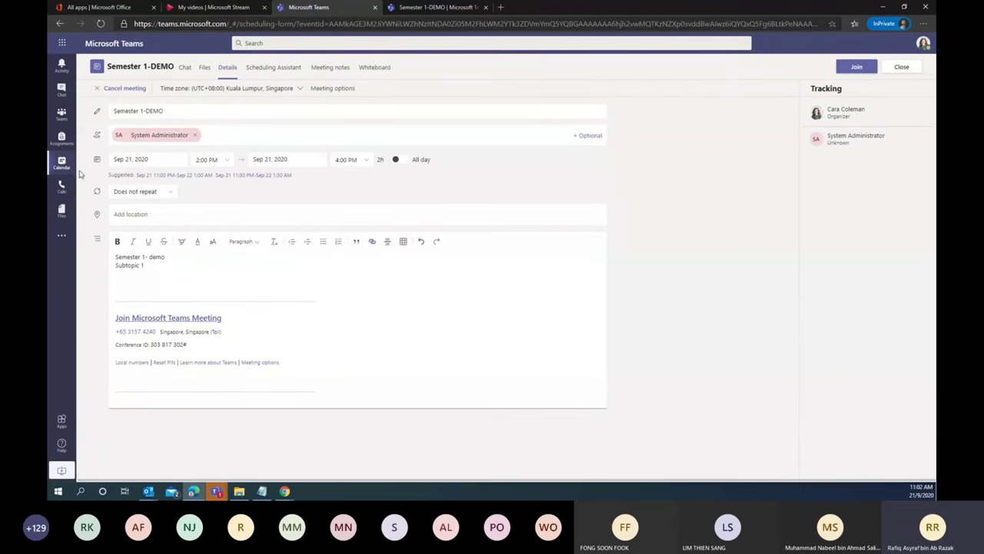
pyautogui.click(63, 114)
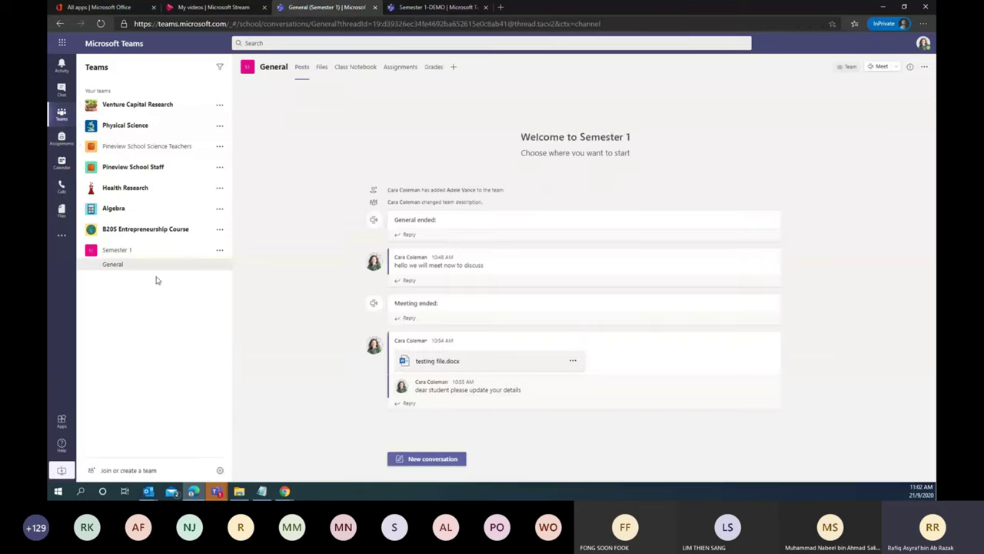
pyautogui.click(454, 70)
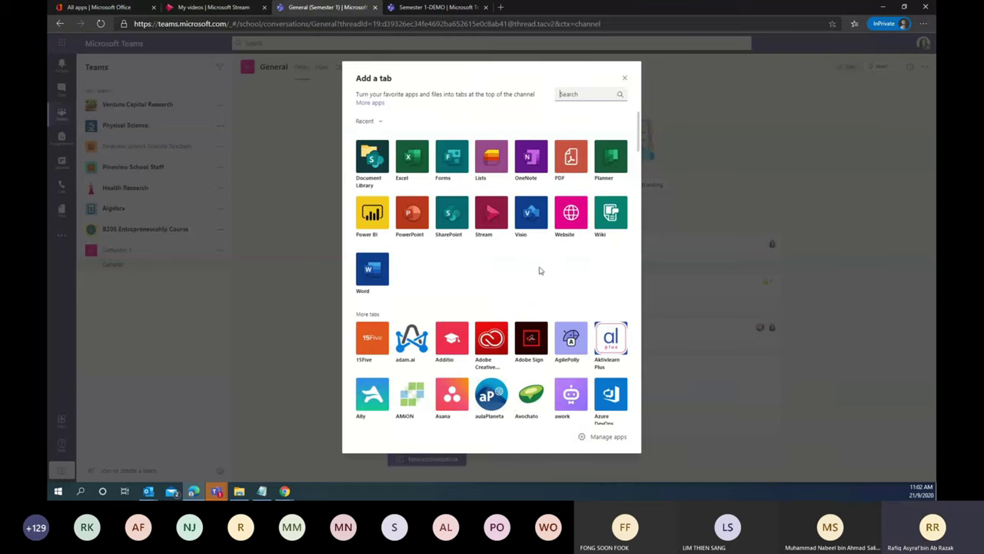
pyautogui.click(497, 219)
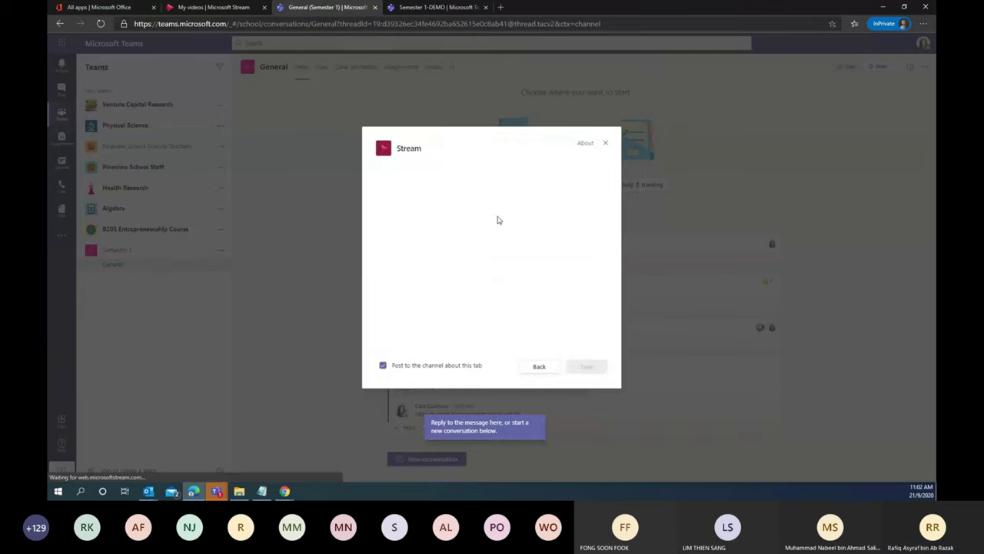
pyautogui.click(416, 181)
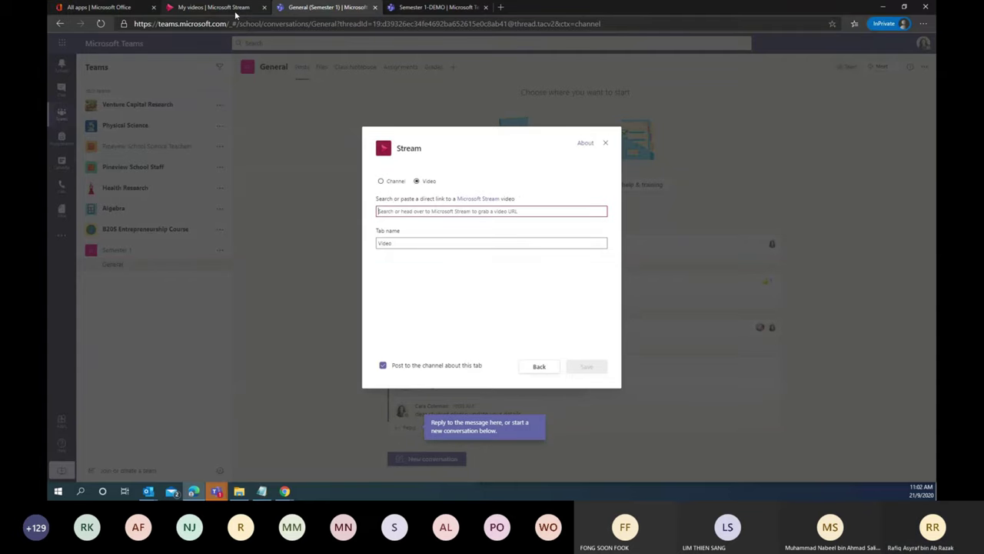
# - Switch to Stream and copy the International Space Station video's direct link from its sharing options
pyautogui.click(214, 7)
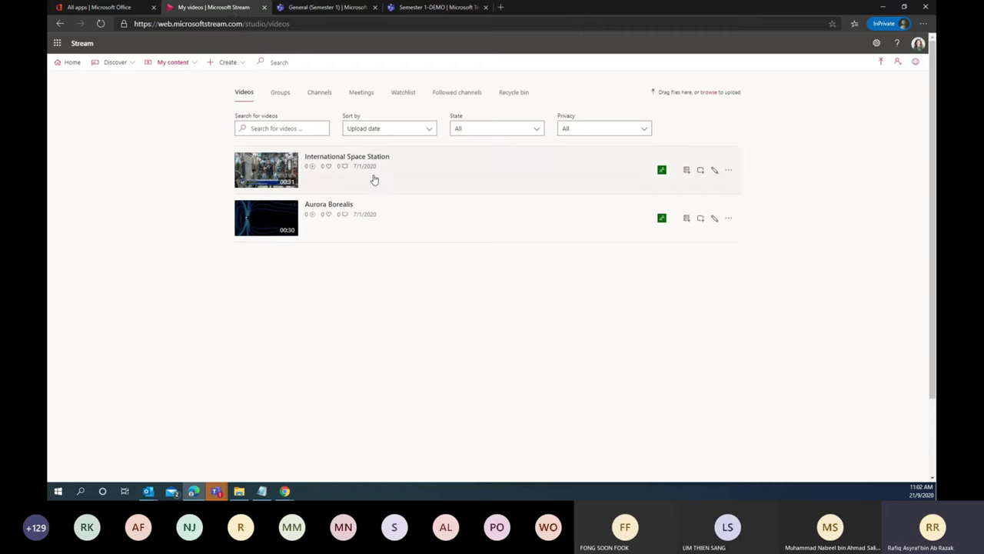
pyautogui.click(725, 172)
pyautogui.click(712, 193)
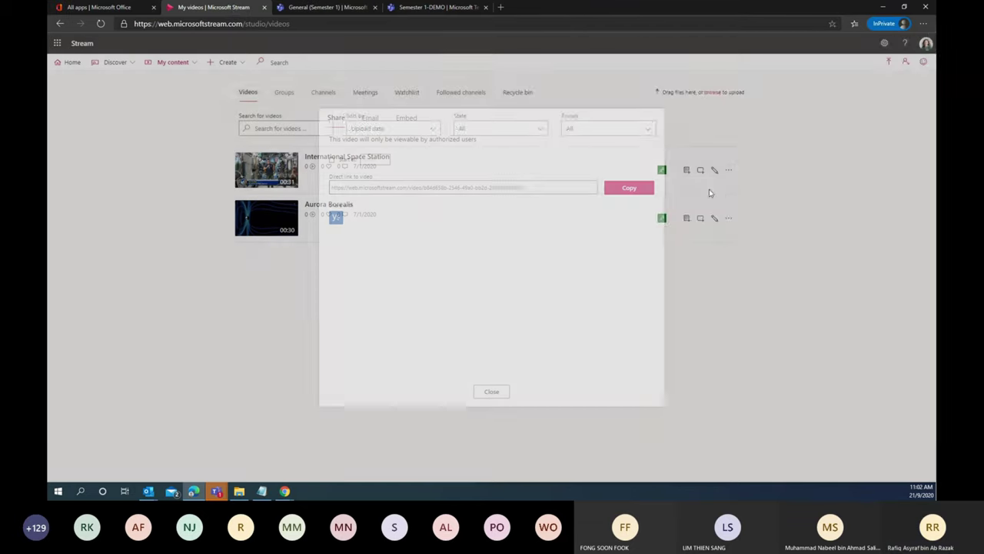
pyautogui.click(634, 190)
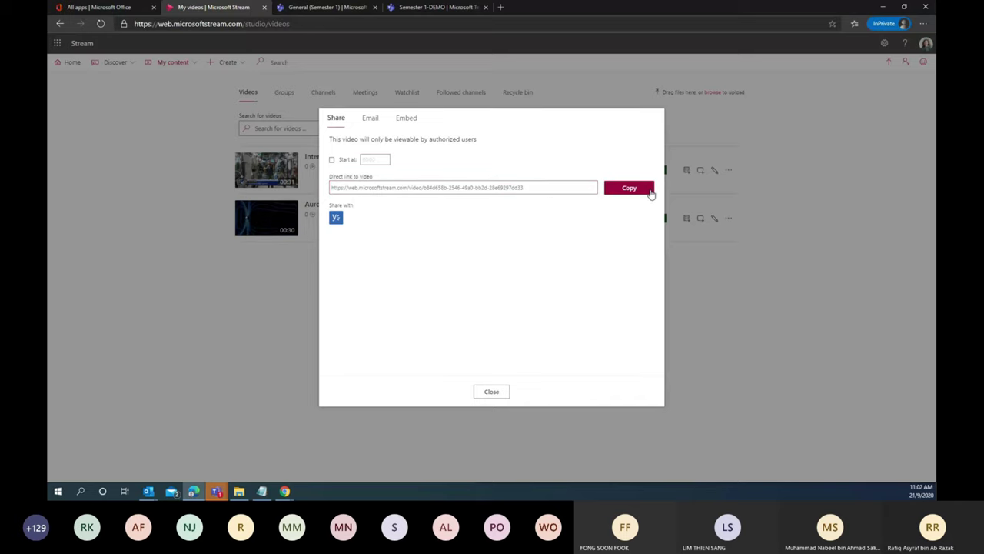
# - Back in Teams, paste the link, choose the International Space Station video, save the tab, and show the channel's posts
pyautogui.click(338, 9)
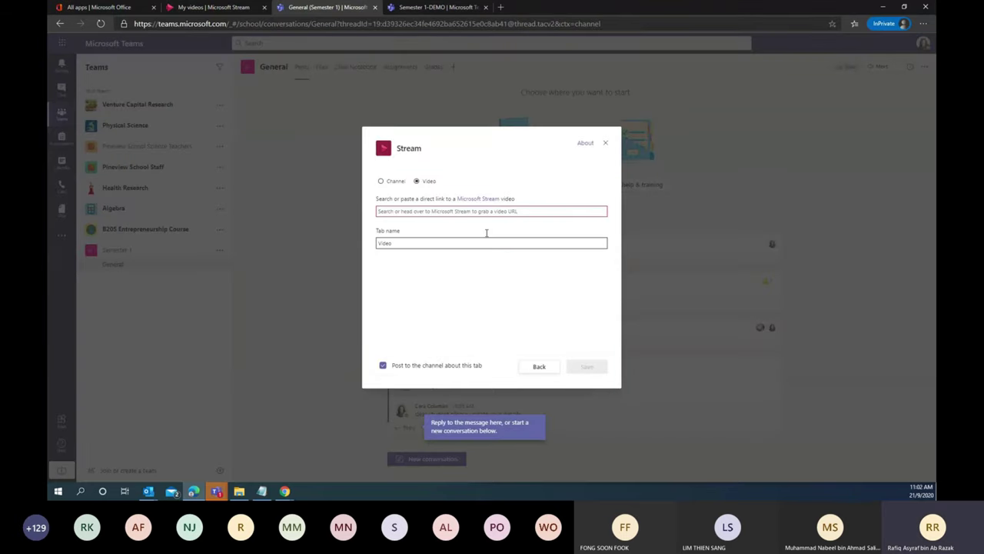
pyautogui.rightClick(443, 212)
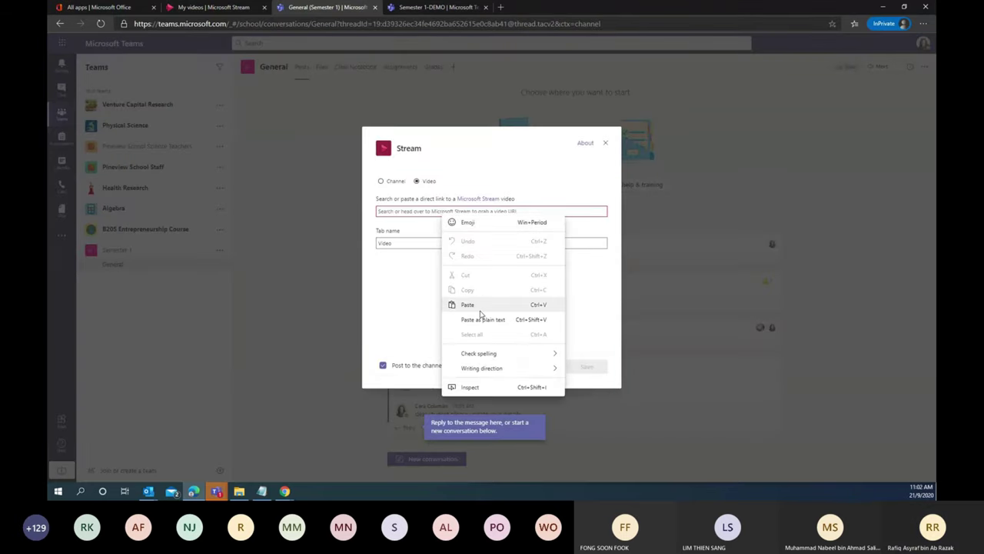
pyautogui.click(480, 304)
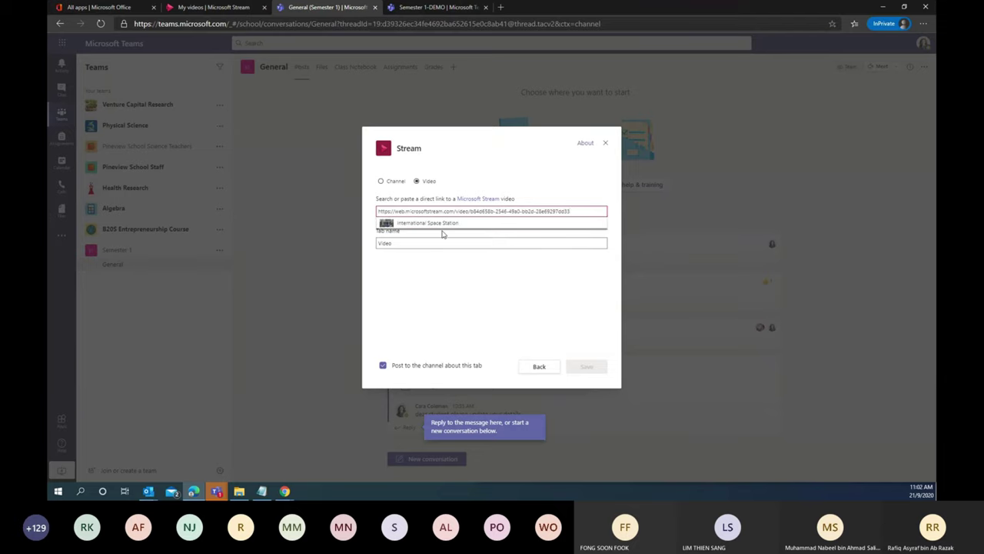
pyautogui.click(442, 223)
pyautogui.click(587, 366)
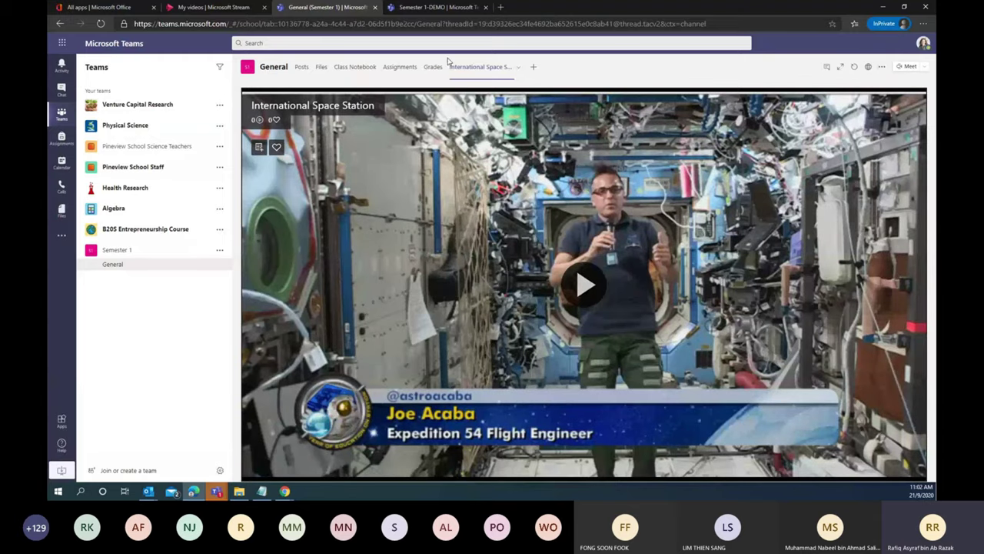
pyautogui.click(301, 68)
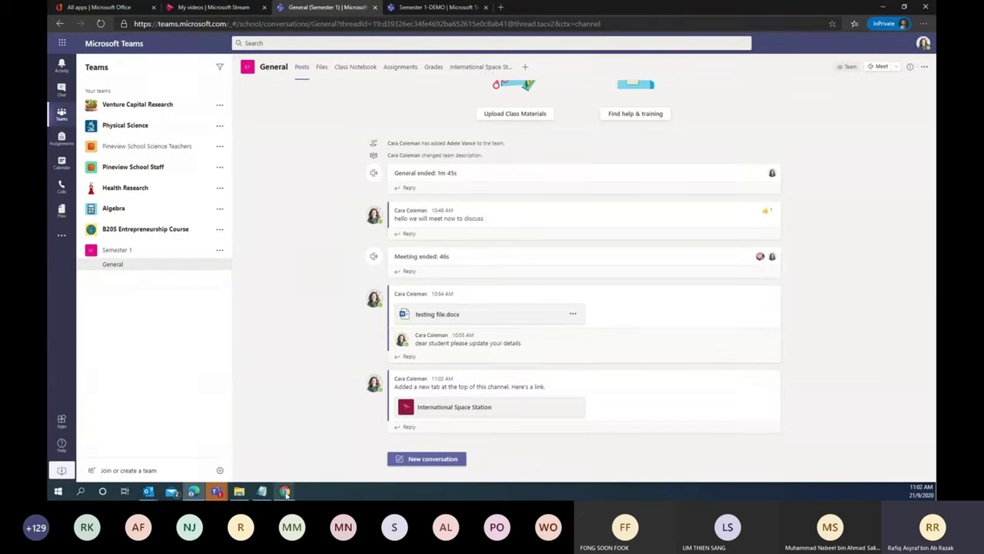
# - Switch to the student's Teams window, open Semester 1's General channel in a maximized window, and check which account is signed in
pyautogui.moveTo(286, 494)
pyautogui.click(323, 453)
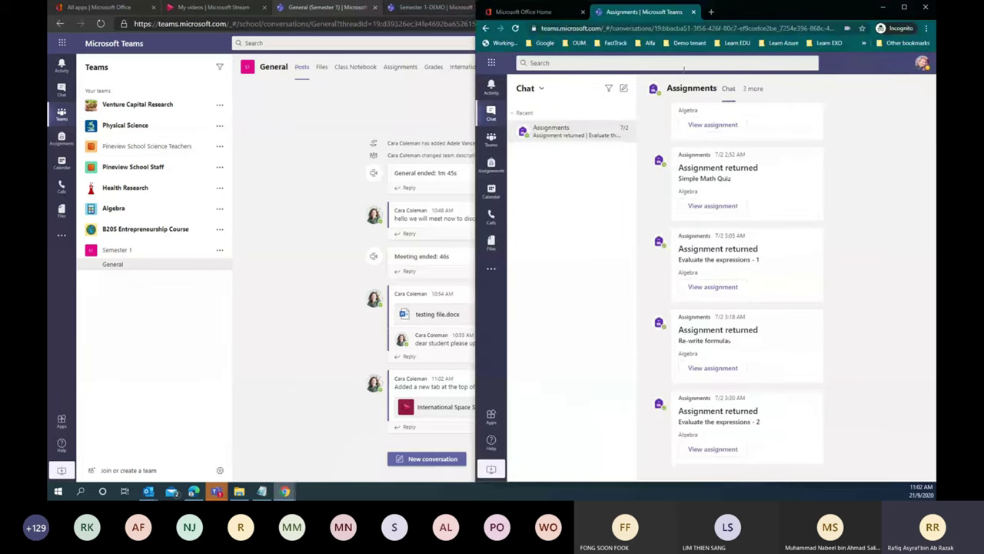
pyautogui.click(493, 140)
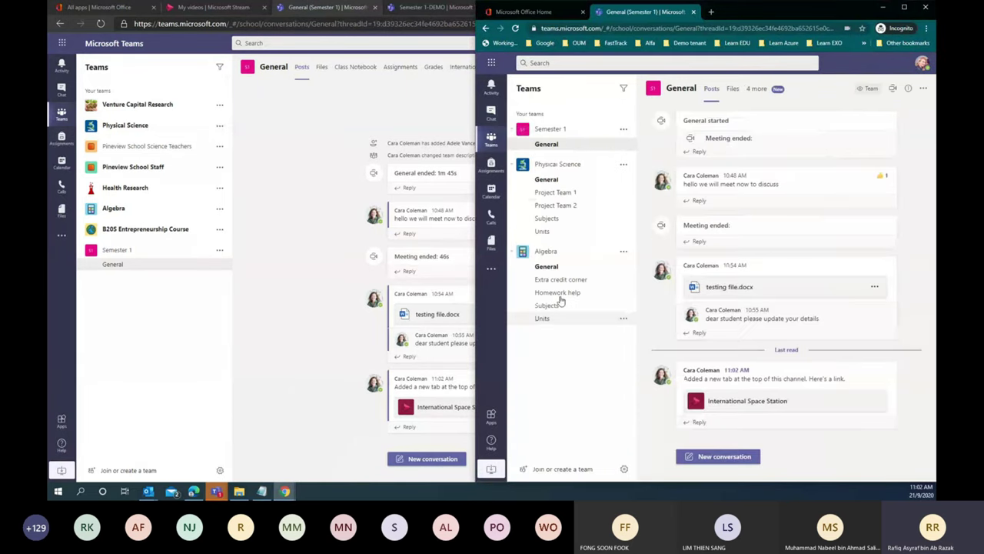
pyautogui.click(904, 8)
pyautogui.click(922, 60)
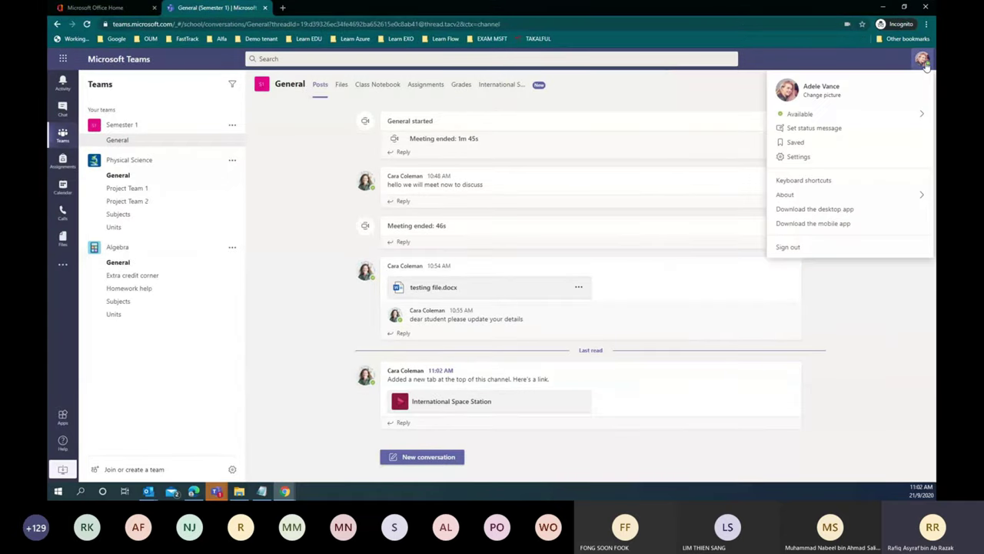
pyautogui.click(923, 61)
# - Open the International Space Station tab as the student, play the video for a few seconds, and pause it
pyautogui.click(496, 86)
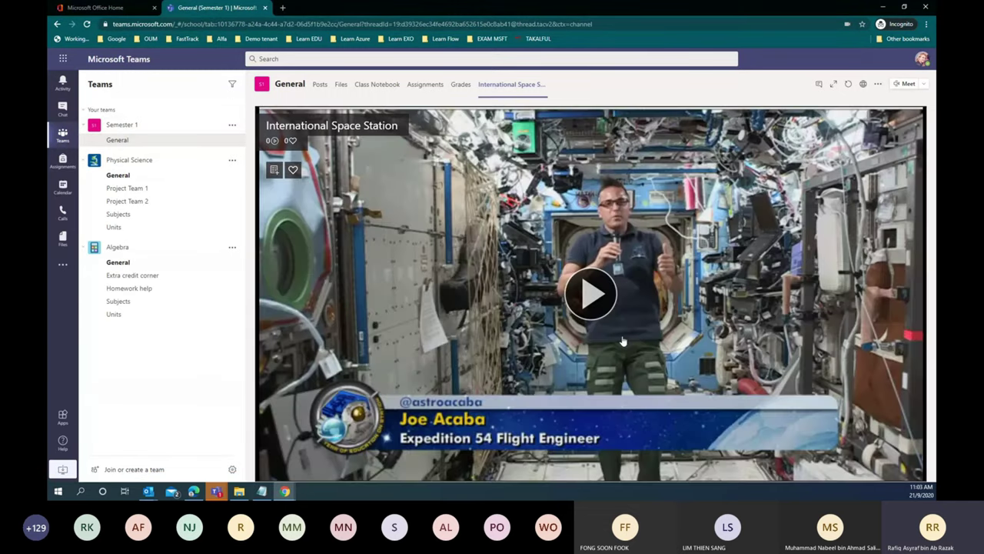
pyautogui.click(613, 307)
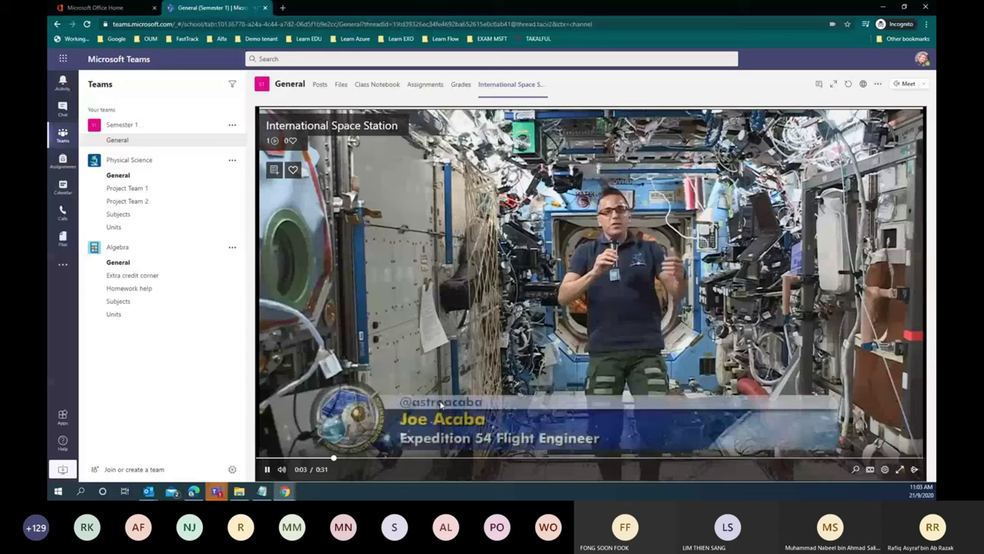
pyautogui.click(266, 467)
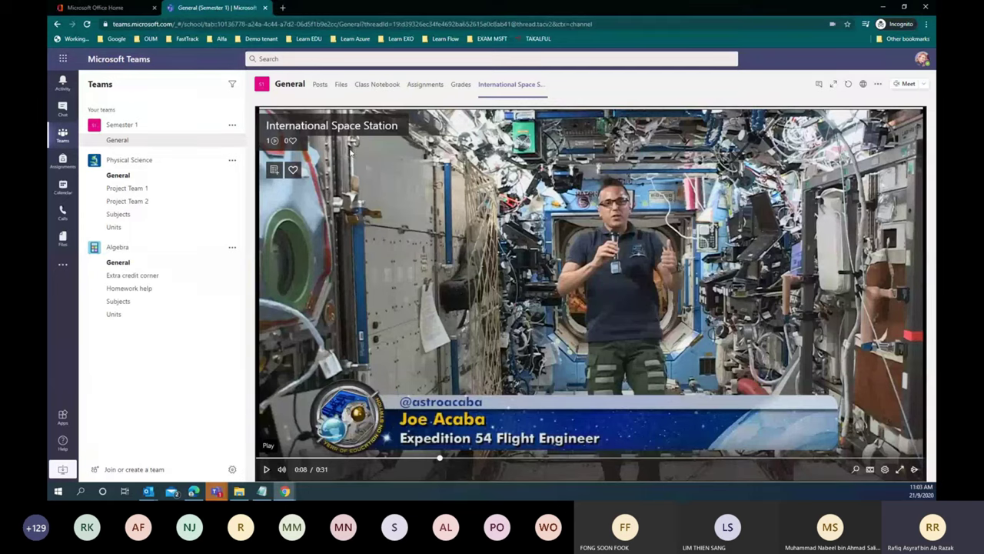
pyautogui.click(63, 110)
pyautogui.click(63, 133)
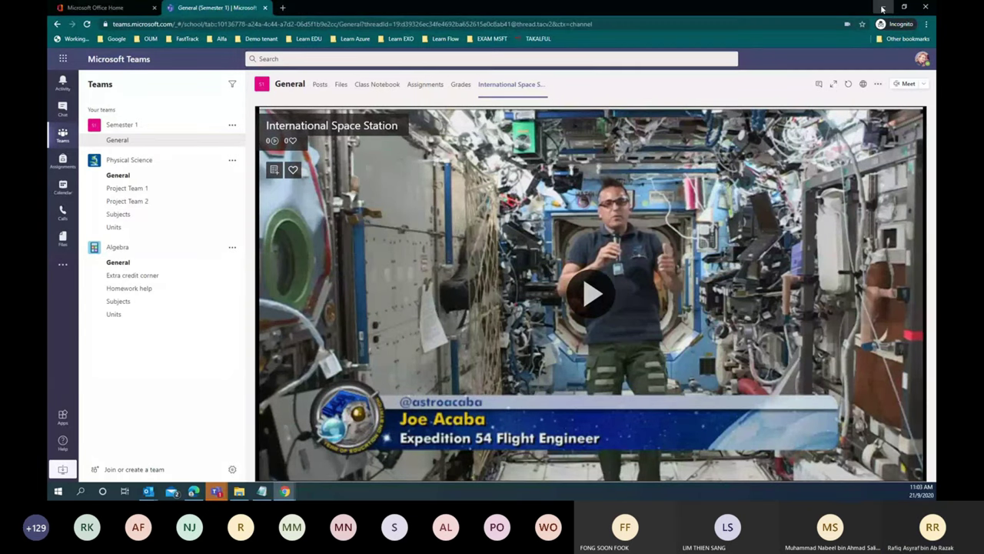
# - Return to the teacher's window, review the General channel's posts, and close the video's sharing options in Stream
pyautogui.click(882, 8)
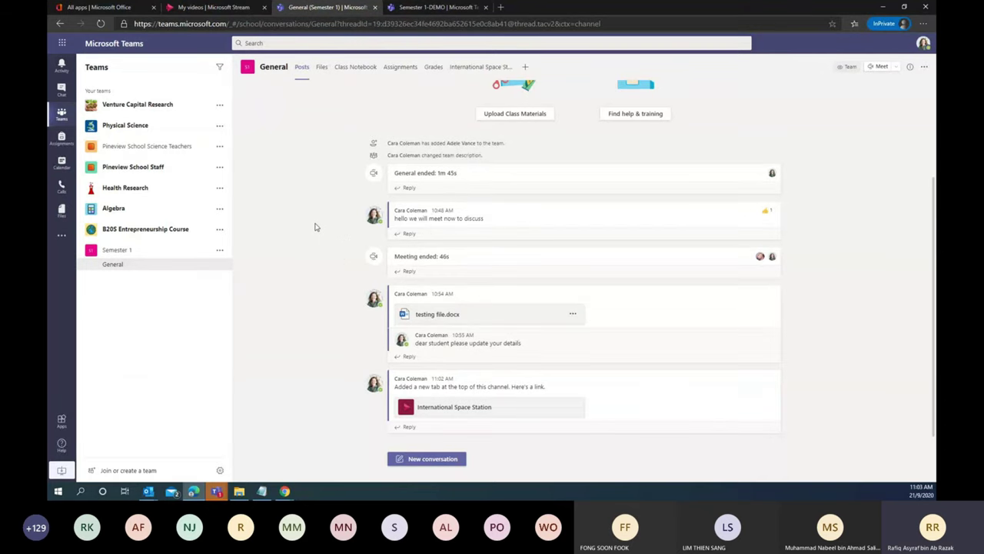
pyautogui.scroll(1, 254, 263)
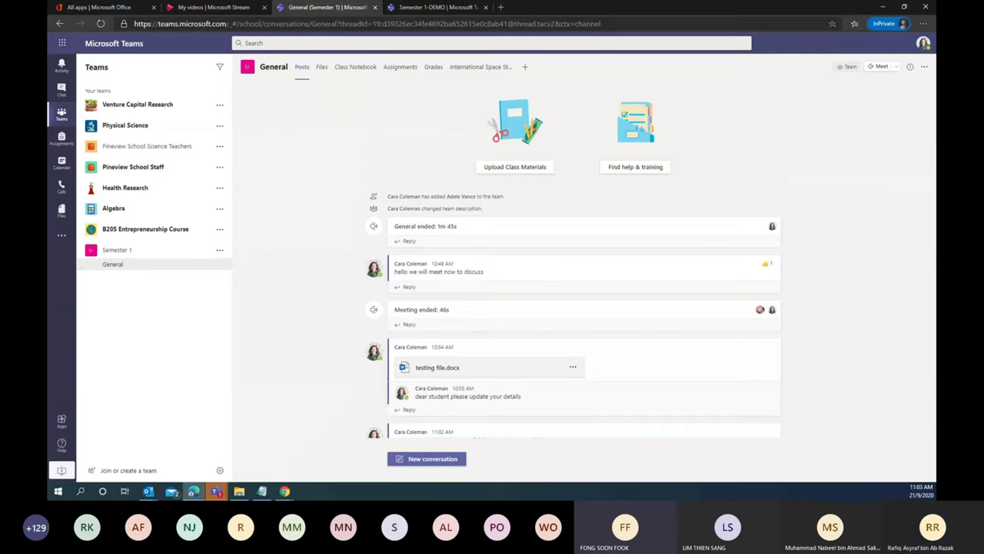
pyautogui.scroll(-1, 631, 250)
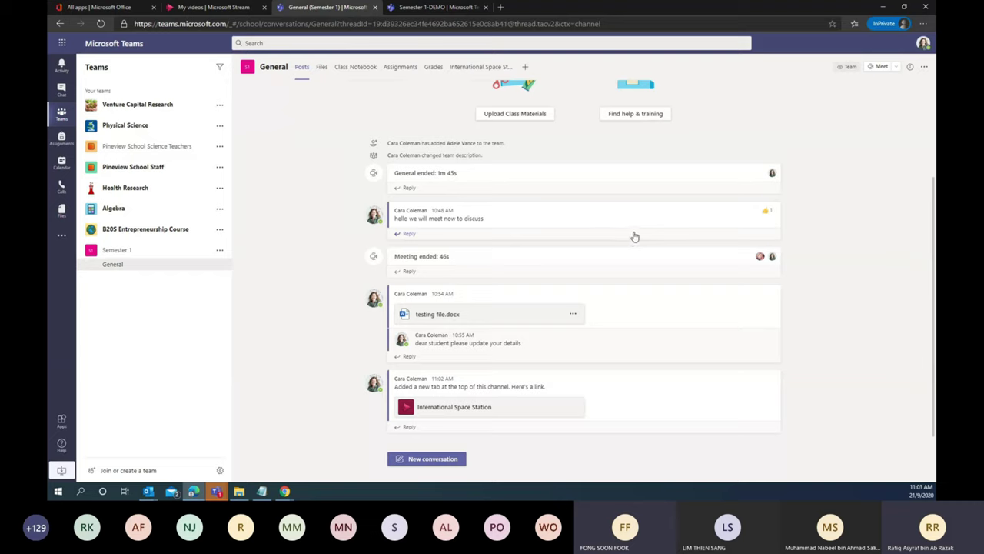
pyautogui.click(248, 8)
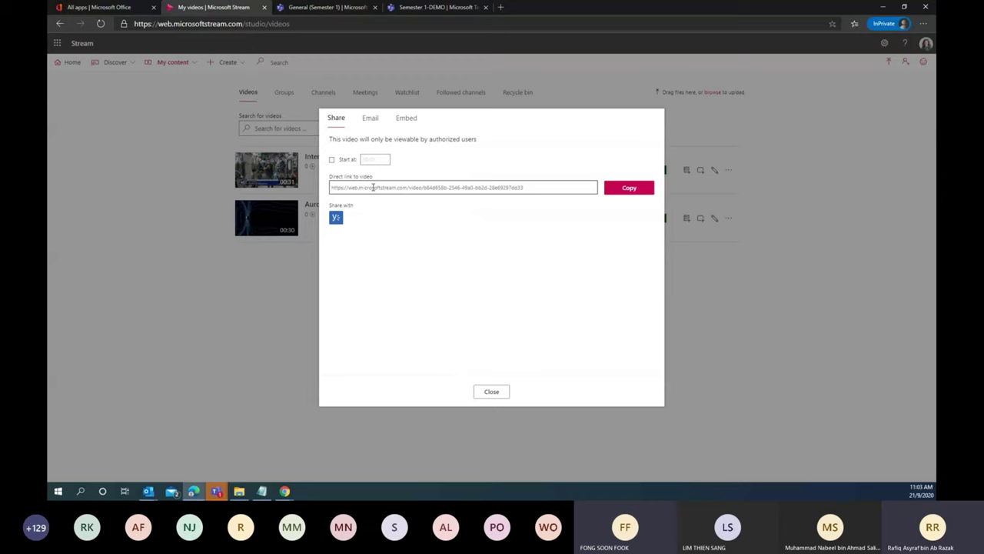
pyautogui.click(895, 218)
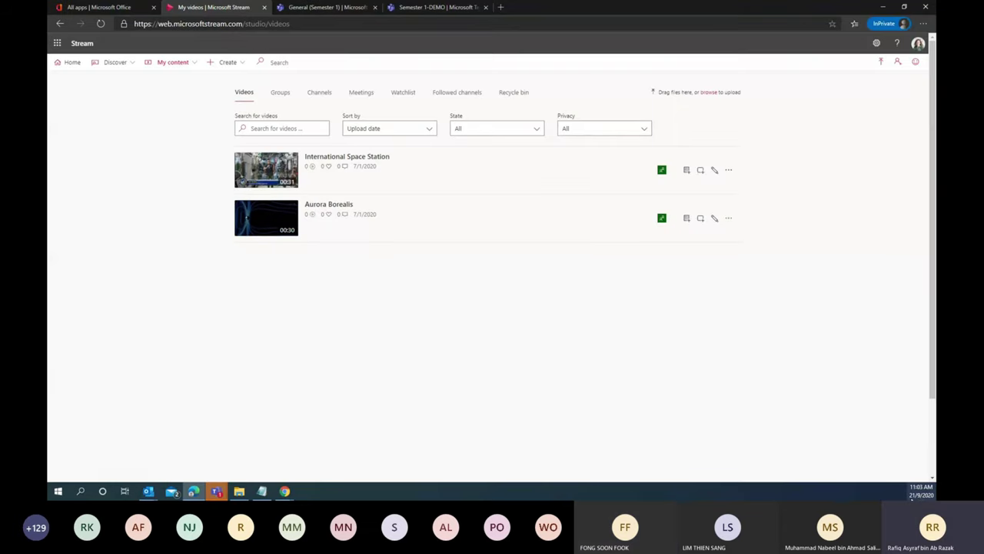